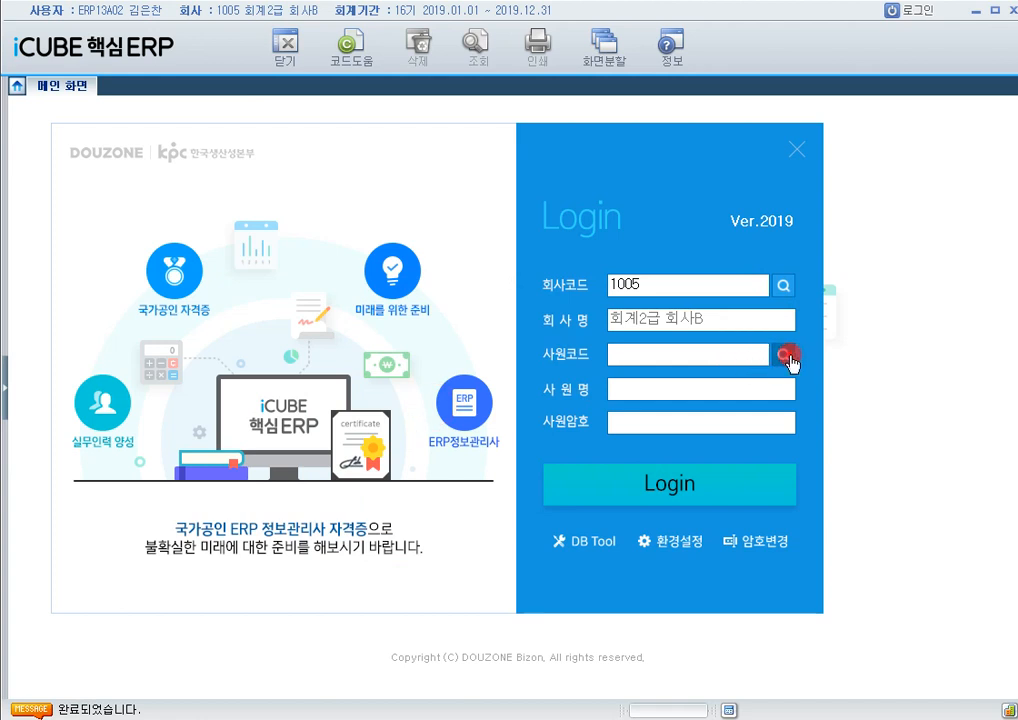
Step: Choose the first listed employee for the employee code and log in to company 1005 with the password left blank
{"action": "left_click", "coordinate": [783, 354]}
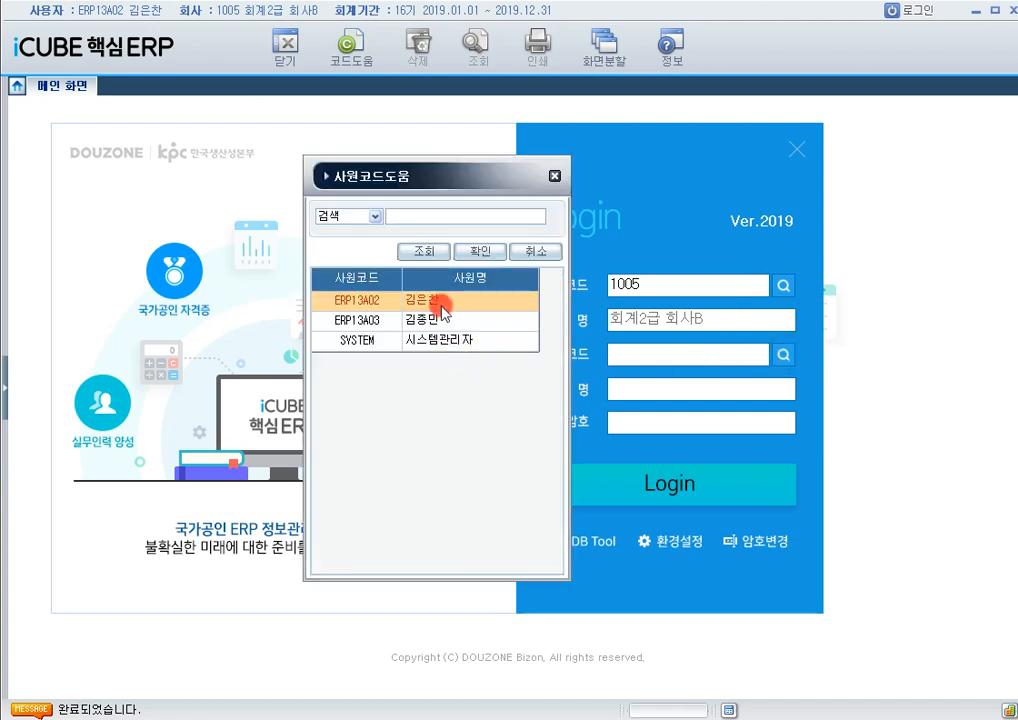
{"action": "double_click", "coordinate": [443, 303]}
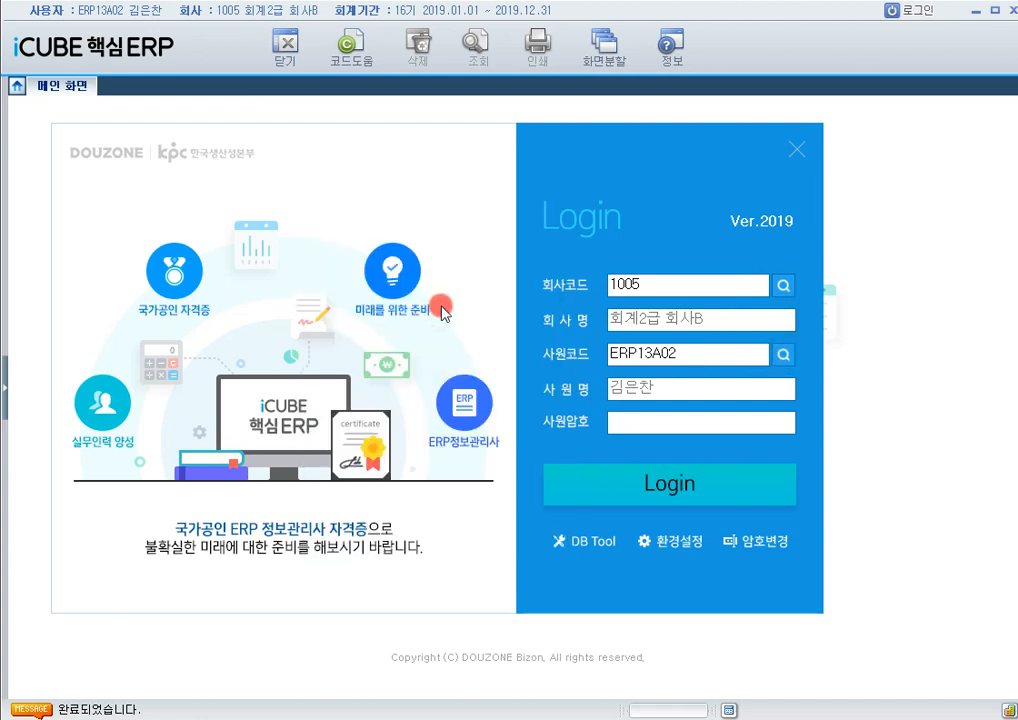
{"action": "left_click", "coordinate": [657, 481]}
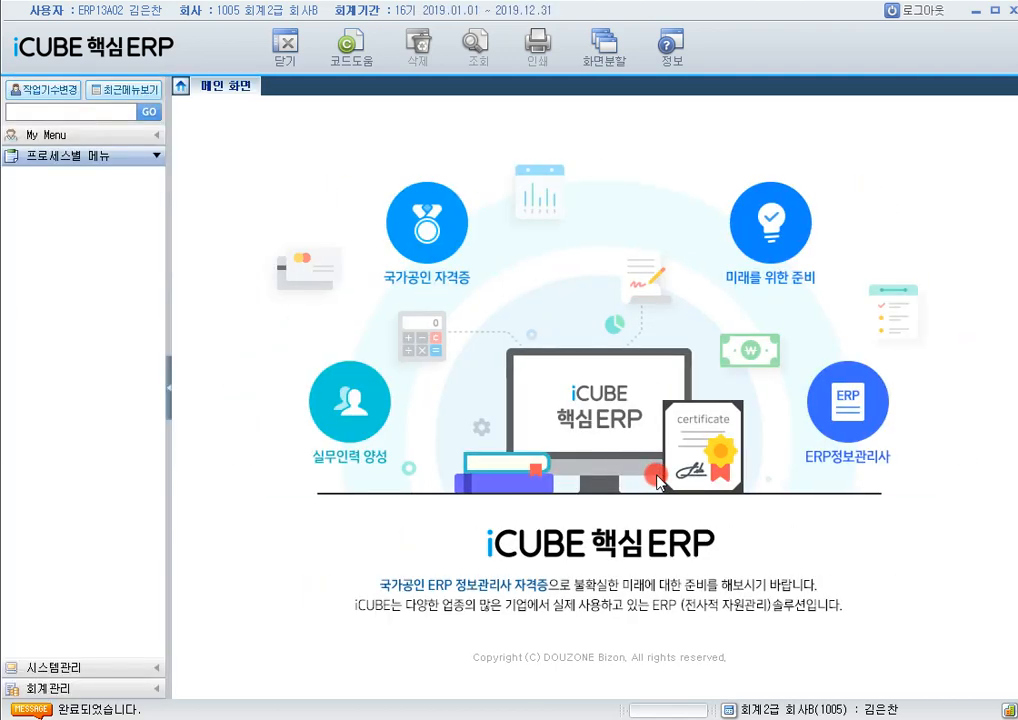
Step: Open 시스템환경설정 under 회사등록정보 in 시스템관리 and filter the settings by 조회구분 2. 회계
{"action": "left_click", "coordinate": [131, 670]}
{"action": "left_click", "coordinate": [68, 667]}
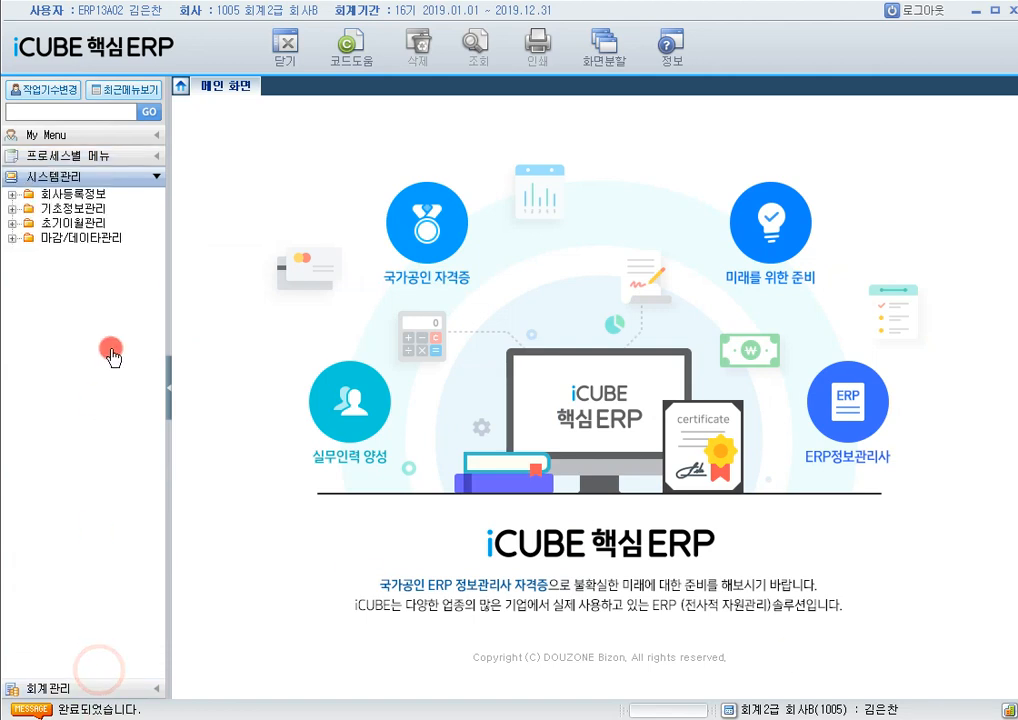
{"action": "left_click", "coordinate": [24, 195]}
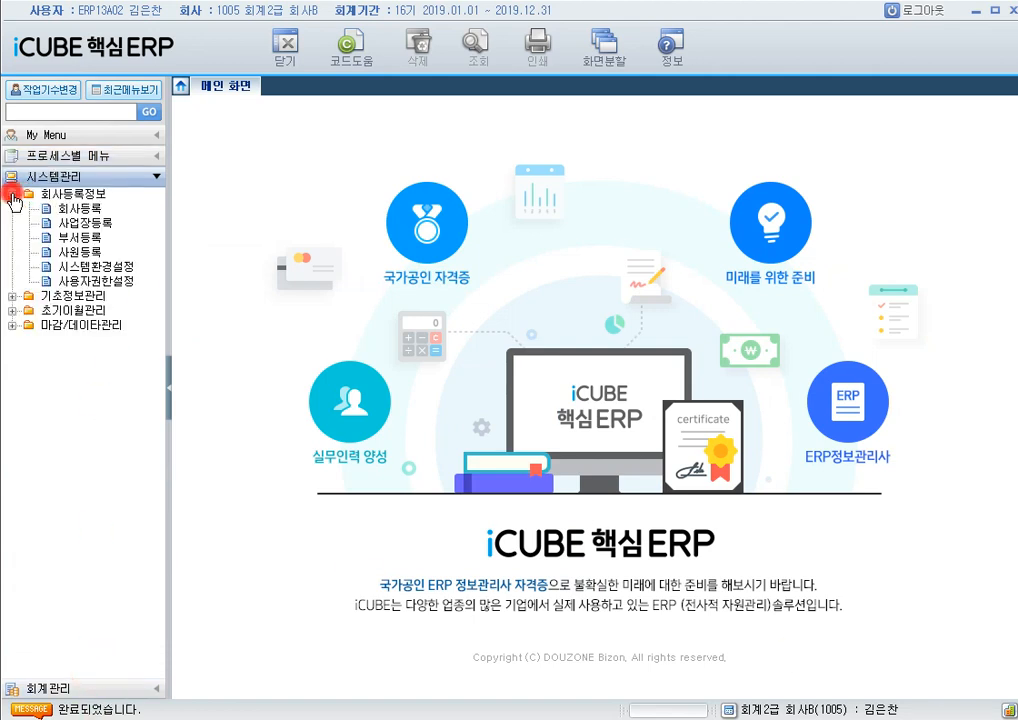
{"action": "left_click", "coordinate": [96, 268]}
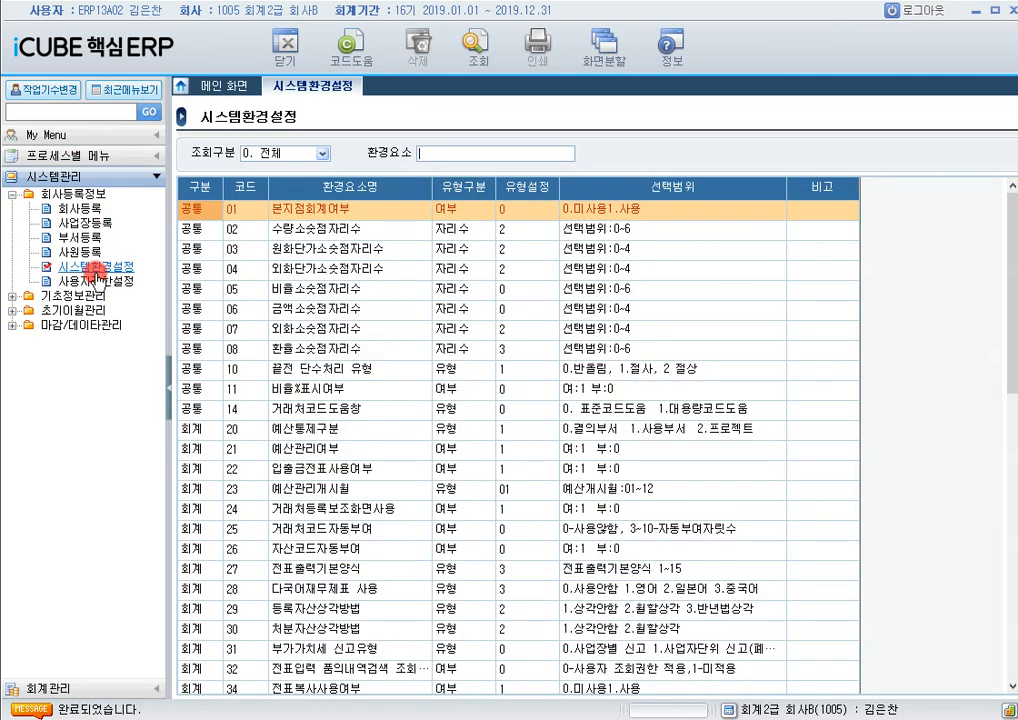
{"action": "left_click", "coordinate": [311, 153]}
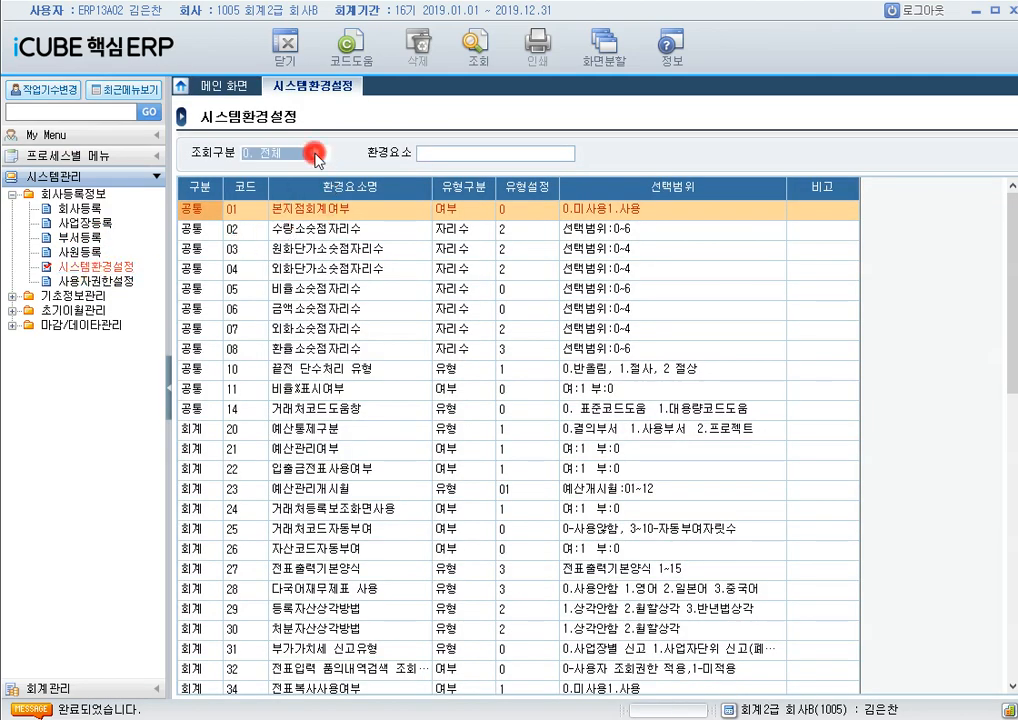
{"action": "left_click", "coordinate": [301, 197]}
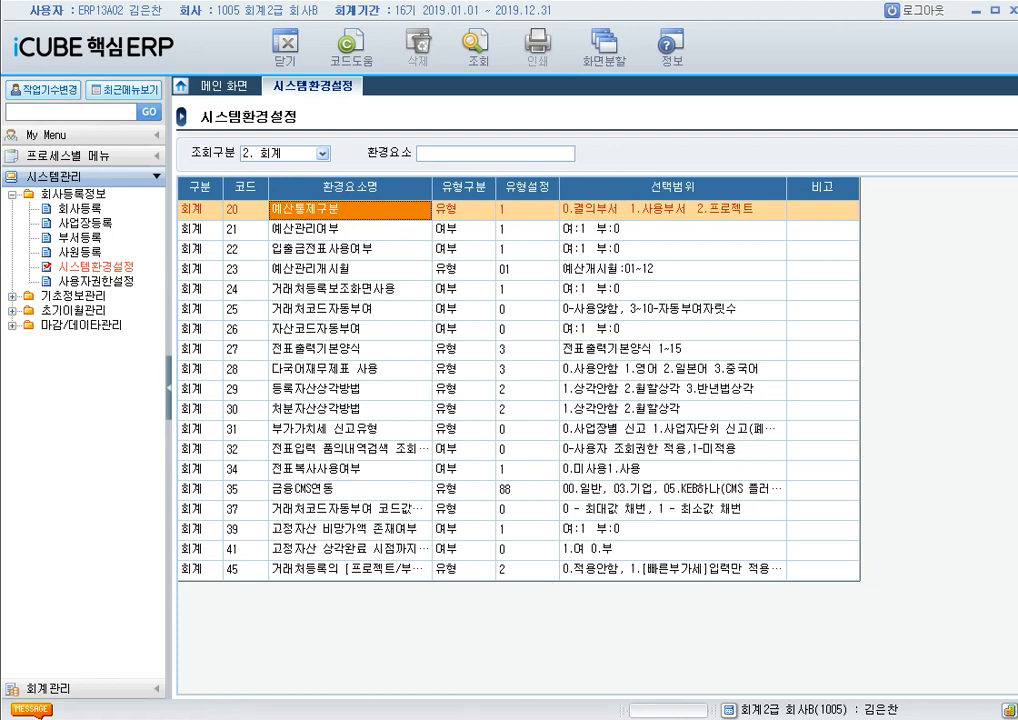
Step: Open 계정과목등록 in 회계관리 and display the details of account 11100 대손충당금 under 당좌자산
{"action": "left_click", "coordinate": [98, 686]}
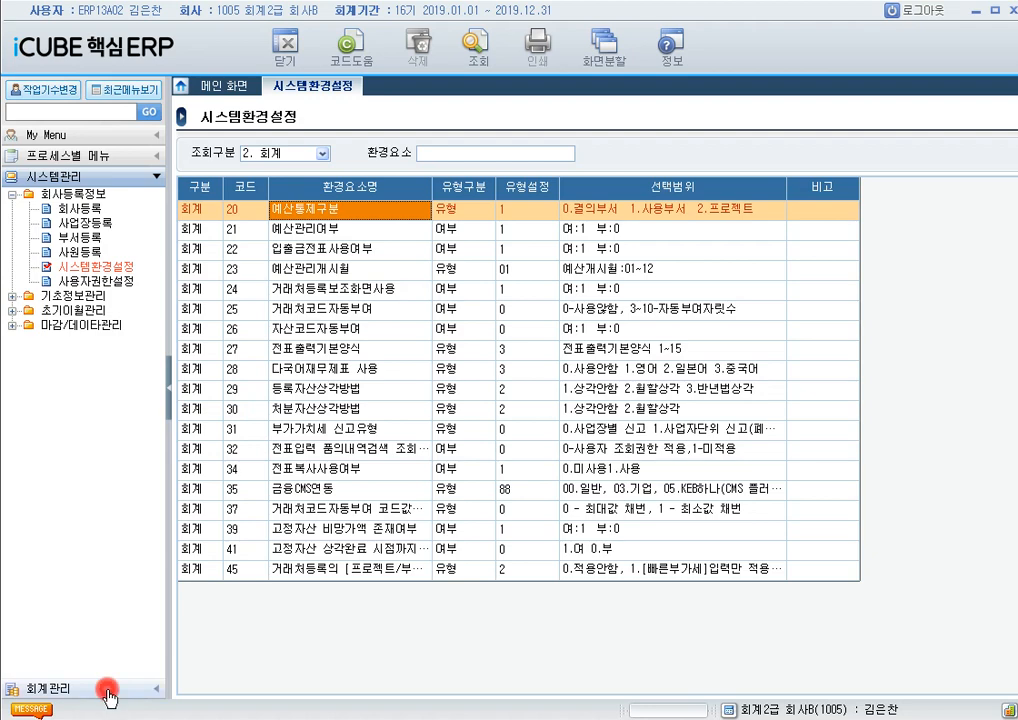
{"action": "left_click", "coordinate": [13, 302]}
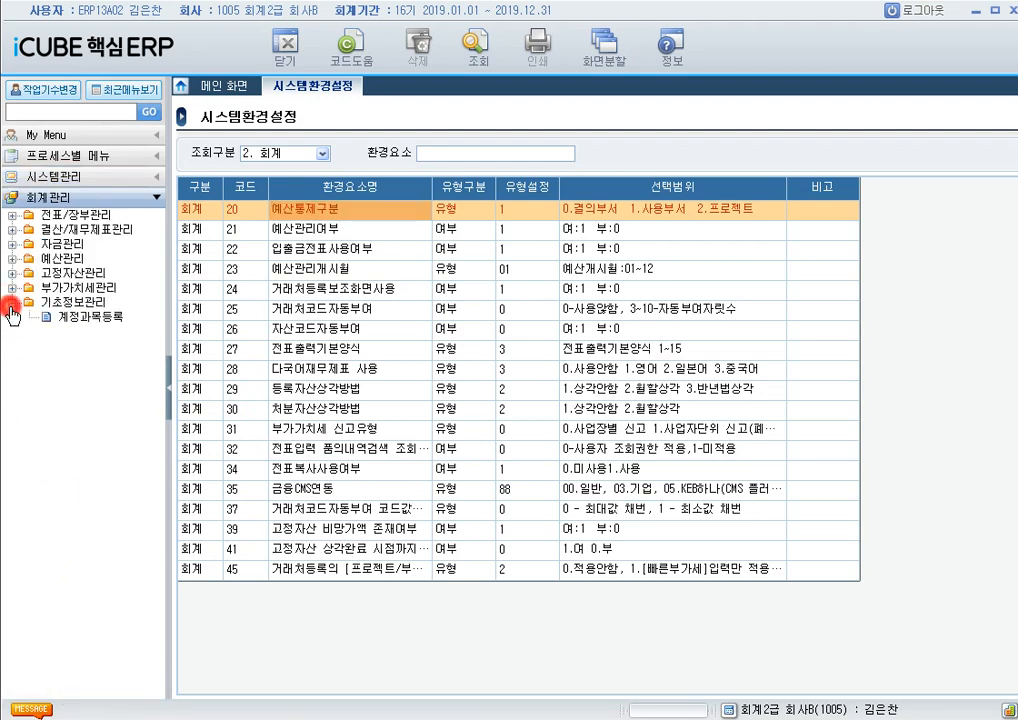
{"action": "left_click", "coordinate": [86, 318]}
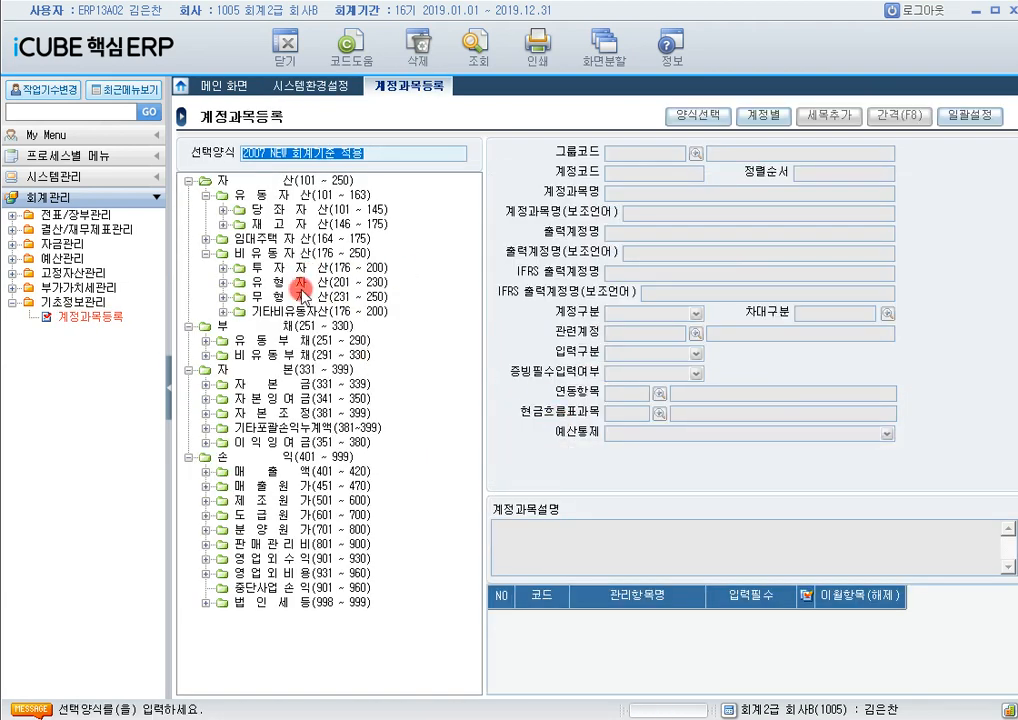
{"action": "left_click", "coordinate": [222, 210]}
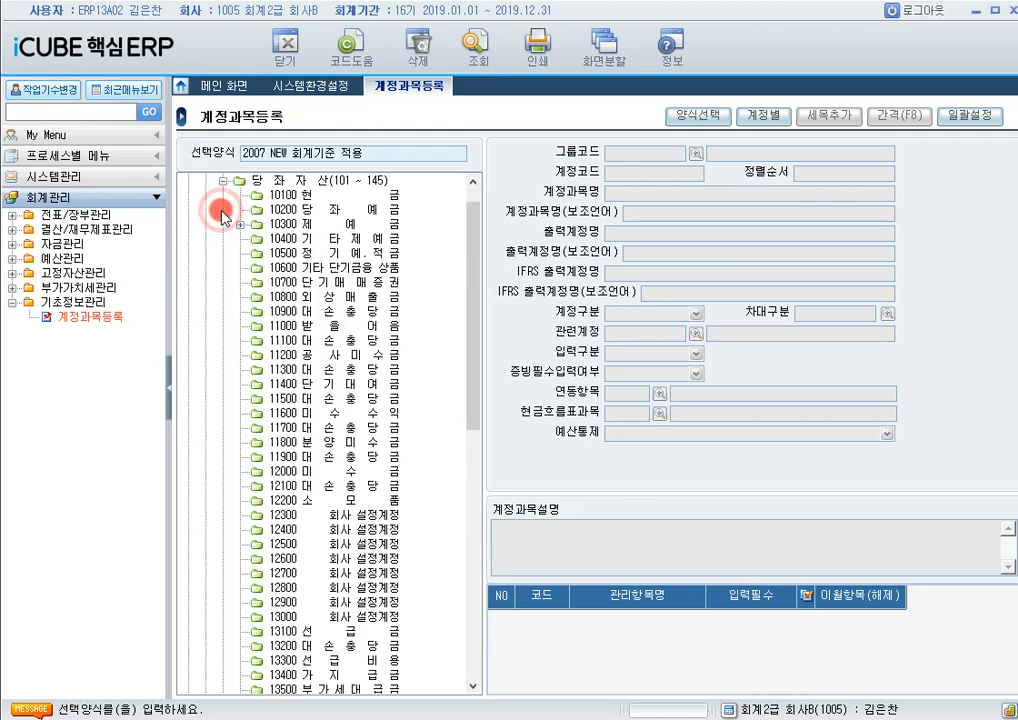
{"action": "left_click", "coordinate": [341, 340]}
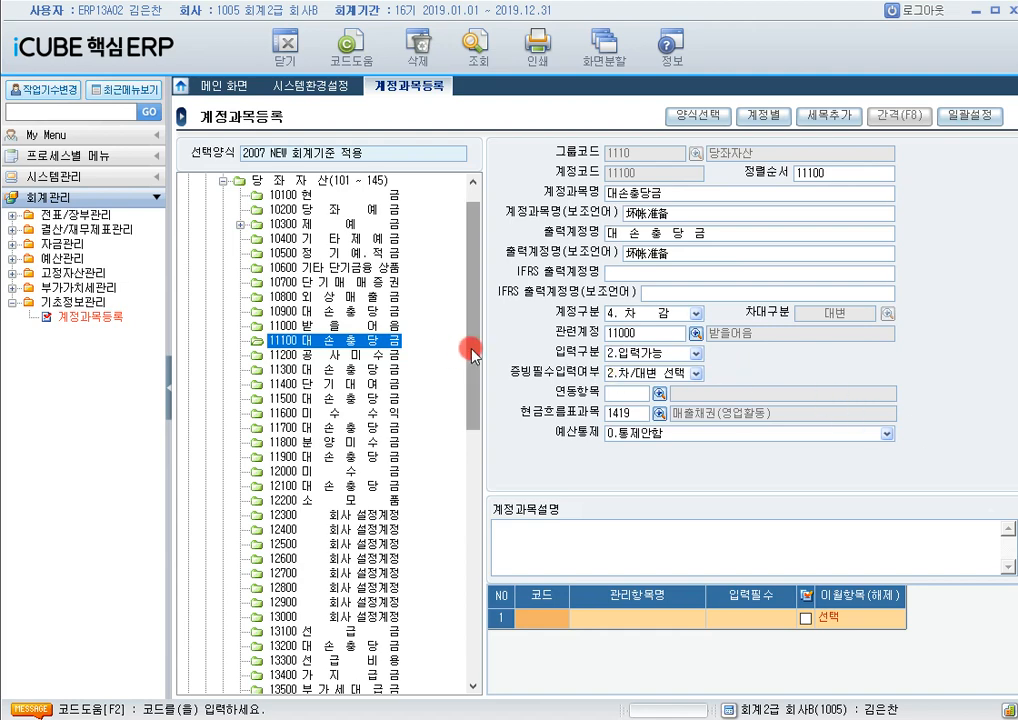
Step: Expand the 판매관리비 (801 ~ 900) group and display the details of account 81300 접대비
{"action": "left_click_drag", "start_coordinate": [472, 352], "coordinate": [472, 608]}
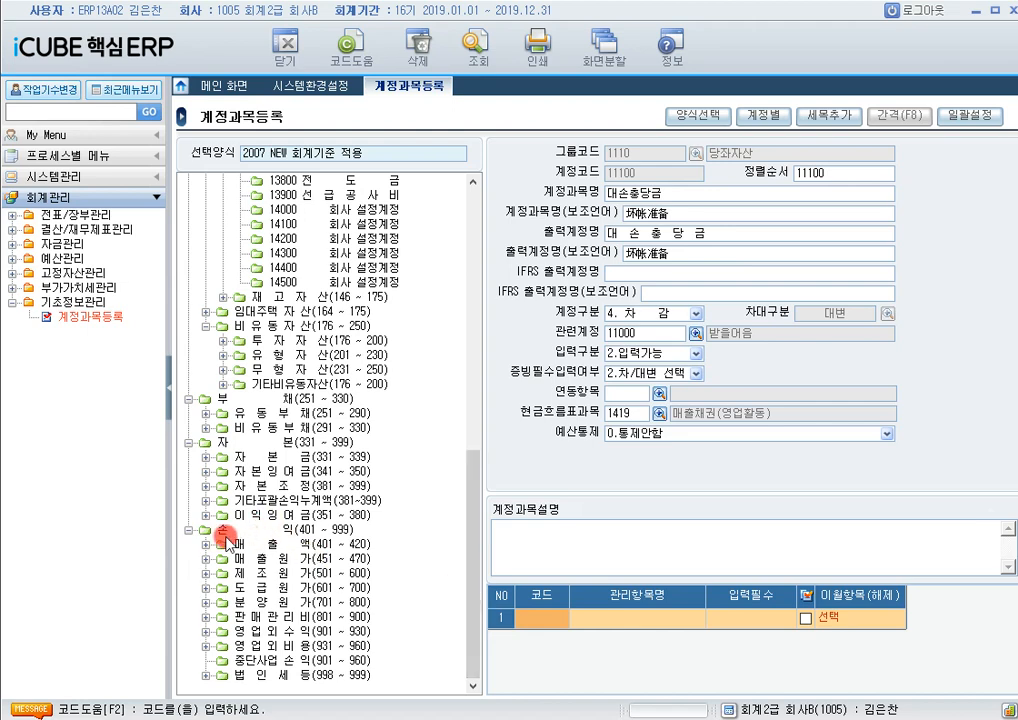
{"action": "left_click", "coordinate": [206, 617]}
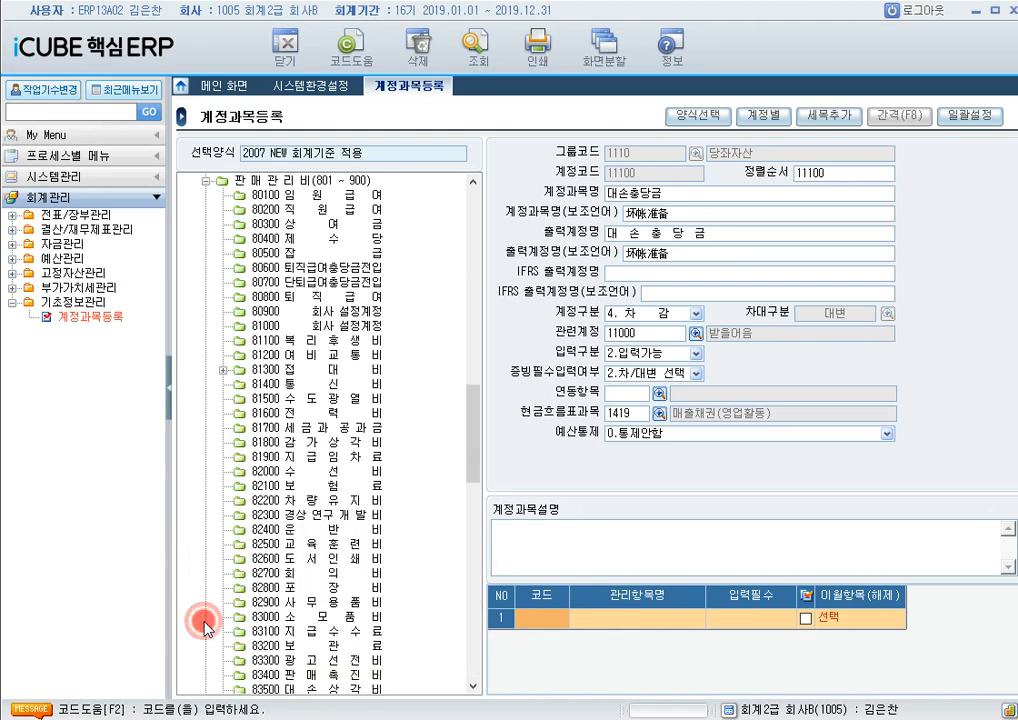
{"action": "left_click", "coordinate": [320, 372]}
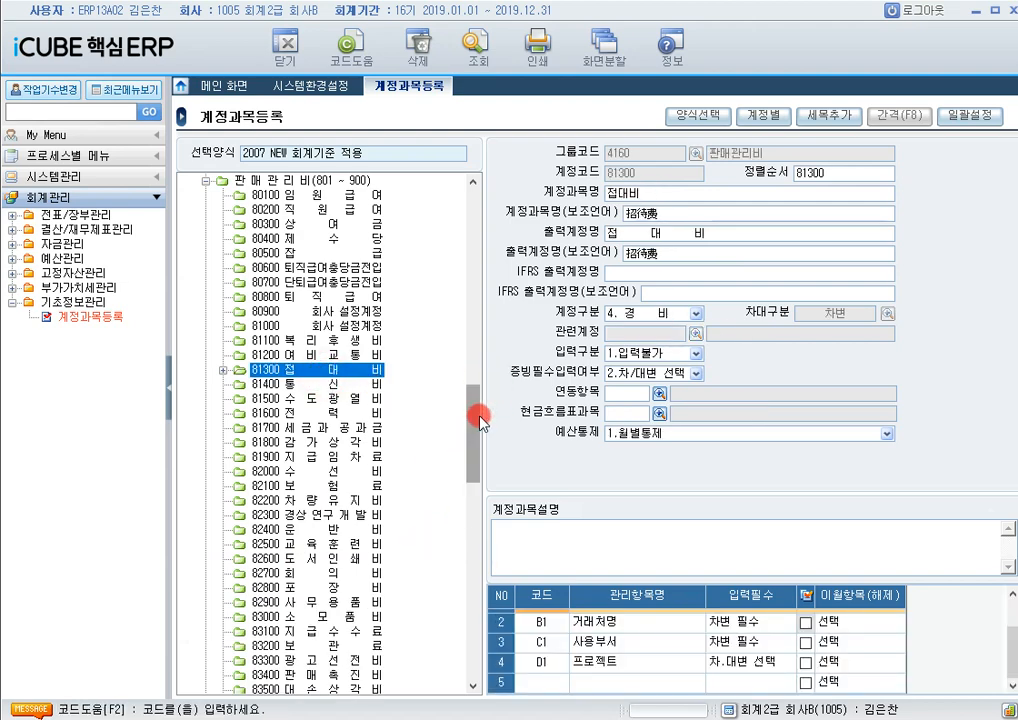
Step: Display account 81200 여비교통비 under 판매관리비 and review its management items from the first row
{"action": "left_click_drag", "start_coordinate": [483, 430], "coordinate": [477, 222]}
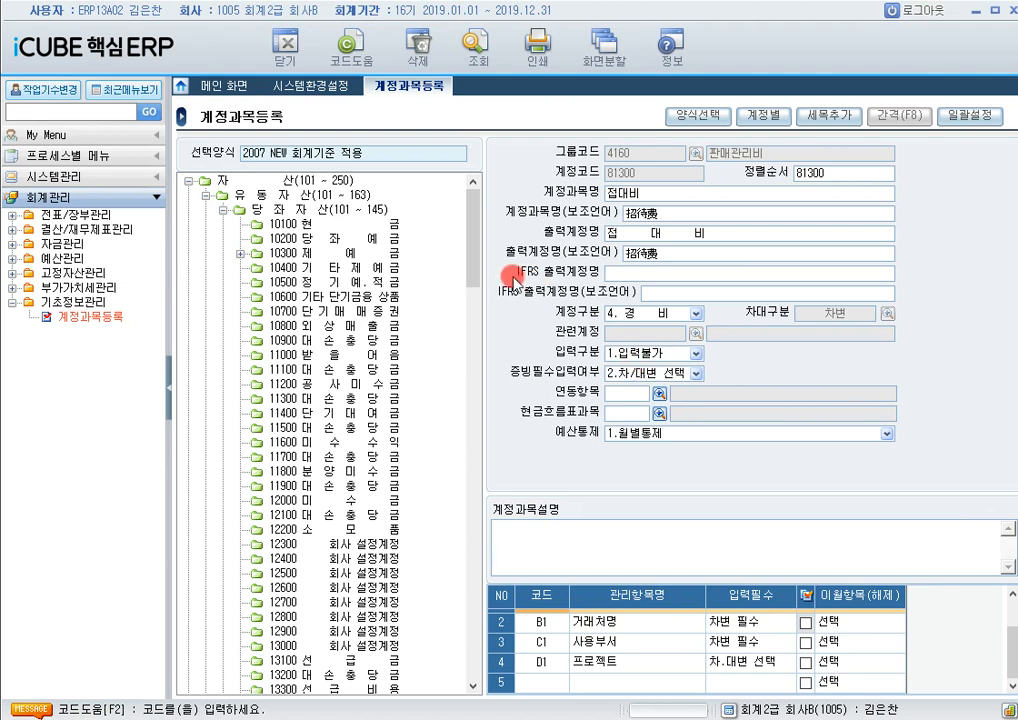
{"action": "left_click_drag", "start_coordinate": [477, 245], "coordinate": [475, 414]}
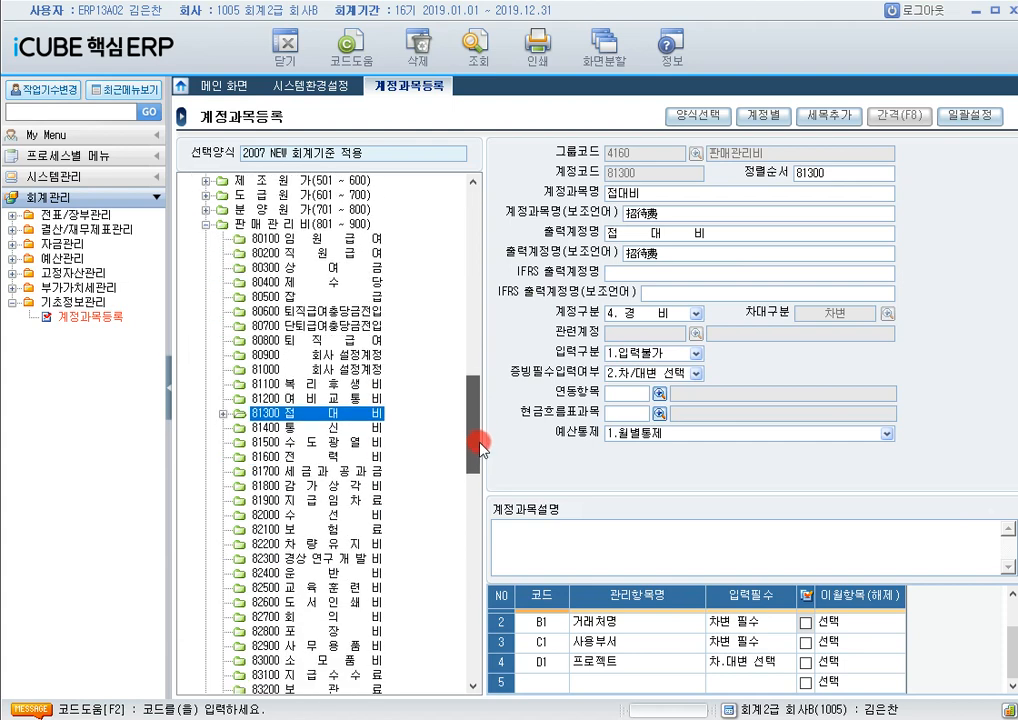
{"action": "left_click", "coordinate": [336, 399]}
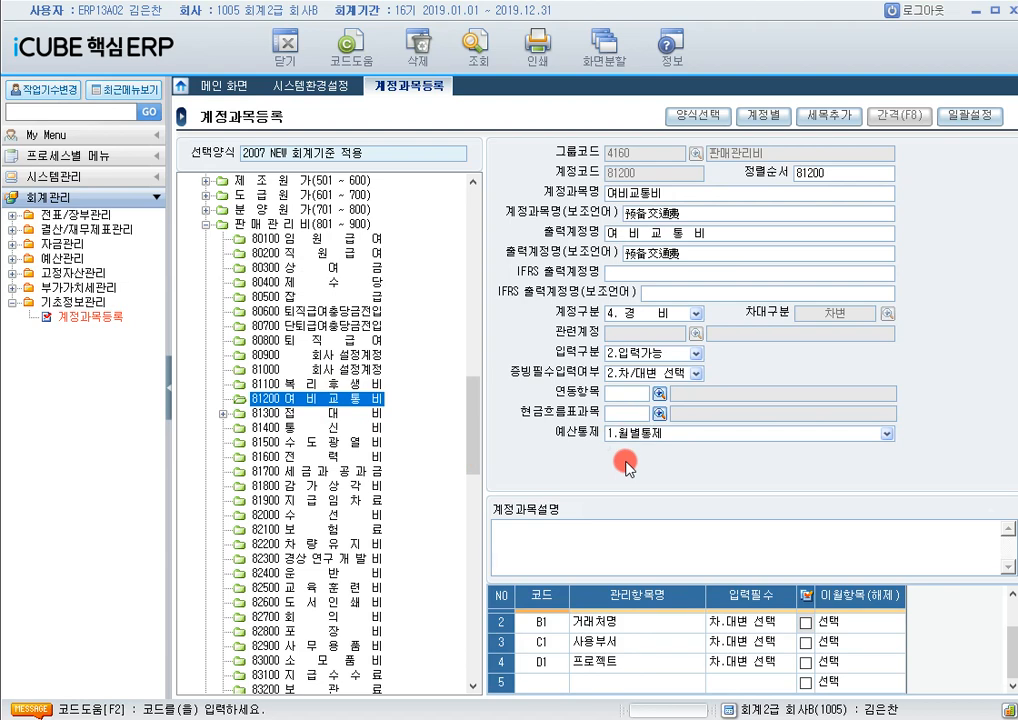
{"action": "left_click", "coordinate": [1011, 593]}
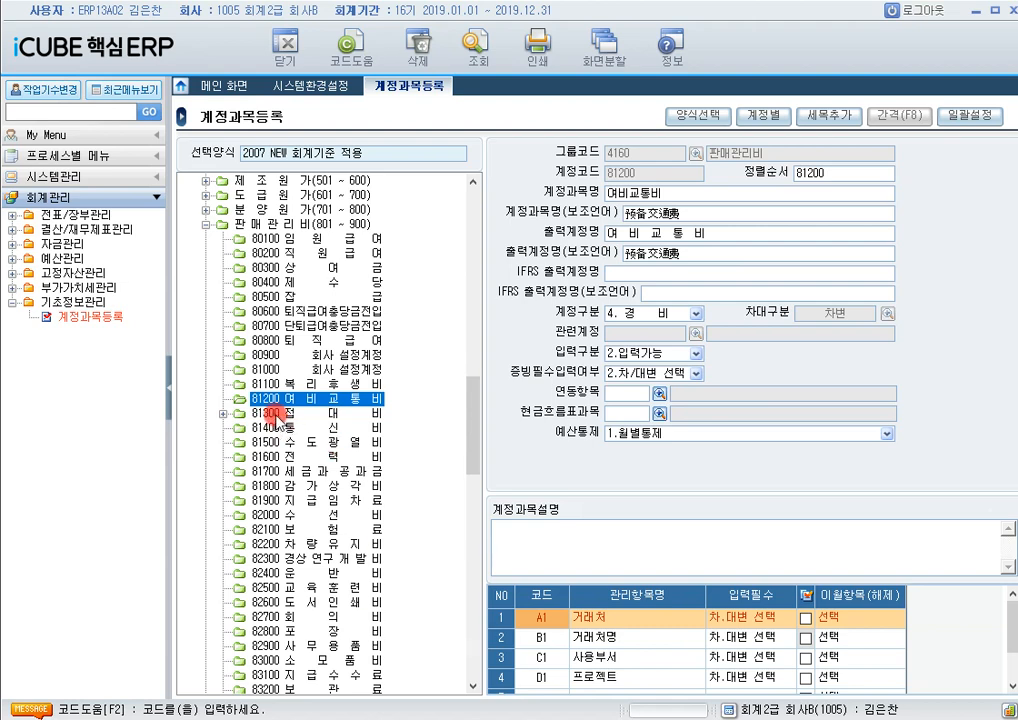
Step: Open 사용자권한설정 in 시스템관리, set 모듈구분 to A. 회계관리, and display the second employee's permitted menus
{"action": "left_click", "coordinate": [152, 177]}
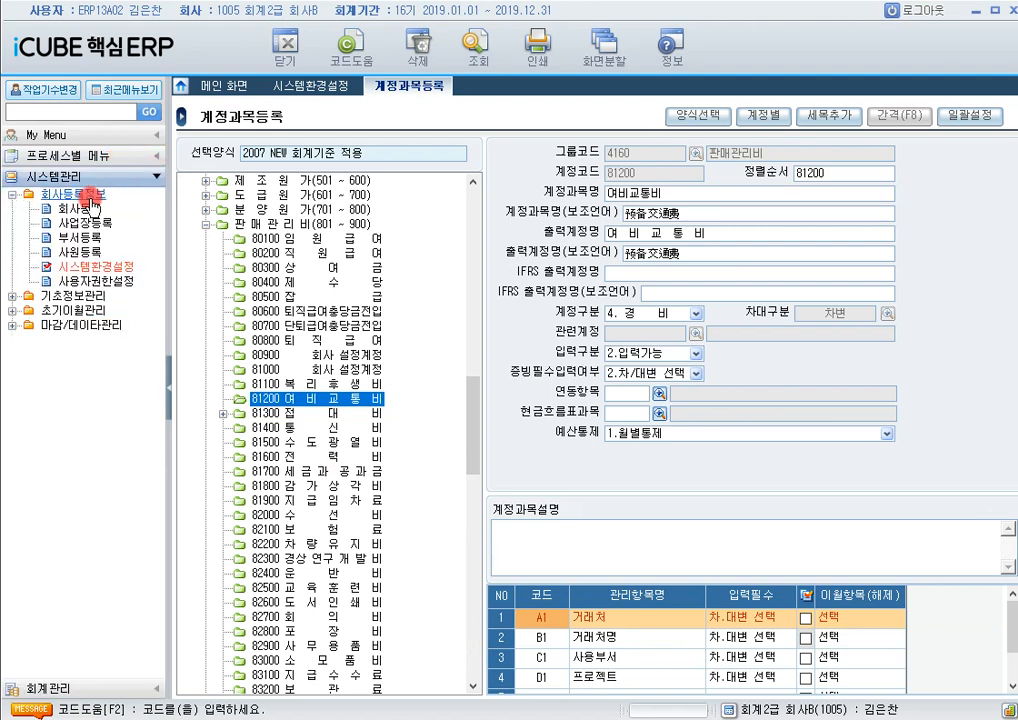
{"action": "left_click", "coordinate": [85, 283]}
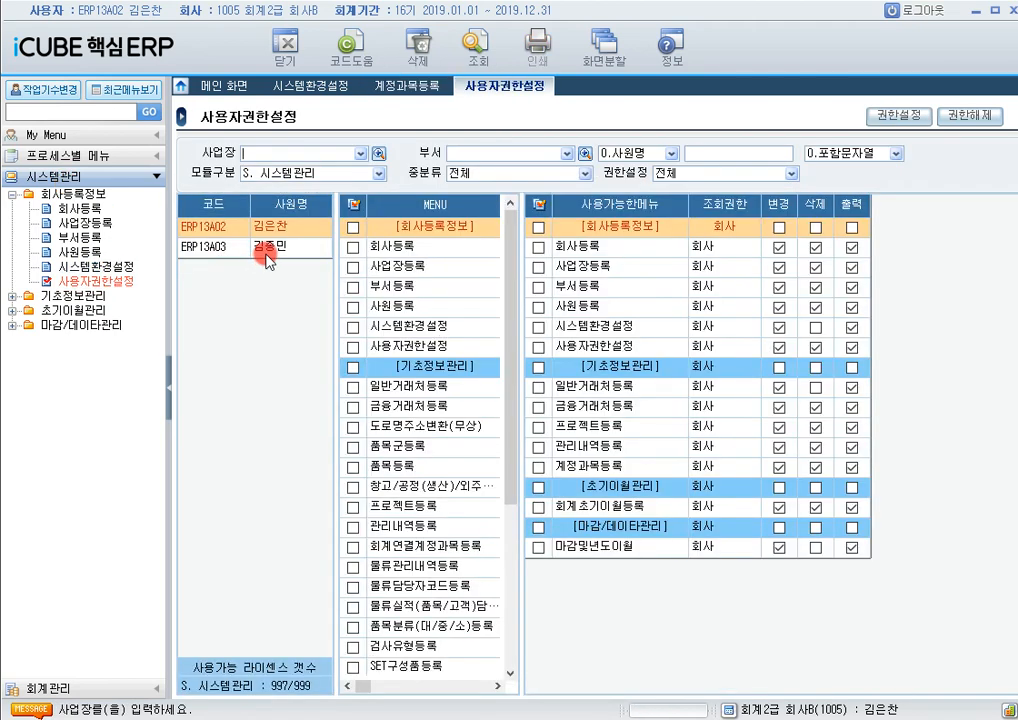
{"action": "left_click", "coordinate": [277, 173]}
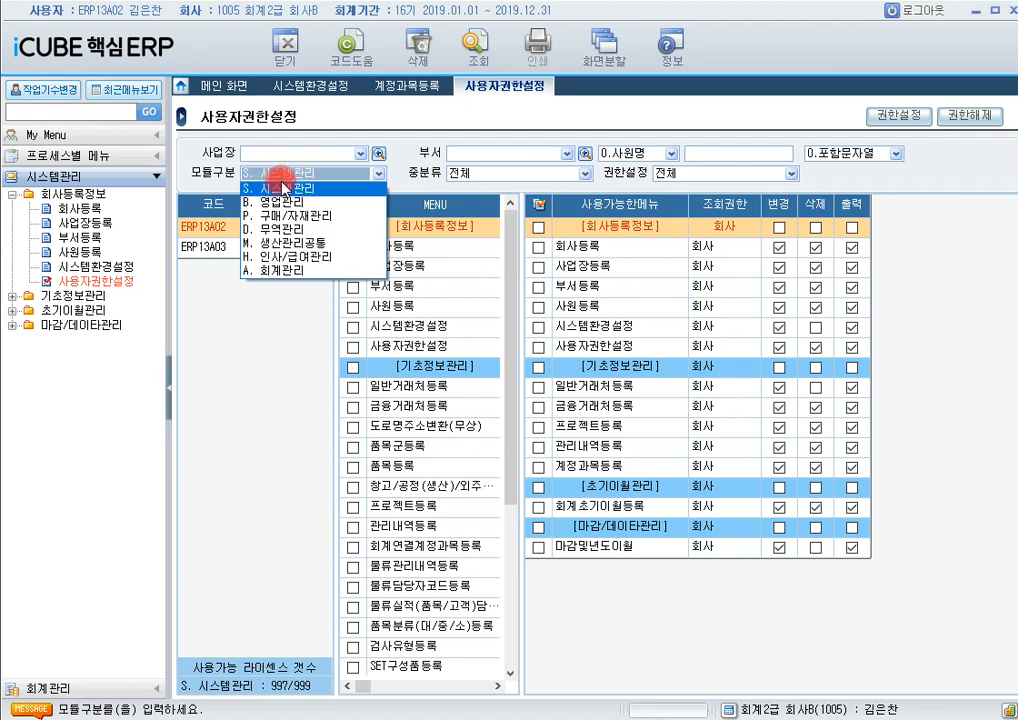
{"action": "left_click", "coordinate": [268, 270]}
{"action": "left_click", "coordinate": [270, 250]}
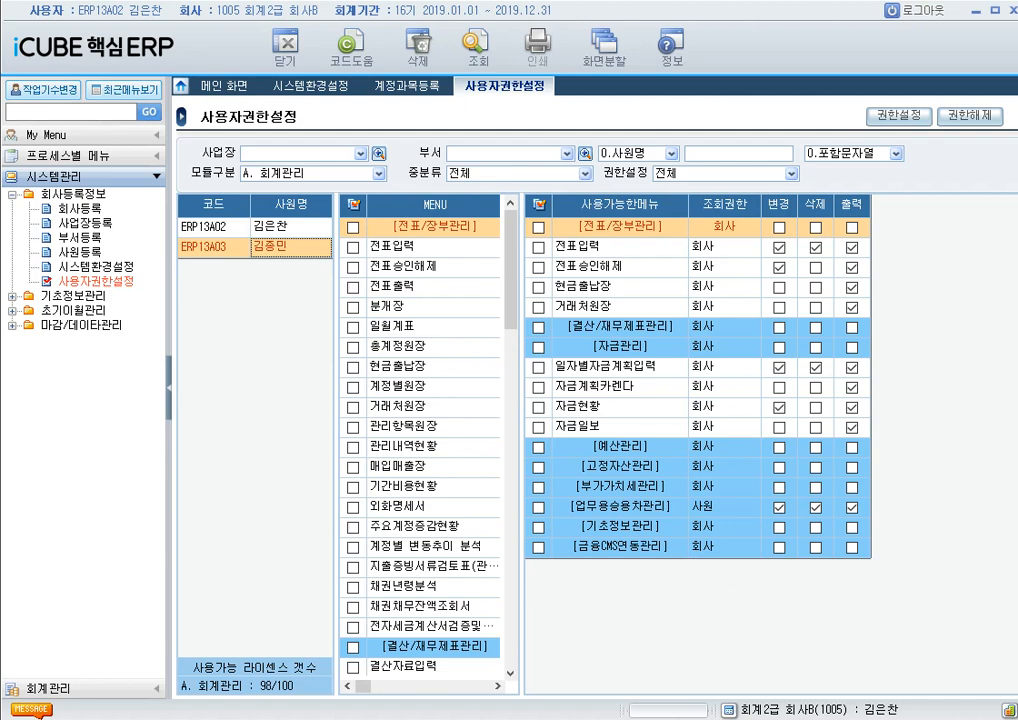
Step: Open the 일월계표 report under 전표/장부관리 in 회계관리
{"action": "left_click", "coordinate": [135, 686]}
{"action": "left_click", "coordinate": [11, 215]}
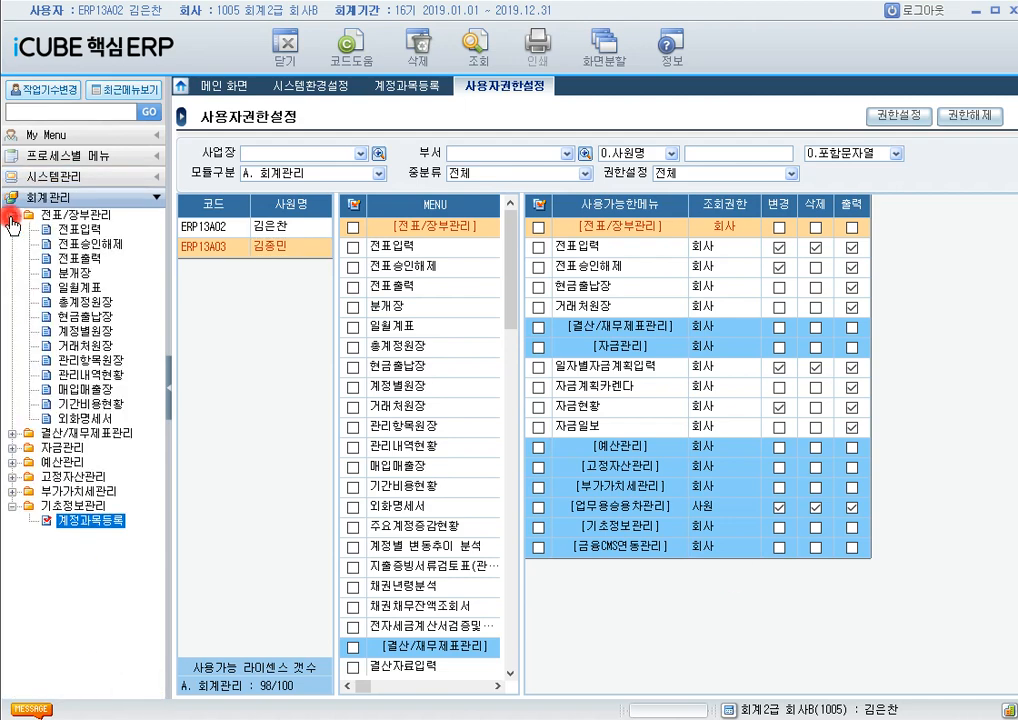
{"action": "left_click", "coordinate": [88, 288]}
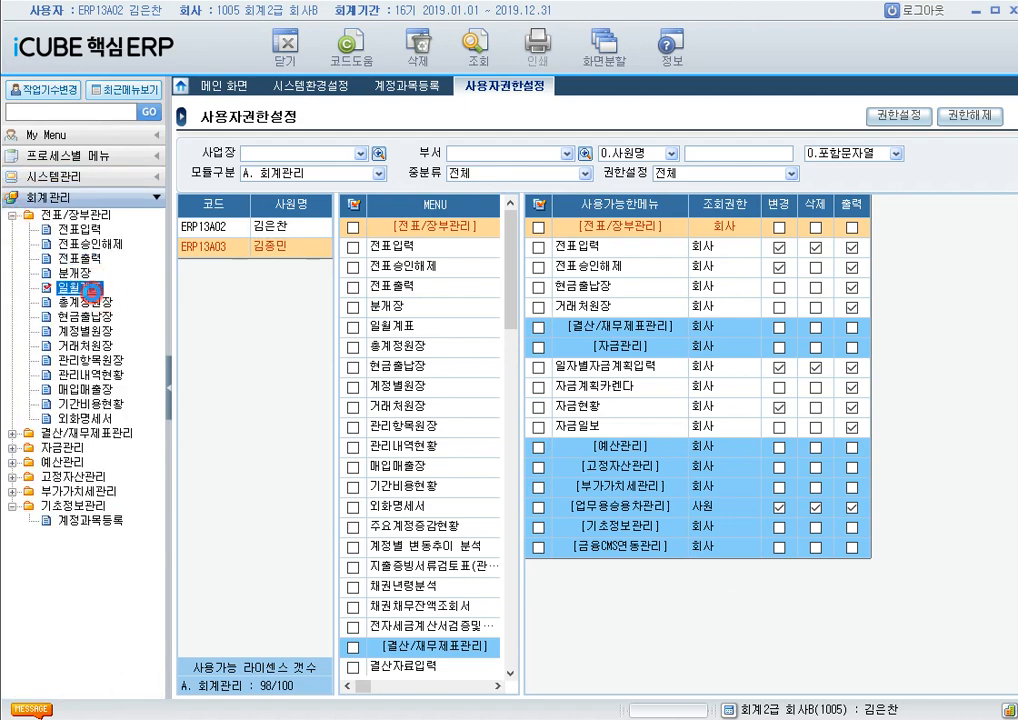
{"action": "double_click", "coordinate": [90, 290]}
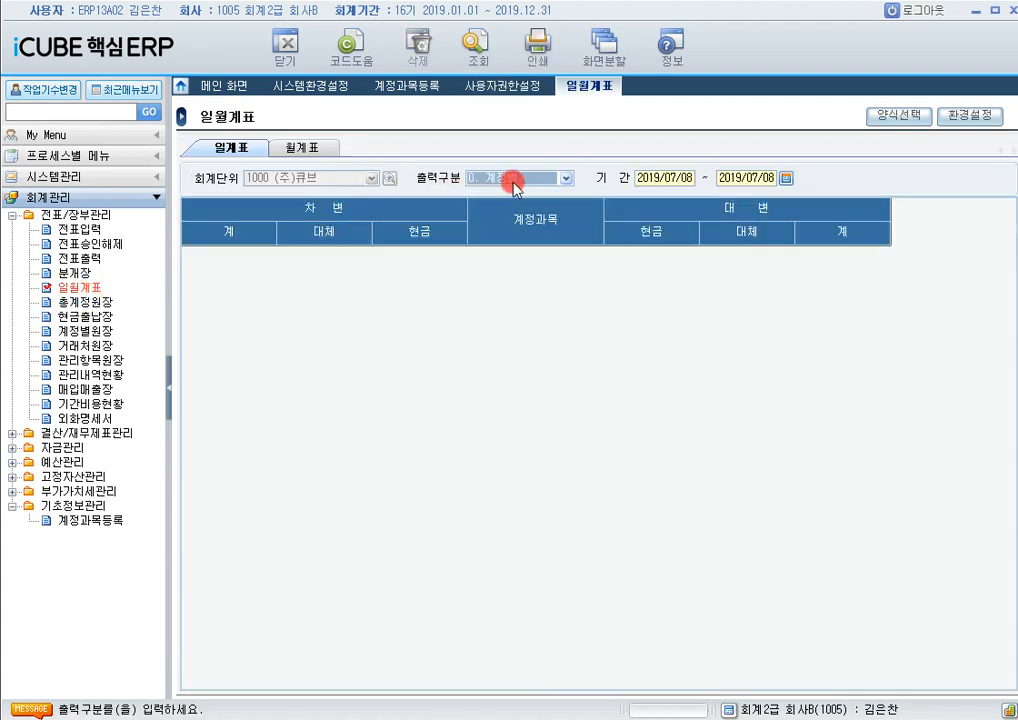
Step: Run the 일계표 query for the period 2019/03/01 to 2019/03/31
{"action": "left_click", "coordinate": [657, 186]}
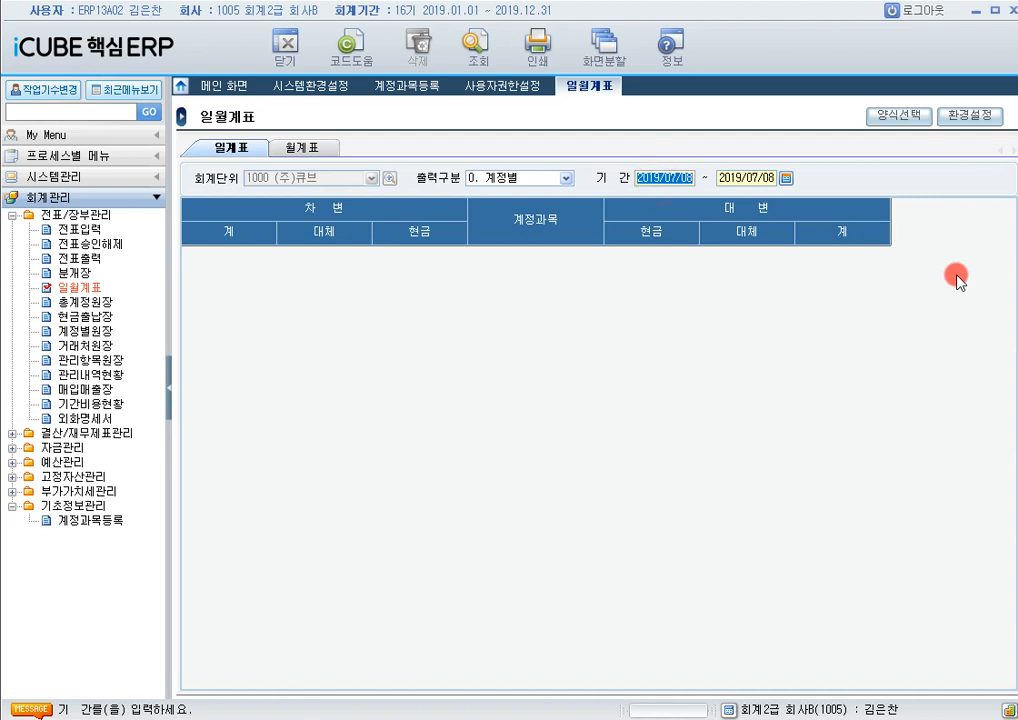
{"action": "type", "text": "201"}
{"action": "type", "text": "9/03/01"}
{"action": "key", "text": "Return"}
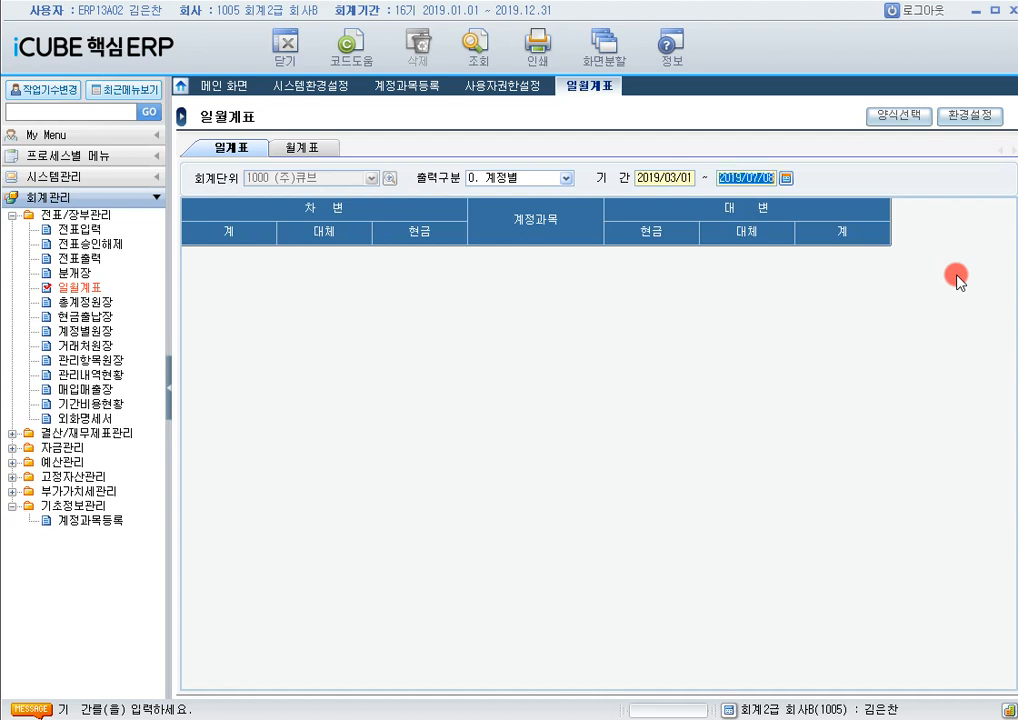
{"action": "type", "text": "20190331"}
{"action": "key", "text": "Return"}
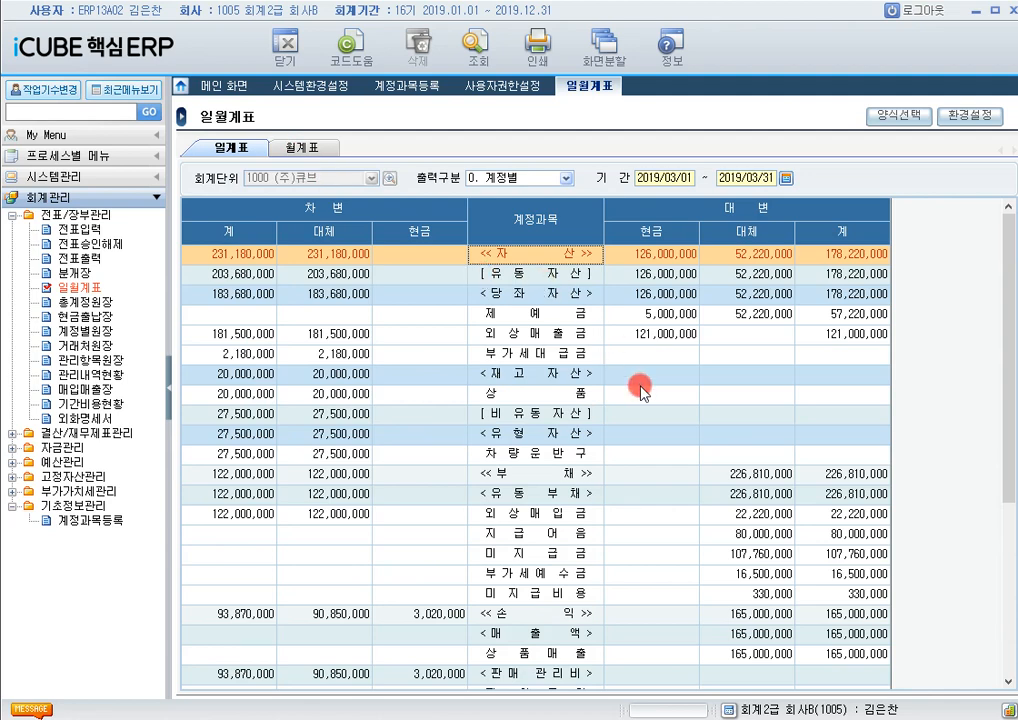
Step: Examine the 판매관리비 section for the cash debit amounts of 여비교통비, 접대비 and 차량유지비
{"action": "scroll", "coordinate": [640, 390], "scroll_direction": "down", "scroll_amount": 4}
{"action": "left_click", "coordinate": [568, 437]}
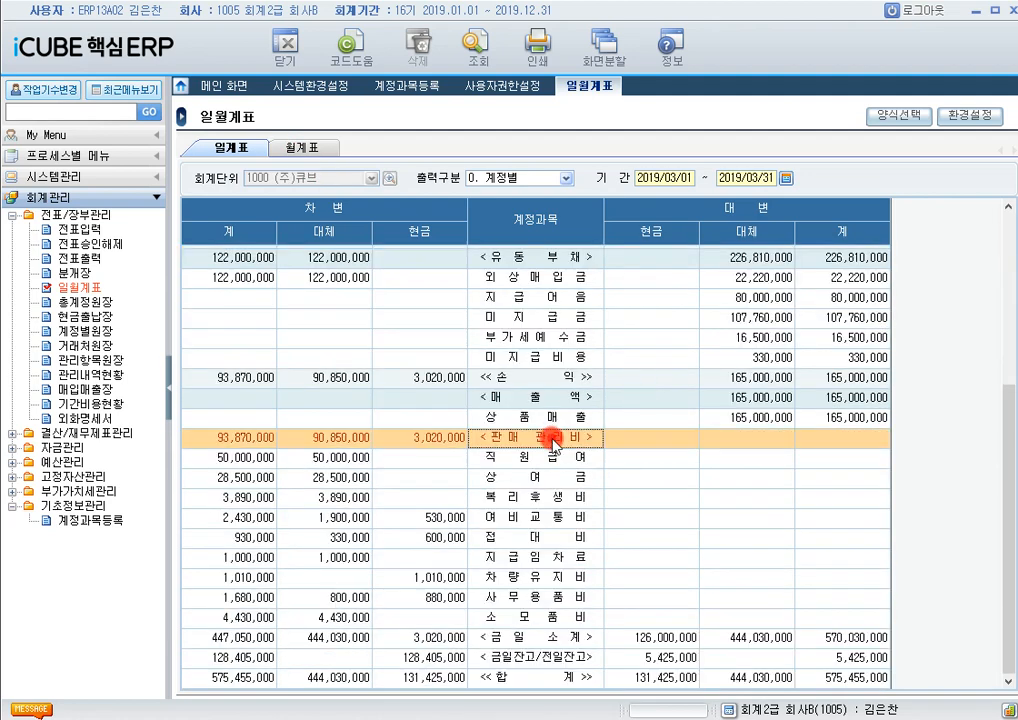
{"action": "left_click", "coordinate": [554, 518]}
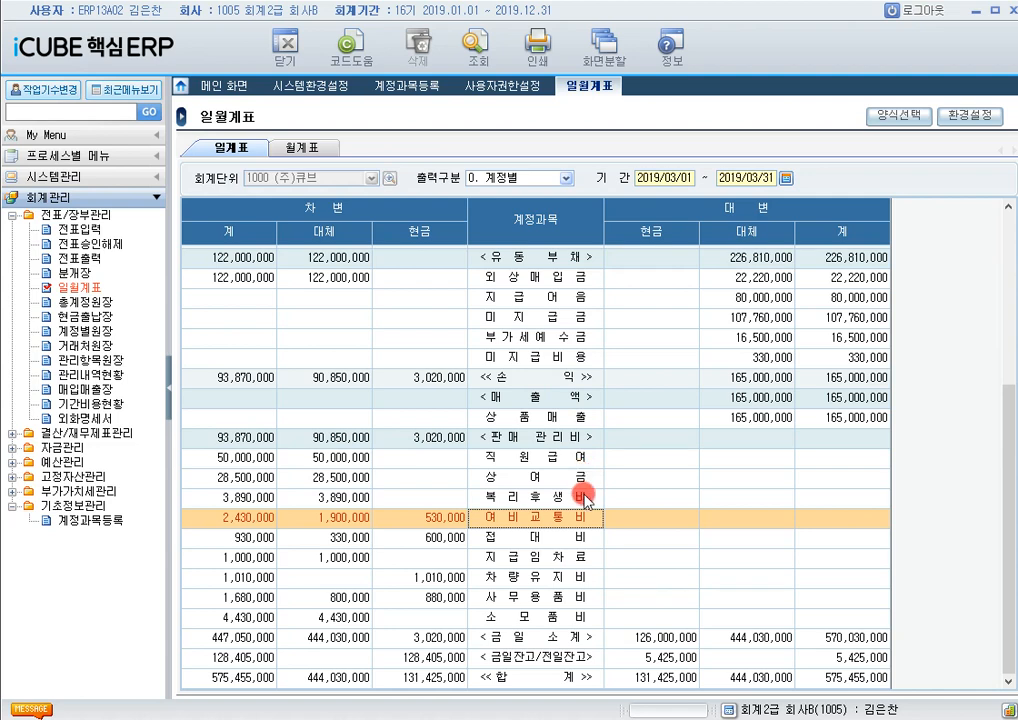
{"action": "left_click", "coordinate": [538, 577]}
{"action": "left_click", "coordinate": [527, 540]}
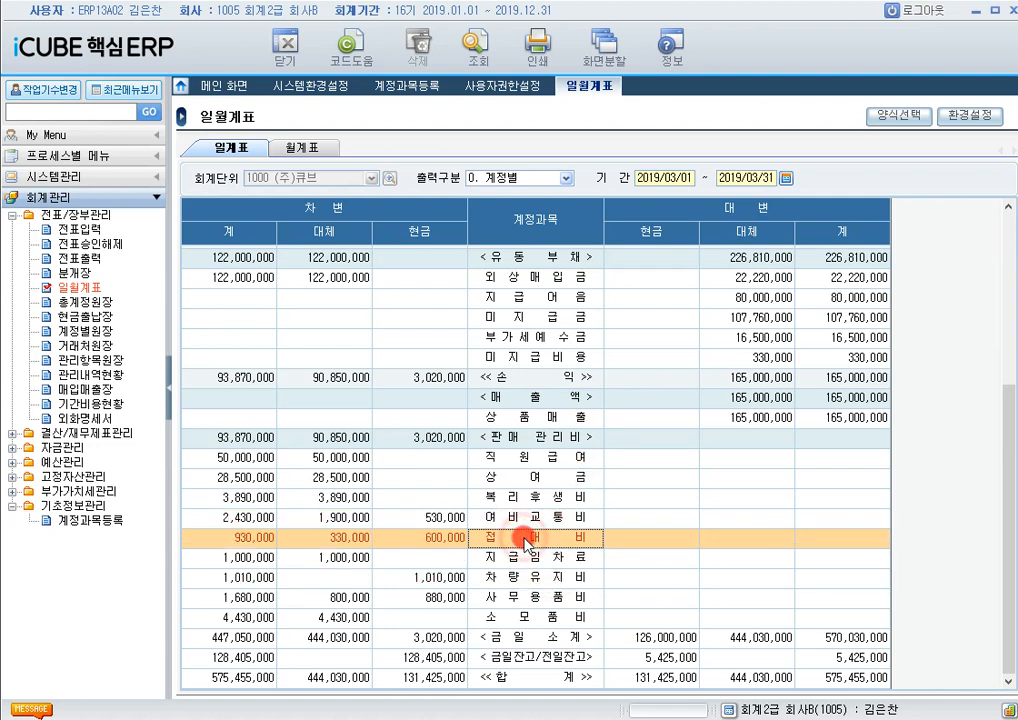
{"action": "left_click", "coordinate": [566, 579]}
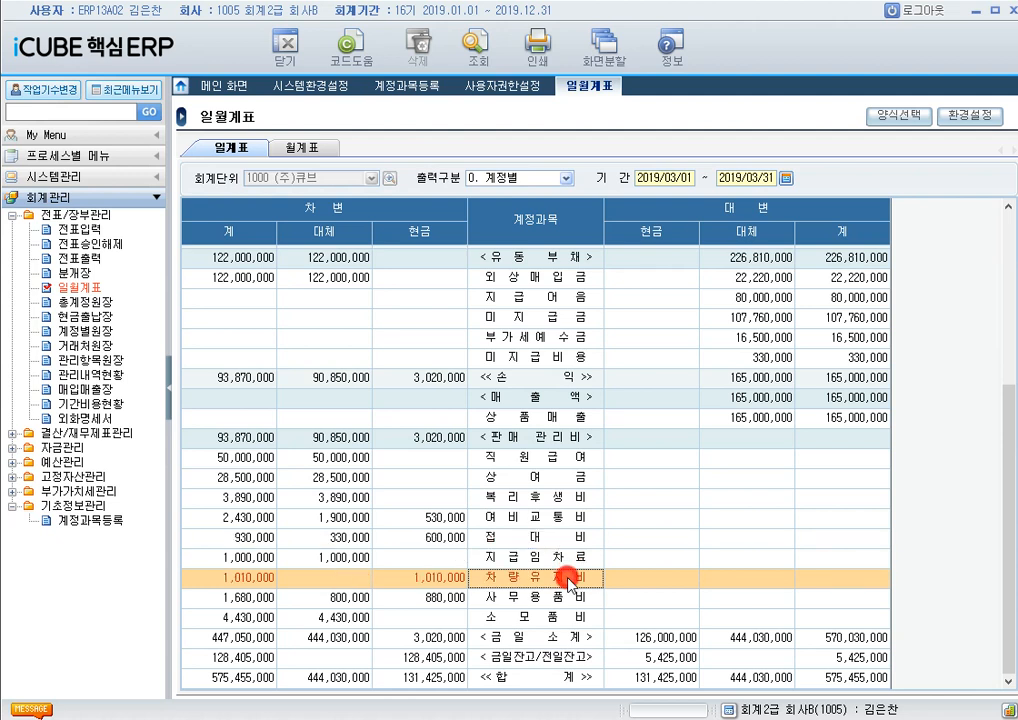
{"action": "left_click", "coordinate": [420, 578]}
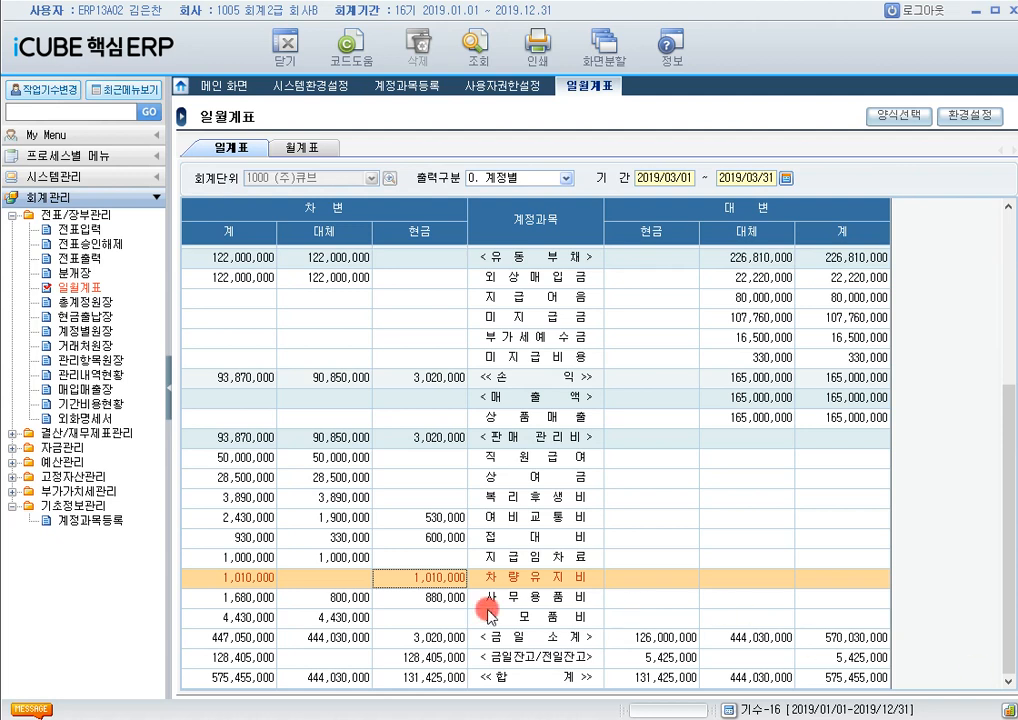
Step: Open the 거래처원장 report under 전표/장부관리 and set its account subject range to 25100 외상매입금
{"action": "left_click", "coordinate": [86, 345]}
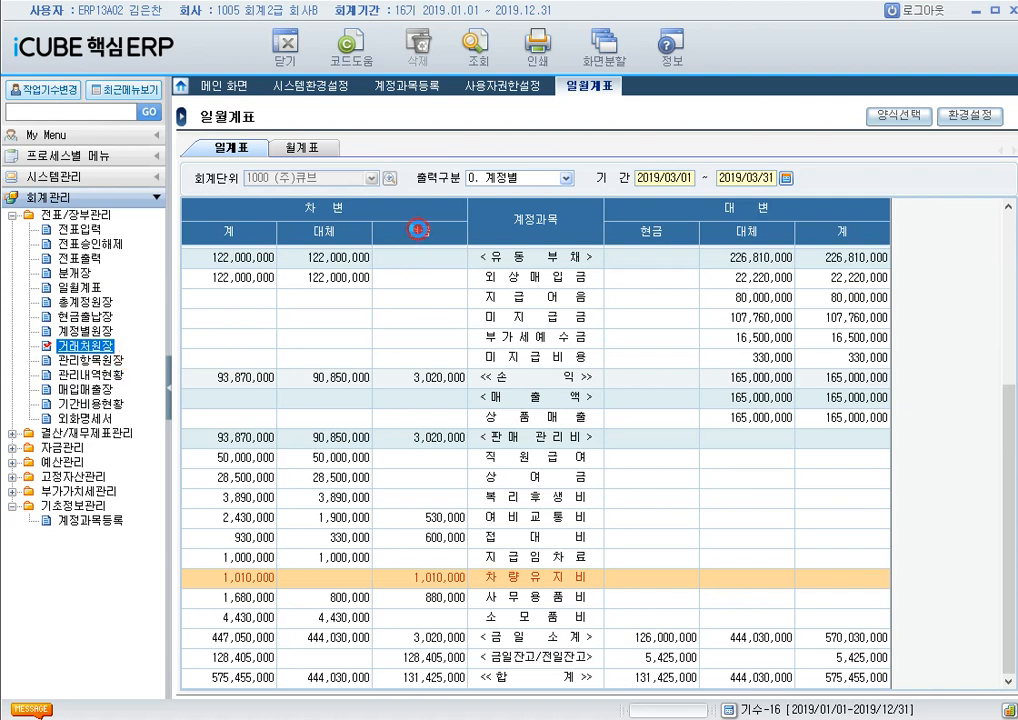
{"action": "left_click", "coordinate": [418, 229]}
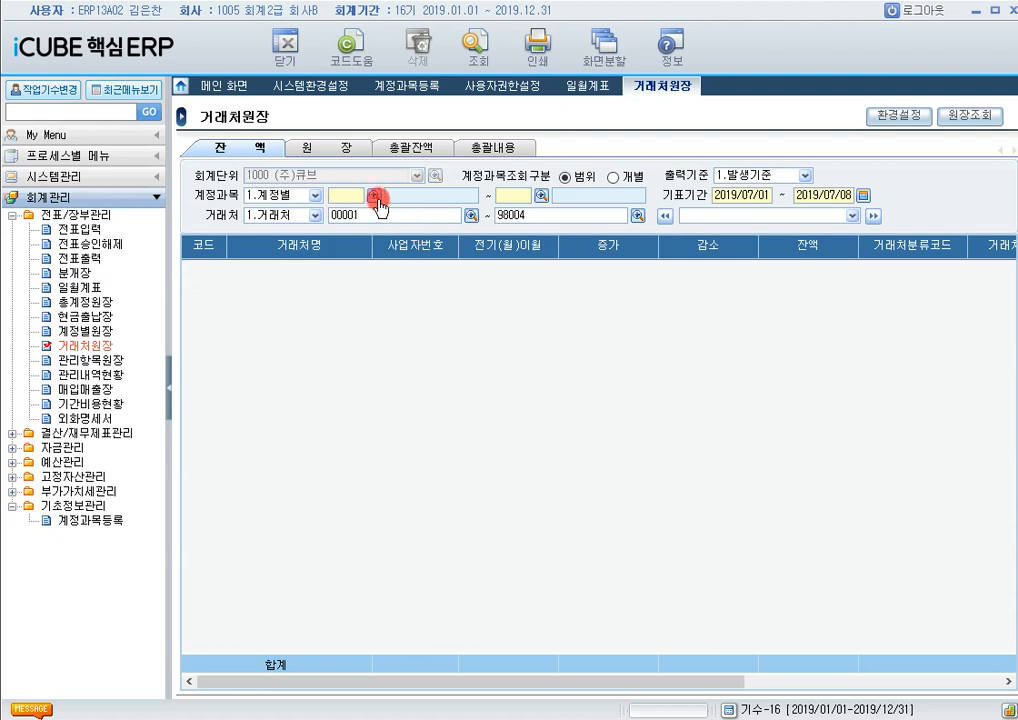
{"action": "type", "text": "01"}
{"action": "key", "text": "BackSpace"}
{"action": "key", "text": "BackSpace"}
{"action": "type", "text": "계입"}
{"action": "key", "text": "Return"}
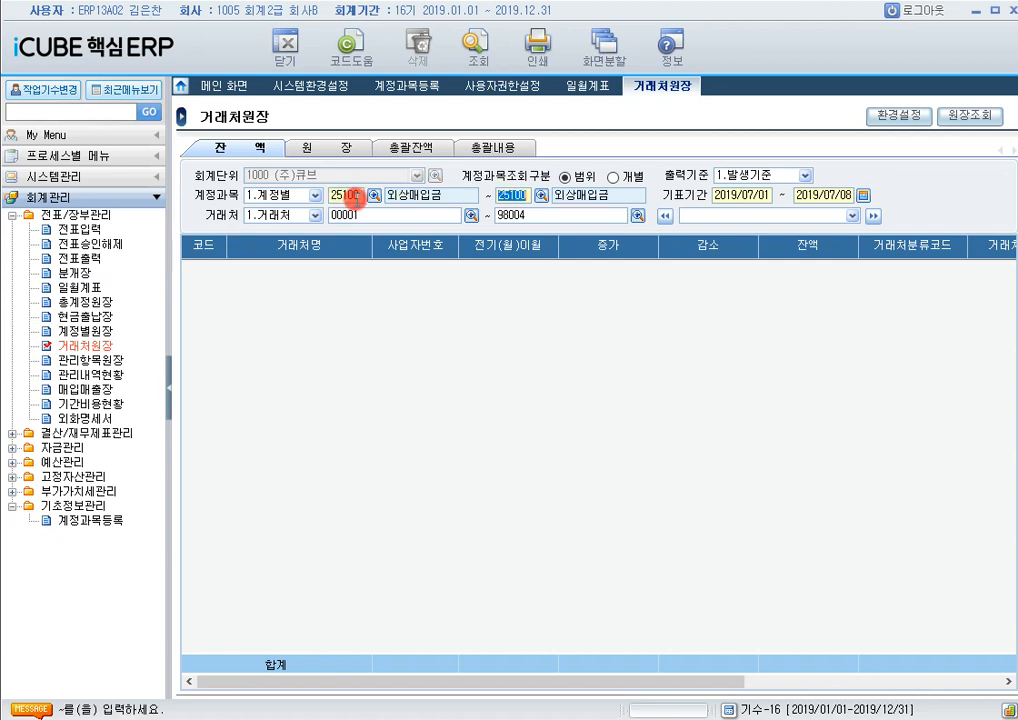
Step: Query the vendor balances for 2019/01/01 to 2019/01/01 and check the carried-forward amount of (주)한동테크
{"action": "left_click", "coordinate": [766, 195]}
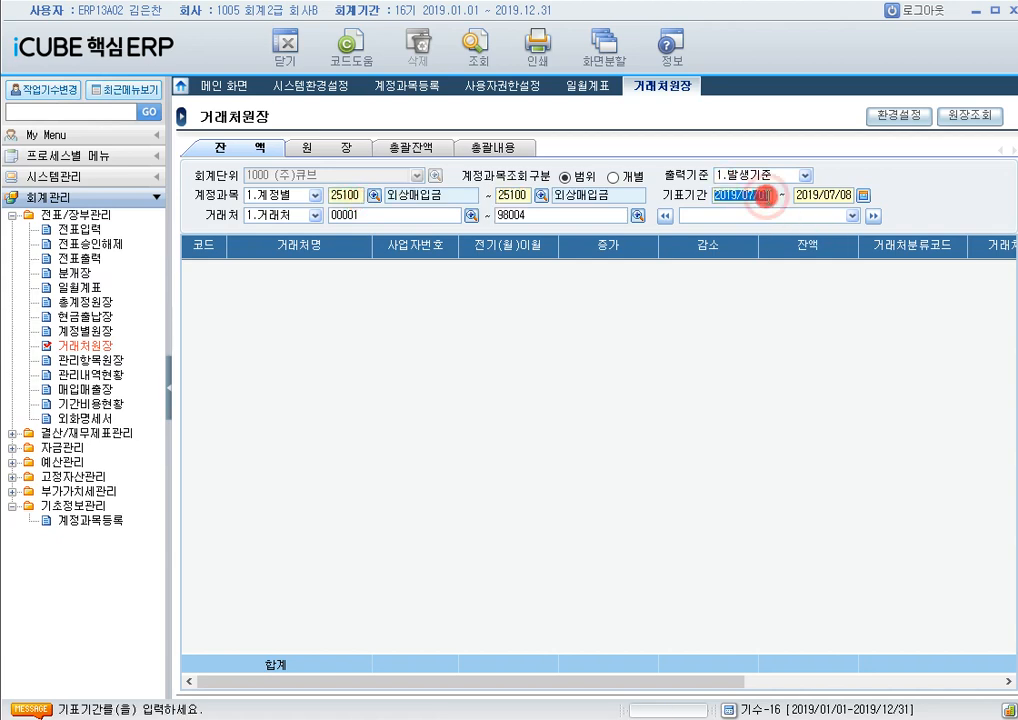
{"action": "type", "text": "20190101"}
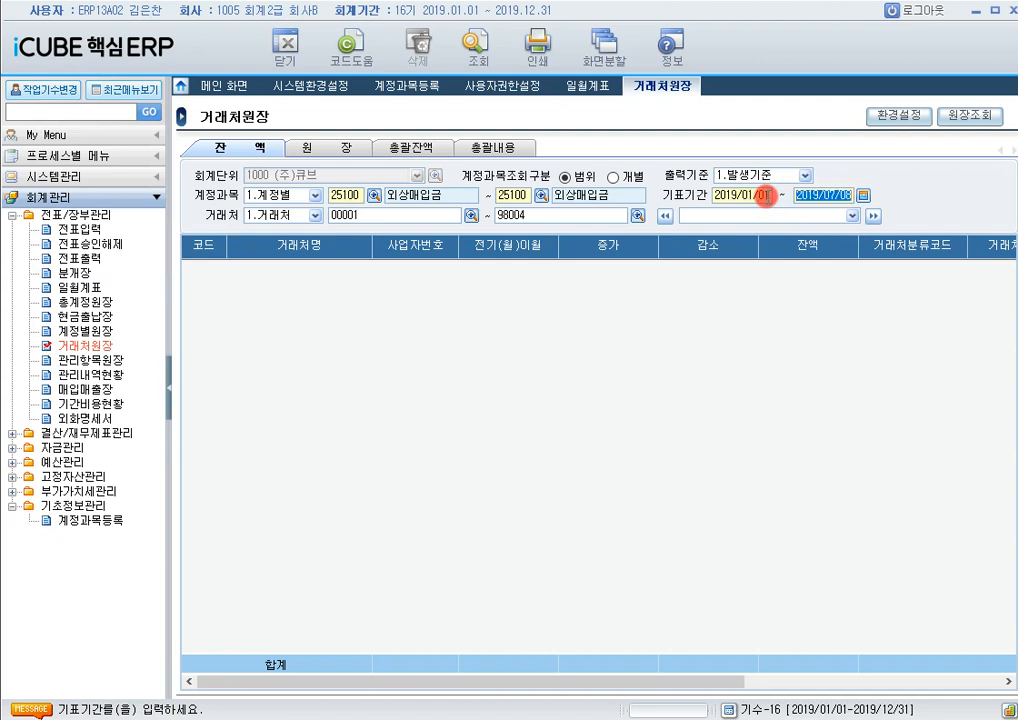
{"action": "type", "text": "20190101"}
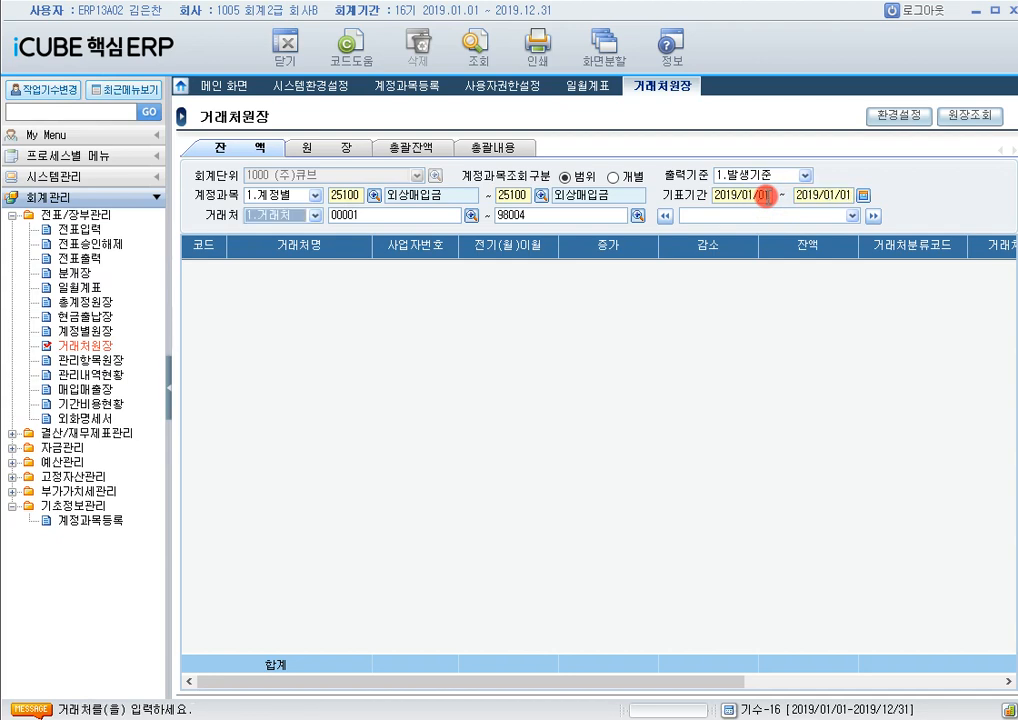
{"action": "left_click", "coordinate": [474, 45]}
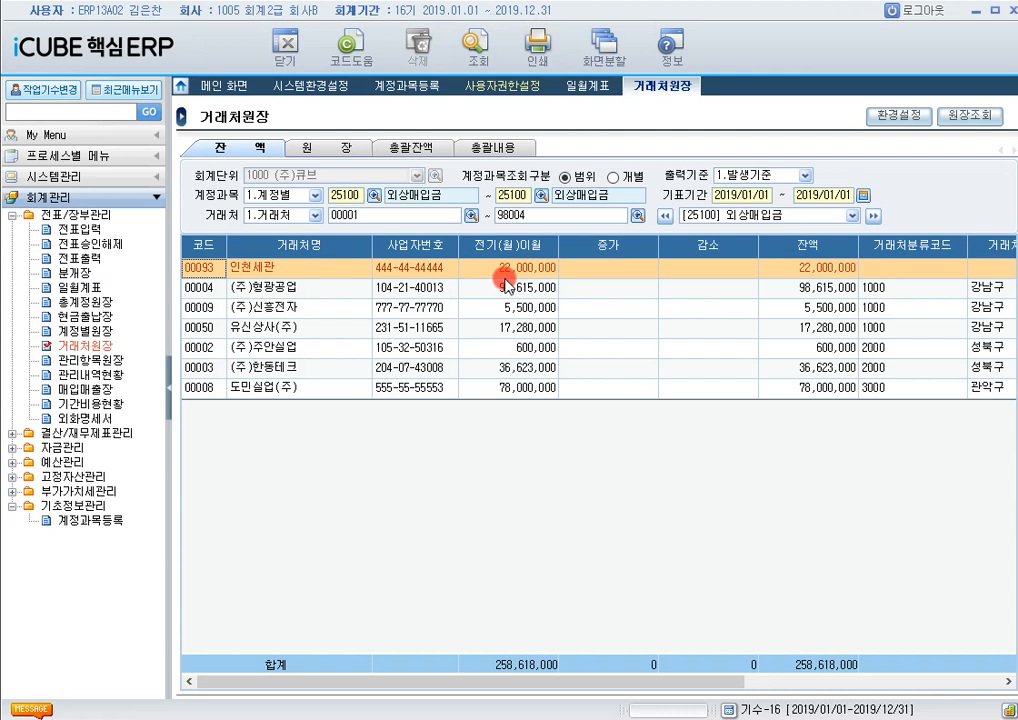
{"action": "left_click", "coordinate": [536, 369]}
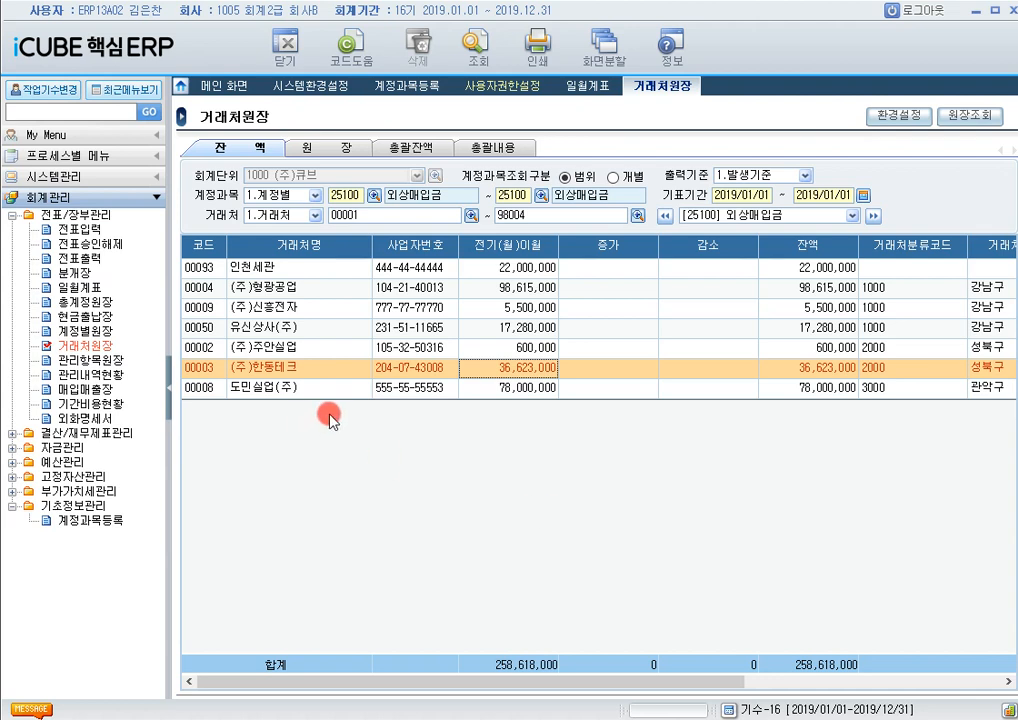
Step: Open the 총계정원장 report in its 월별 view and set the period to 2019/01 through 2019/12
{"action": "left_click", "coordinate": [95, 288]}
{"action": "left_click", "coordinate": [100, 302]}
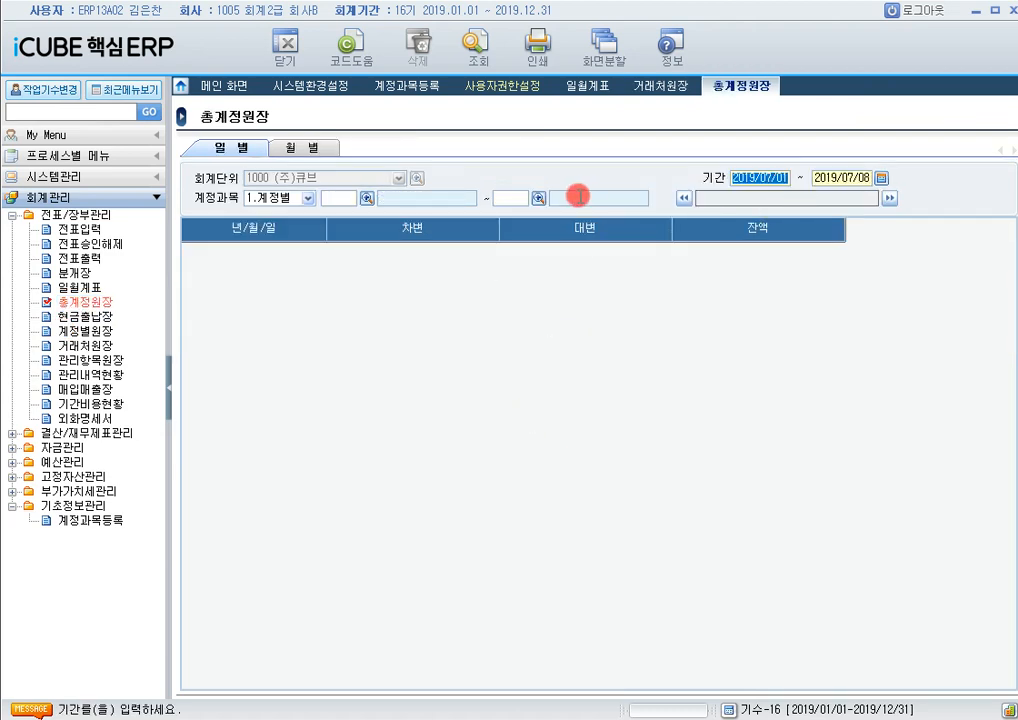
{"action": "left_click", "coordinate": [313, 149]}
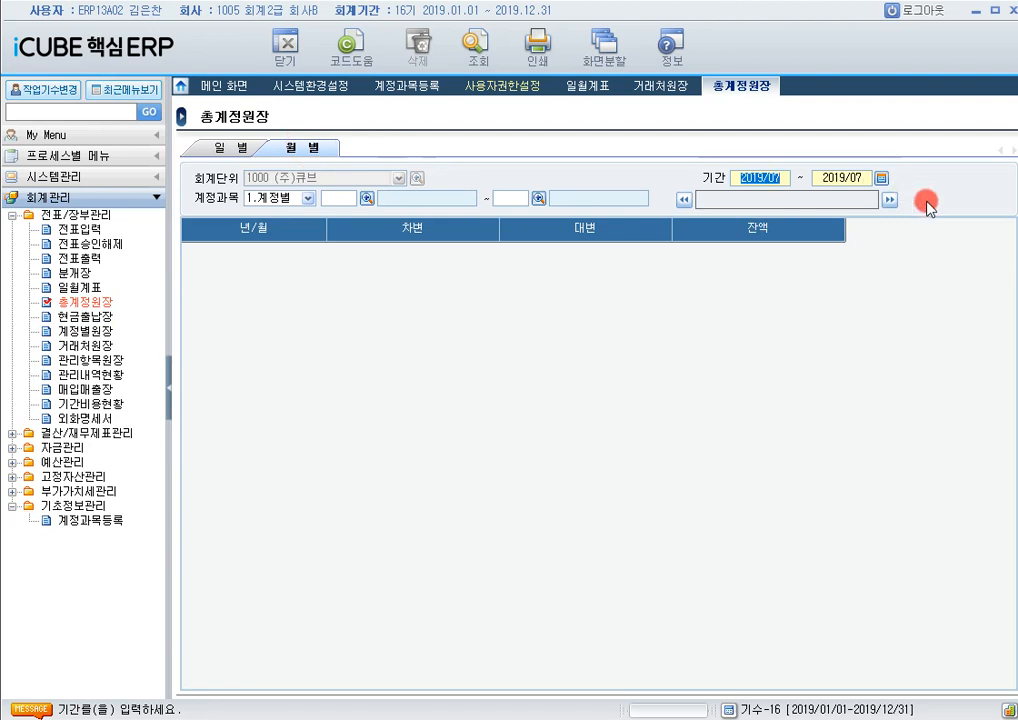
{"action": "type", "text": "2019010"}
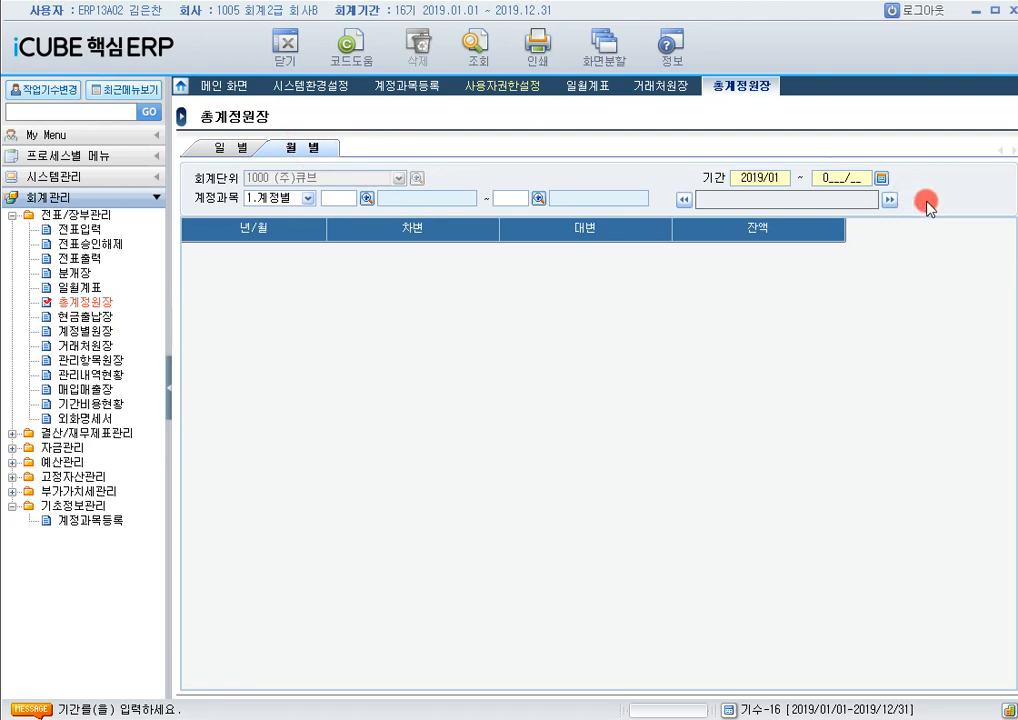
{"action": "key", "text": "BackSpace"}
{"action": "type", "text": "201912"}
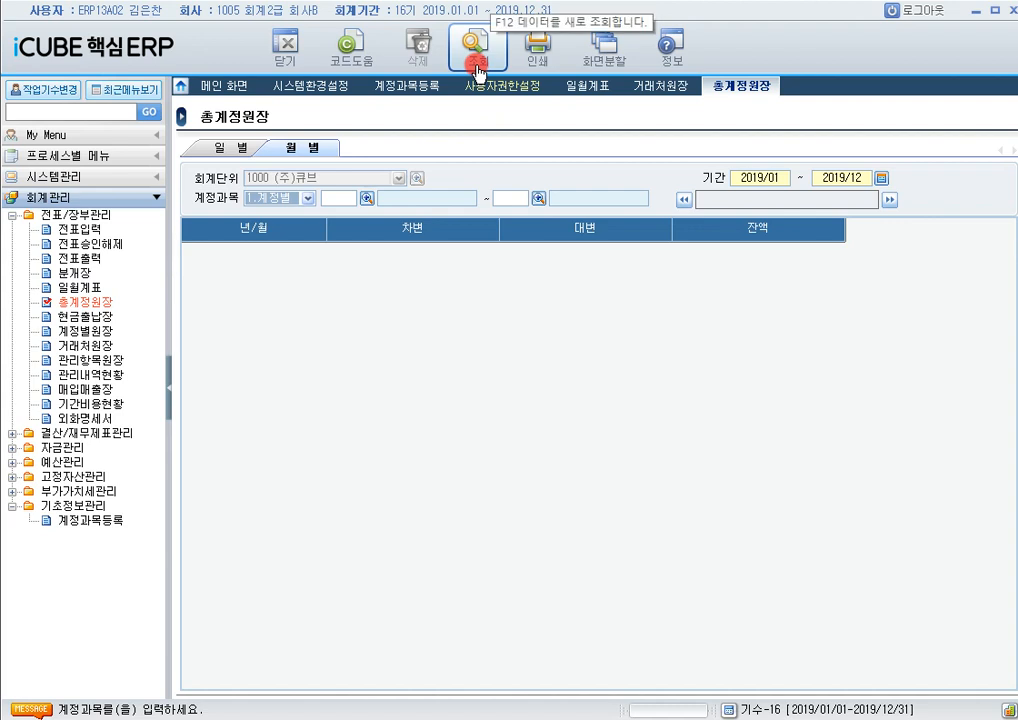
Step: Query the monthly ledger for account 40100 상품매출 and check the credit amount for 2019/06
{"action": "left_click", "coordinate": [340, 199]}
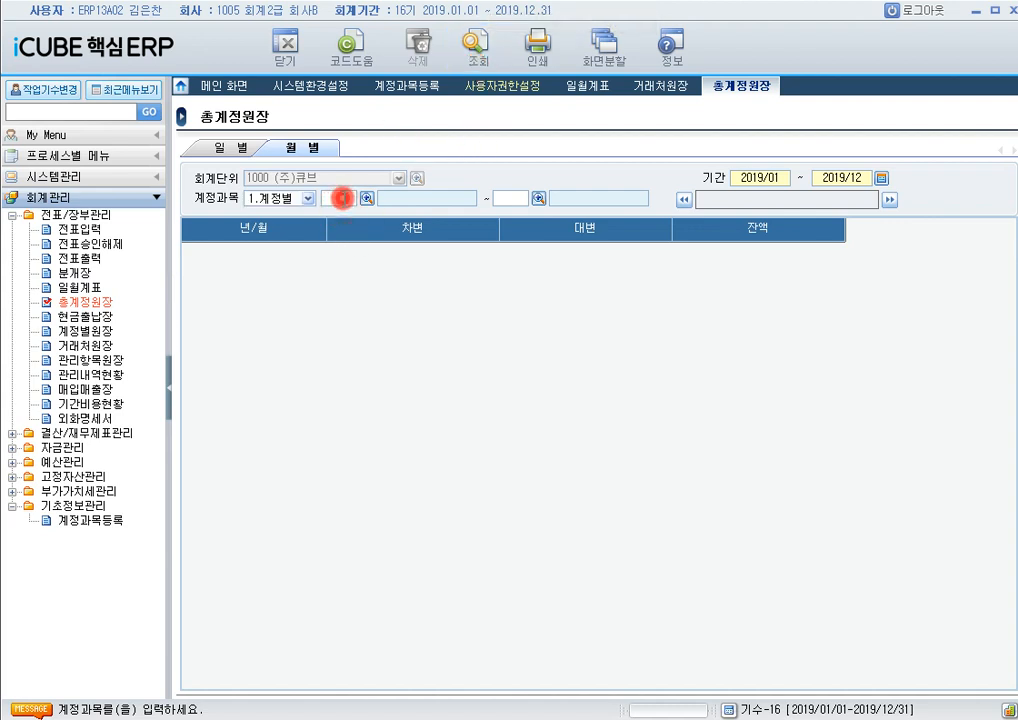
{"action": "type", "text": "상품"}
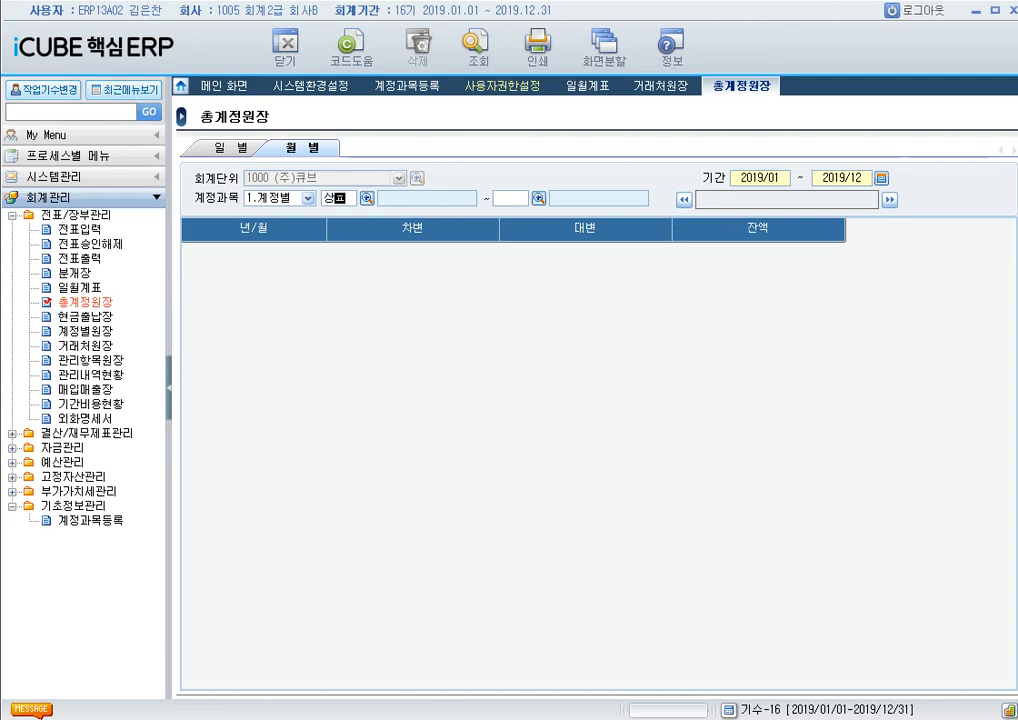
{"action": "type", "text": "매출"}
{"action": "key", "text": "Return"}
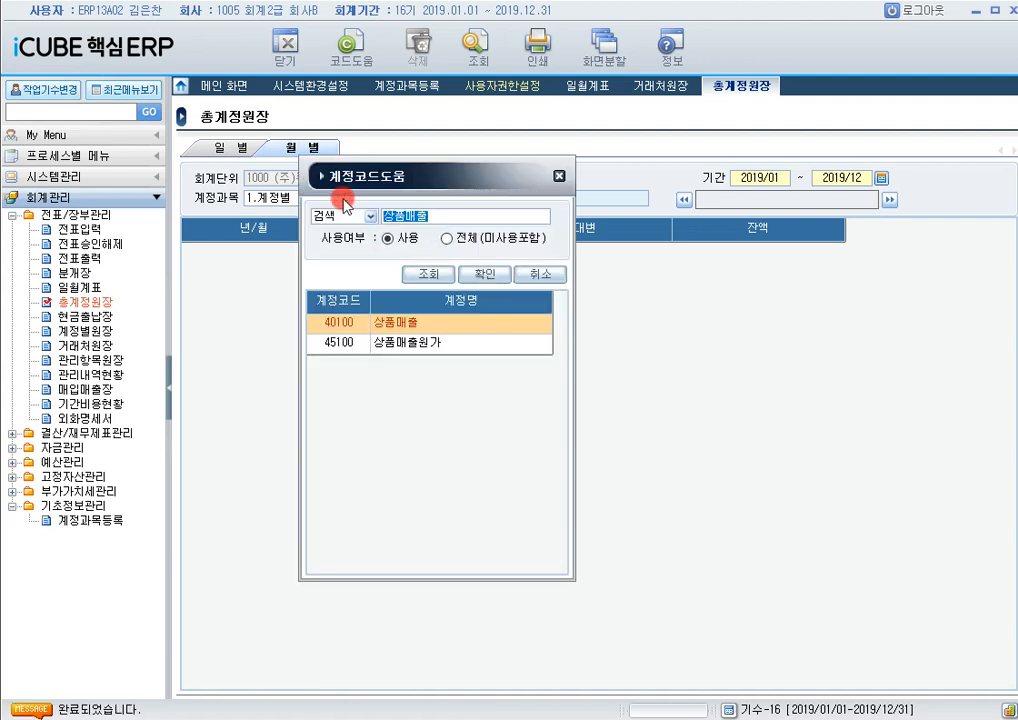
{"action": "double_click", "coordinate": [397, 318]}
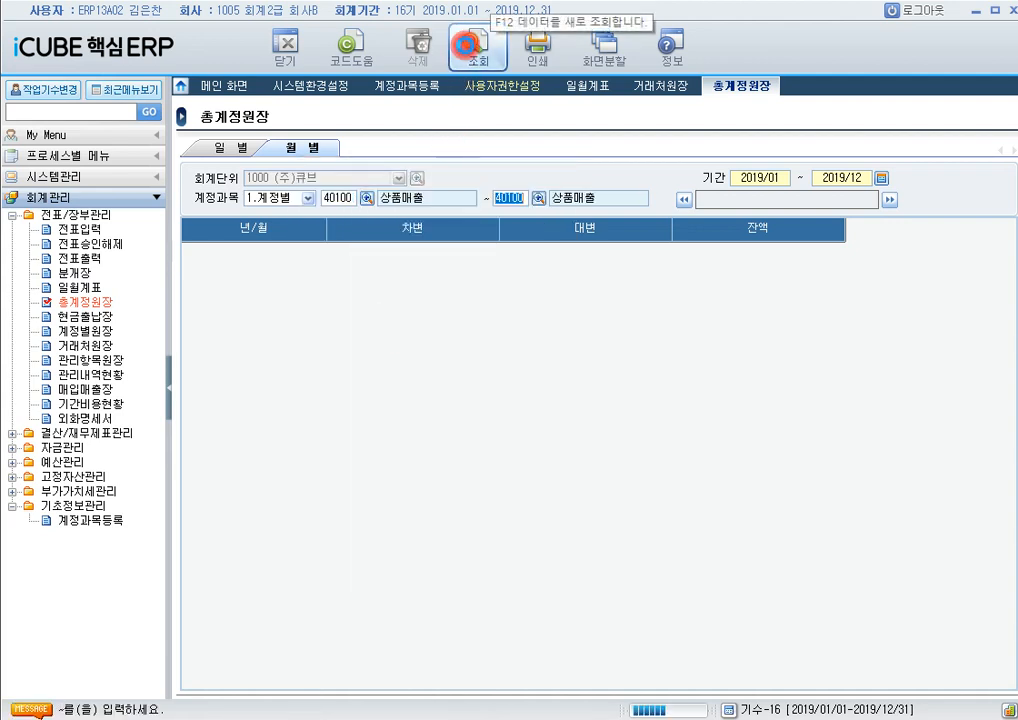
{"action": "left_click", "coordinate": [474, 45]}
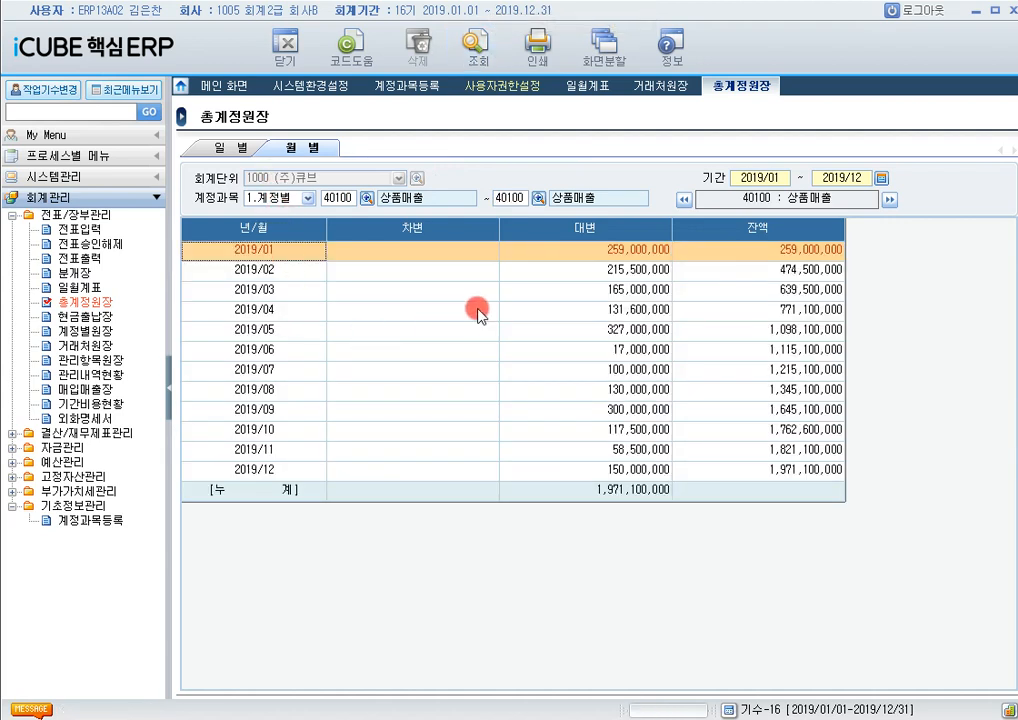
{"action": "left_click", "coordinate": [640, 350]}
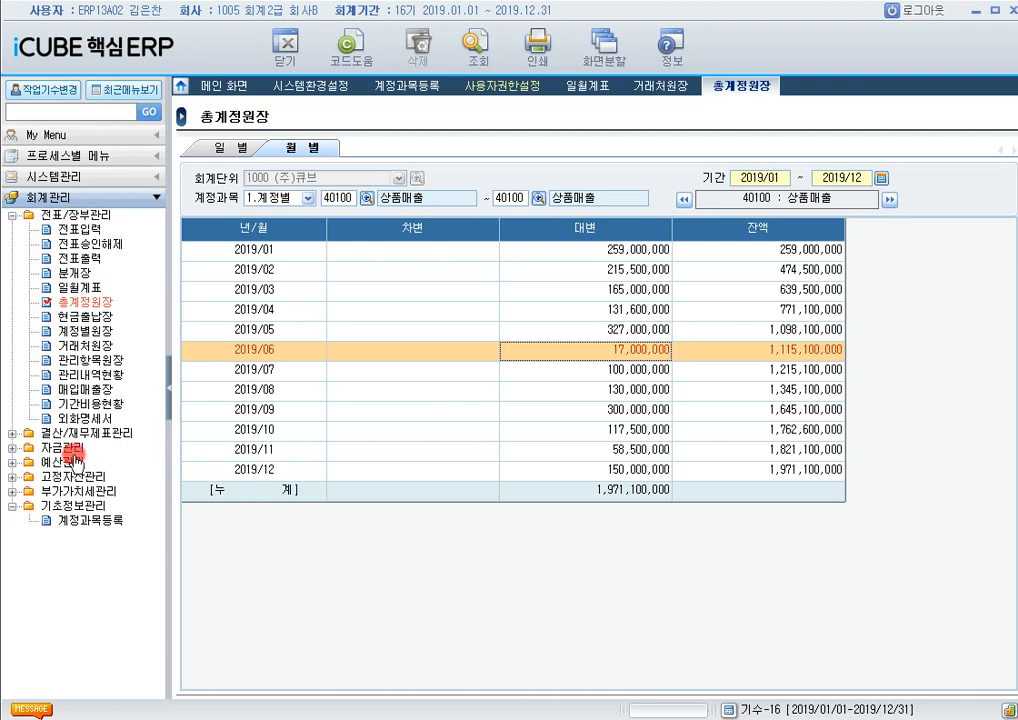
Step: Open 고정자산변동현황 under 고정자산관리 and query all change types for 2019/01 to 2019/12
{"action": "left_click", "coordinate": [13, 476]}
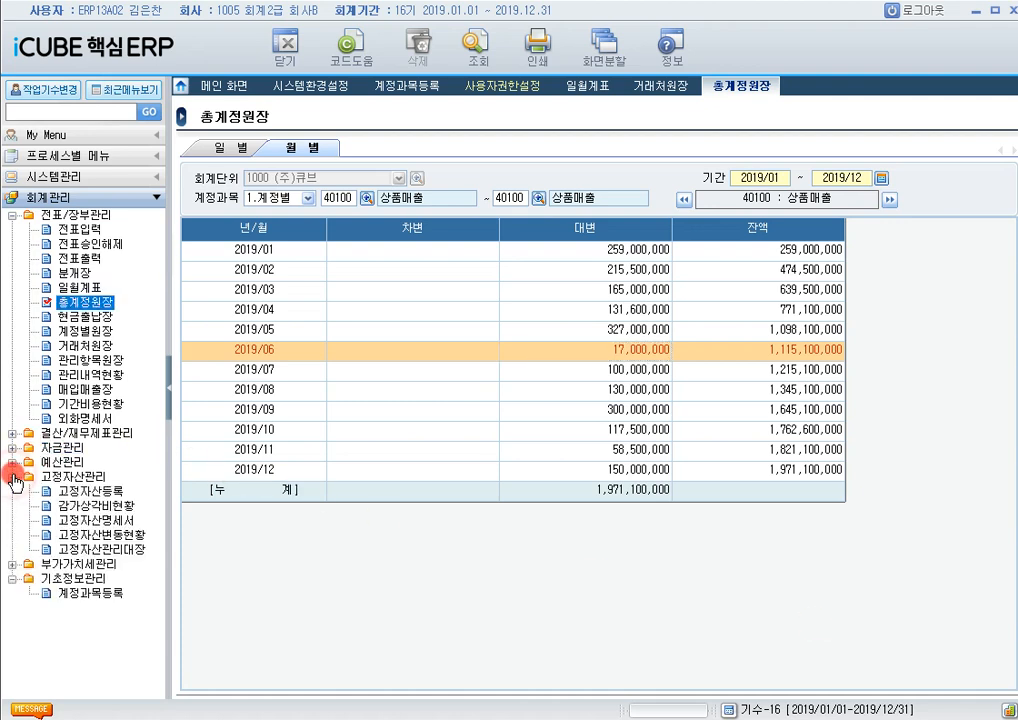
{"action": "left_click", "coordinate": [78, 521]}
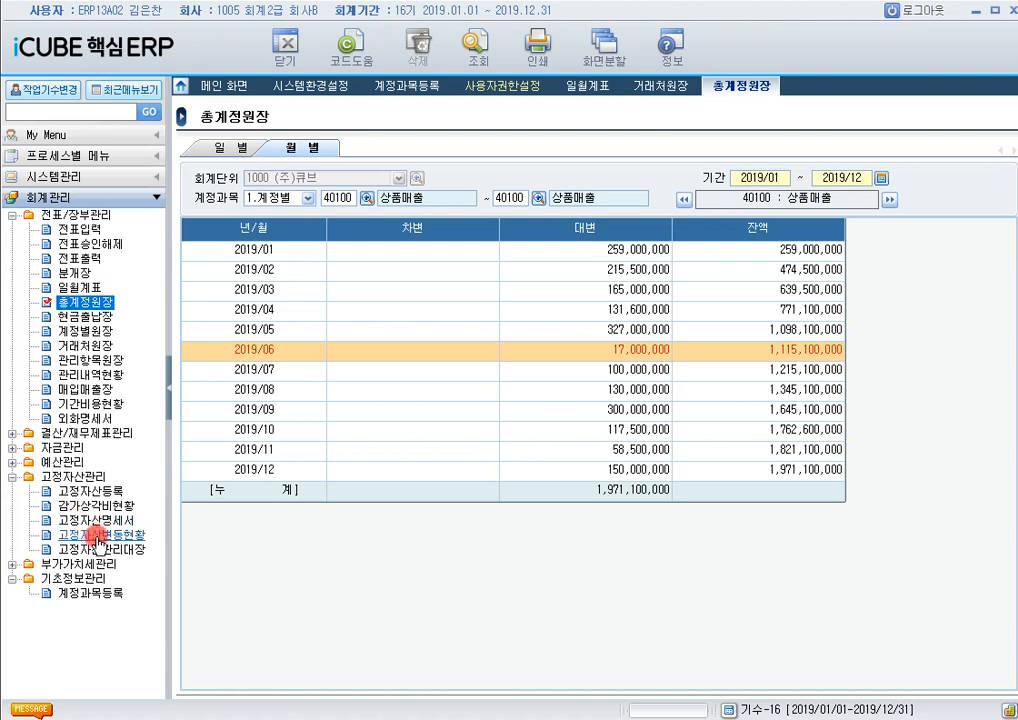
{"action": "left_click", "coordinate": [97, 538]}
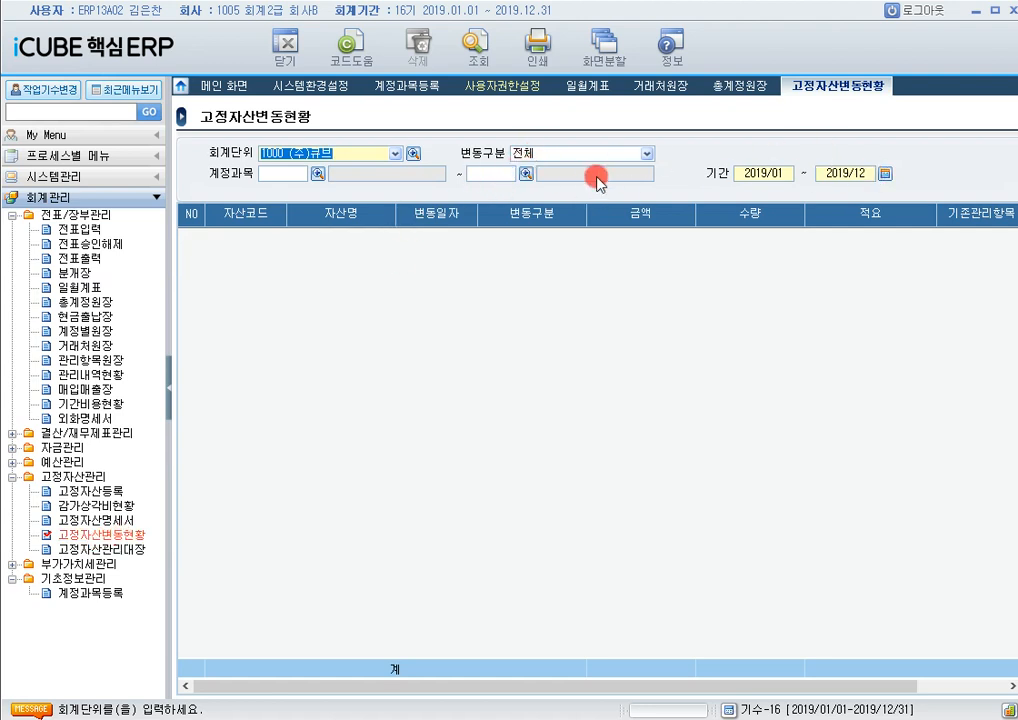
{"action": "left_click", "coordinate": [477, 45]}
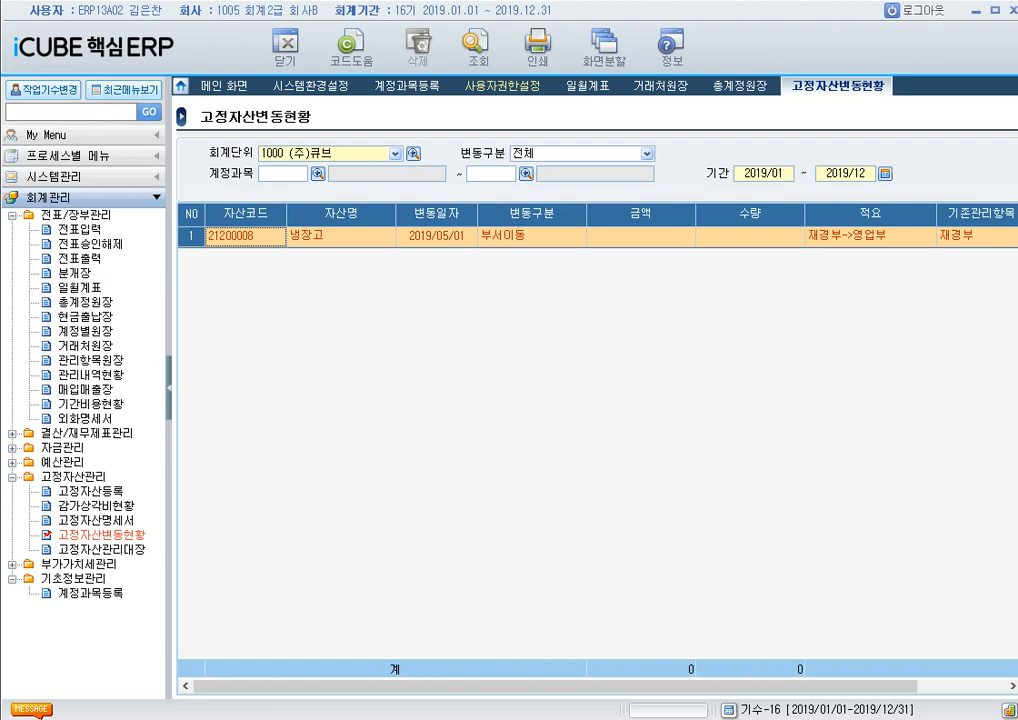
Step: Open 고정자산등록, load the assets of type 21200 비품, and select the empty row below 냉장고
{"action": "left_click", "coordinate": [114, 492]}
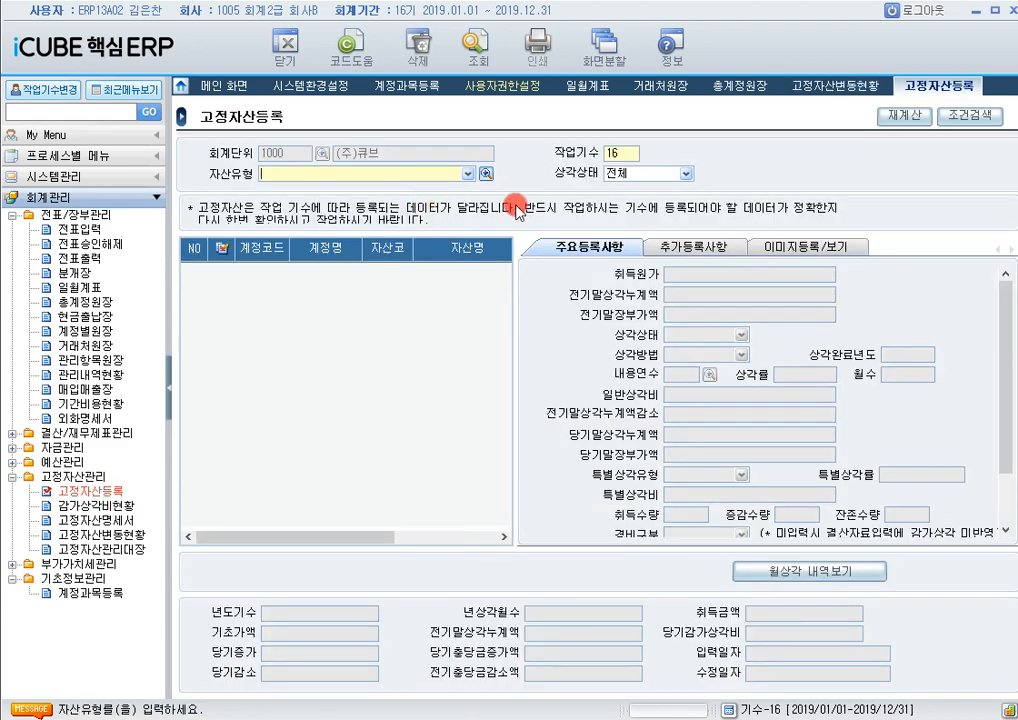
{"action": "left_click", "coordinate": [486, 178]}
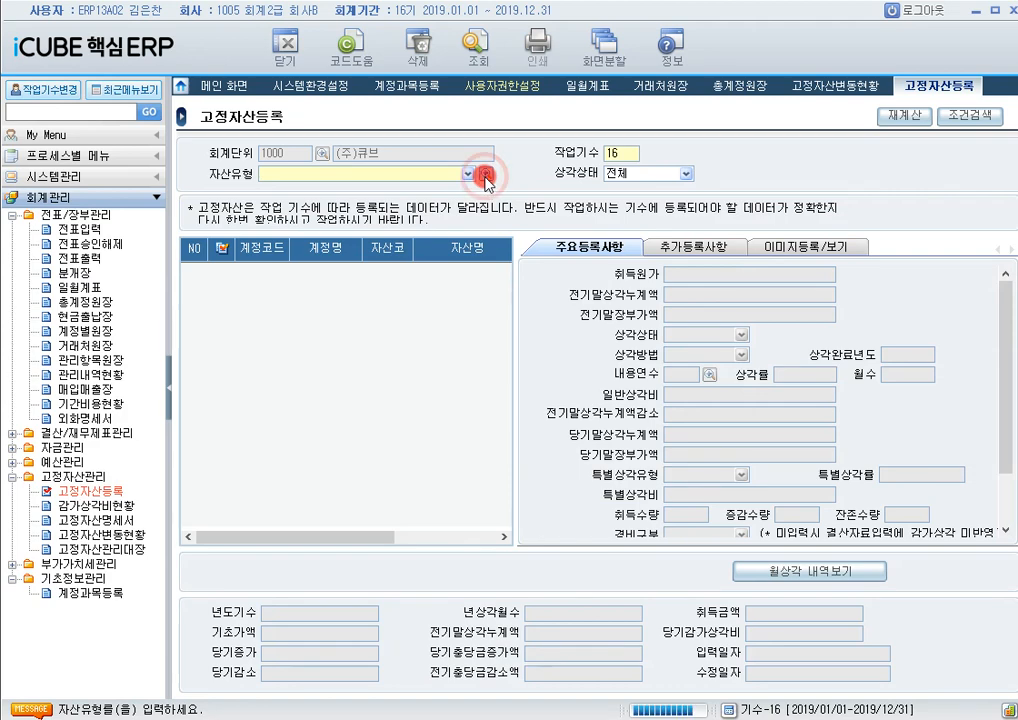
{"action": "left_click", "coordinate": [435, 440]}
{"action": "left_click", "coordinate": [435, 440]}
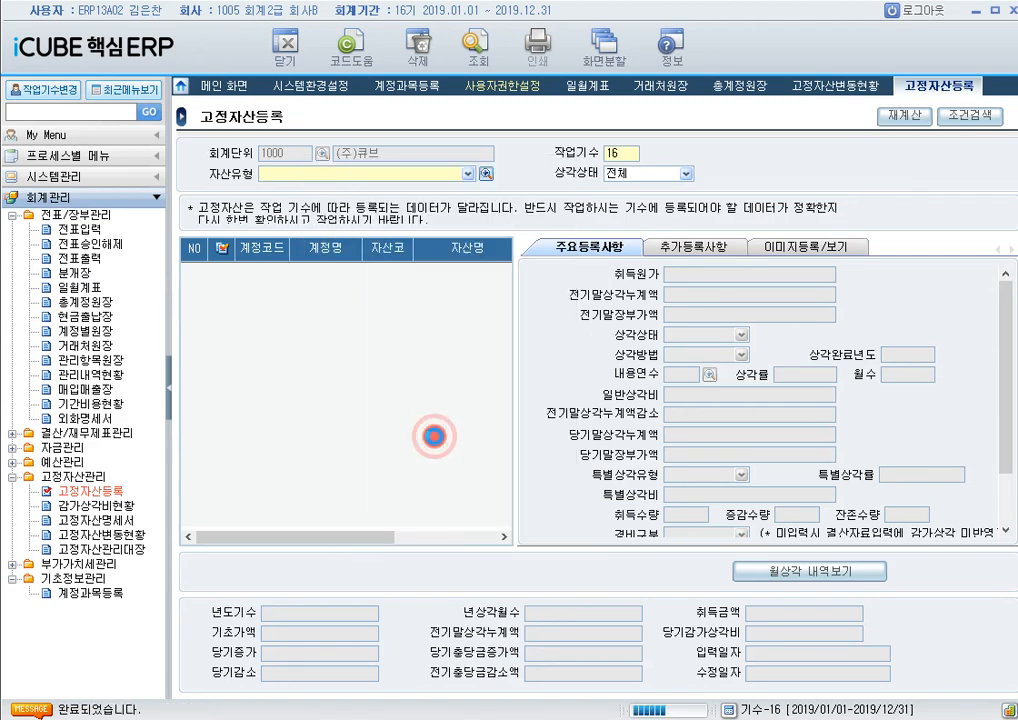
{"action": "left_click", "coordinate": [274, 423]}
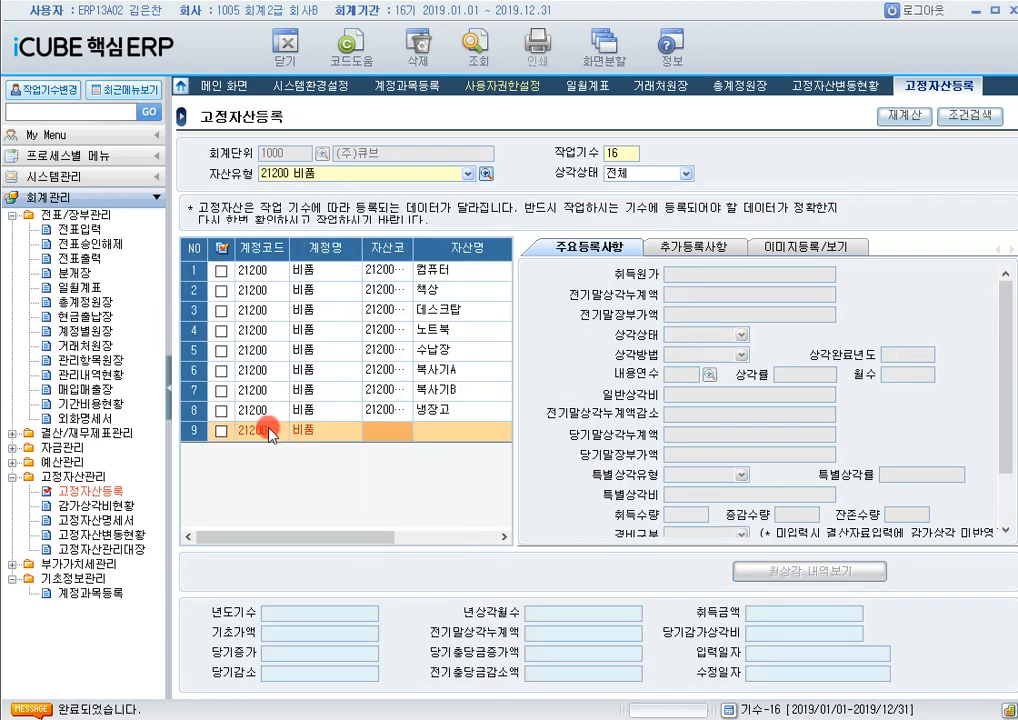
Step: Register a new 비품 asset with code 21200009, name 에어컨 and acquisition date 2019/07/01
{"action": "left_click", "coordinate": [432, 425]}
{"action": "type", "text": "2"}
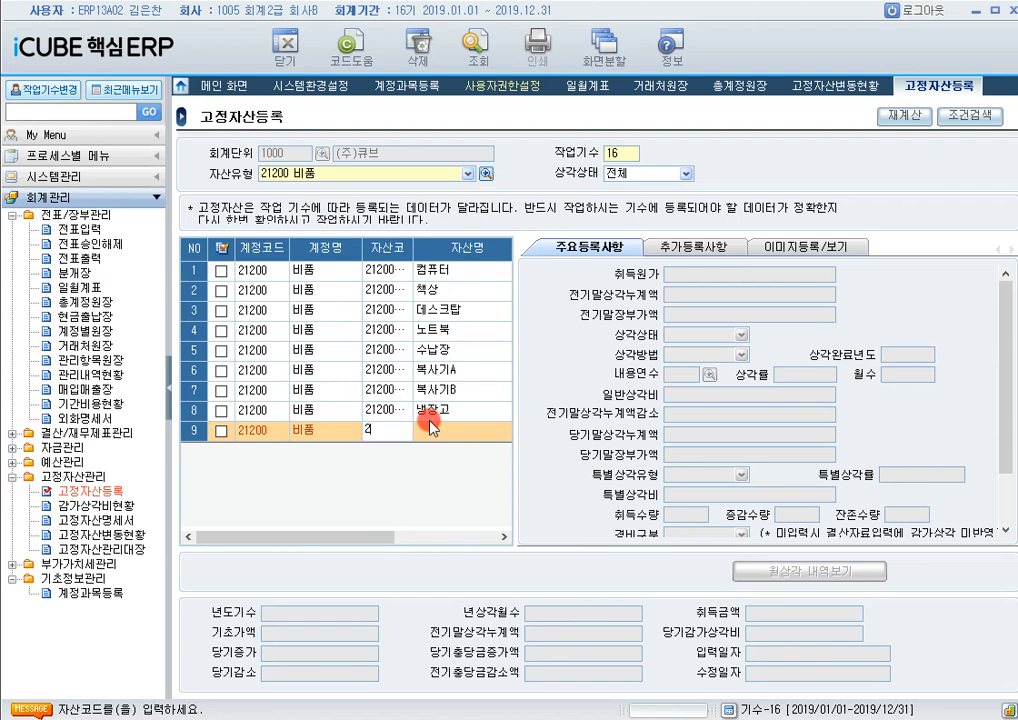
{"action": "type", "text": "1200009"}
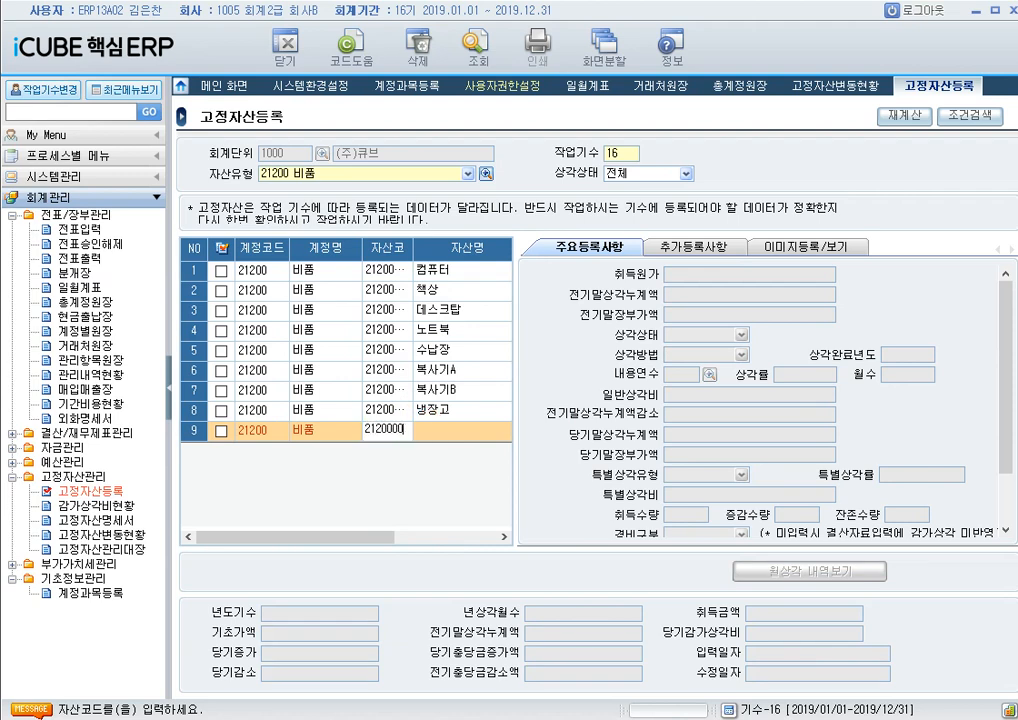
{"action": "left_click", "coordinate": [430, 428]}
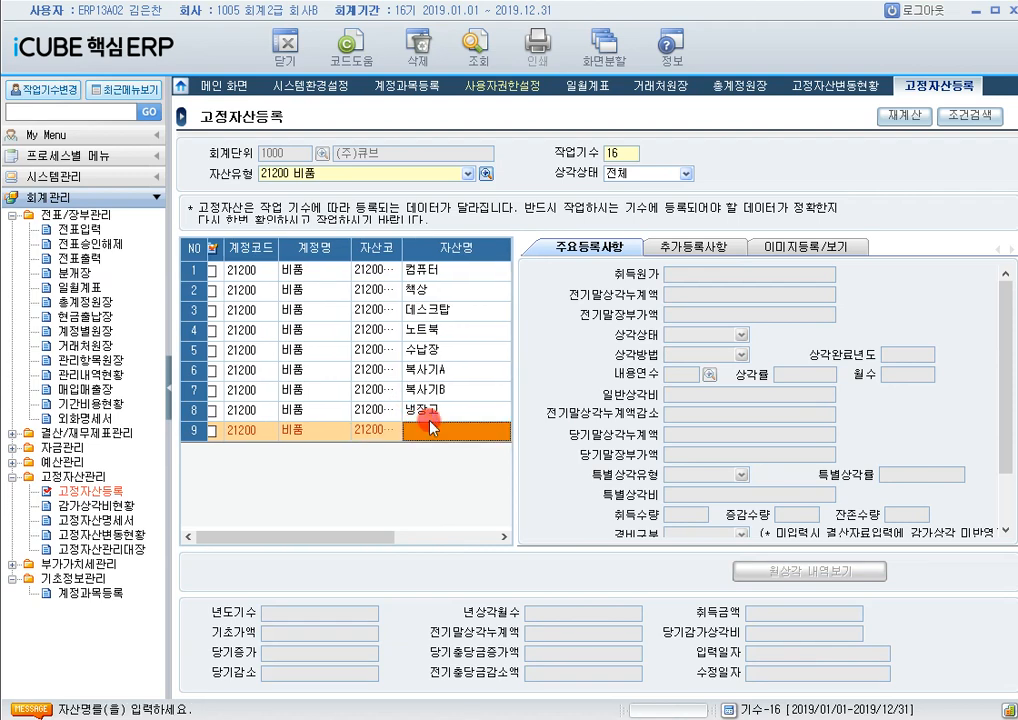
{"action": "type", "text": "에어컨"}
{"action": "key", "text": "Return"}
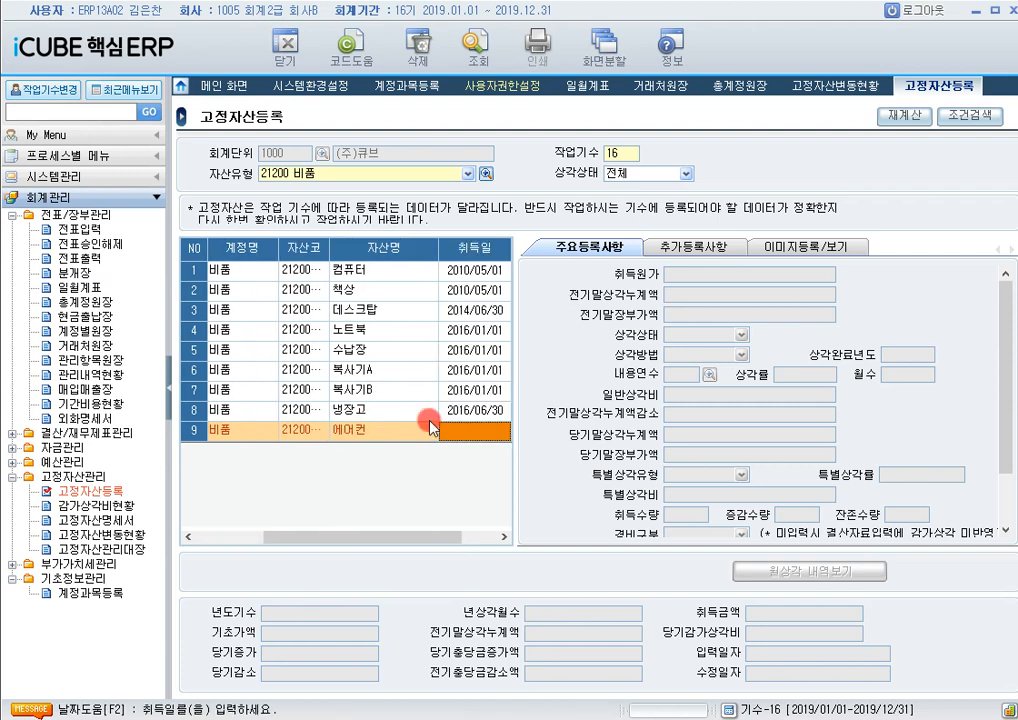
{"action": "type", "text": "20190701"}
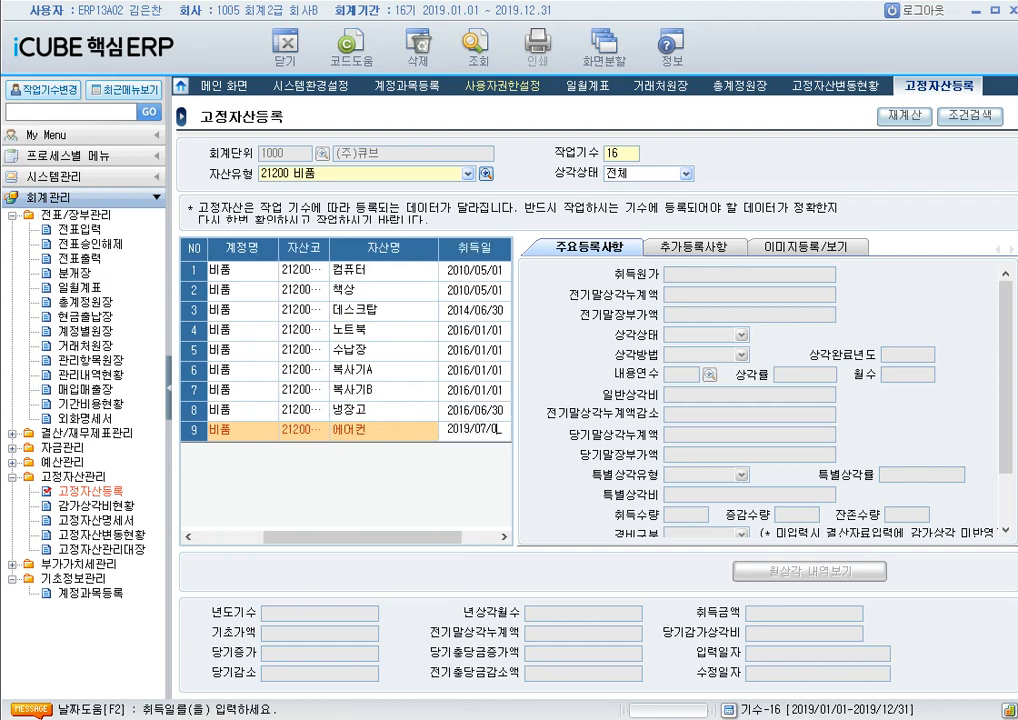
{"action": "key", "text": "Return"}
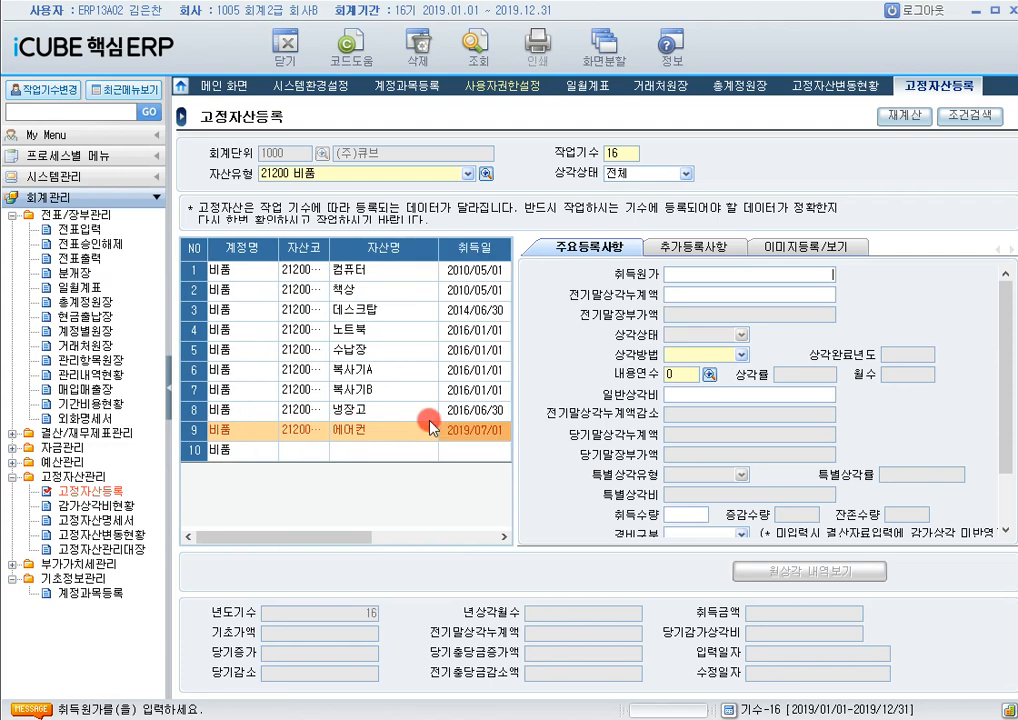
Step: Set the 에어컨 asset's 취득원가 to 2,000,000, 상각방법 to 0. 정률법 and 내용연수 to 5
{"action": "type", "text": "2,000,000"}
{"action": "key", "text": "Return"}
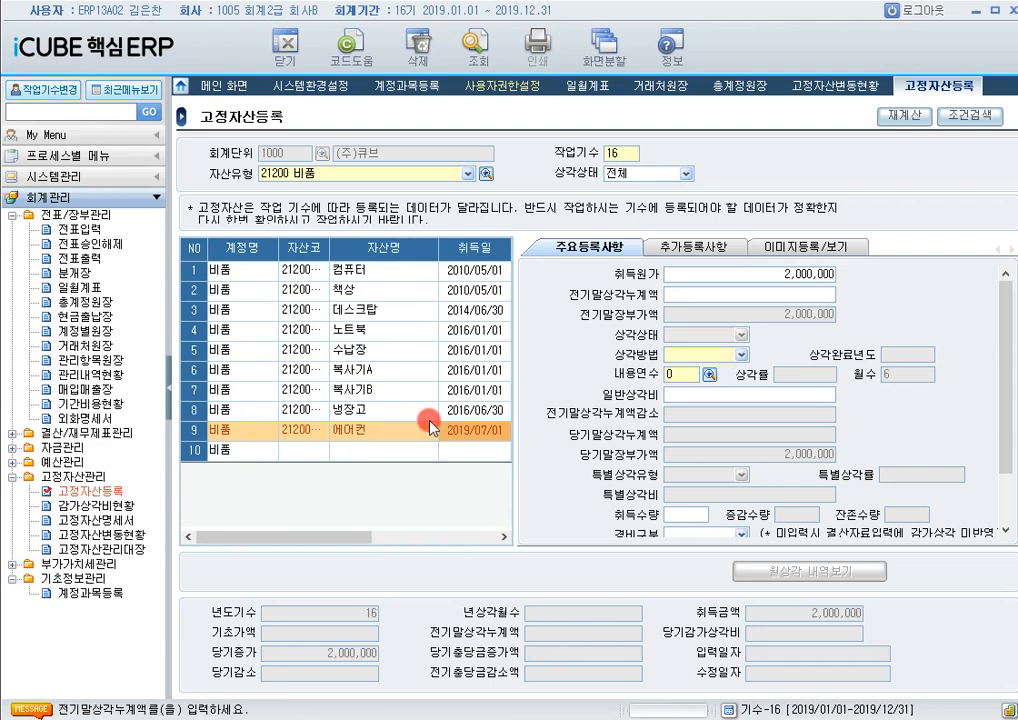
{"action": "key", "text": "Return"}
{"action": "key", "text": "0"}
{"action": "key", "text": "Return"}
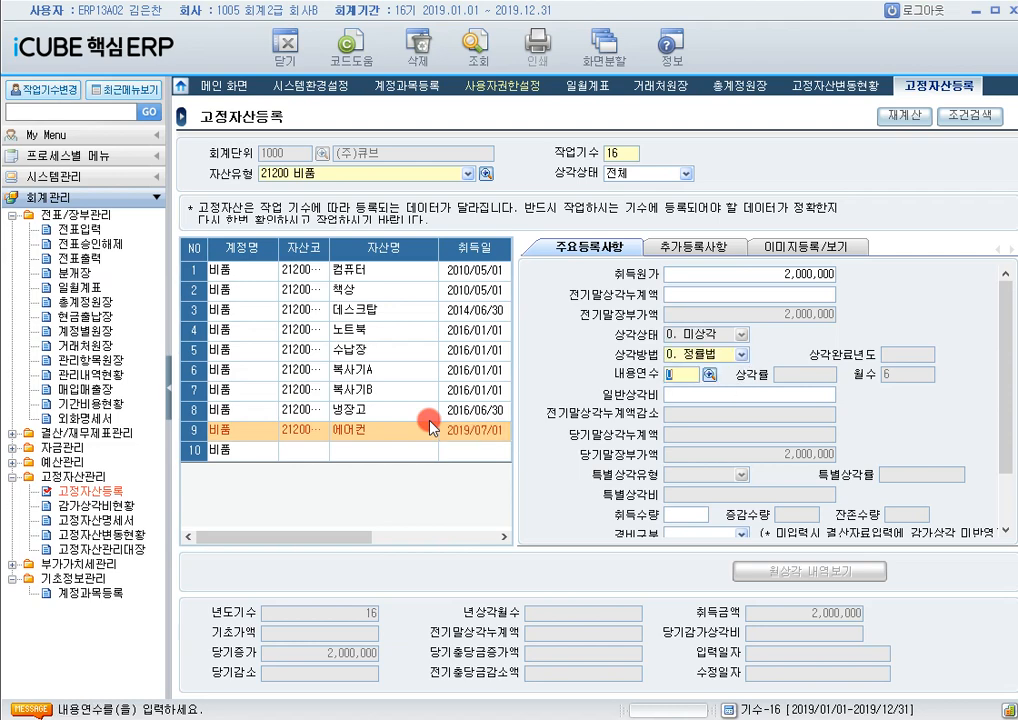
{"action": "type", "text": "5"}
{"action": "key", "text": "Return"}
{"action": "scroll", "coordinate": [688, 478], "scroll_direction": "down", "scroll_amount": 2}
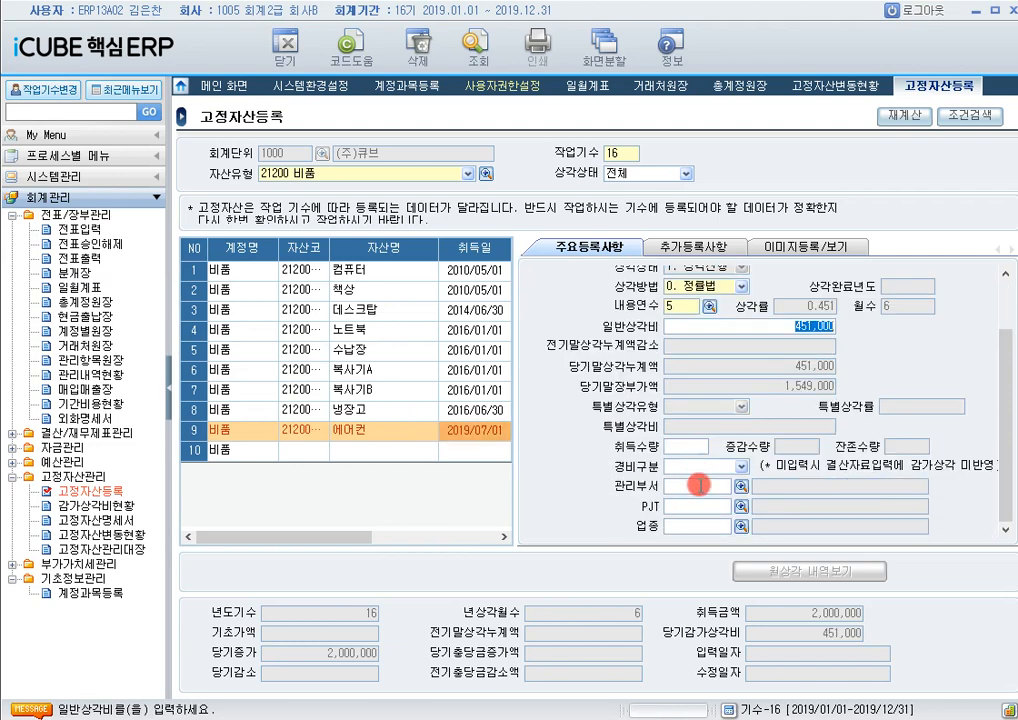
Step: Set the 에어컨 asset's 경비구분 to 0. 800번대, complete its entry and reselect the asset
{"action": "left_click", "coordinate": [737, 468]}
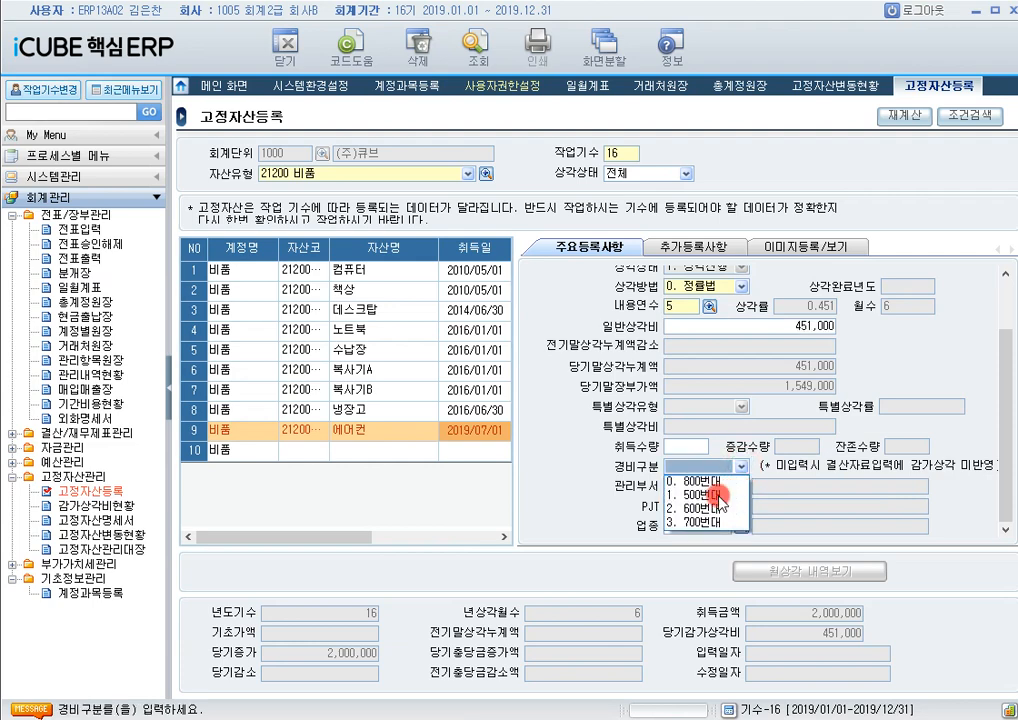
{"action": "left_click", "coordinate": [712, 485]}
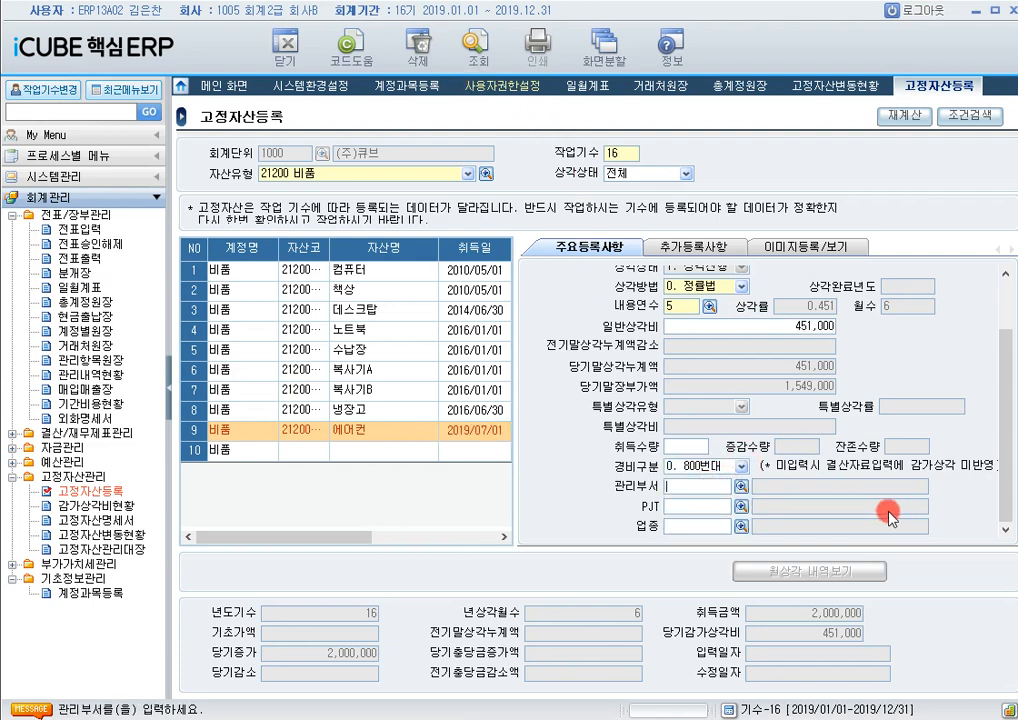
{"action": "key", "text": "Return"}
{"action": "key", "text": "Return"}
{"action": "key", "text": "Return"}
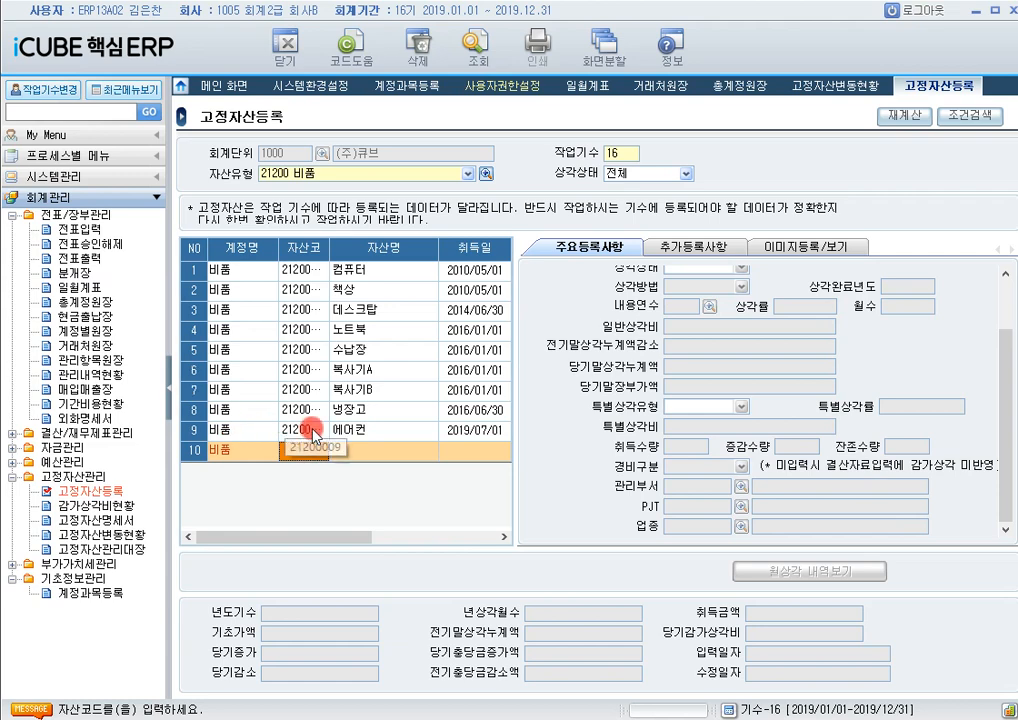
{"action": "left_click", "coordinate": [306, 430]}
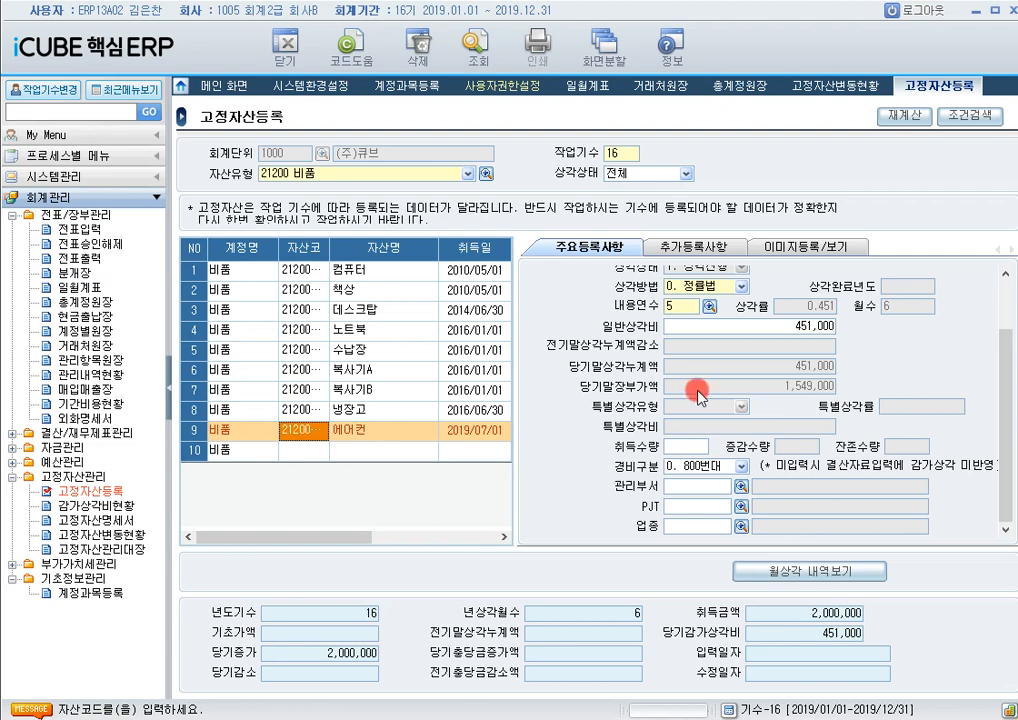
Step: Open 전표입력 and load the vouchers for 2019/12/15
{"action": "left_click", "coordinate": [90, 230]}
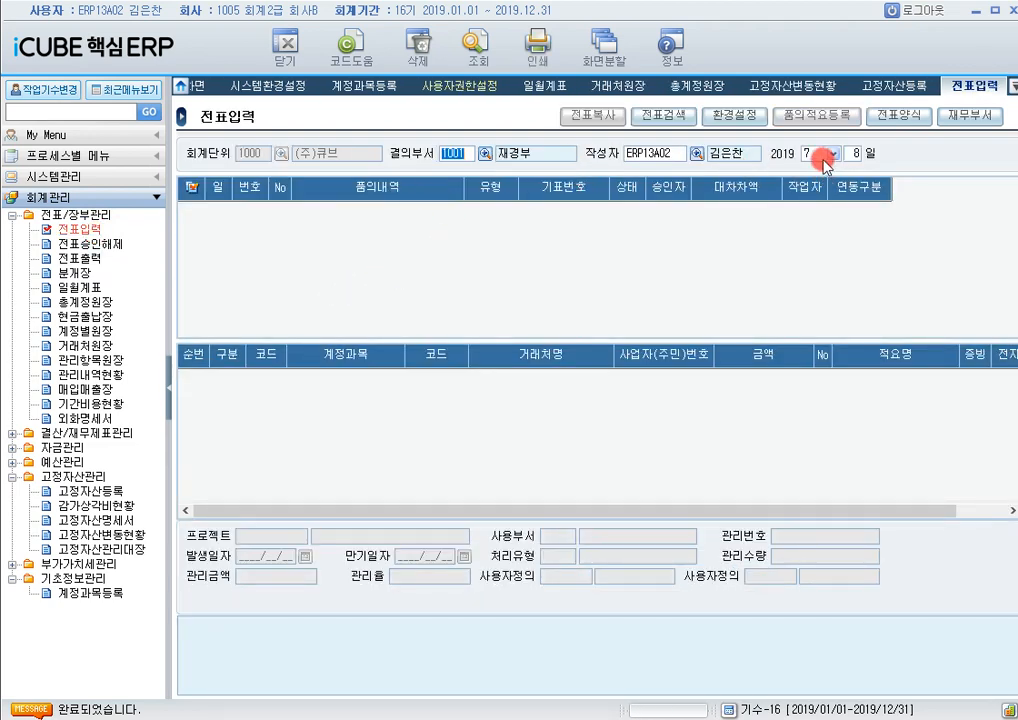
{"action": "left_click", "coordinate": [828, 158]}
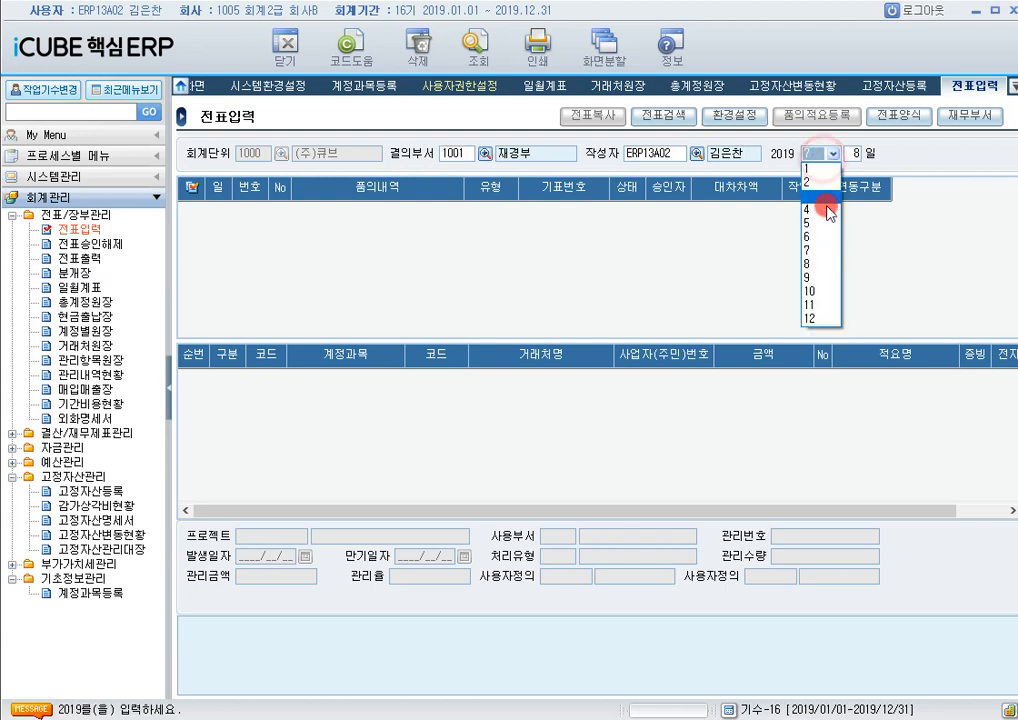
{"action": "left_click", "coordinate": [822, 318]}
{"action": "key", "text": "Tab"}
{"action": "type", "text": "15"}
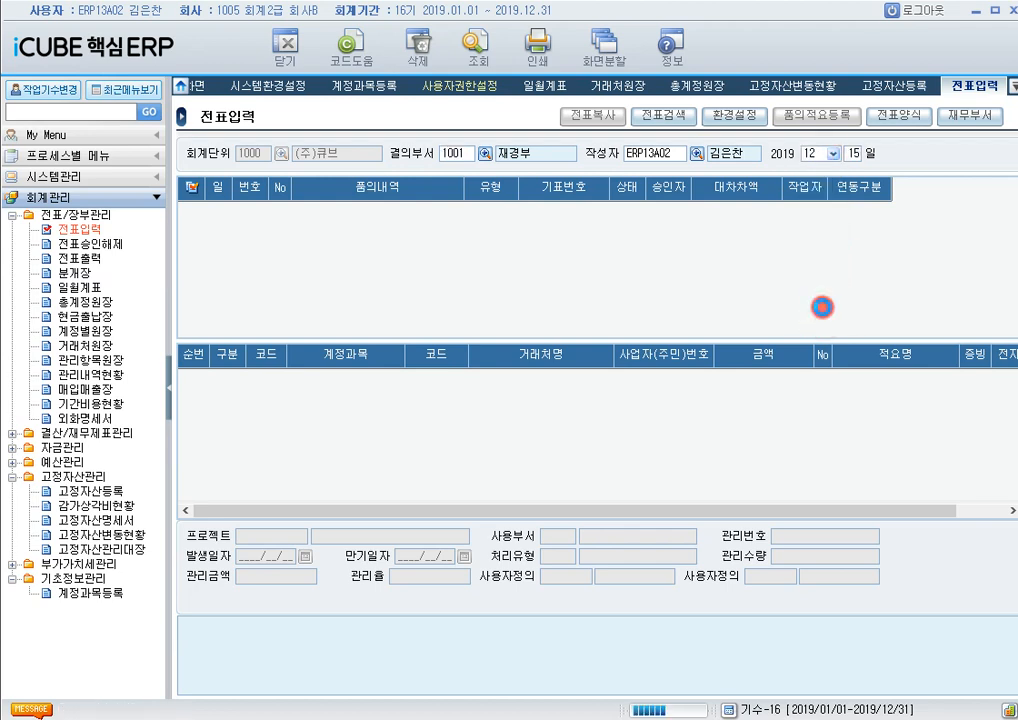
{"action": "left_click", "coordinate": [821, 307]}
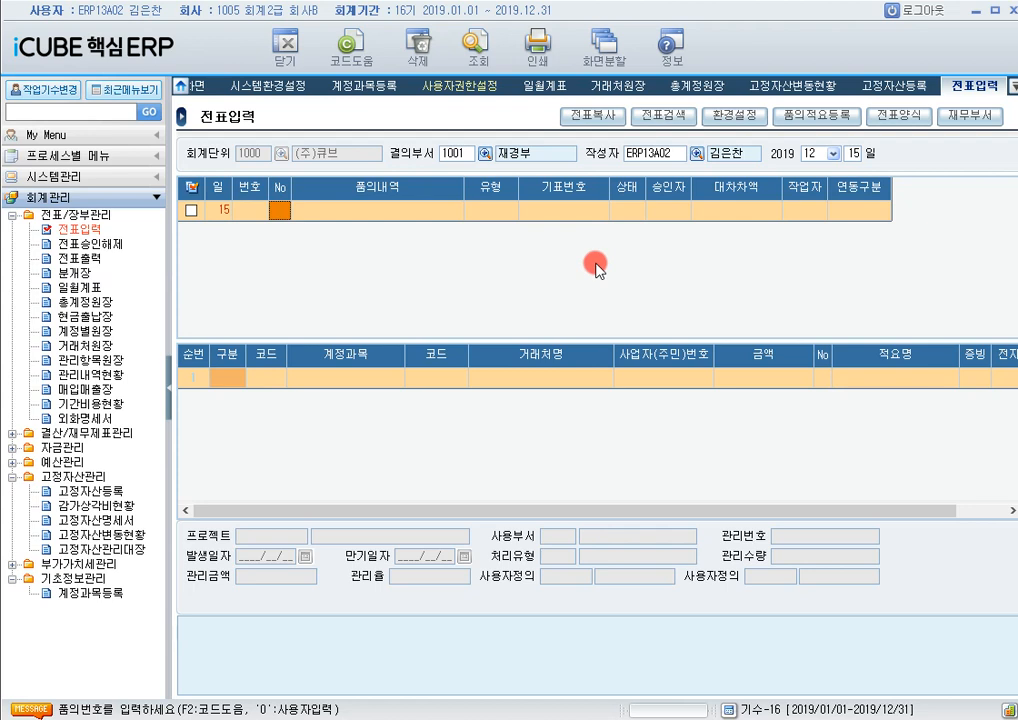
Step: Create a 일반 voucher on day 15 with the 품의내역 본사 건물관련 지출
{"action": "key", "text": "Return"}
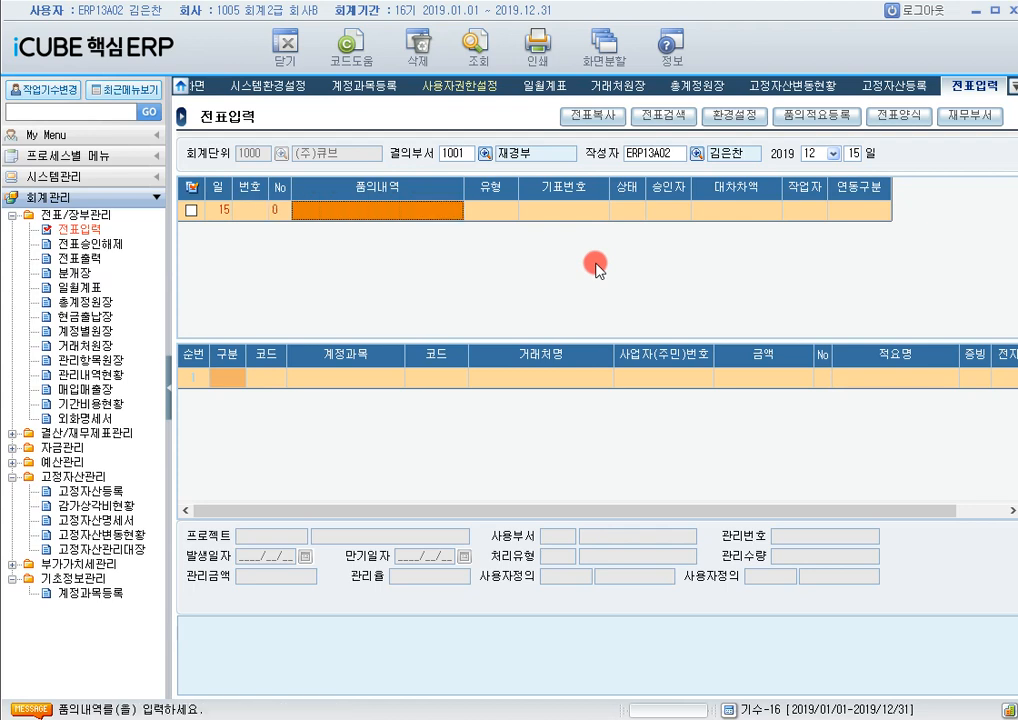
{"action": "type", "text": "본사"}
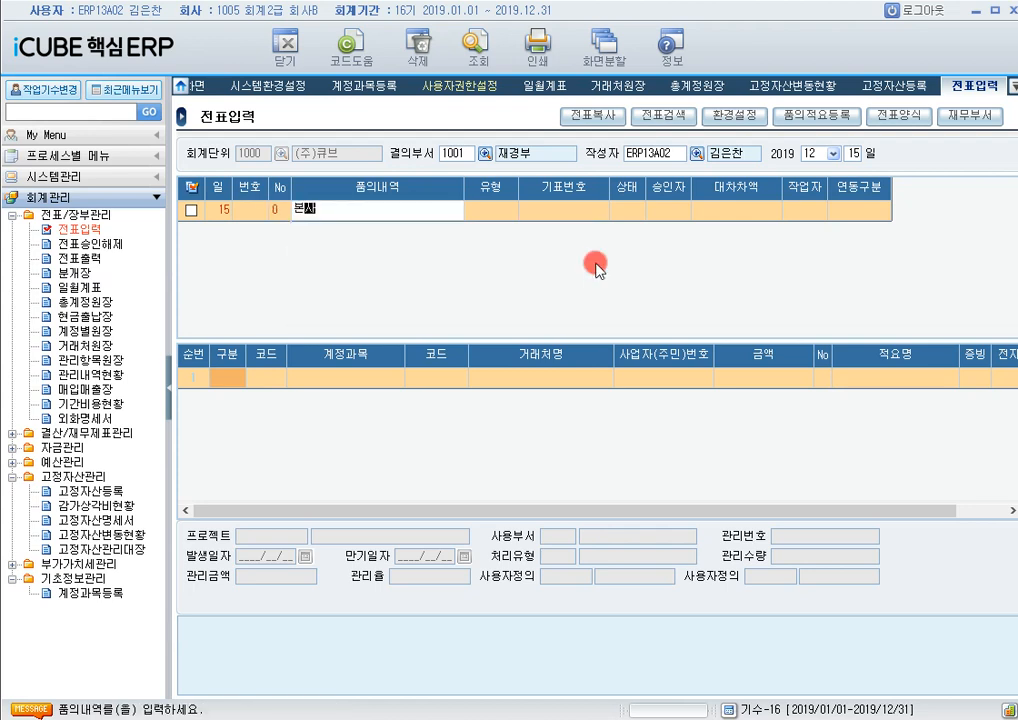
{"action": "type", "text": " 관"}
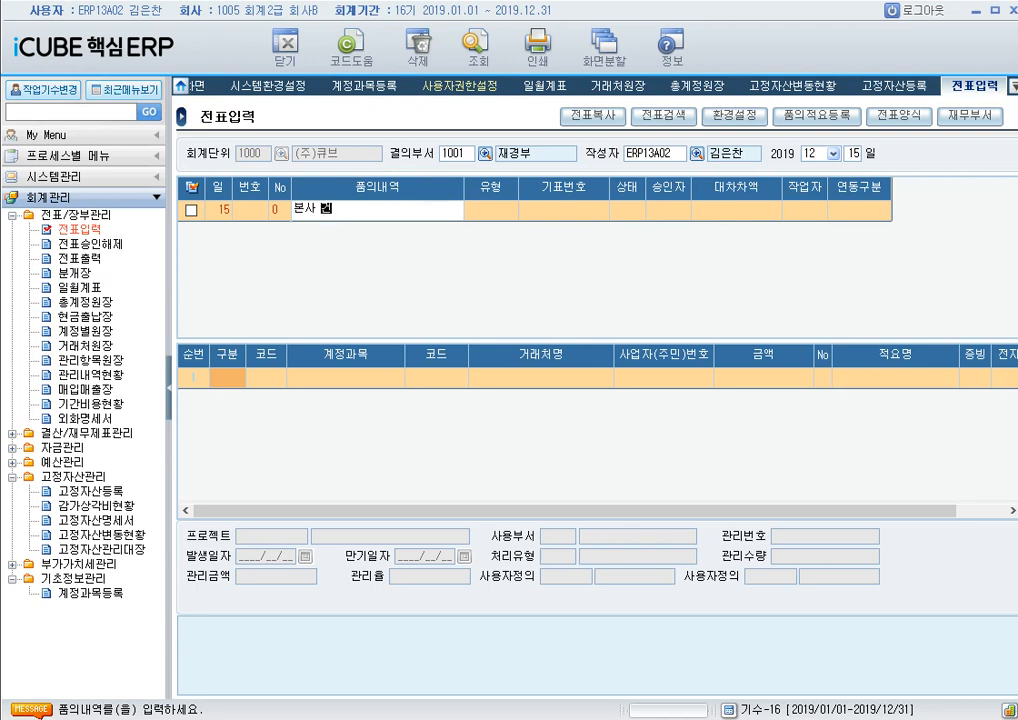
{"action": "type", "text": "물관련 지급"}
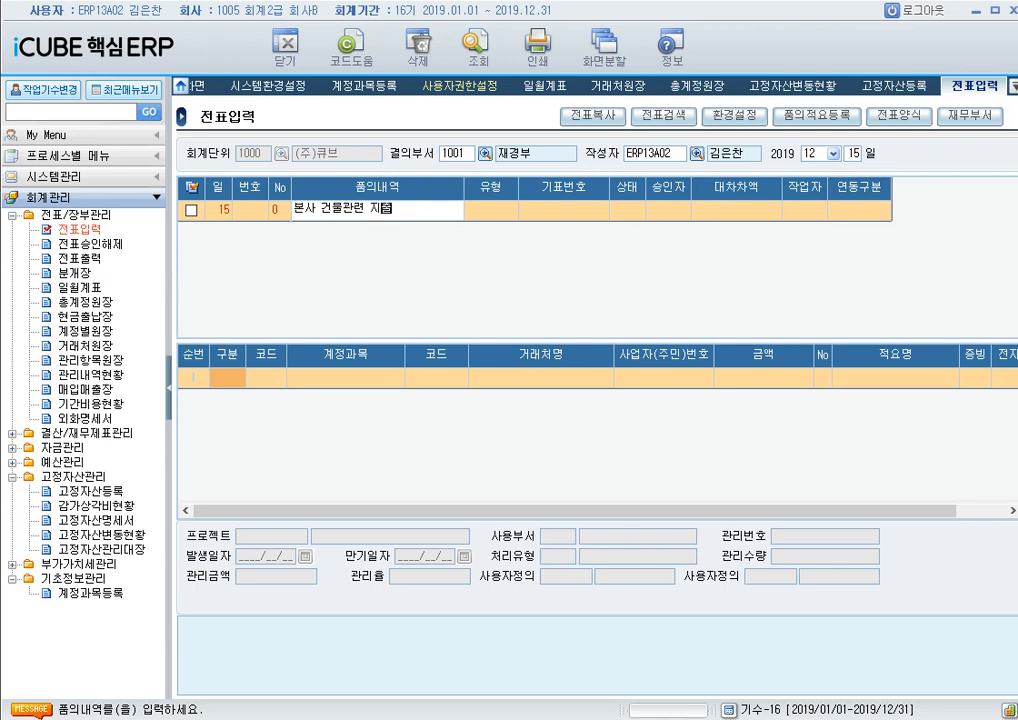
{"action": "key", "text": "Return"}
{"action": "key", "text": "Return"}
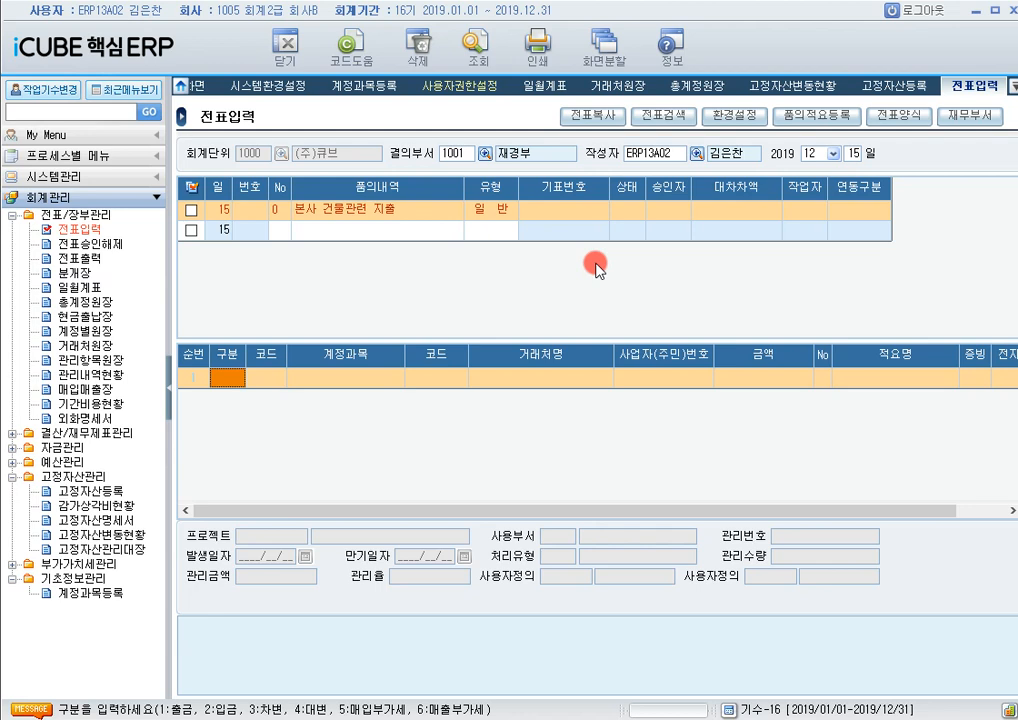
Step: Add a debit (차변) line for account 20200 건물 with an amount of 30,000,000
{"action": "type", "text": "3"}
{"action": "key", "text": "Return"}
{"action": "type", "text": "건물"}
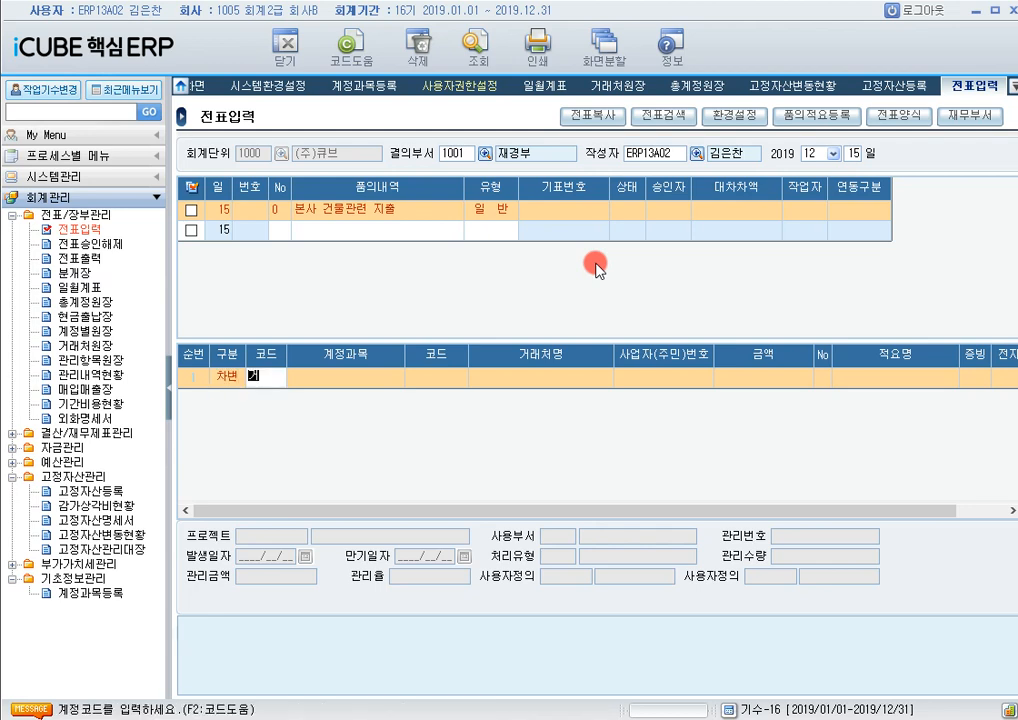
{"action": "key", "text": "Return"}
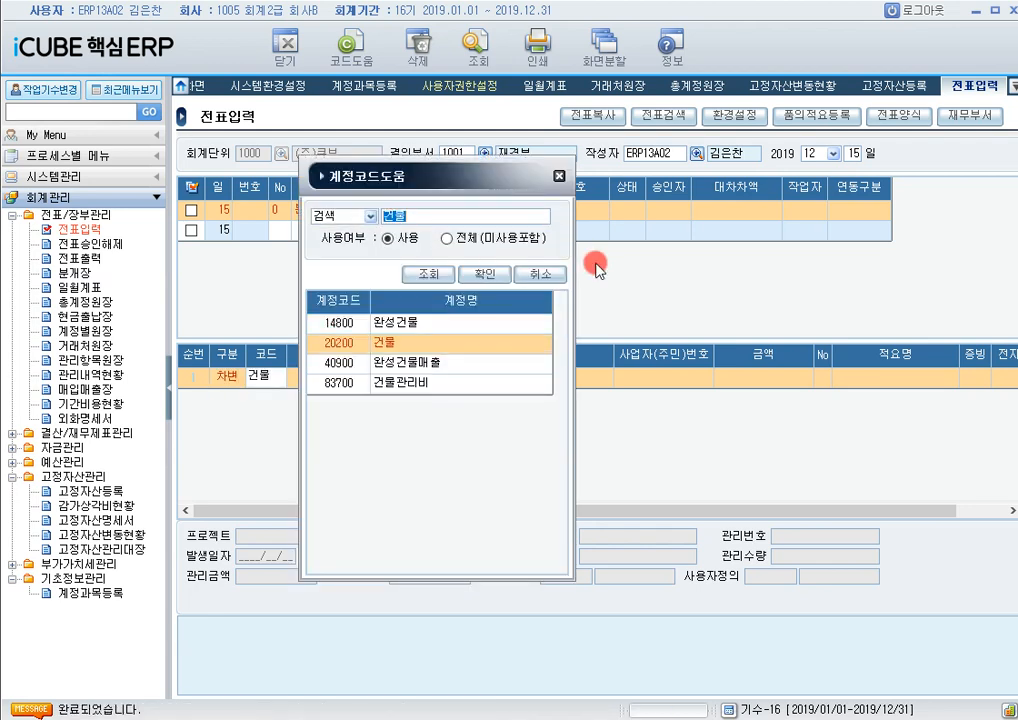
{"action": "key", "text": "Return"}
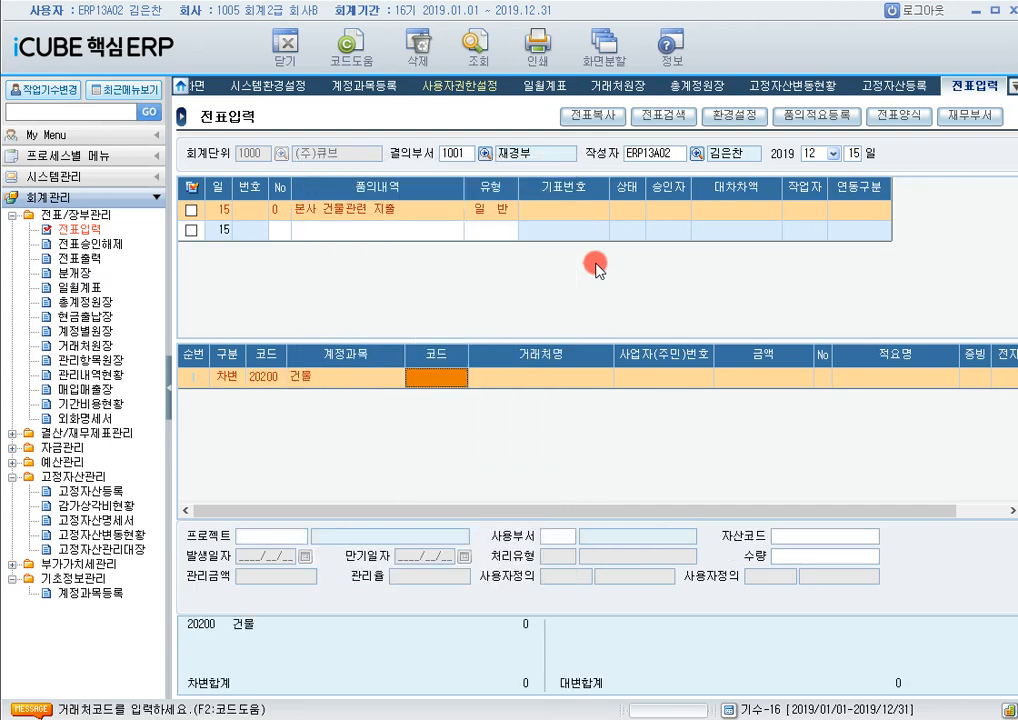
{"action": "key", "text": "Return"}
{"action": "key", "text": "Return"}
{"action": "type", "text": "30,00"}
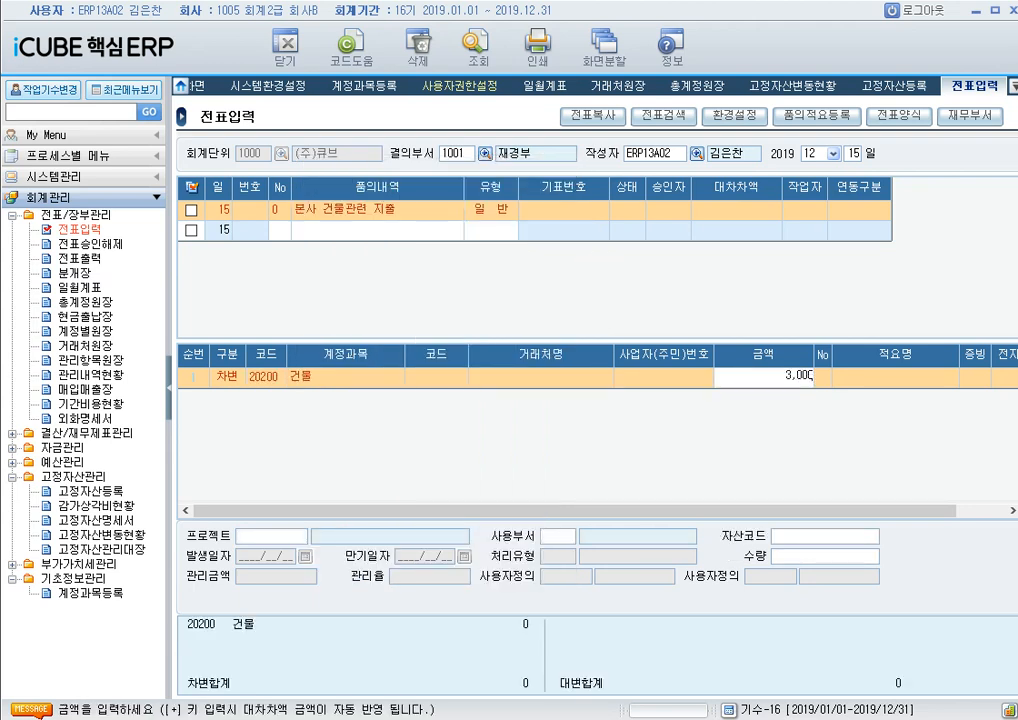
{"action": "type", "text": "0,000"}
{"action": "key", "text": "Return"}
{"action": "type", "text": "000"}
{"action": "key", "text": "Return"}
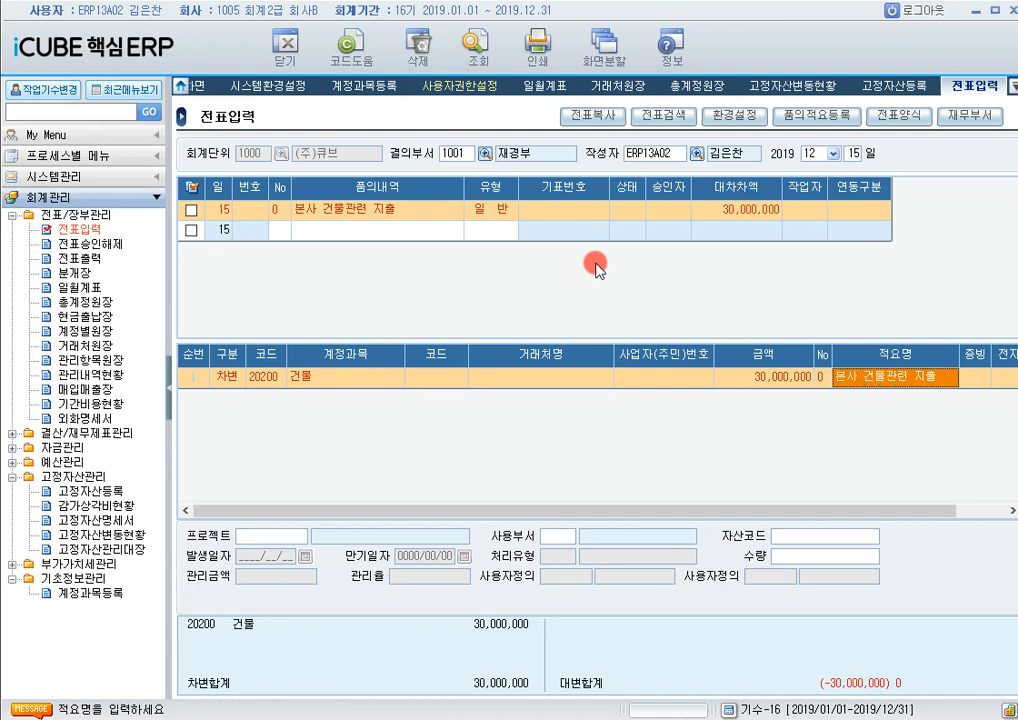
Step: Set the 건물 line's 적요명 to 냉난방기-자본적지출 and complete the line
{"action": "type", "text": "냉난방"}
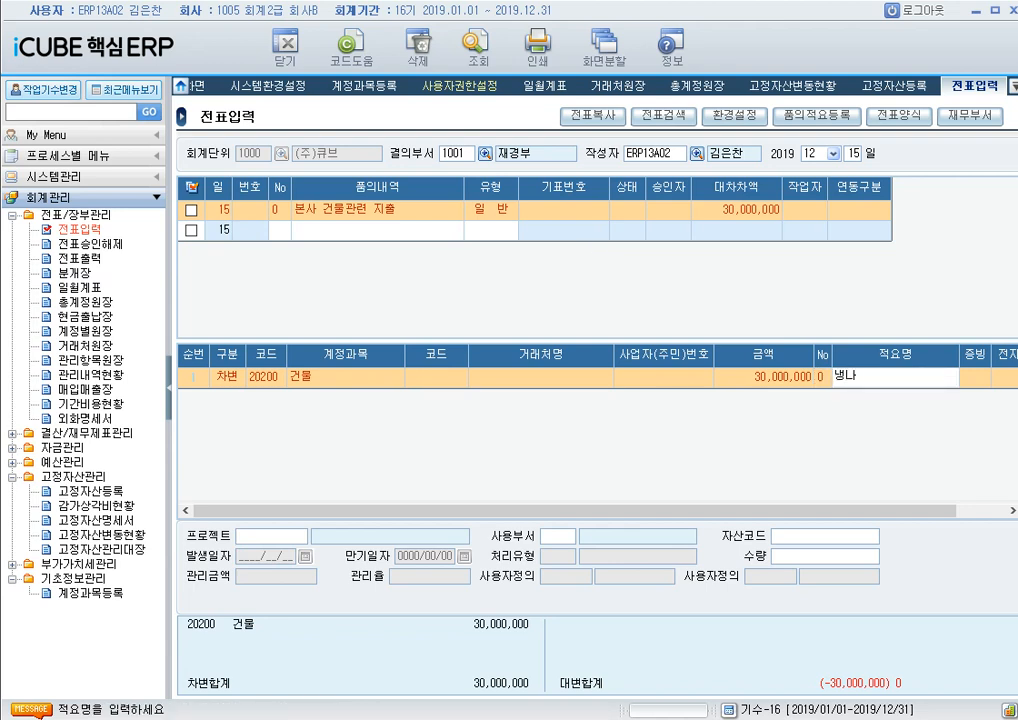
{"action": "type", "text": "기-자본적지출"}
{"action": "key", "text": "Return"}
{"action": "key", "text": "Return"}
{"action": "key", "text": "Return"}
{"action": "key", "text": "Return"}
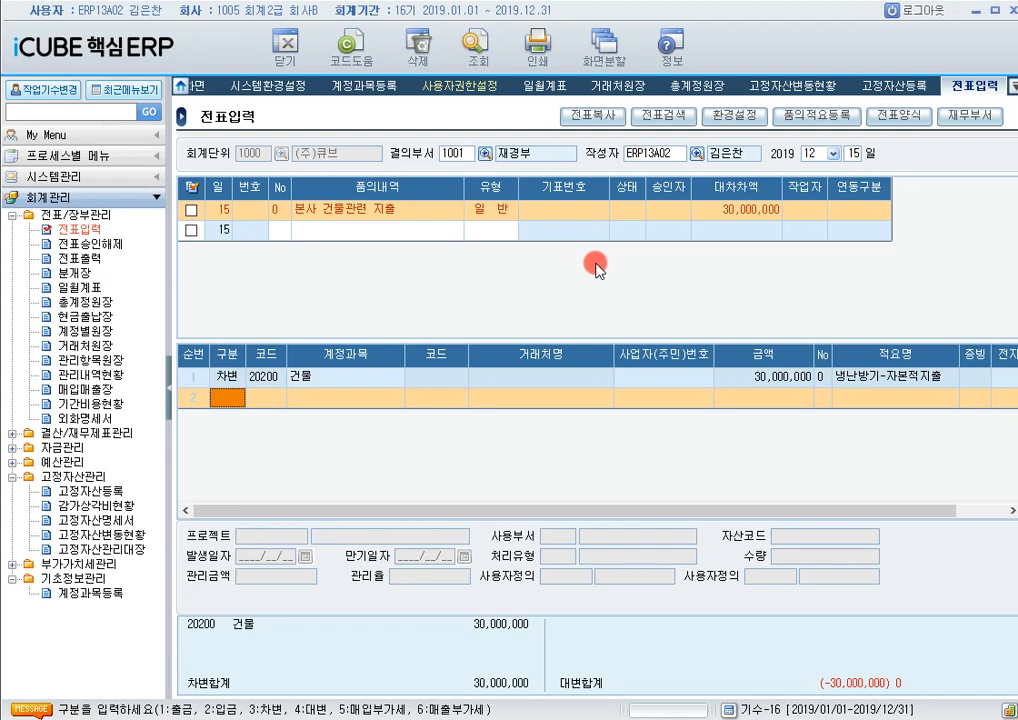
Step: Start a second debit (차변) line using account 82000 수선비
{"action": "type", "text": "3"}
{"action": "key", "text": "Return"}
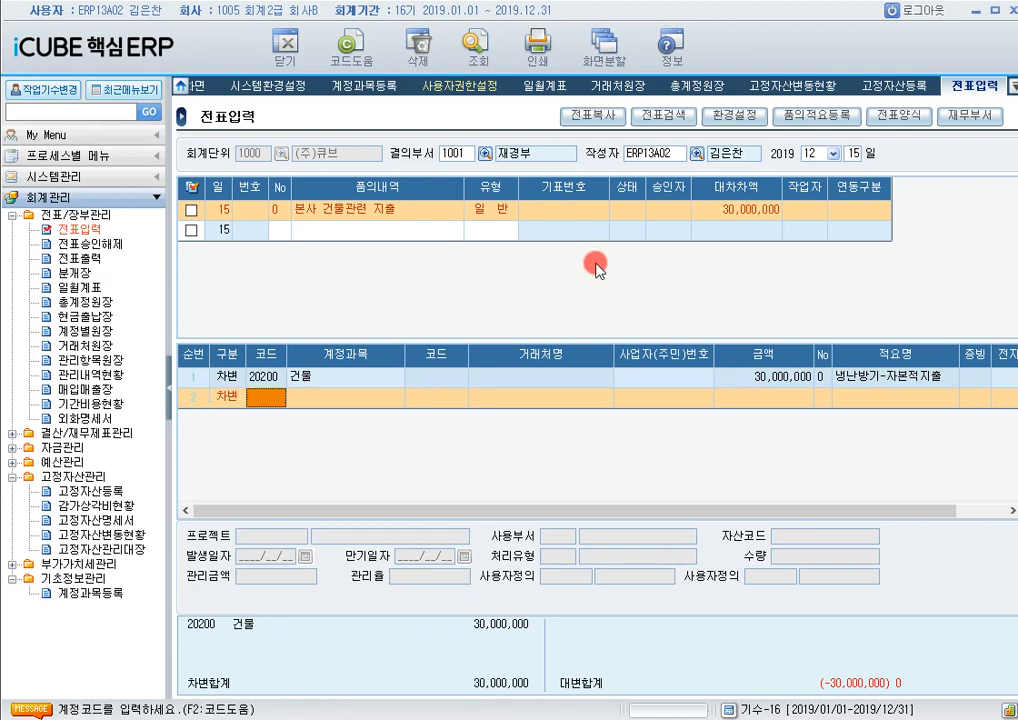
{"action": "type", "text": "수선비"}
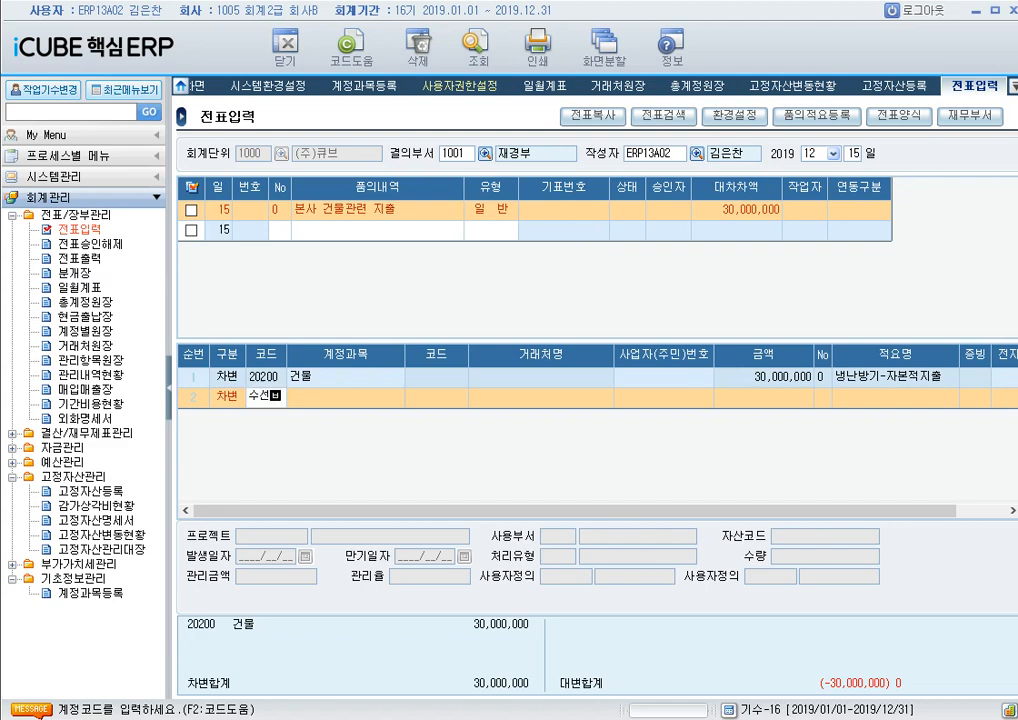
{"action": "key", "text": "Return"}
{"action": "key", "text": "Down"}
{"action": "key", "text": "Down"}
{"action": "key", "text": "Down"}
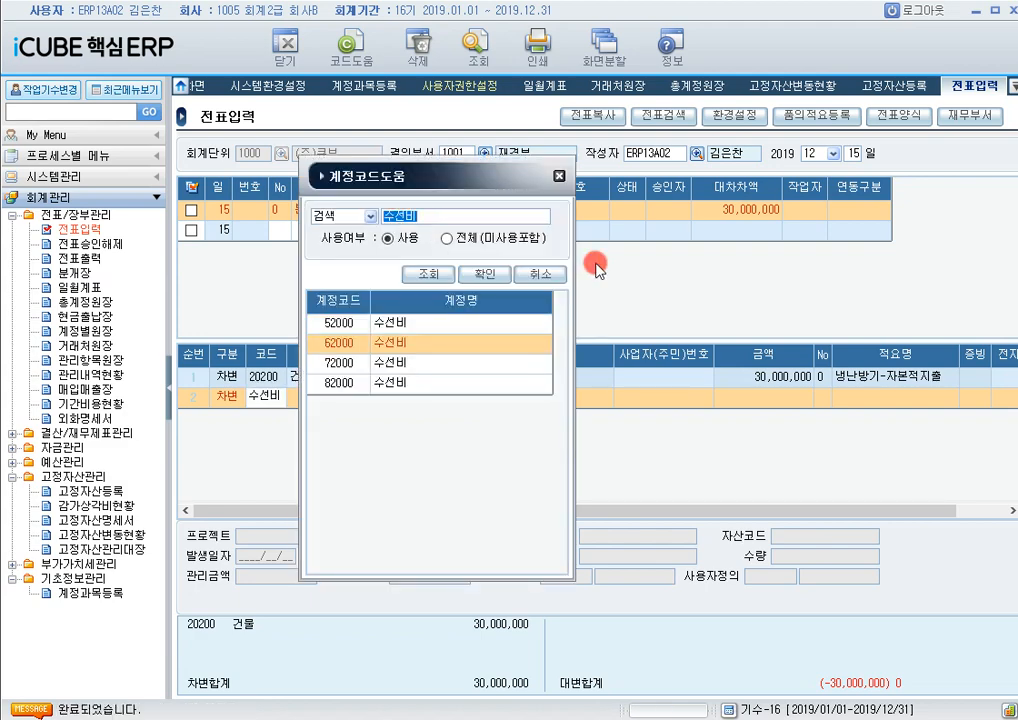
{"action": "key", "text": "Escape"}
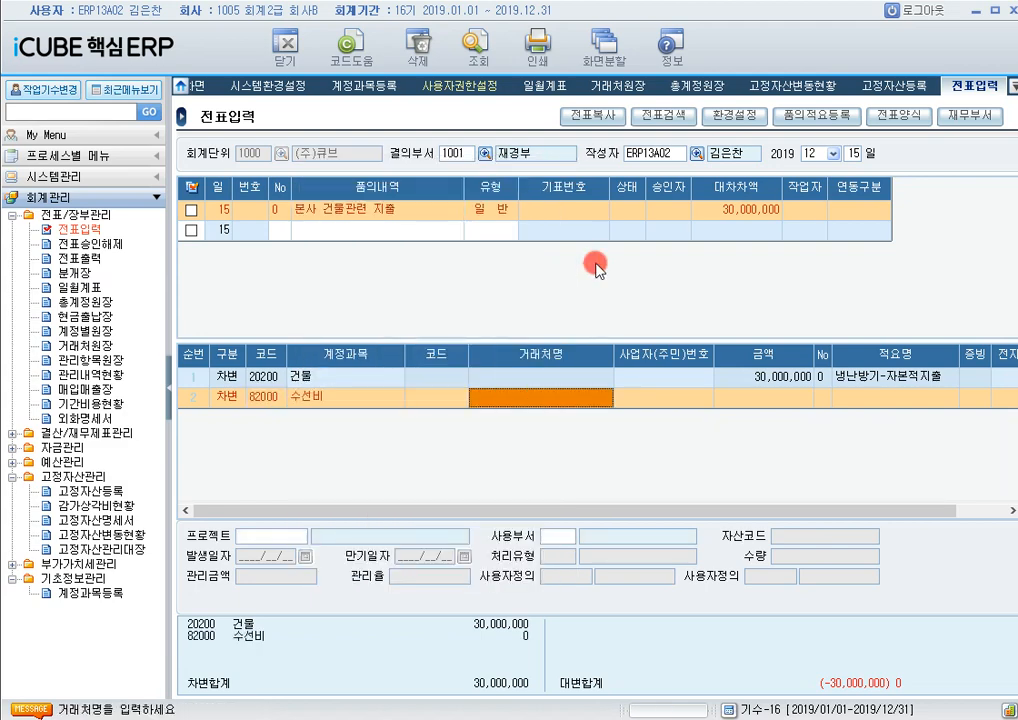
Step: Set the 수선비 line's amount to 5,000,000 and its 적요명 to 도색-수익적지출, and complete the line
{"action": "key", "text": "Return"}
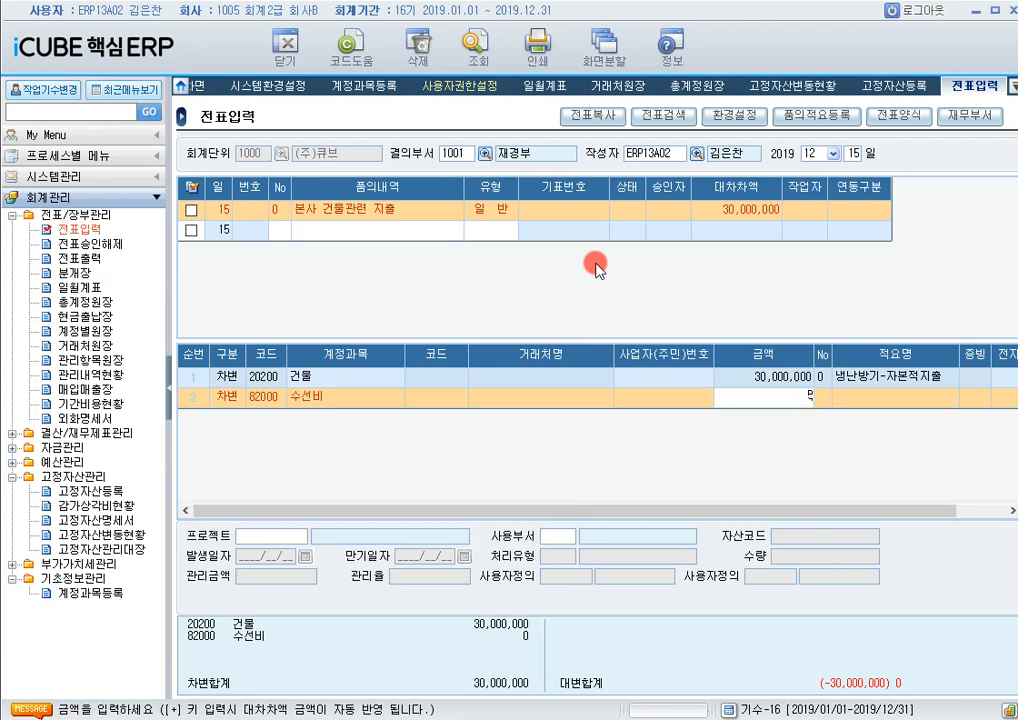
{"action": "type", "text": "5000000"}
{"action": "key", "text": "Return"}
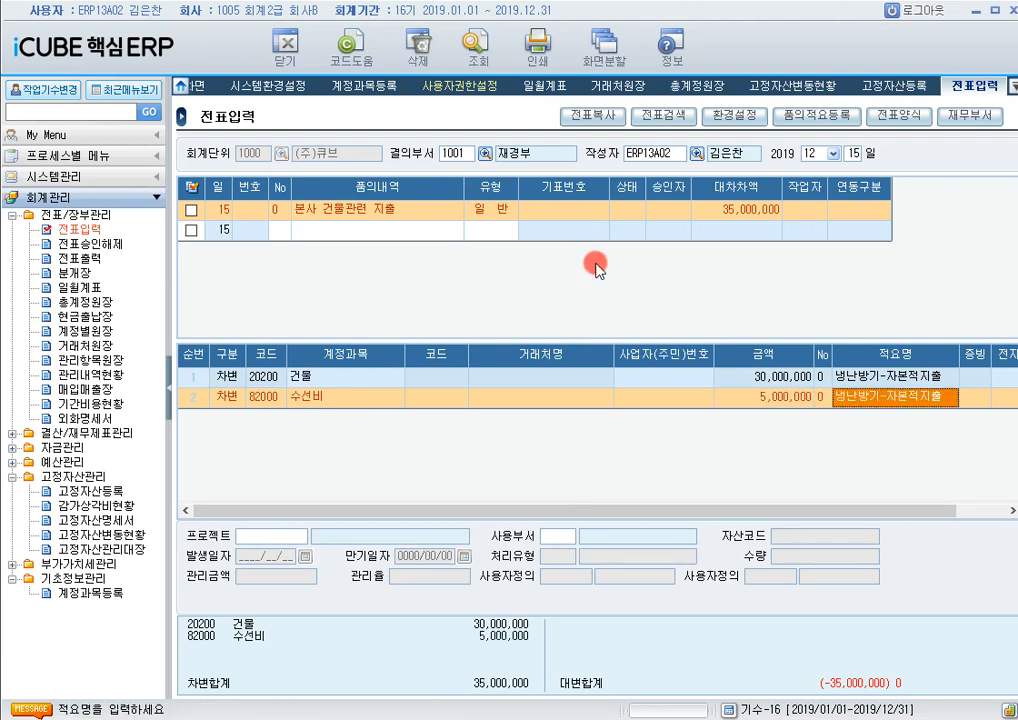
{"action": "type", "text": "도색"}
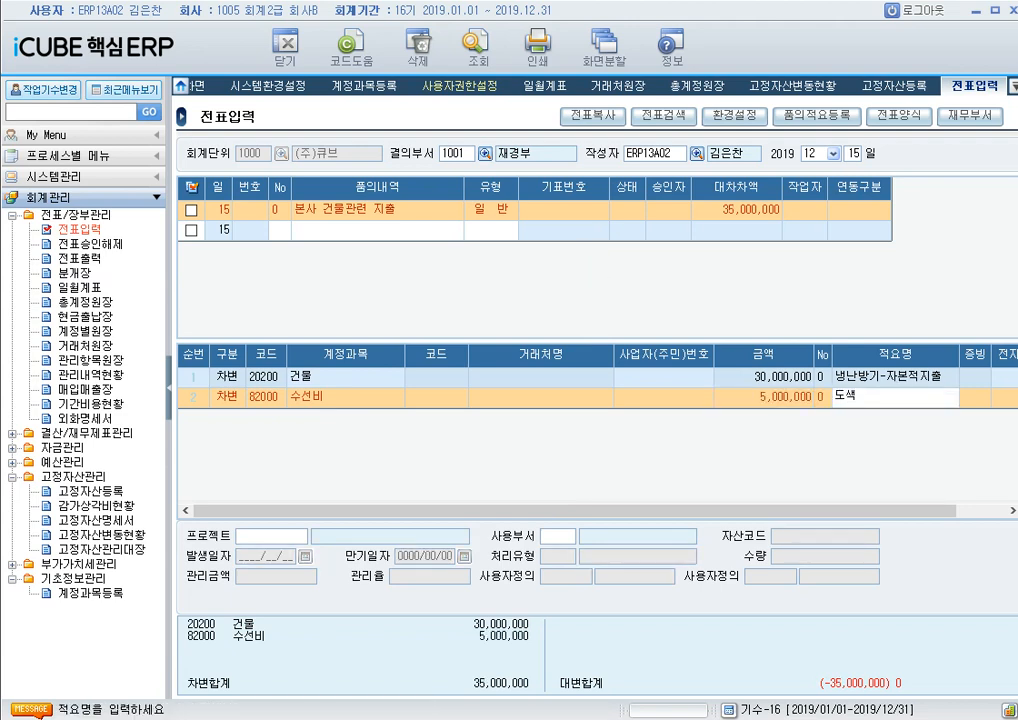
{"action": "type", "text": "-수익적지출"}
{"action": "key", "text": "Return"}
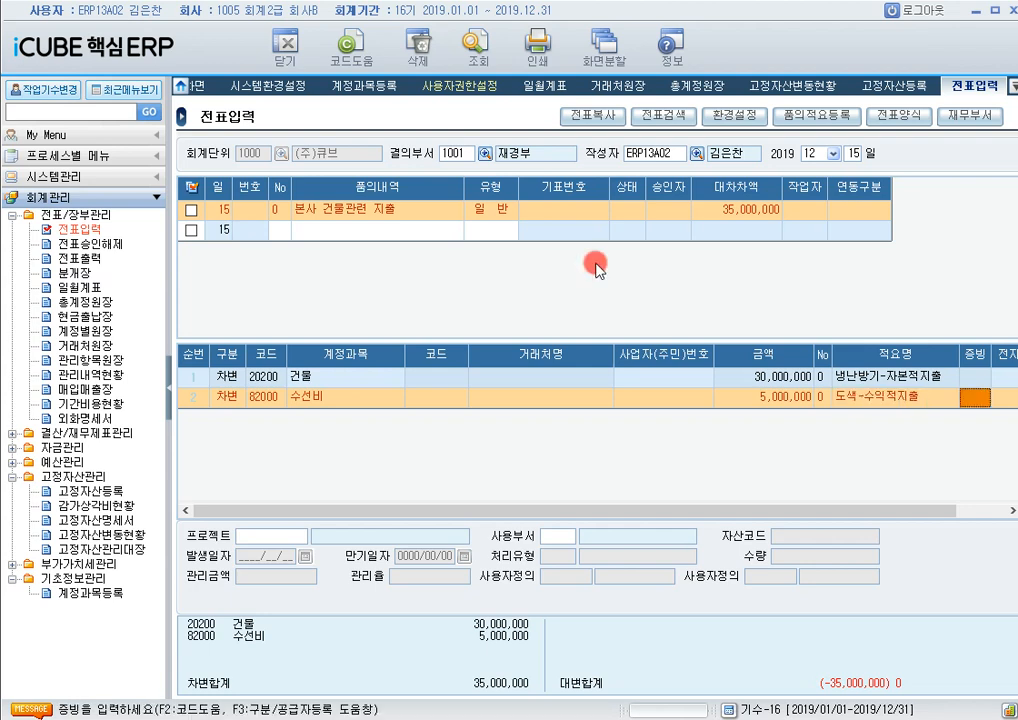
{"action": "key", "text": "Return"}
{"action": "key", "text": "Return"}
Step: Add a credit (대변) line for account 10301 보통예금 with 거래처 한마은행 and an amount of 35,000,000
{"action": "type", "text": "4"}
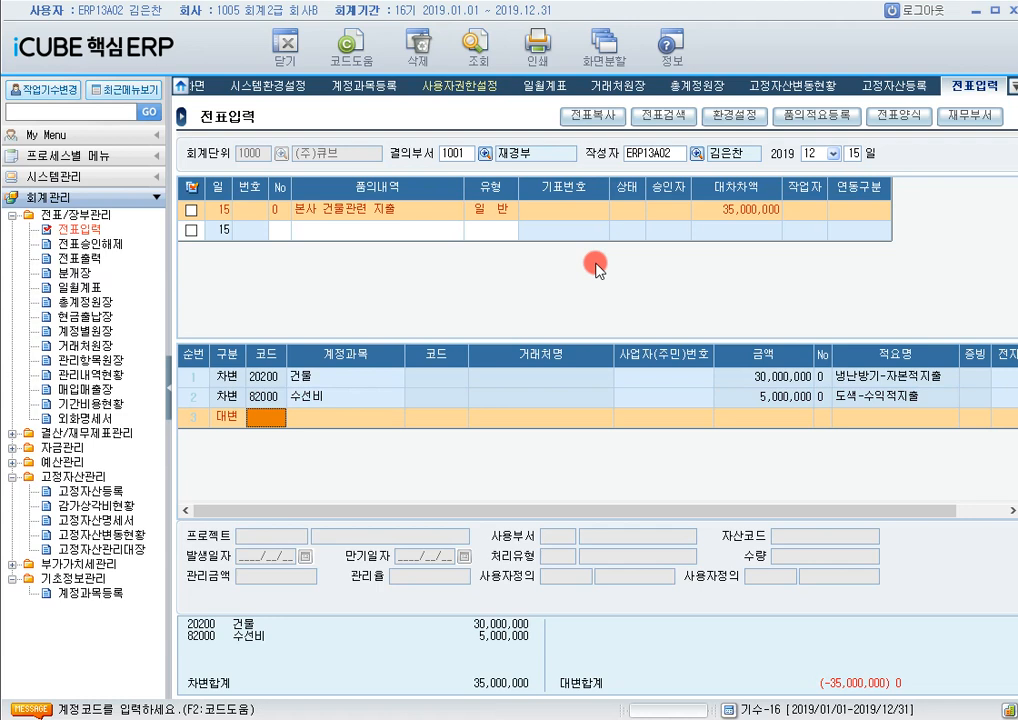
{"action": "type", "text": "뫼"}
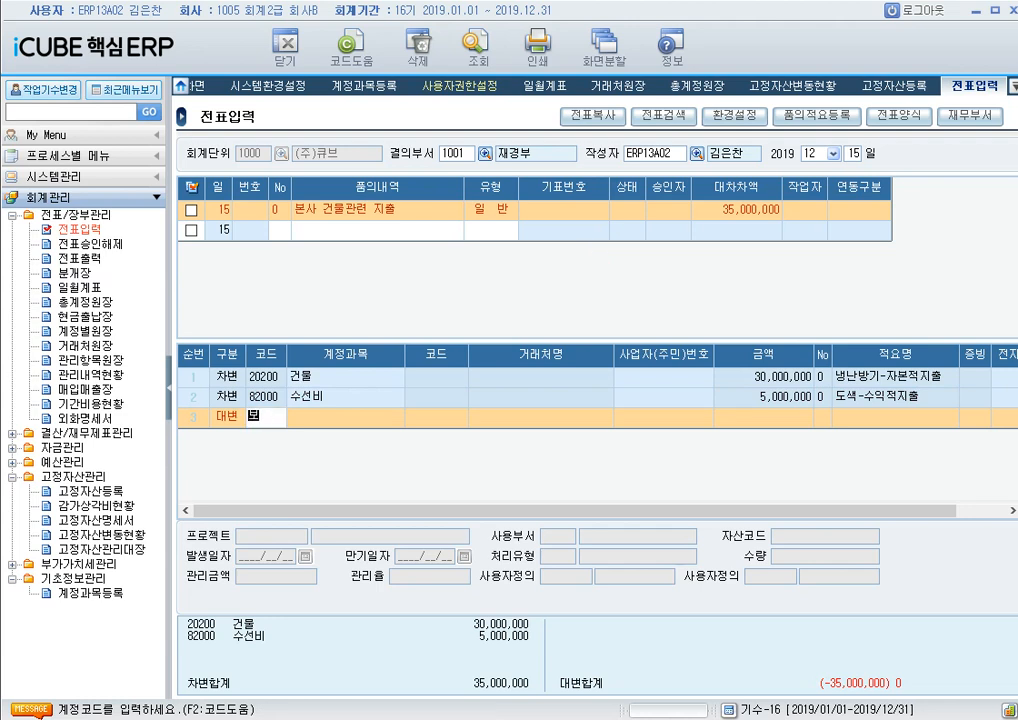
{"action": "type", "text": "통"}
{"action": "key", "text": "Return"}
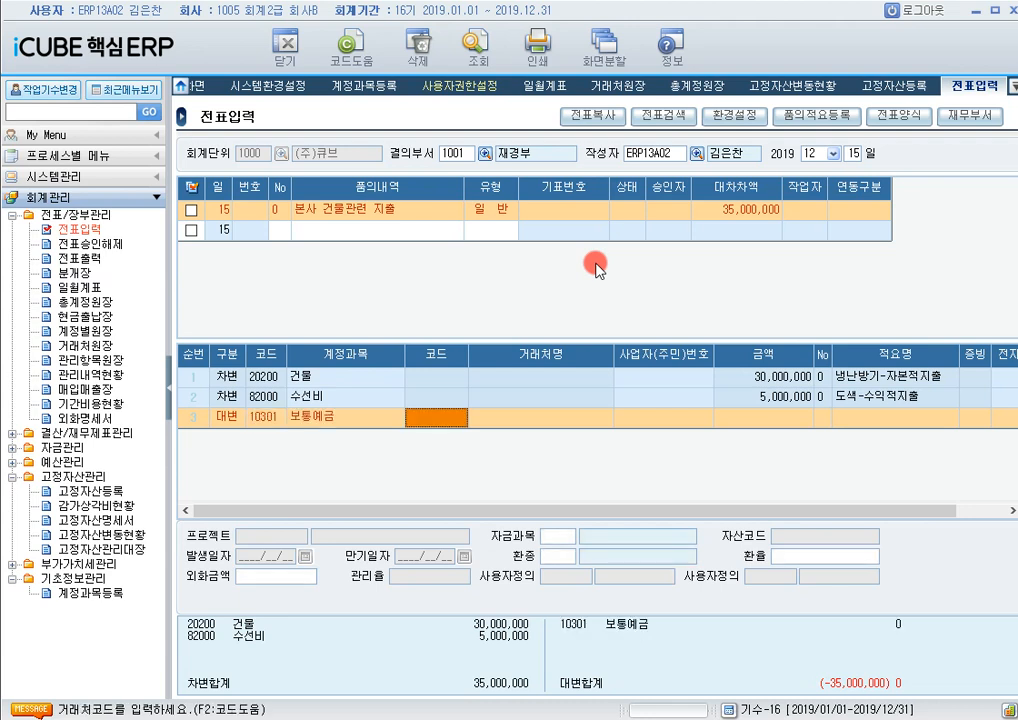
{"action": "type", "text": "한아"}
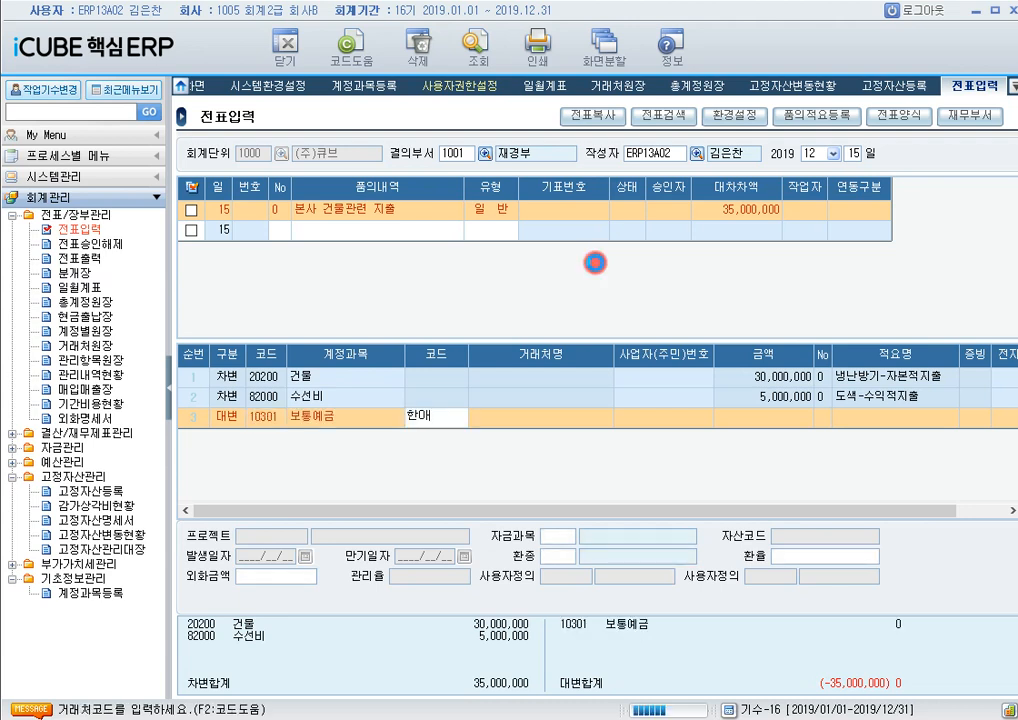
{"action": "key", "text": "Return"}
{"action": "type", "text": "35000000"}
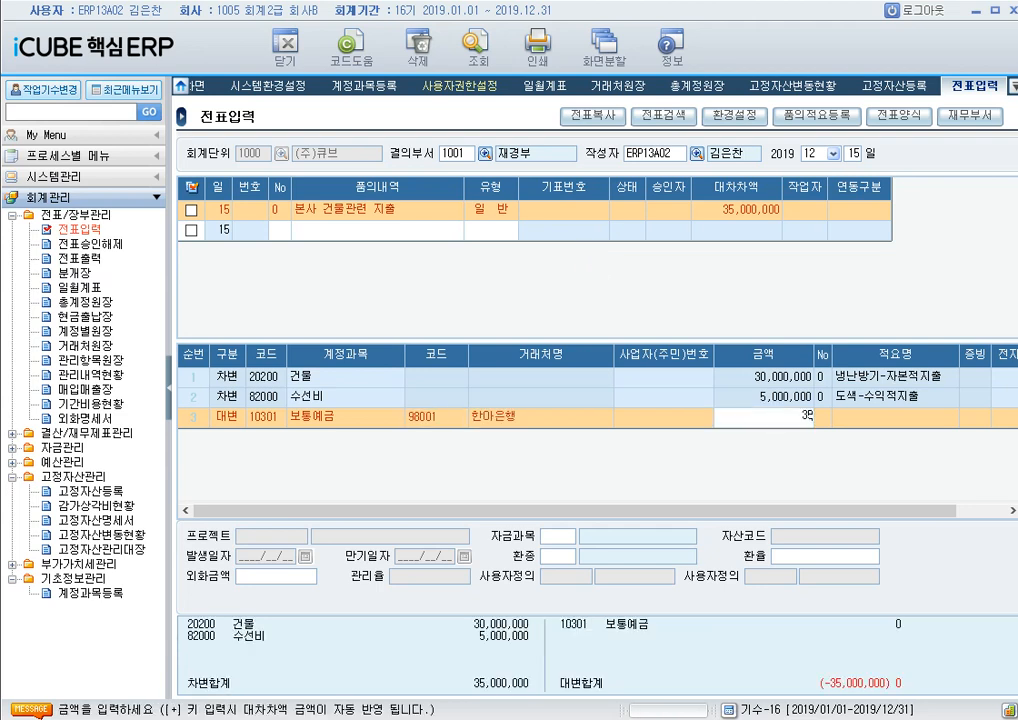
{"action": "key", "text": "Return"}
{"action": "key", "text": "Return"}
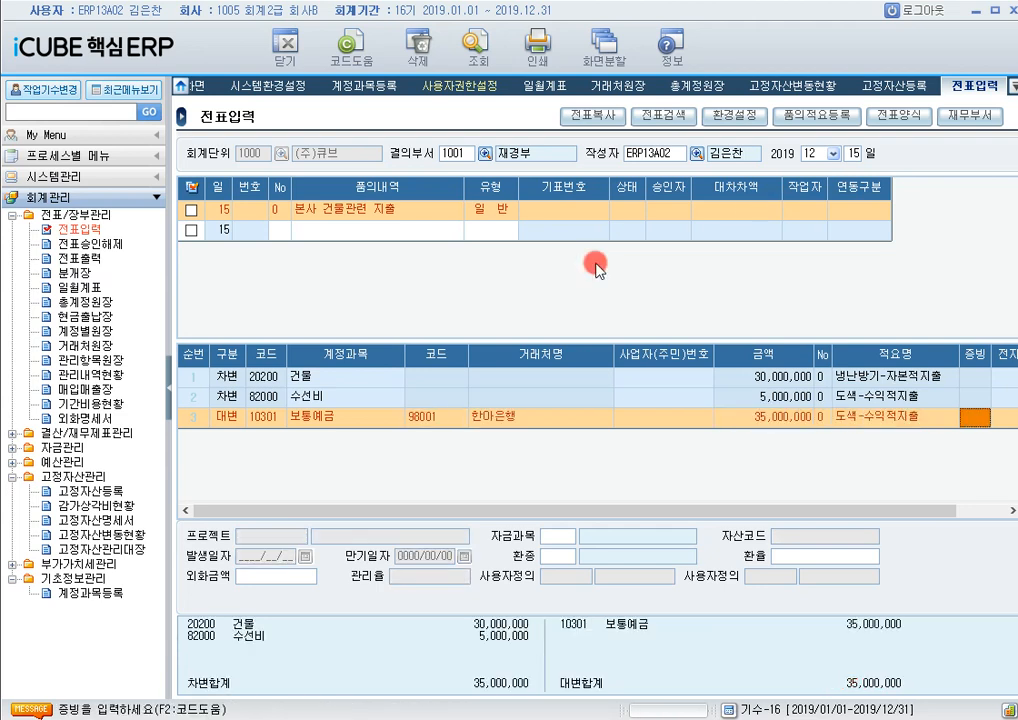
{"action": "key", "text": "Return"}
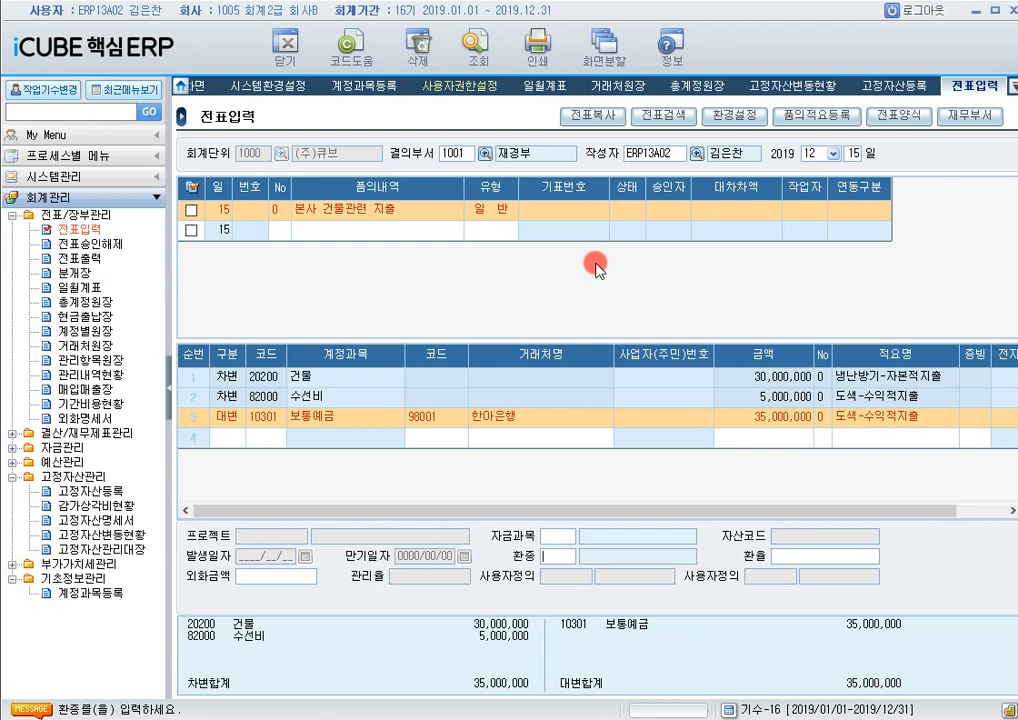
Step: Save the balanced 본사 건물관련 지출 voucher dated December 15
{"action": "left_click", "coordinate": [595, 262]}
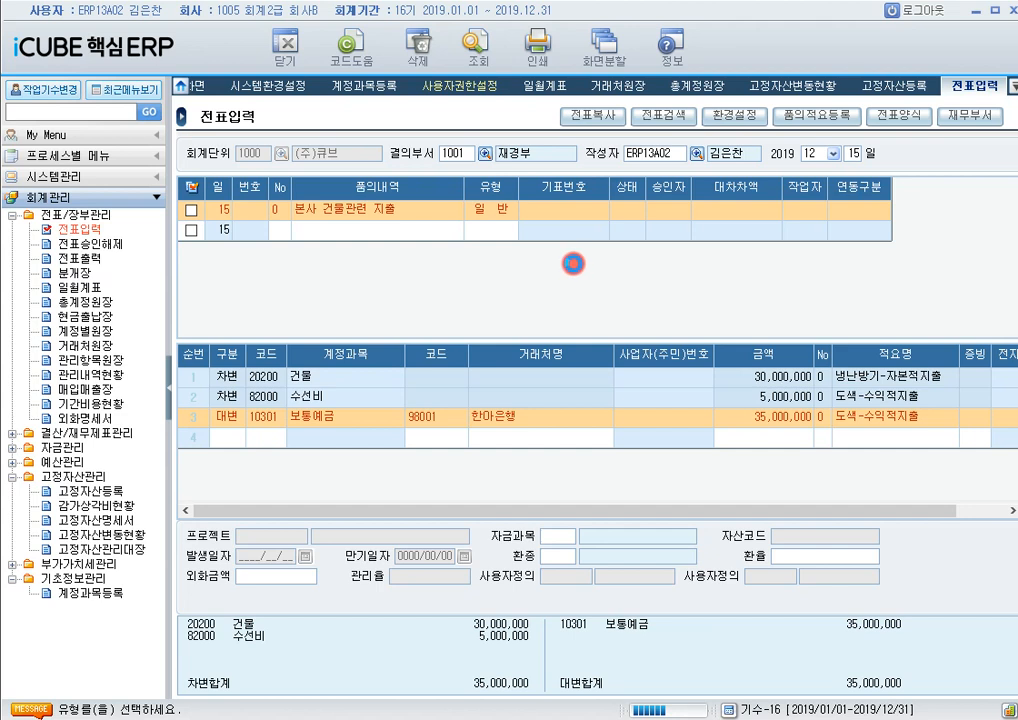
{"action": "left_click", "coordinate": [574, 268]}
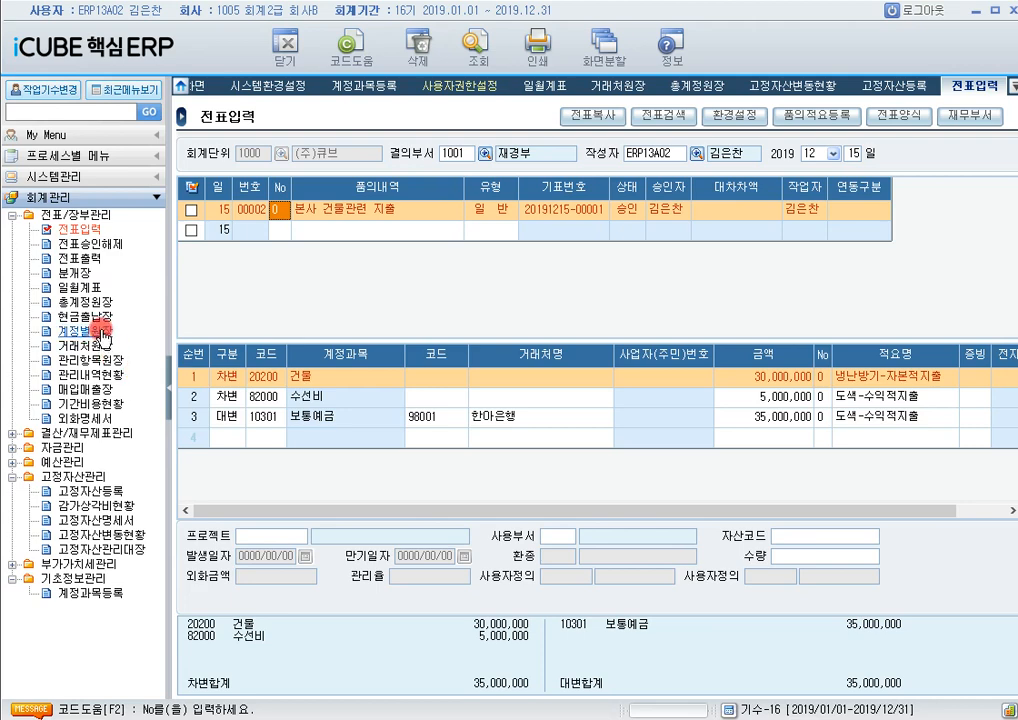
Step: Open the 재무상태표 under 결산/재무제표관리 and query it with the 기간 set to 2019/12/15
{"action": "left_click", "coordinate": [12, 433]}
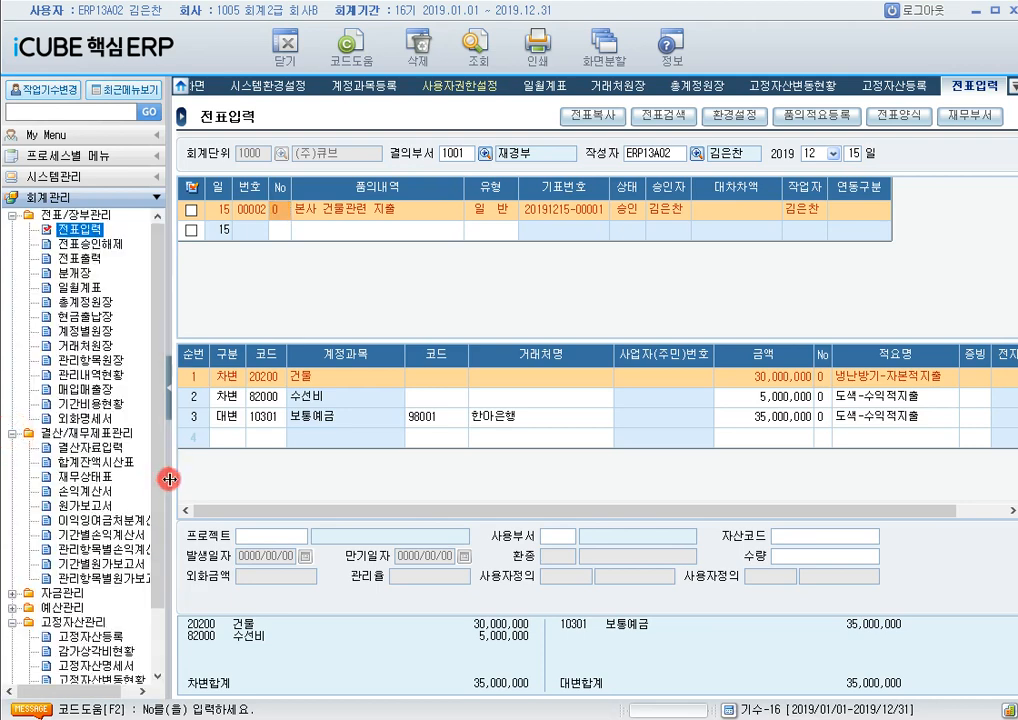
{"action": "left_click_drag", "start_coordinate": [168, 479], "coordinate": [193, 479]}
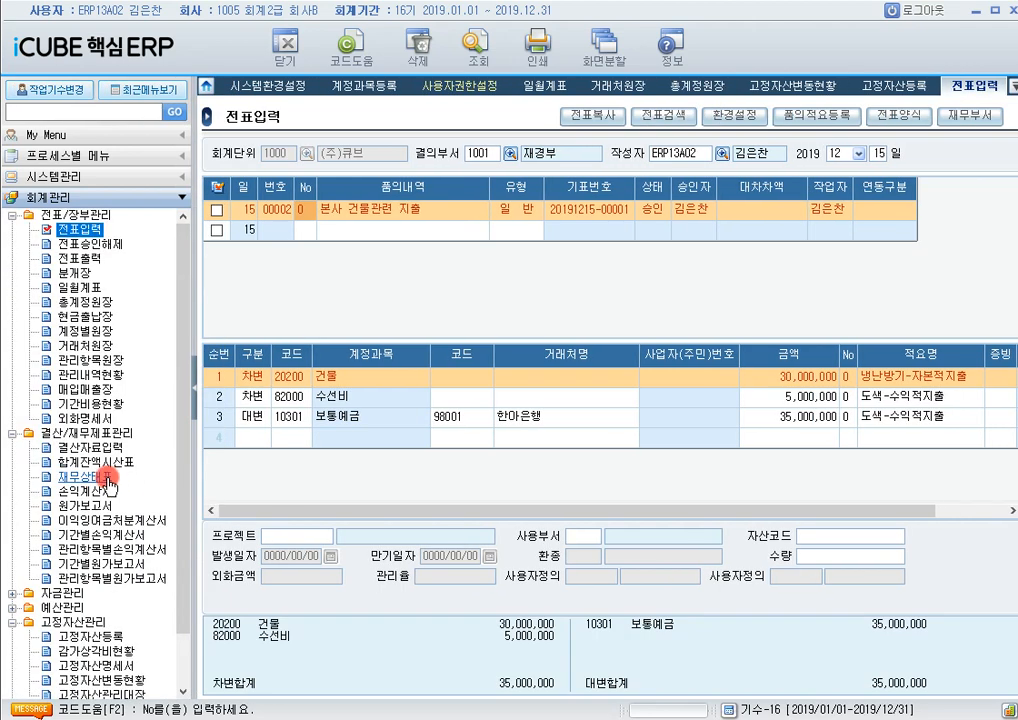
{"action": "left_click", "coordinate": [100, 477]}
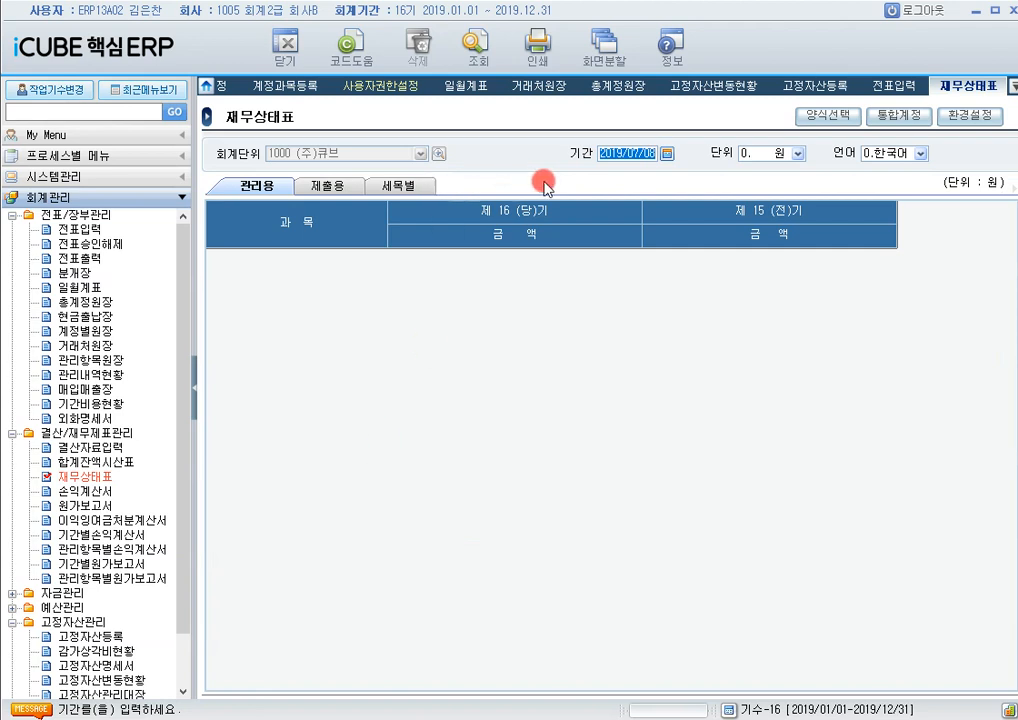
{"action": "type", "text": "201"}
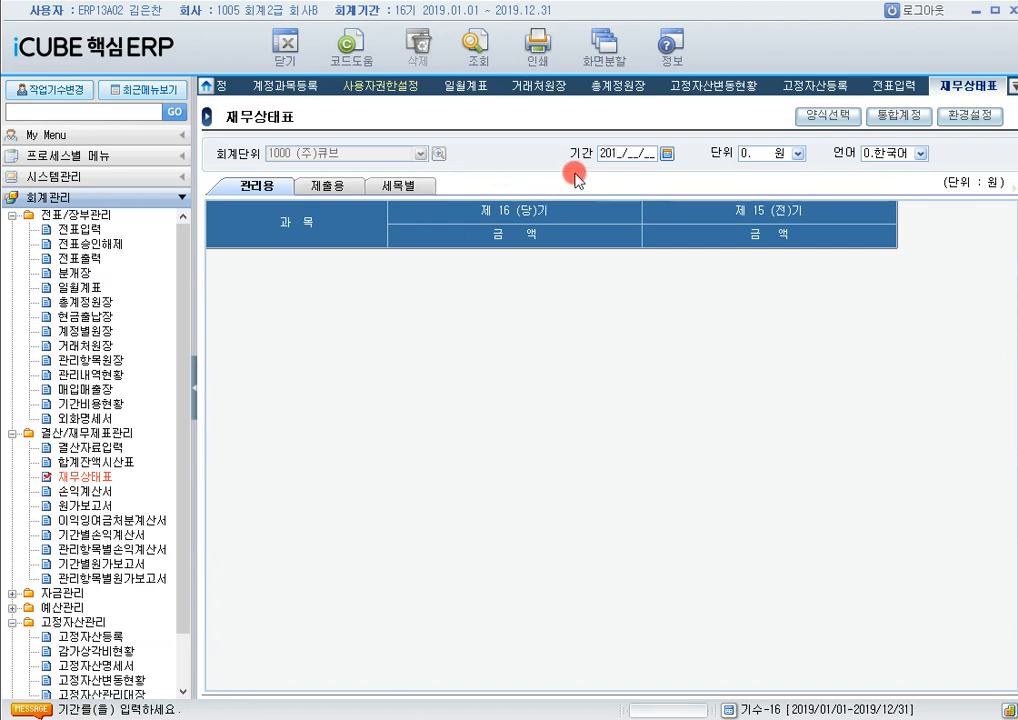
{"action": "type", "text": "9/12/15"}
{"action": "key", "text": "Return"}
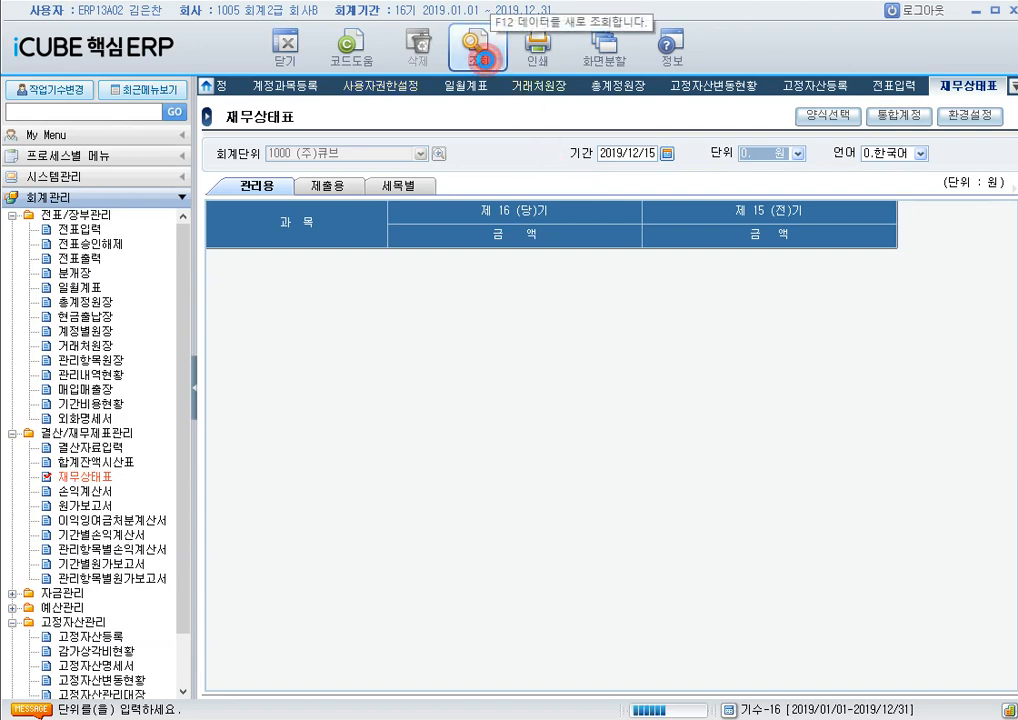
{"action": "left_click", "coordinate": [476, 45]}
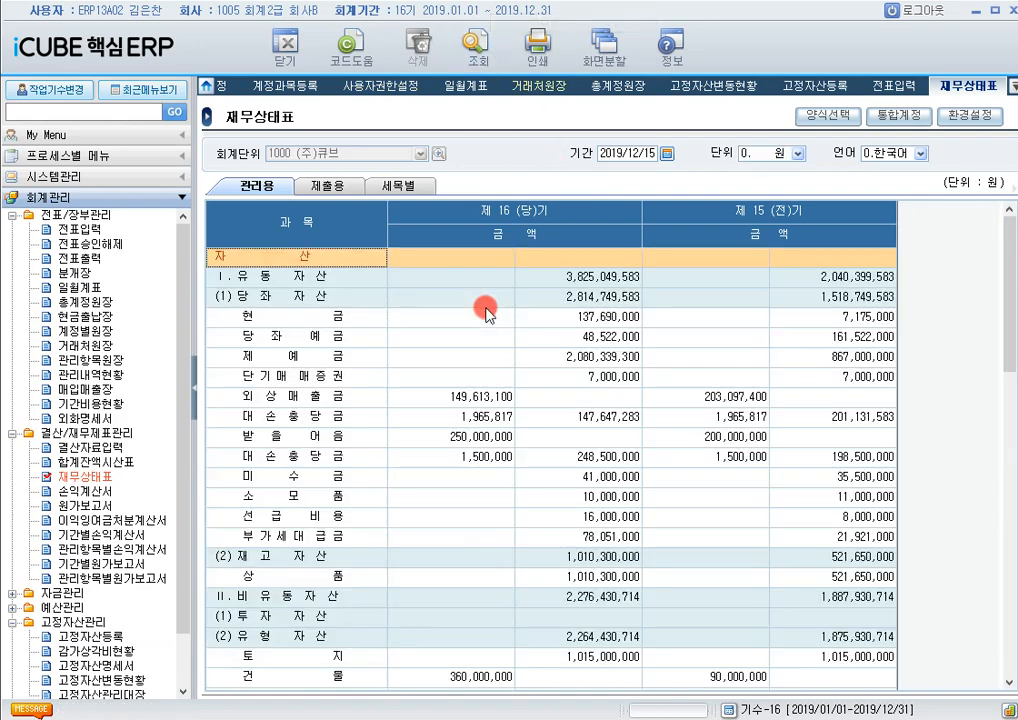
Step: Examine the 건물 row and the surrounding asset accounts in the 재무상태표 for the current period
{"action": "scroll", "coordinate": [400, 335], "scroll_direction": "down", "scroll_amount": 1}
{"action": "scroll", "coordinate": [350, 365], "scroll_direction": "up", "scroll_amount": 1}
{"action": "scroll", "coordinate": [293, 318], "scroll_direction": "down", "scroll_amount": 3}
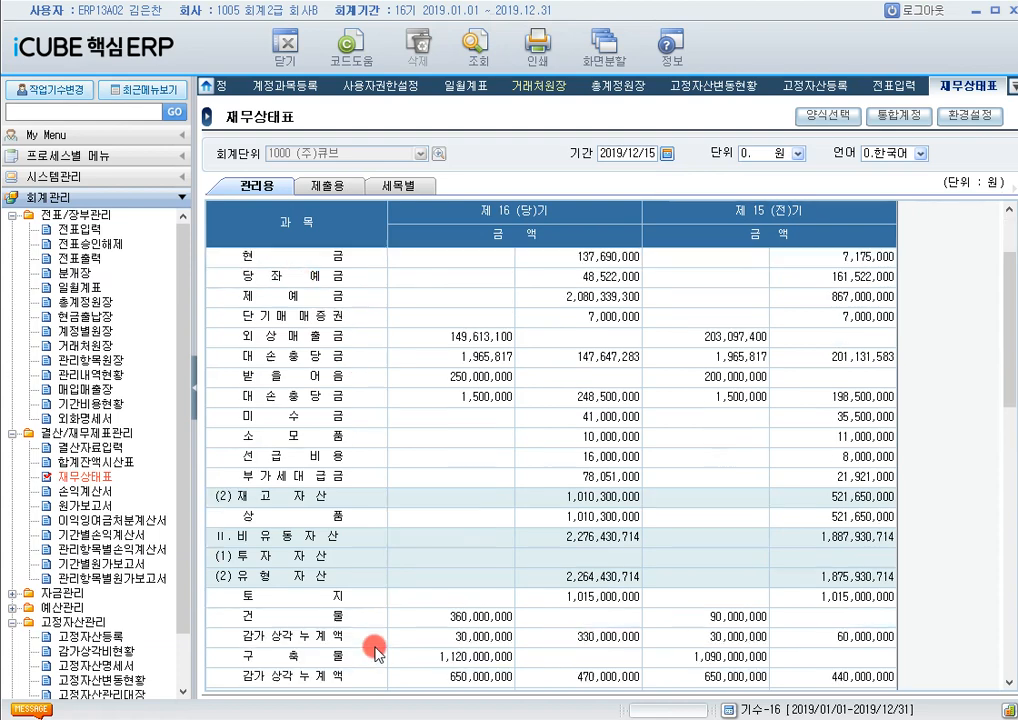
{"action": "left_click", "coordinate": [423, 499]}
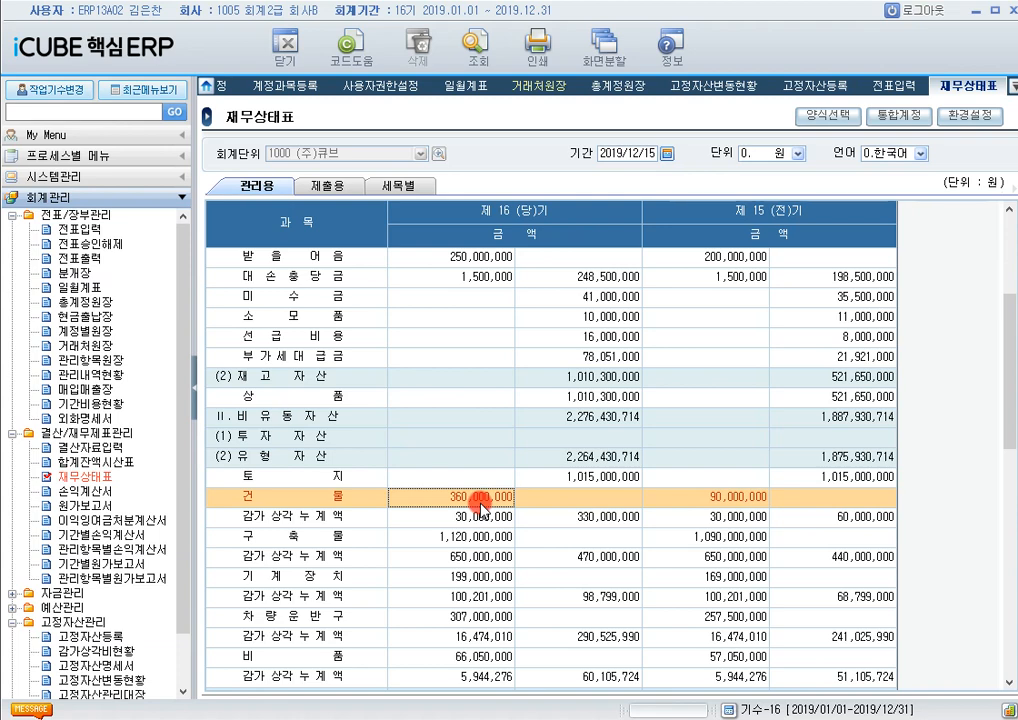
{"action": "scroll", "coordinate": [483, 508], "scroll_direction": "up", "scroll_amount": 4}
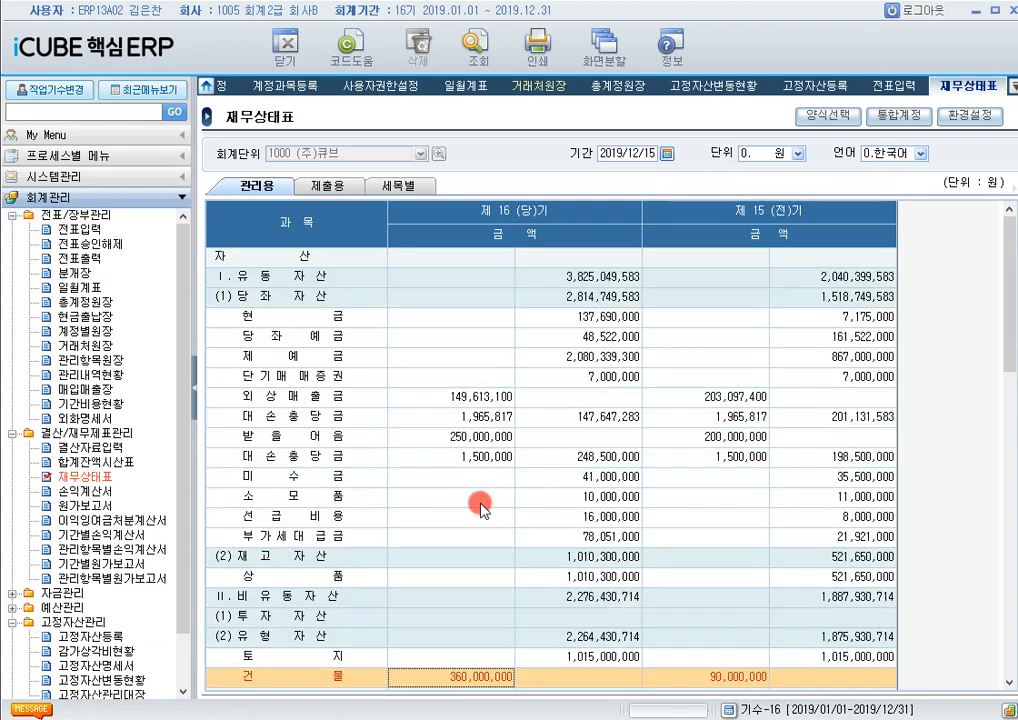
{"action": "scroll", "coordinate": [483, 508], "scroll_direction": "down", "scroll_amount": 5}
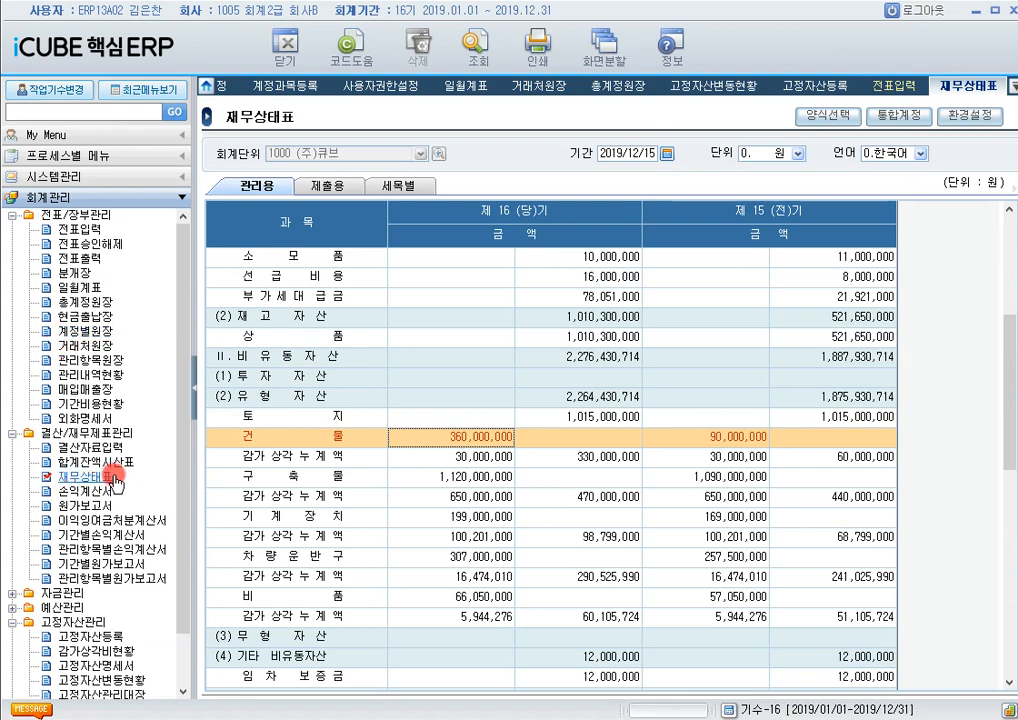
Step: Query the 합계잔액시산표 as of 2019/06/30 and check the debit balance in the 소모품 row
{"action": "left_click", "coordinate": [86, 461]}
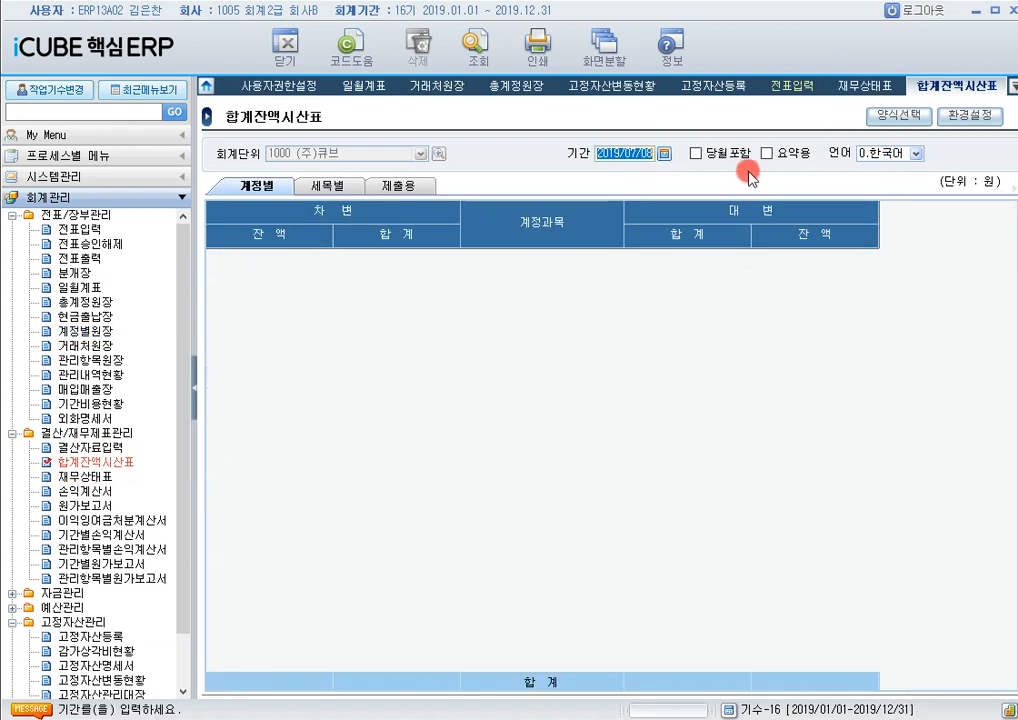
{"action": "type", "text": "20190630"}
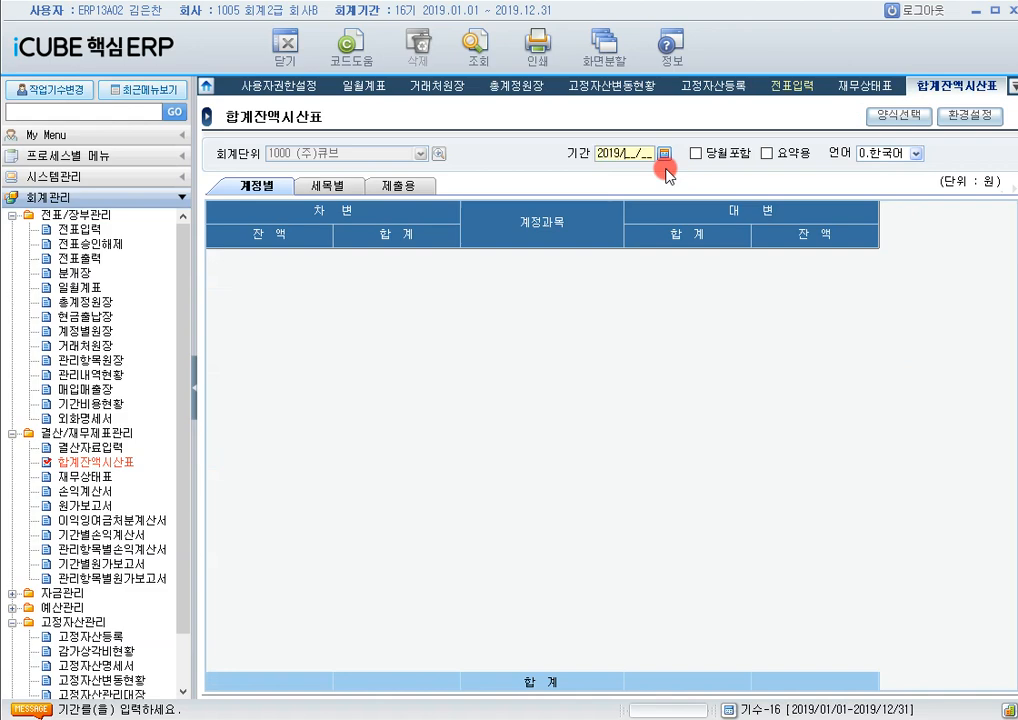
{"action": "key", "text": "Return"}
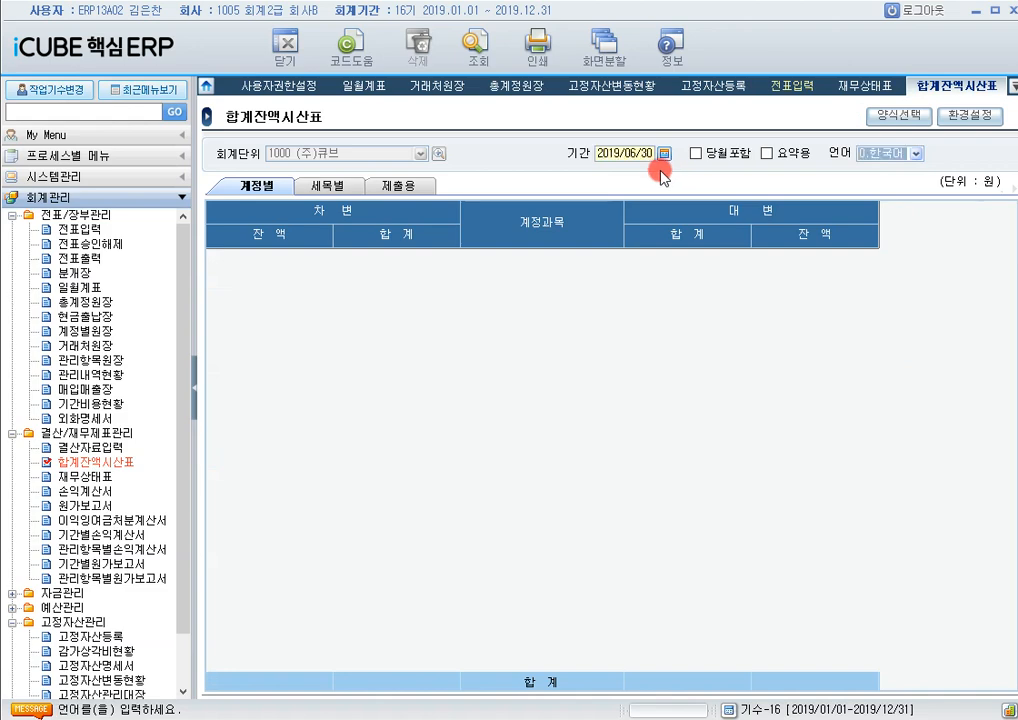
{"action": "left_click", "coordinate": [481, 66]}
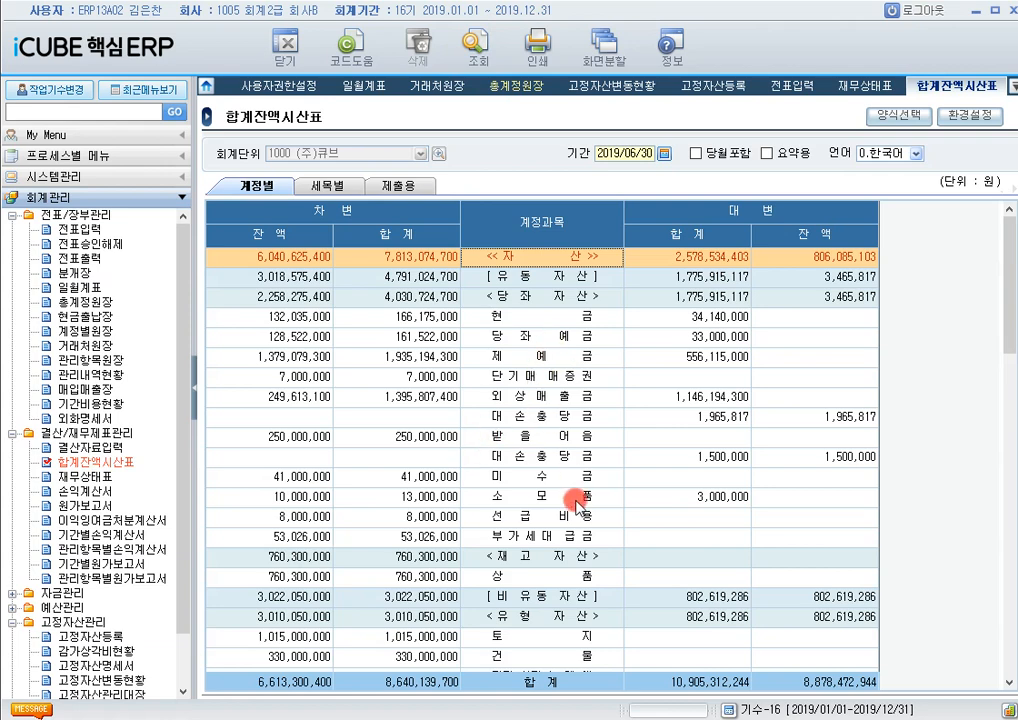
{"action": "left_click", "coordinate": [533, 497]}
{"action": "left_click", "coordinate": [284, 497]}
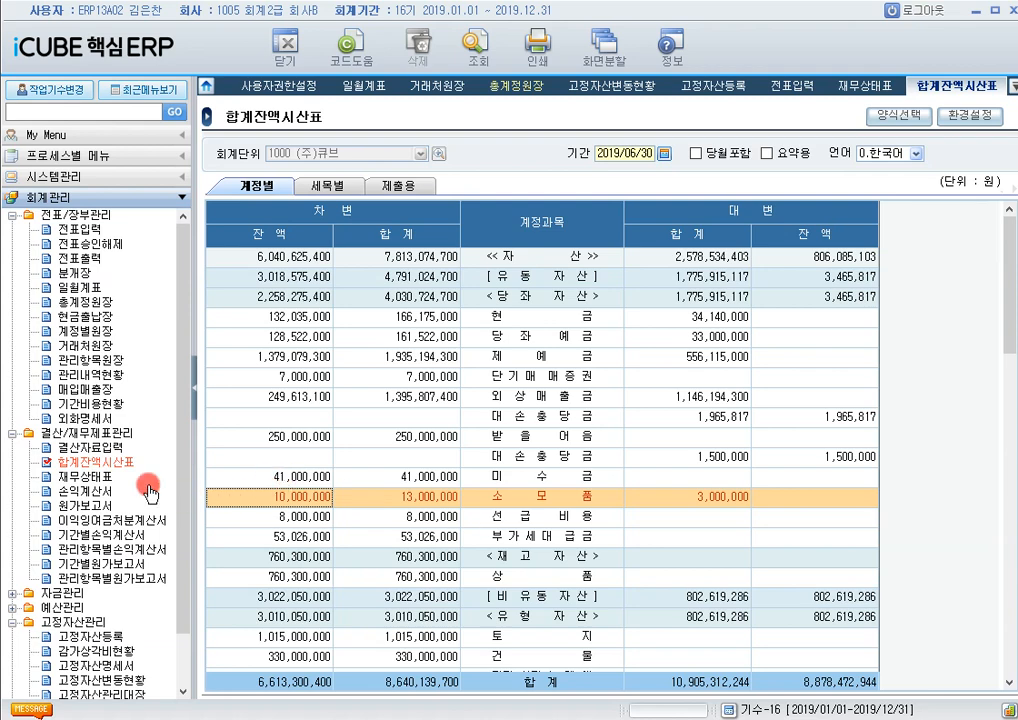
Step: Return to 전표입력 and load the vouchers for March 4, 2019
{"action": "left_click", "coordinate": [82, 229]}
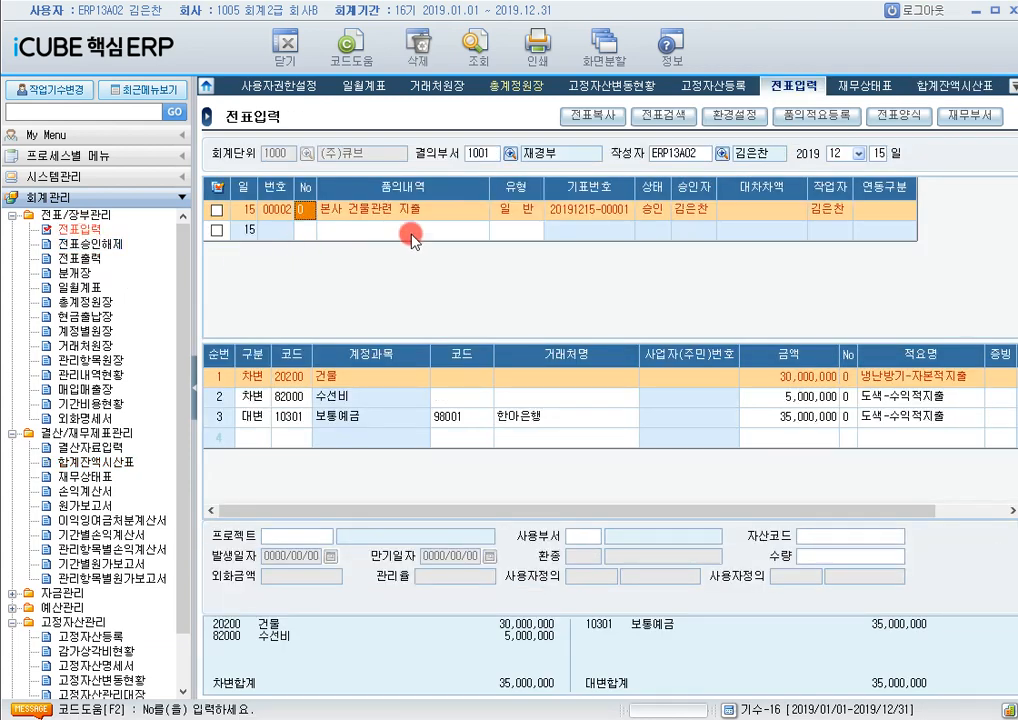
{"action": "left_click", "coordinate": [857, 154]}
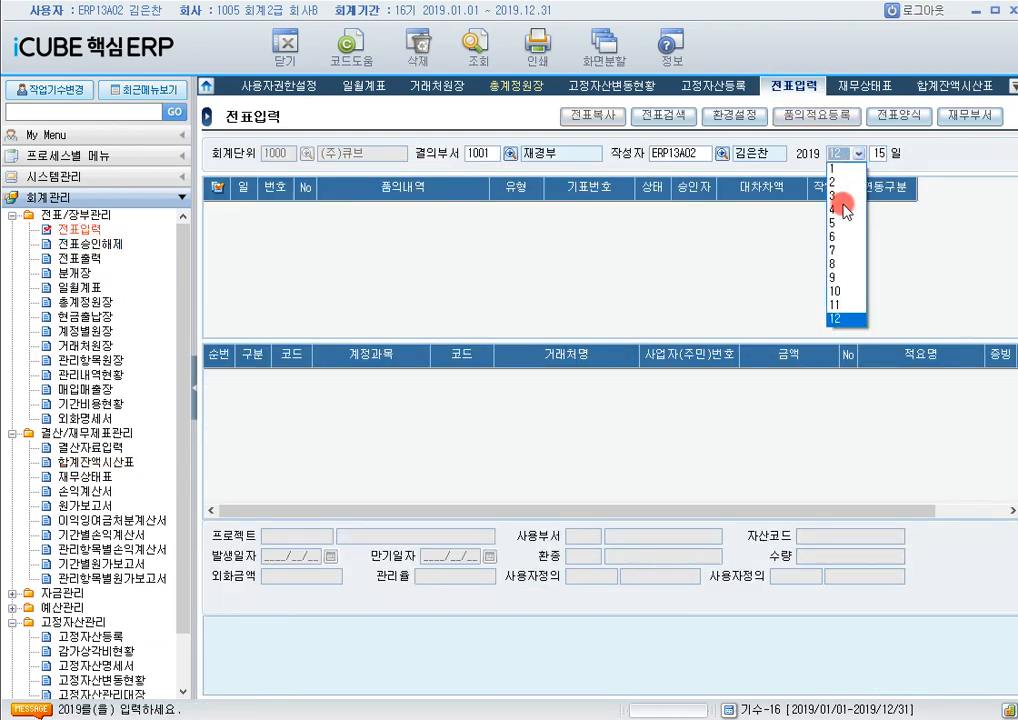
{"action": "left_click", "coordinate": [837, 198]}
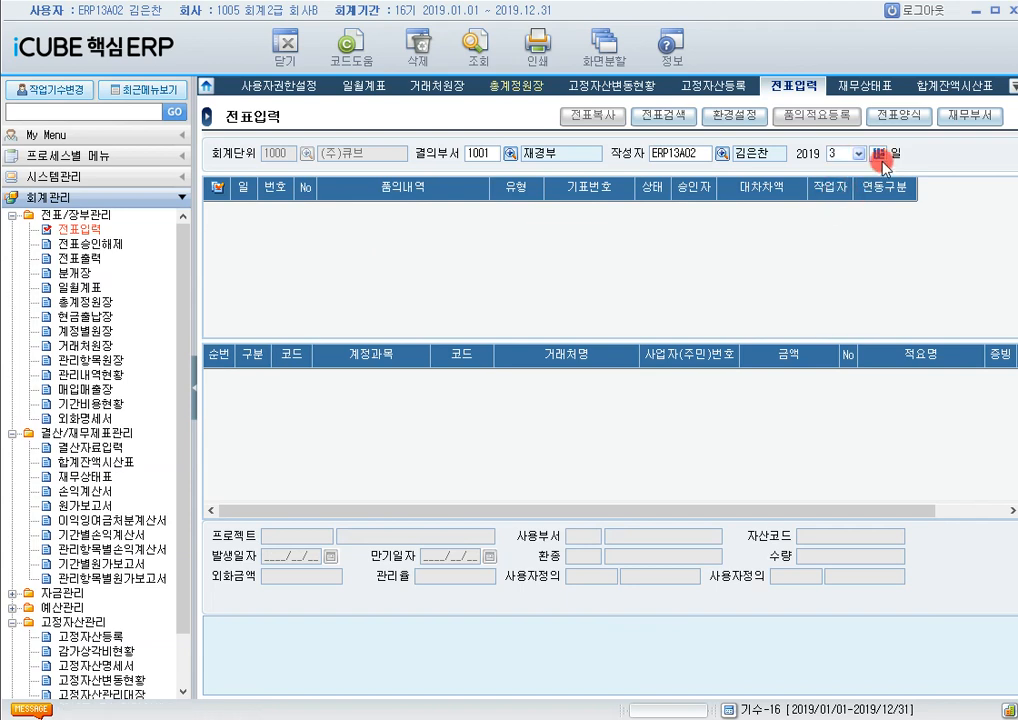
{"action": "left_click", "coordinate": [880, 154]}
{"action": "type", "text": "4"}
{"action": "key", "text": "Return"}
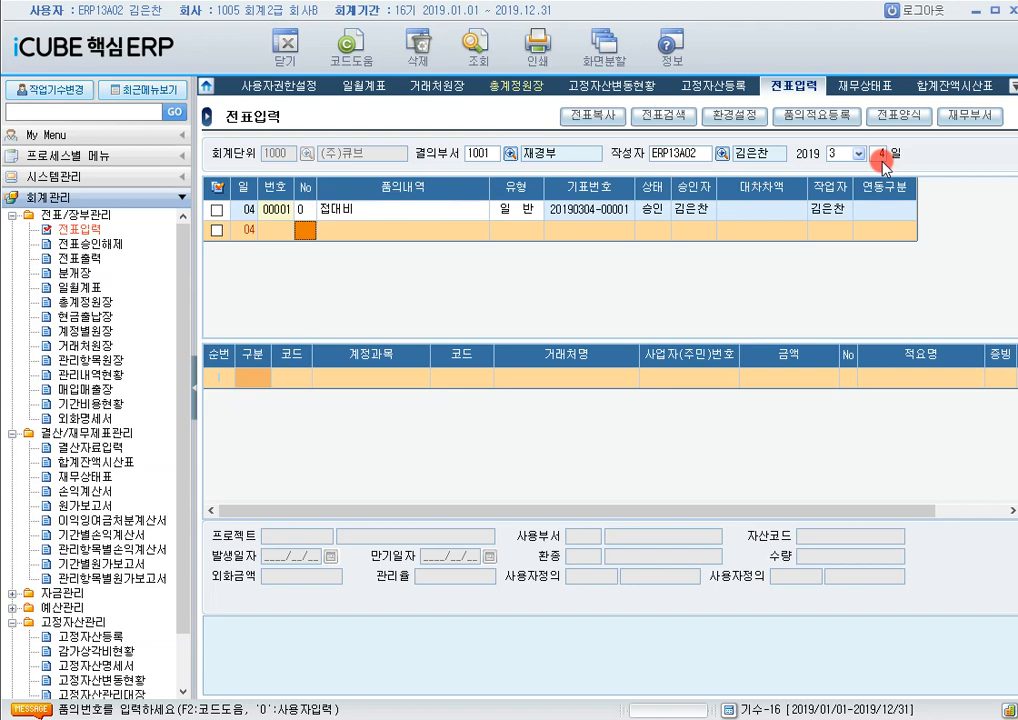
Step: Add a new voucher with No 0, 품의내역 재경부회식비 and 유형 일반
{"action": "type", "text": "0"}
{"action": "key", "text": "Return"}
{"action": "type", "text": "재경"}
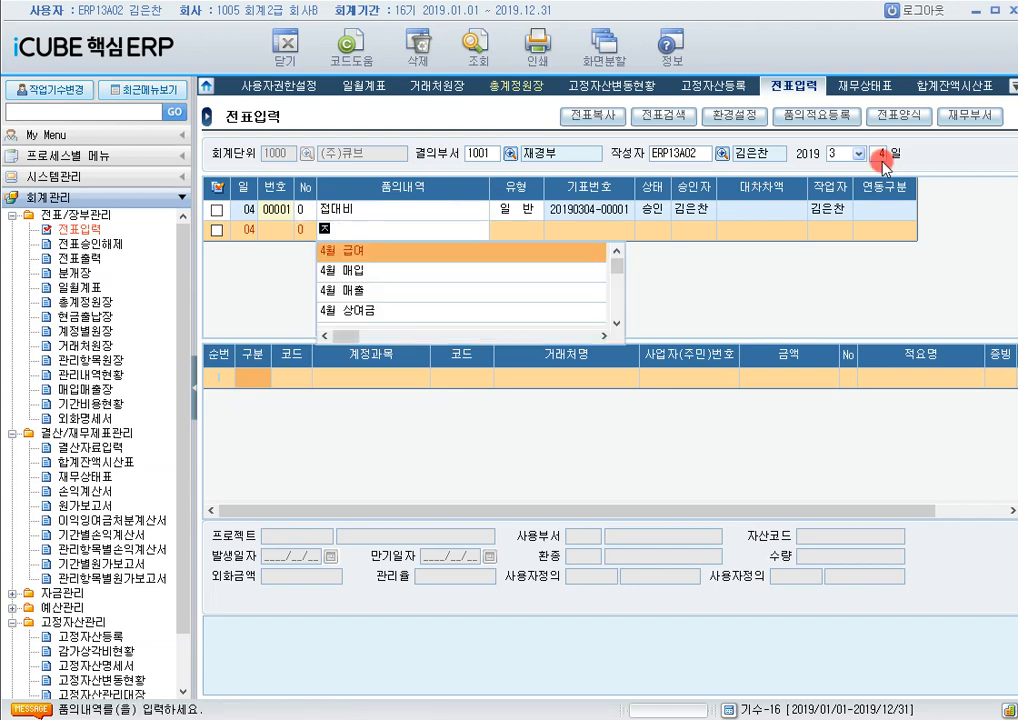
{"action": "type", "text": "부회식비"}
{"action": "key", "text": "Return"}
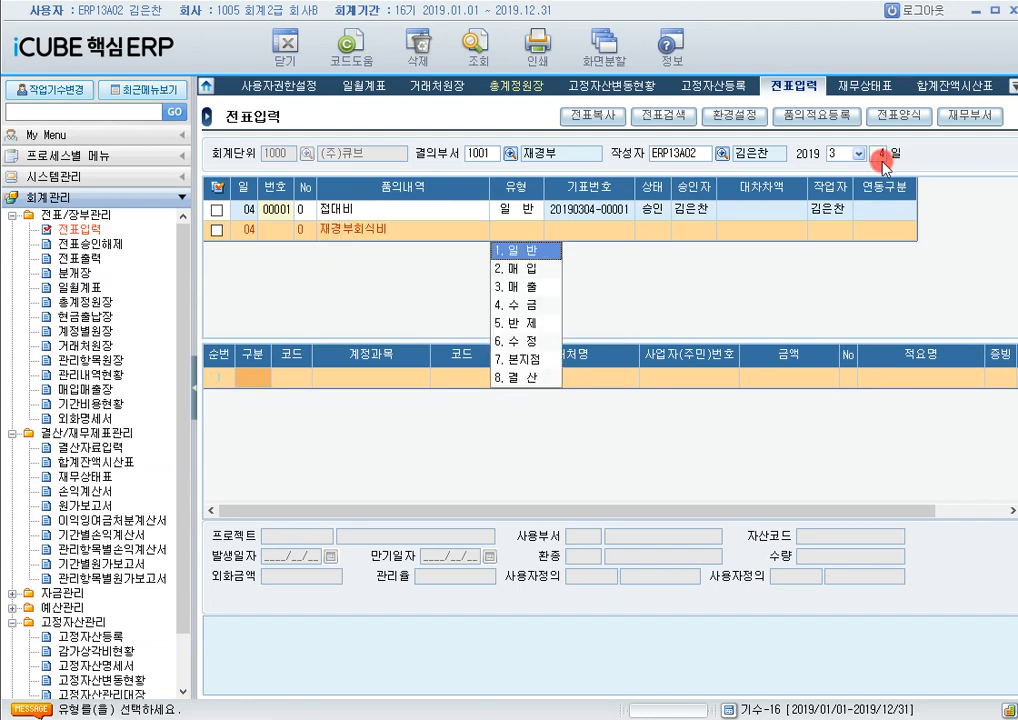
{"action": "key", "text": "Return"}
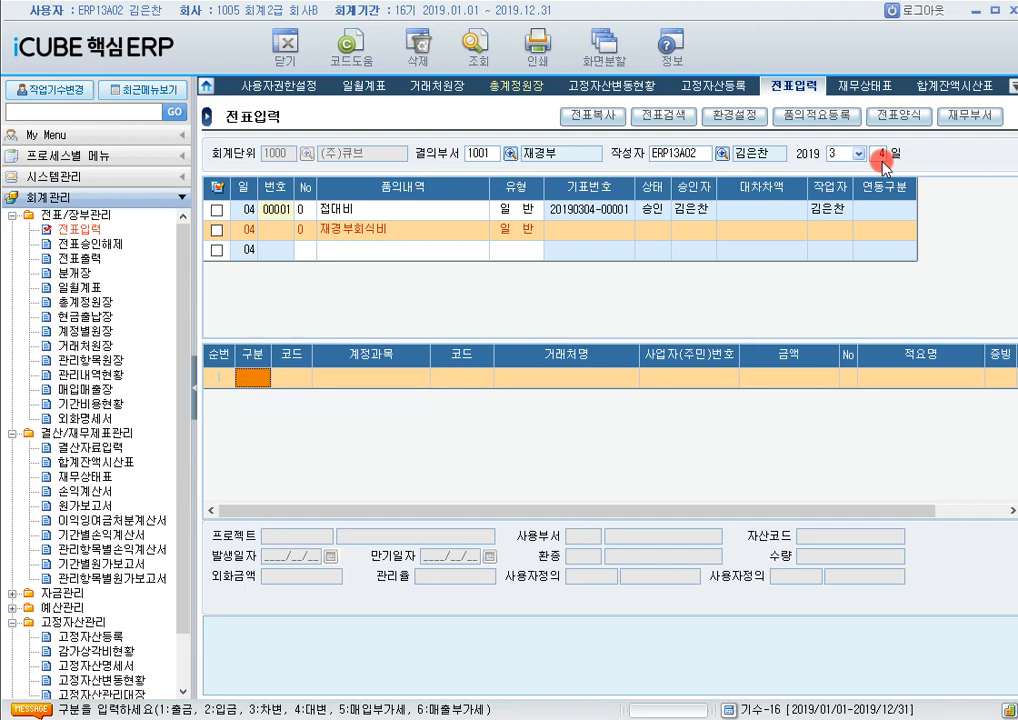
Step: Start a debit (차변) line with account 81100 복리후생비 and 거래처 한국식당
{"action": "type", "text": "3"}
{"action": "key", "text": "Return"}
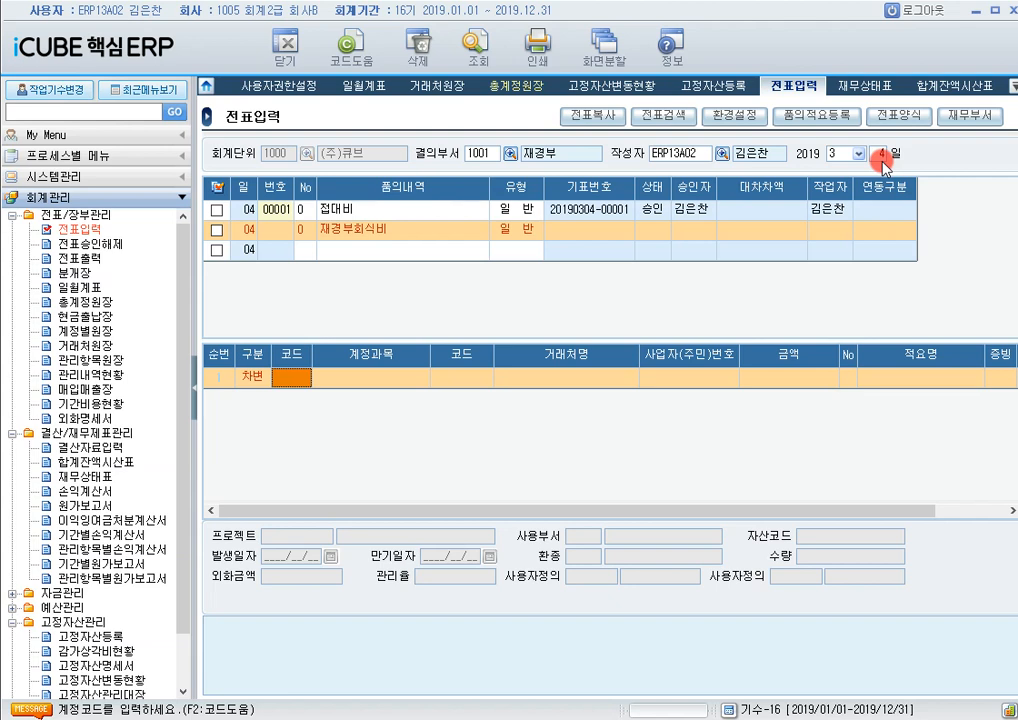
{"action": "type", "text": "복리"}
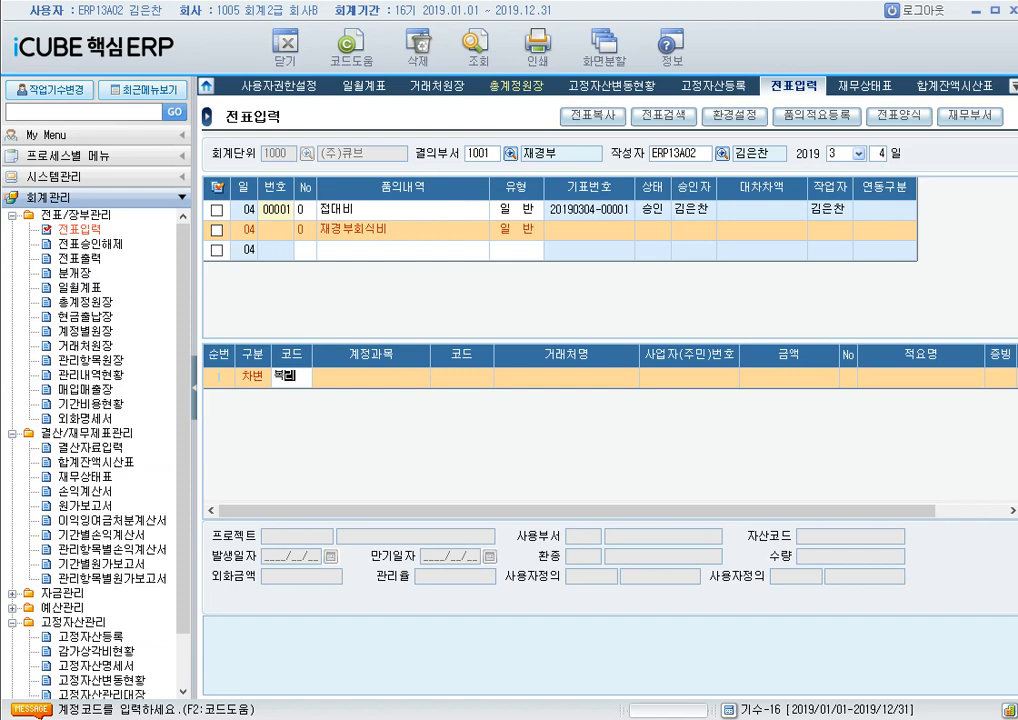
{"action": "key", "text": "Return"}
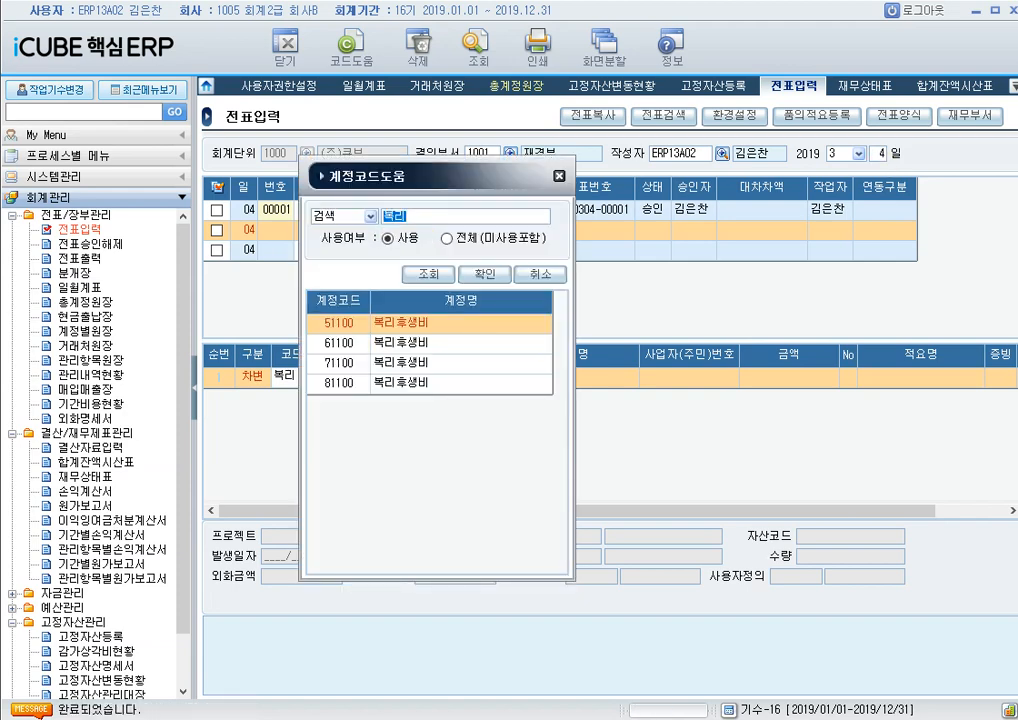
{"action": "double_click", "coordinate": [405, 384]}
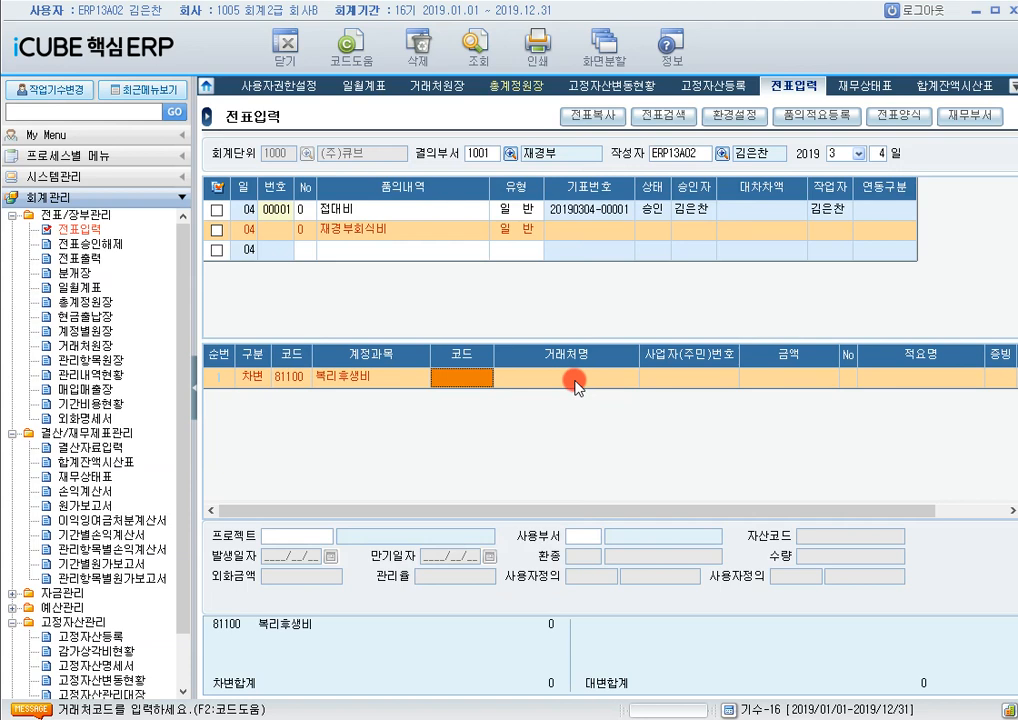
{"action": "type", "text": "한"}
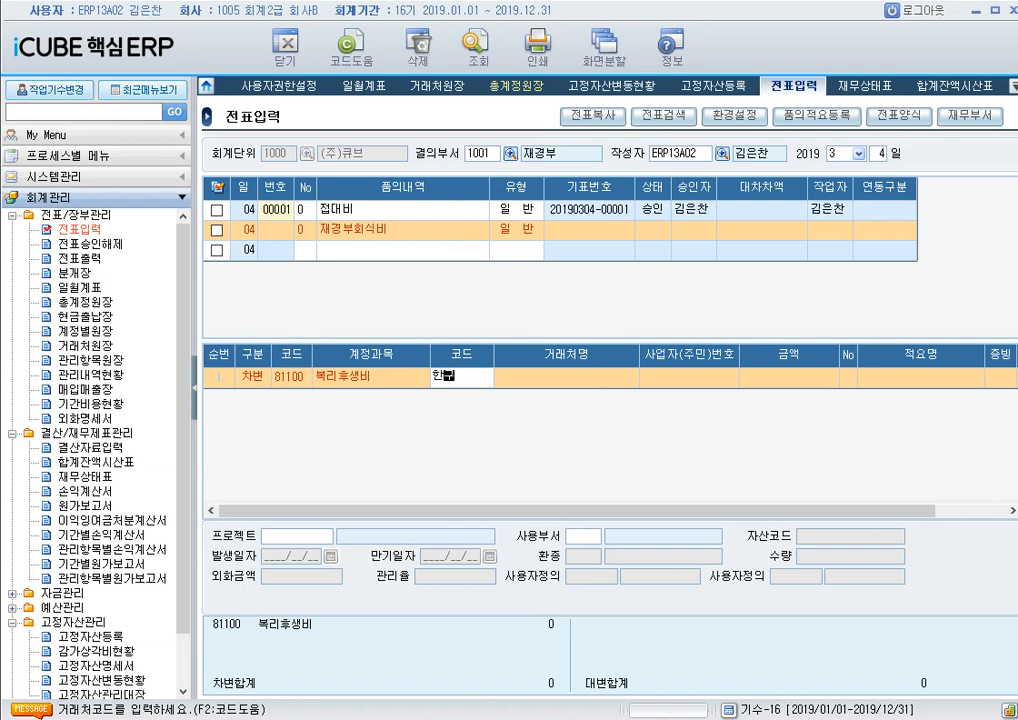
{"action": "type", "text": "국식ㄷㅏㅇ"}
{"action": "key", "text": "Return"}
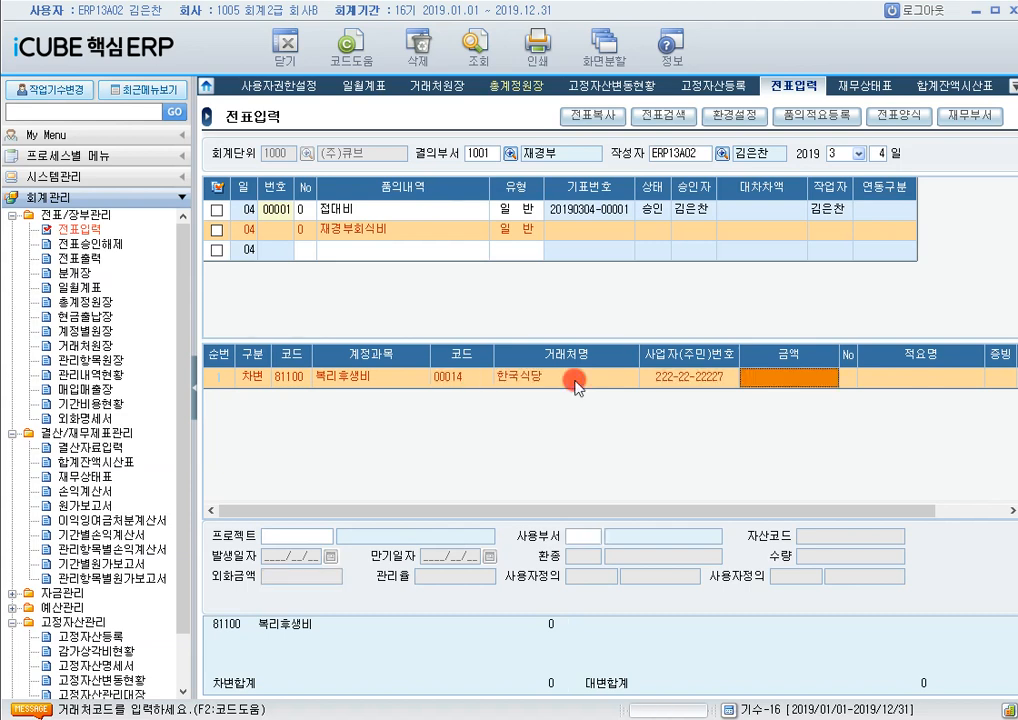
Step: Set the 복리후생비 line's amount to 800,000, accept 재경부회식비 as its 적요명, and set its 사용부서 to 재경부
{"action": "type", "text": "8"}
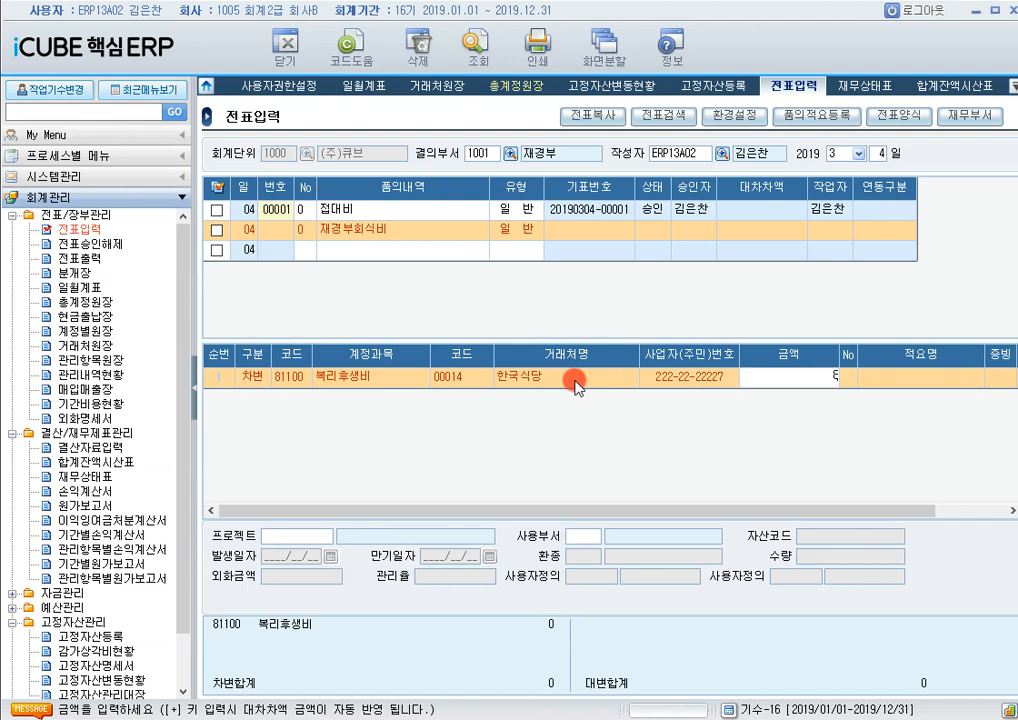
{"action": "type", "text": "00,000"}
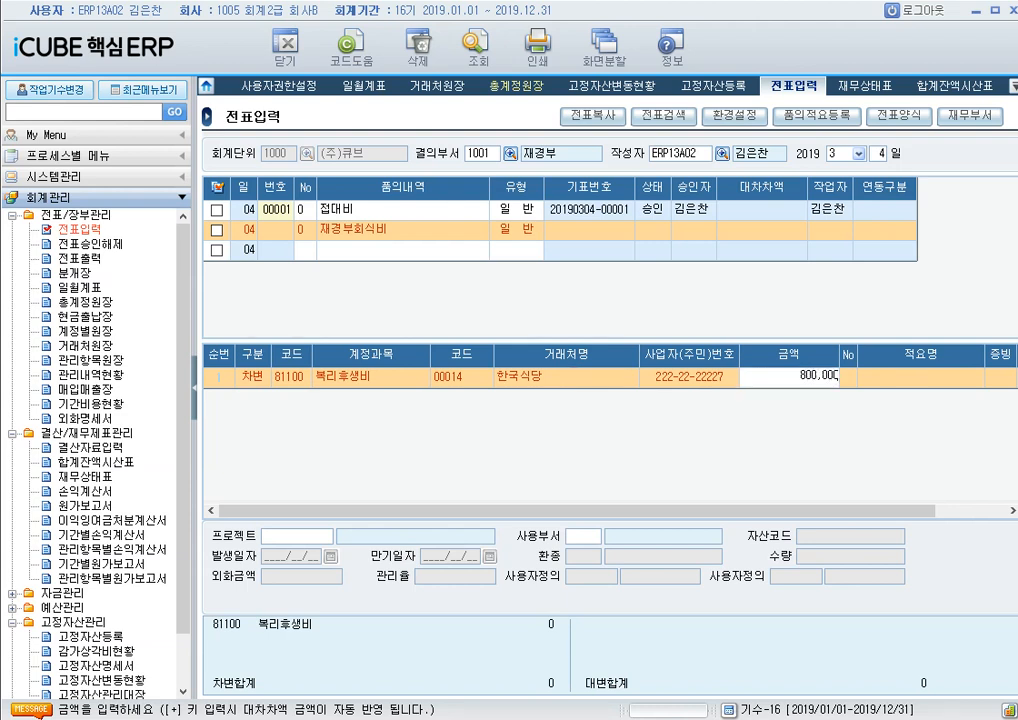
{"action": "key", "text": "Return"}
{"action": "key", "text": "Return"}
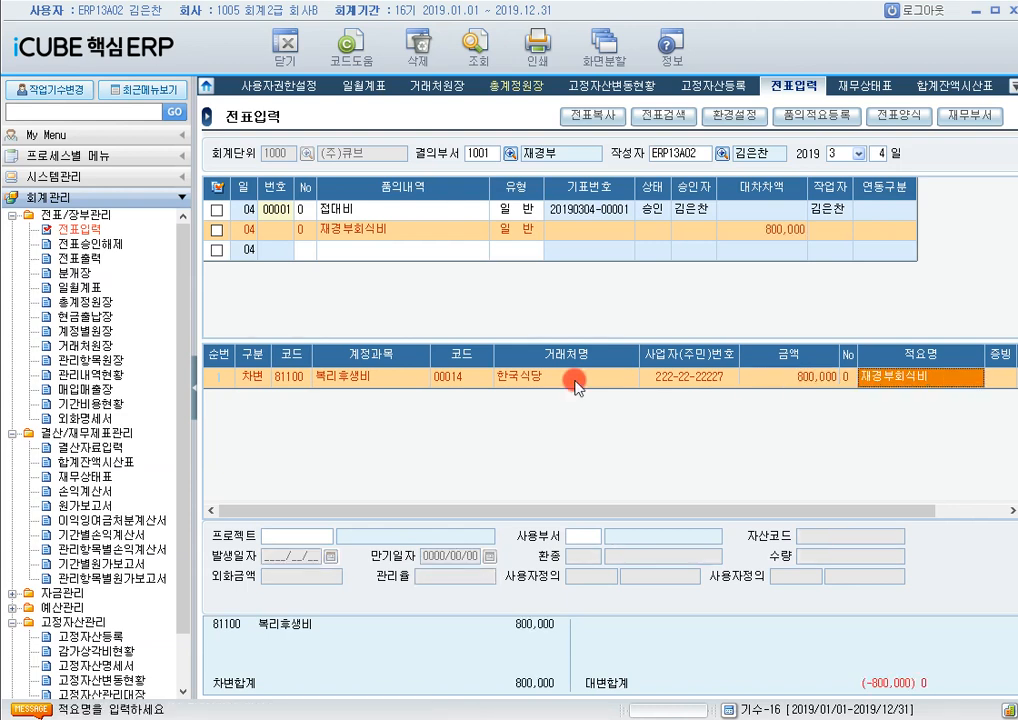
{"action": "key", "text": "Return"}
{"action": "key", "text": "Return"}
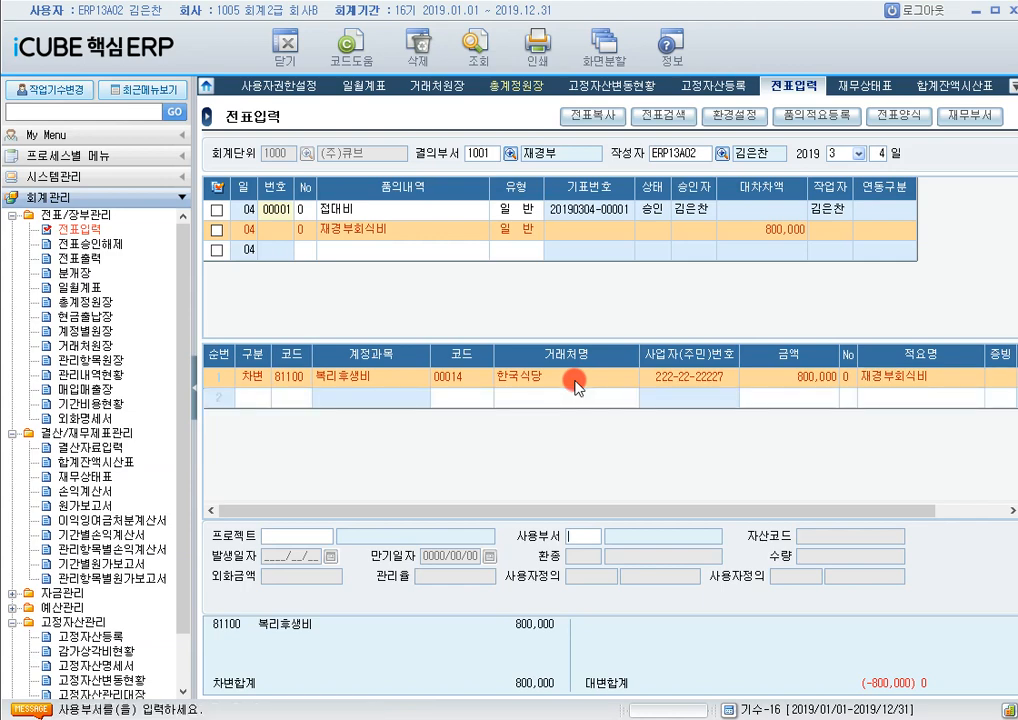
{"action": "type", "text": "재경부"}
{"action": "key", "text": "Return"}
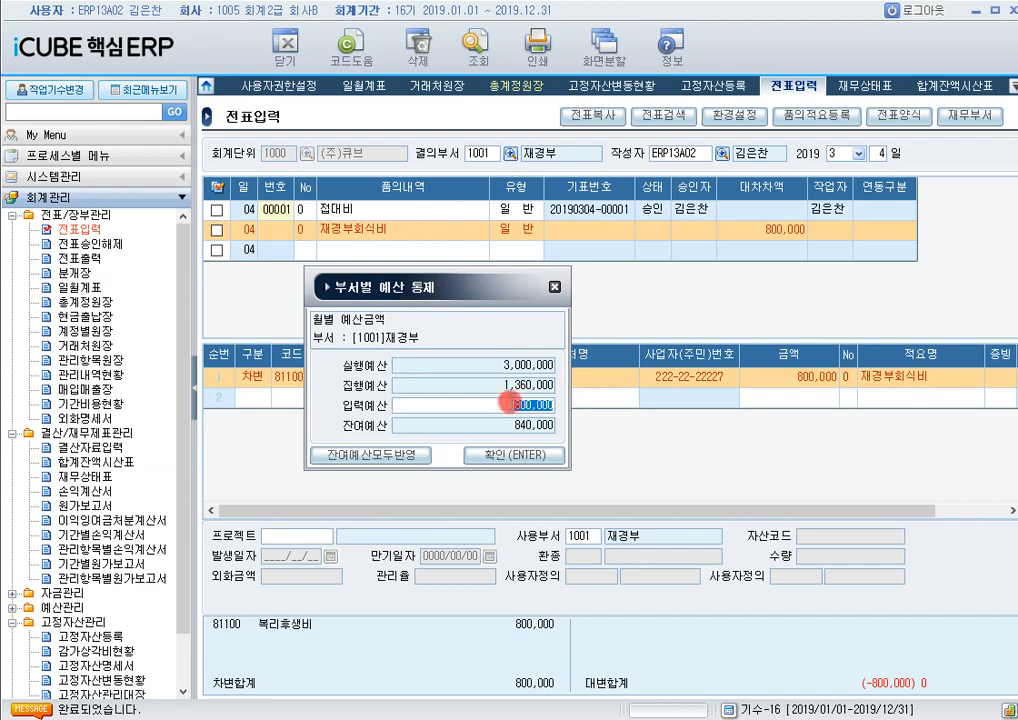
Step: Accept the 부서별 예산 통제 check and start a credit (대변) line with account 25300 미지급금
{"action": "left_click", "coordinate": [526, 455]}
{"action": "left_click", "coordinate": [264, 397]}
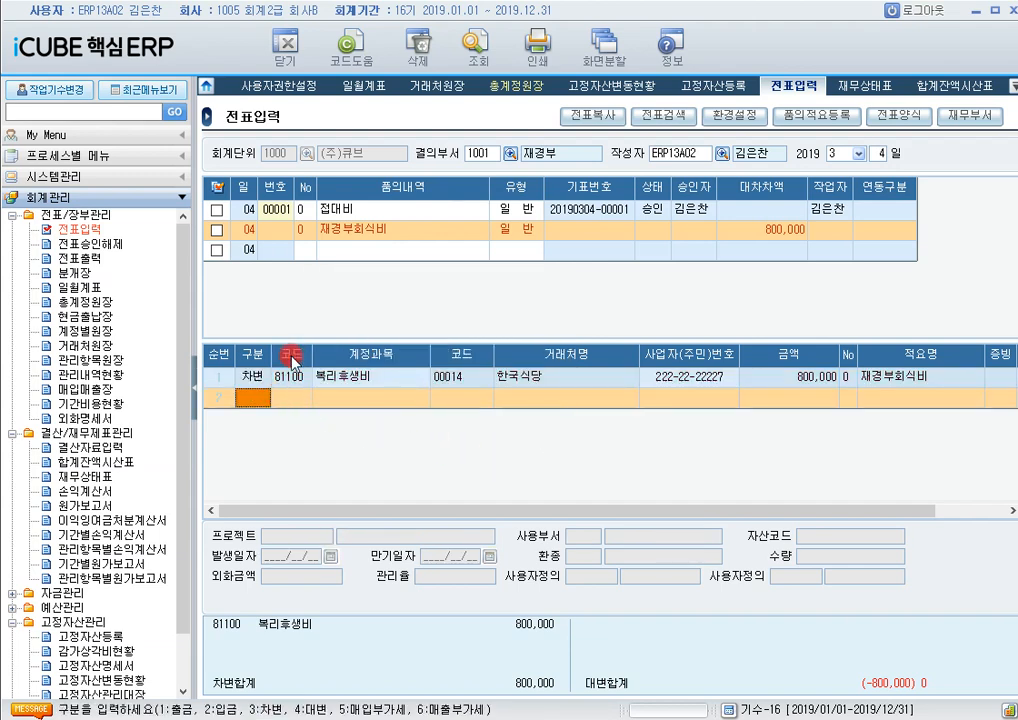
{"action": "key", "text": "4"}
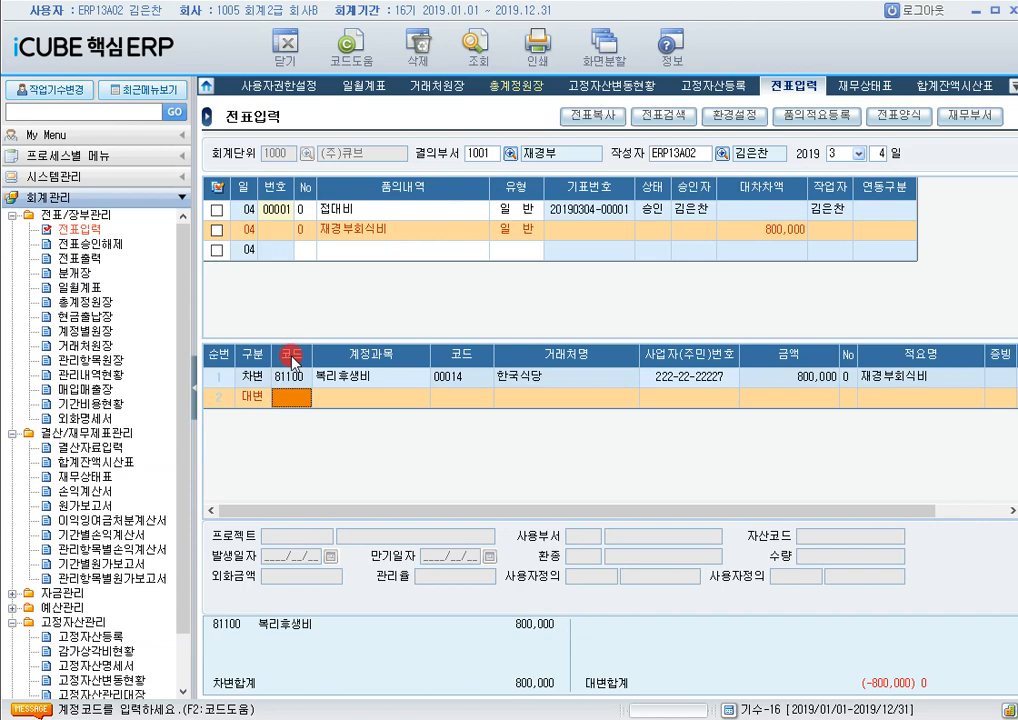
{"action": "type", "text": "미지급"}
{"action": "key", "text": "Return"}
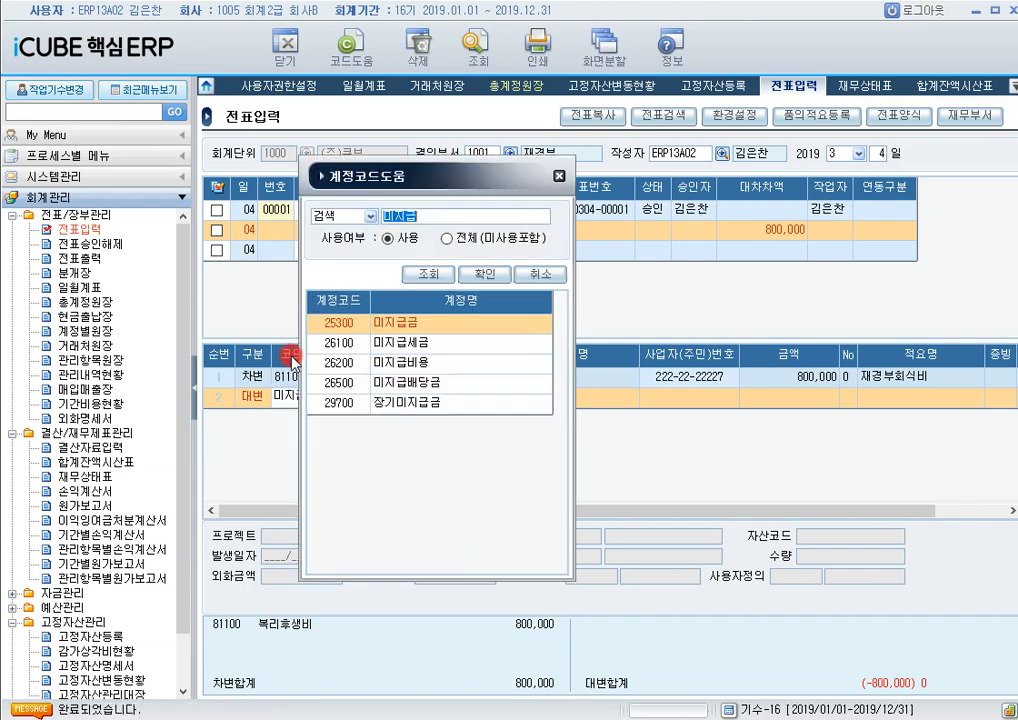
{"action": "key", "text": "Down"}
{"action": "key", "text": "Up"}
{"action": "key", "text": "Up"}
{"action": "key", "text": "Return"}
Step: Set the 미지급금 line's 거래처 to 신안카드(매입) and amount to 800,000, accept 재경부회식비 as 적요명, and save the voucher
{"action": "type", "text": "신안카드"}
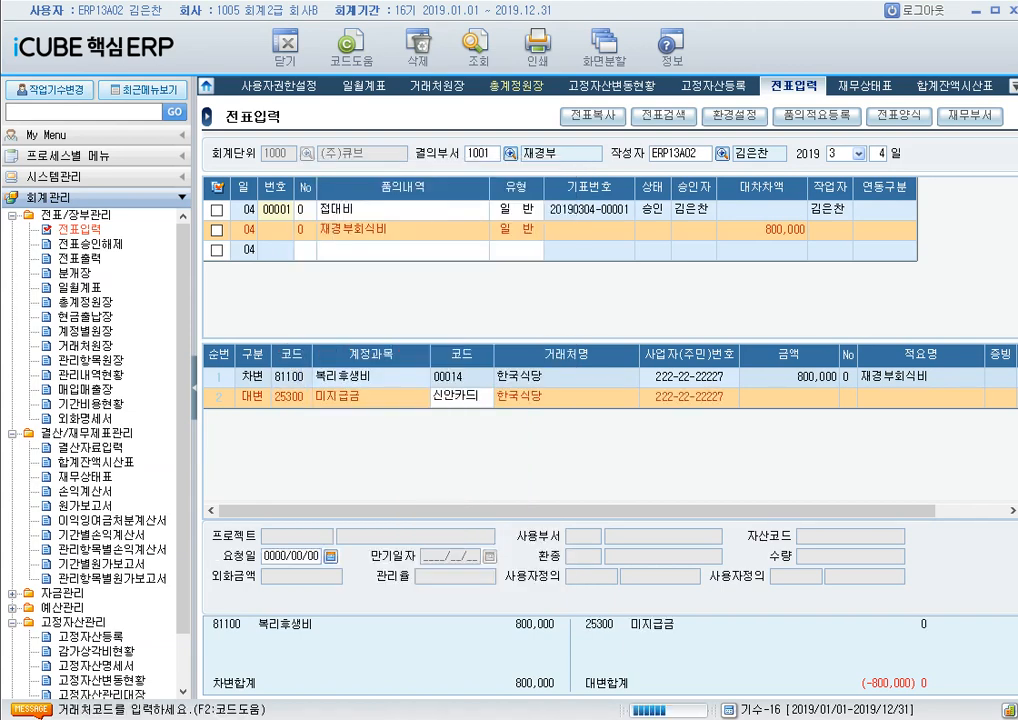
{"action": "key", "text": "Return"}
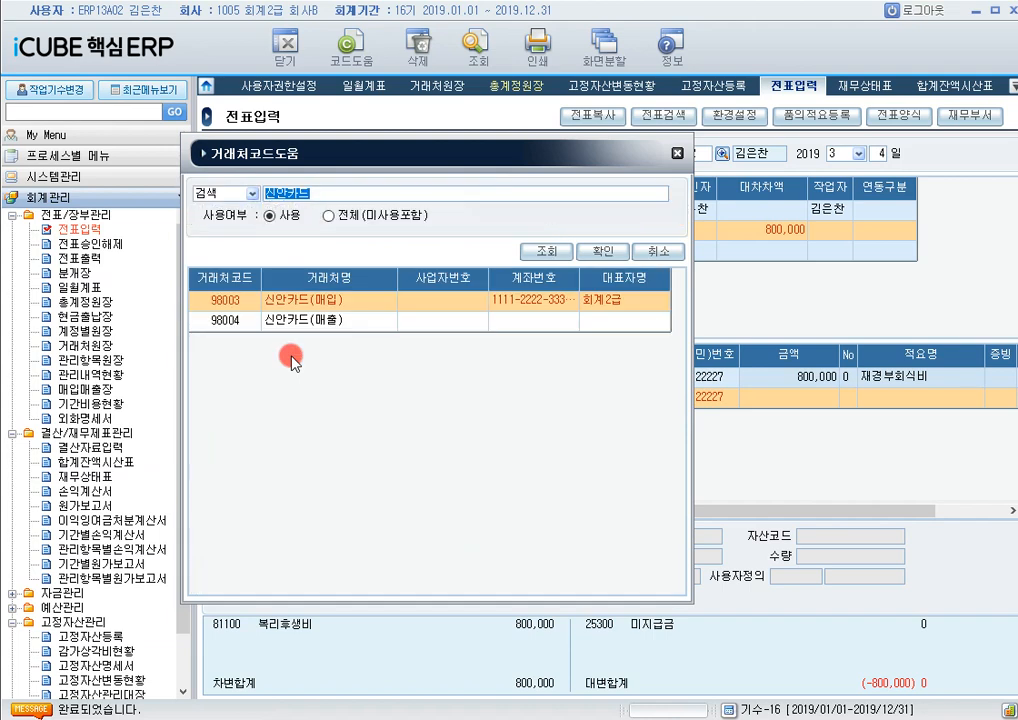
{"action": "double_click", "coordinate": [291, 362]}
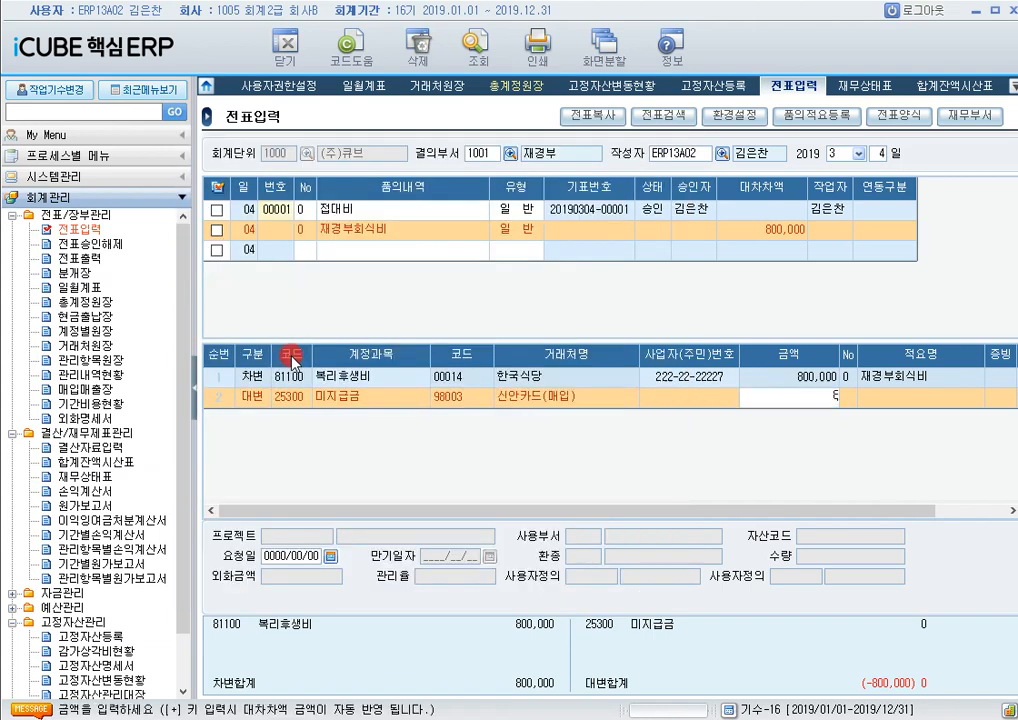
{"action": "type", "text": "8000000"}
{"action": "key", "text": "Return"}
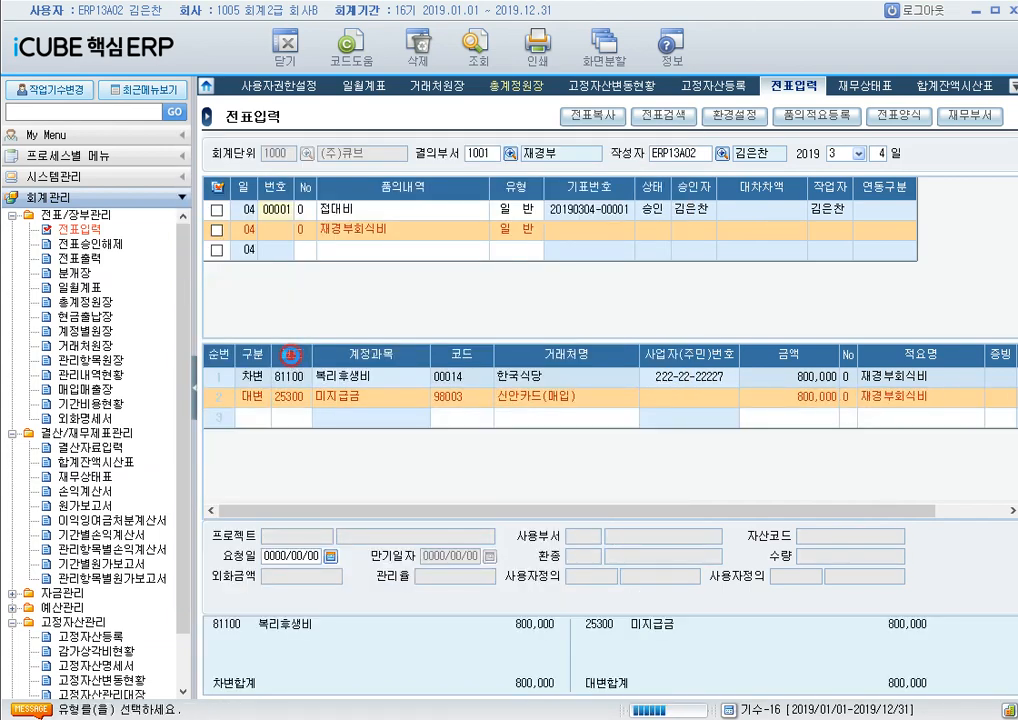
{"action": "key", "text": "Return"}
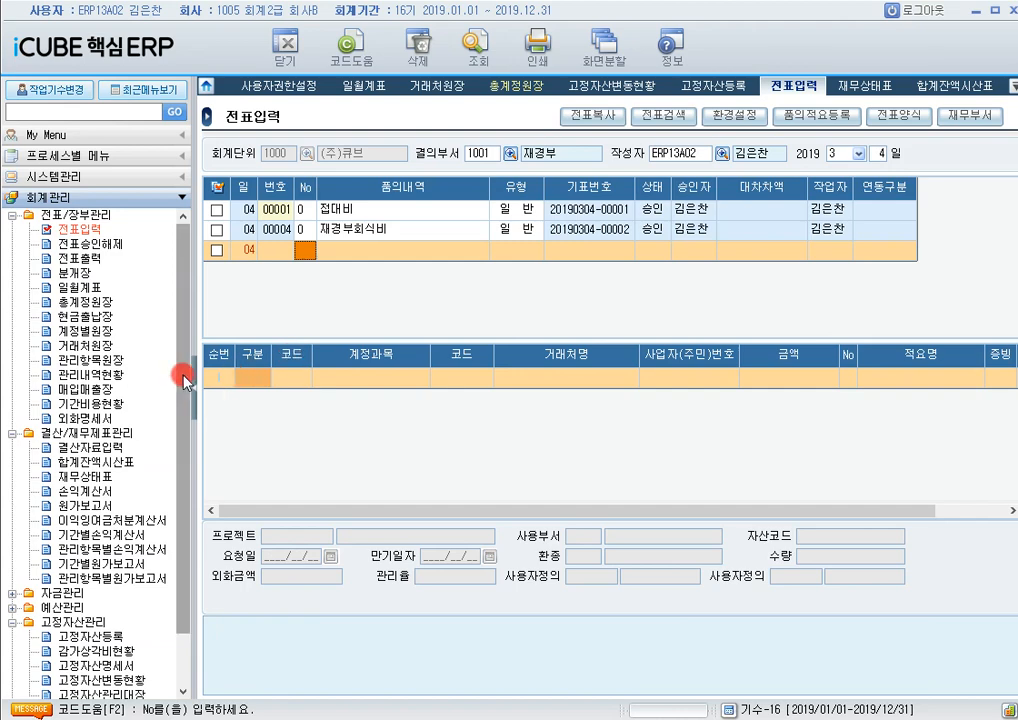
Step: Query 예산실적현황 by department for 재경부 over 2019/03 with 집행방식 2. 승인집행
{"action": "left_click_drag", "start_coordinate": [186, 379], "coordinate": [182, 443]}
{"action": "left_click", "coordinate": [12, 551]}
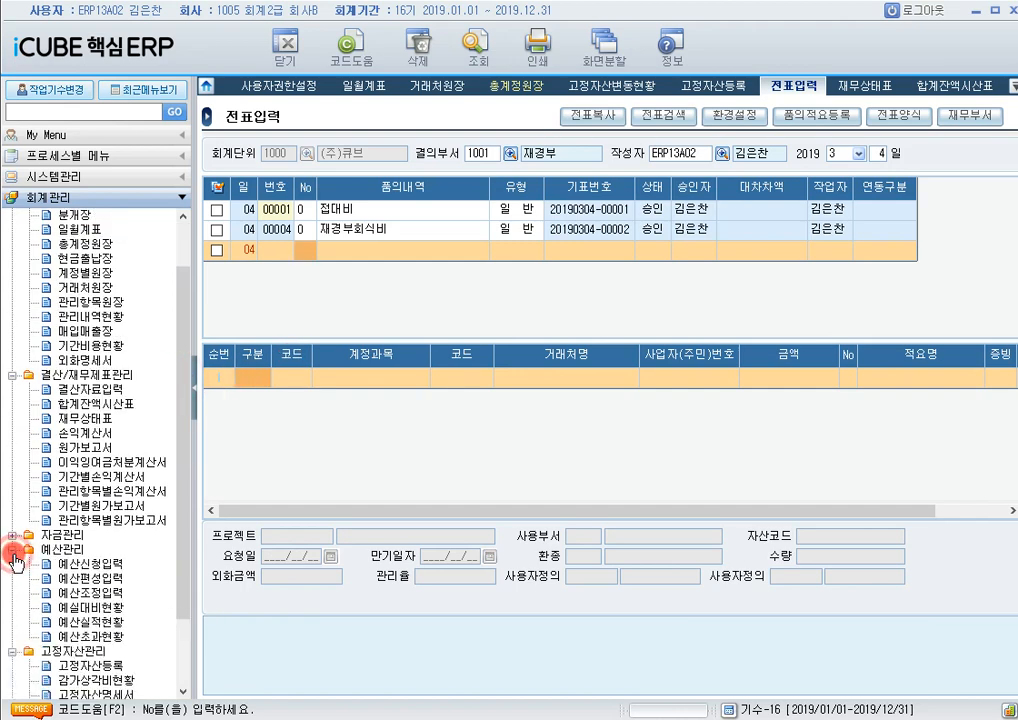
{"action": "left_click", "coordinate": [111, 622]}
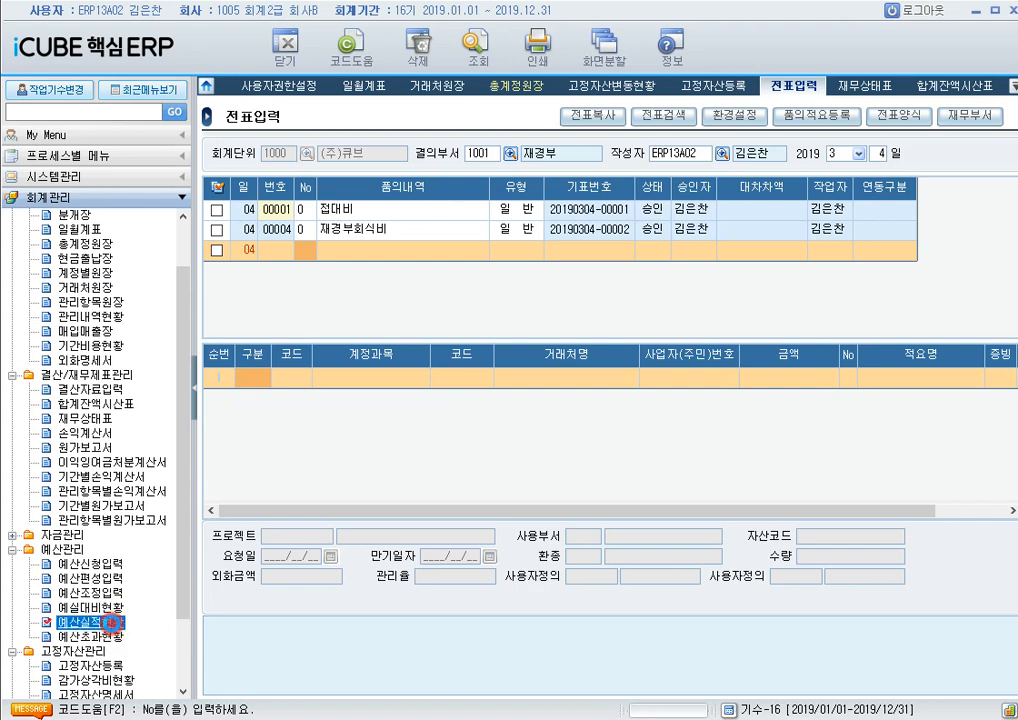
{"action": "double_click", "coordinate": [113, 624]}
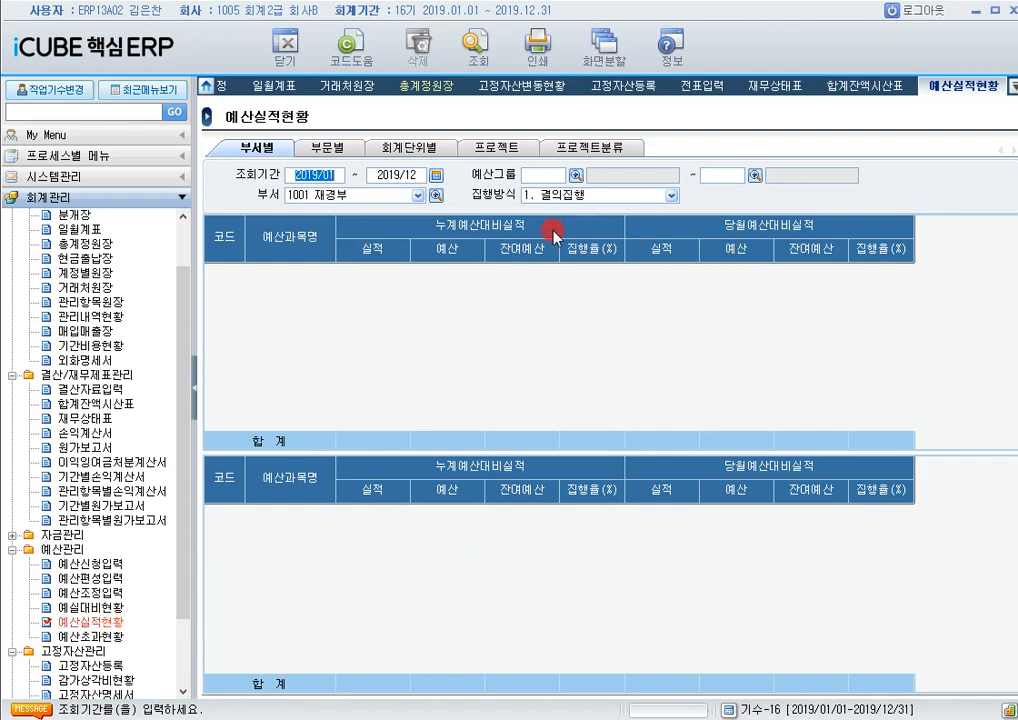
{"action": "left_click", "coordinate": [436, 175]}
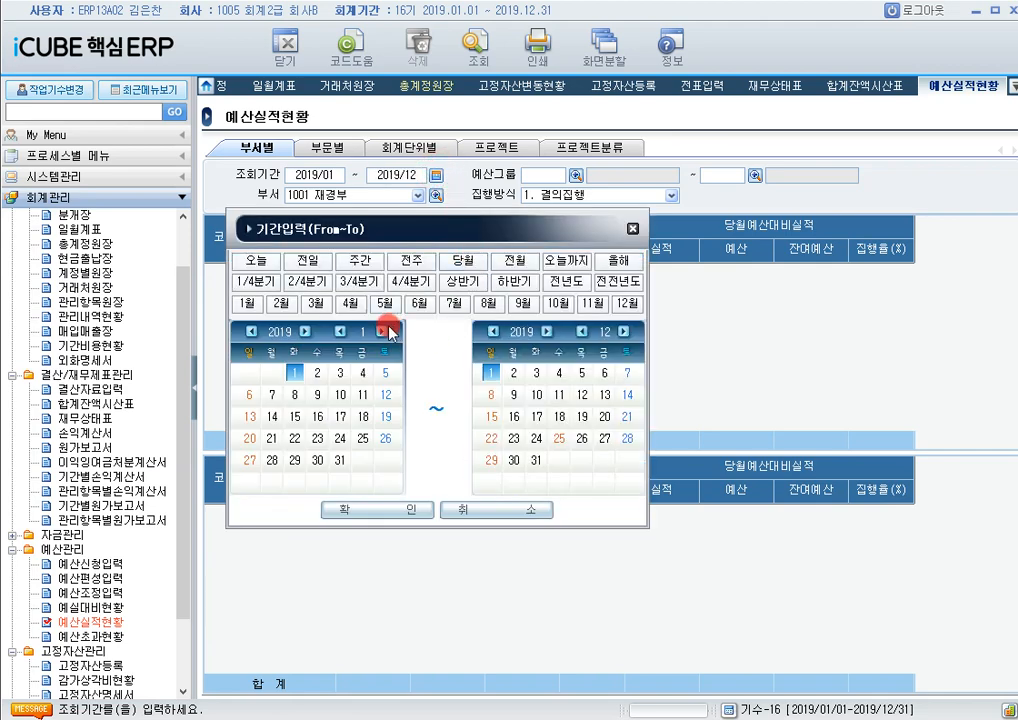
{"action": "left_click", "coordinate": [318, 303]}
{"action": "left_click", "coordinate": [404, 508]}
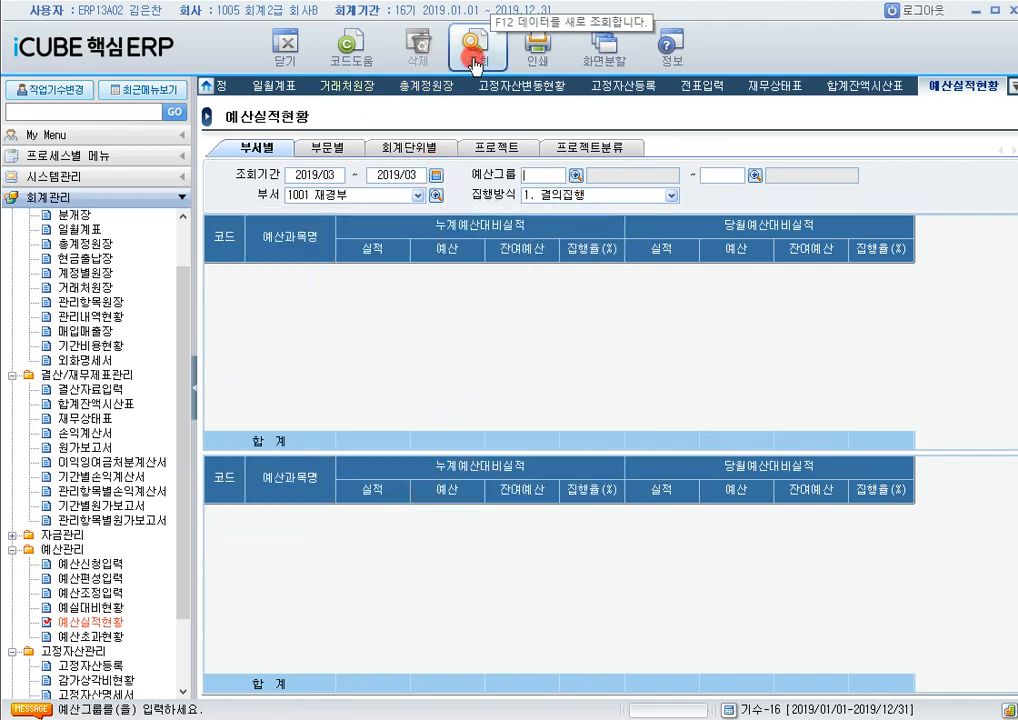
{"action": "left_click", "coordinate": [590, 199]}
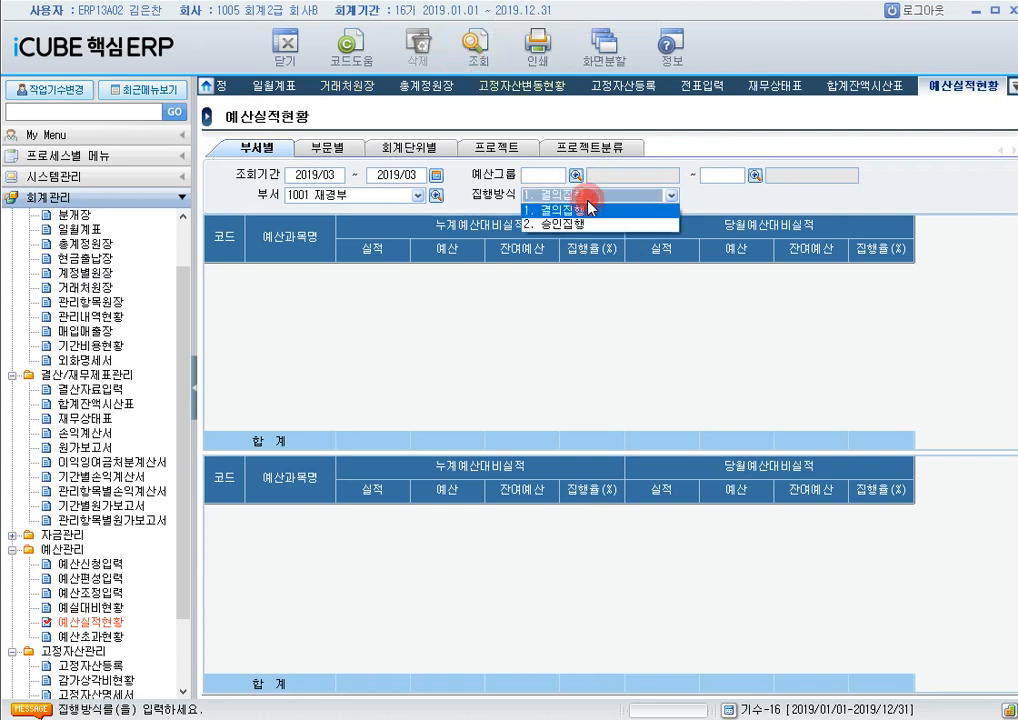
{"action": "left_click", "coordinate": [585, 227]}
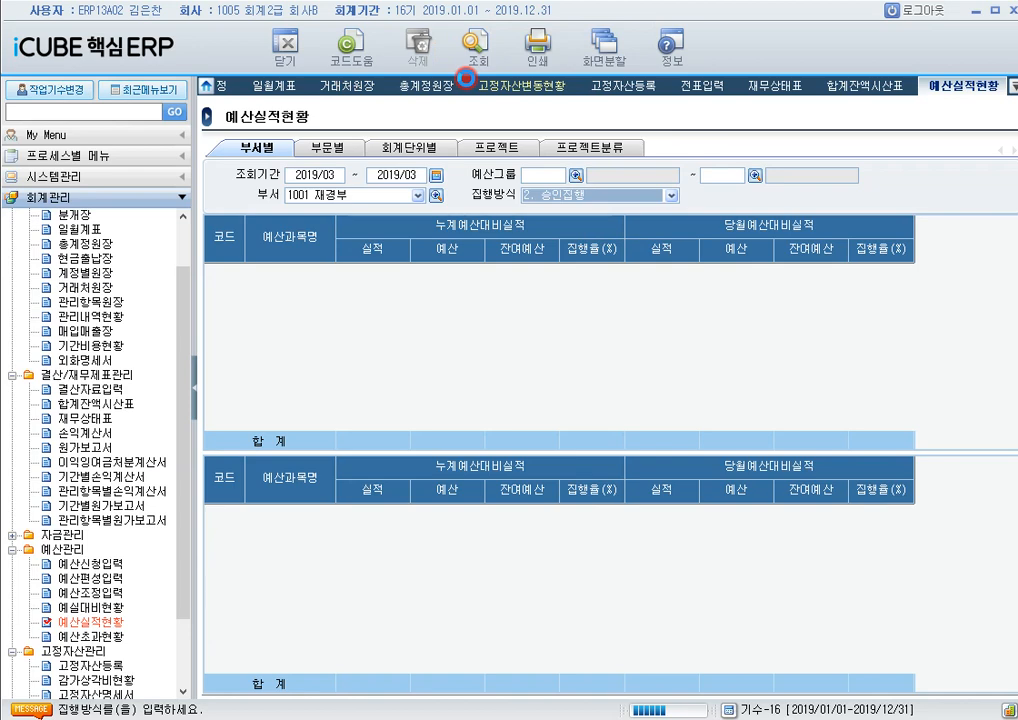
{"action": "left_click", "coordinate": [466, 77]}
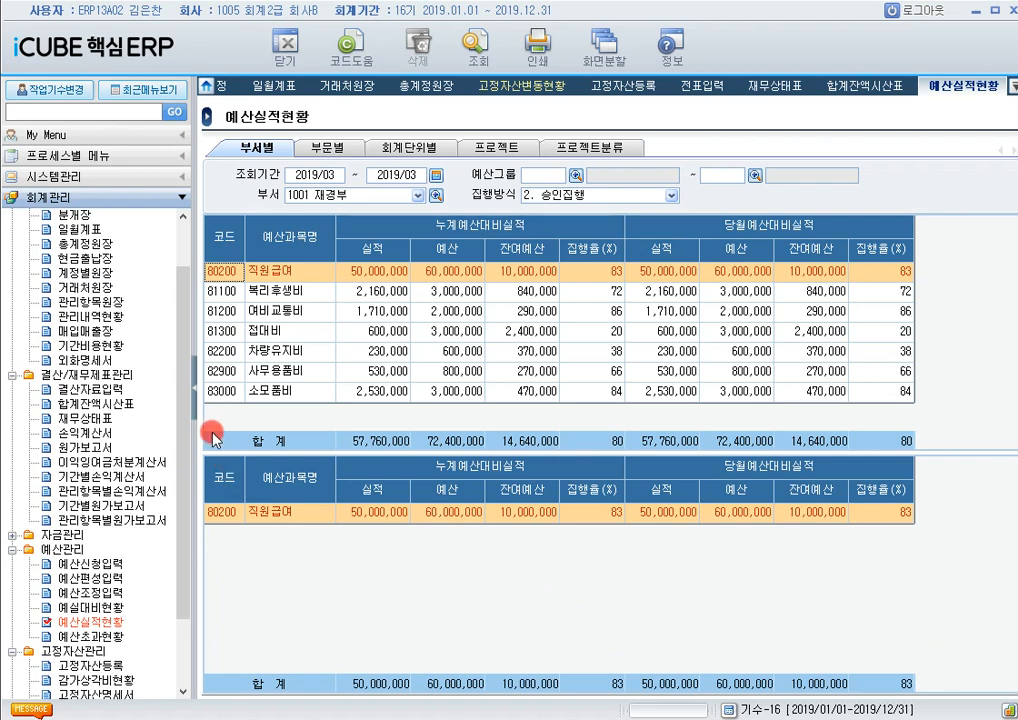
Step: Query 예산초과현황 for 재경부 over 2019/07 with 집행방식 2. 승인집행 and examine the 차량유지비 difference
{"action": "left_click", "coordinate": [112, 632]}
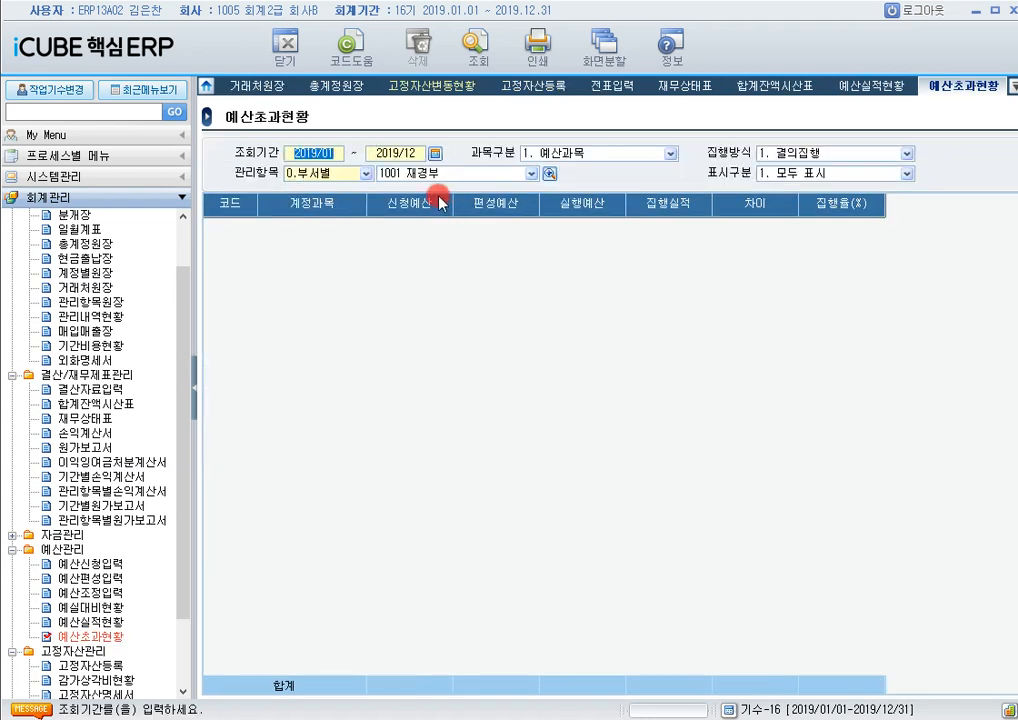
{"action": "left_click", "coordinate": [435, 153]}
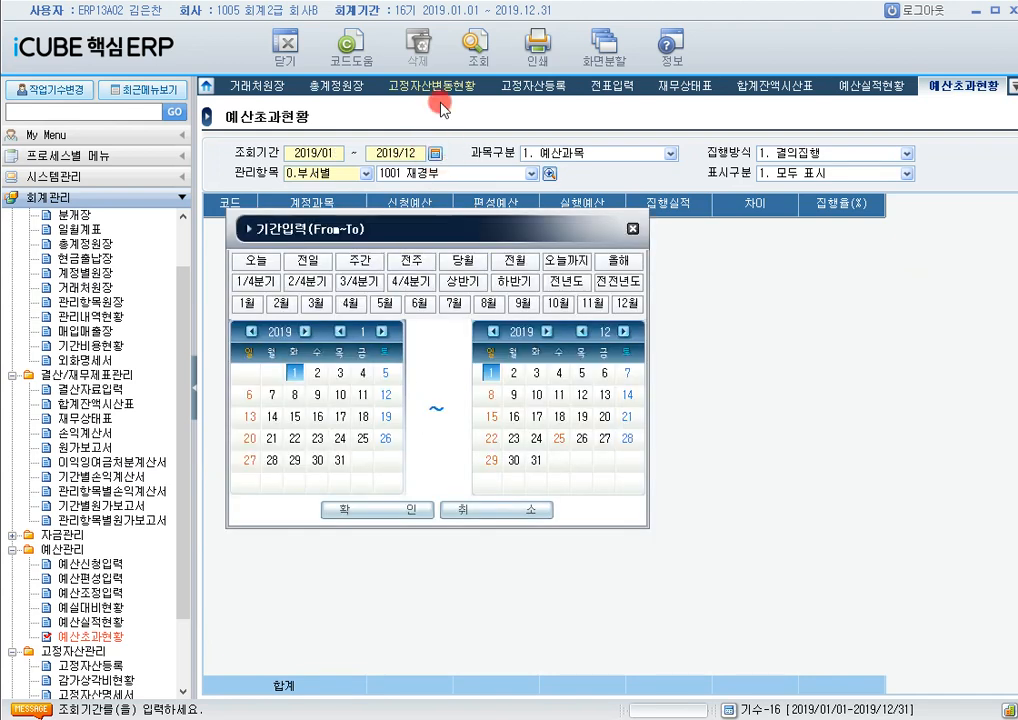
{"action": "left_click", "coordinate": [453, 303]}
{"action": "left_click", "coordinate": [406, 507]}
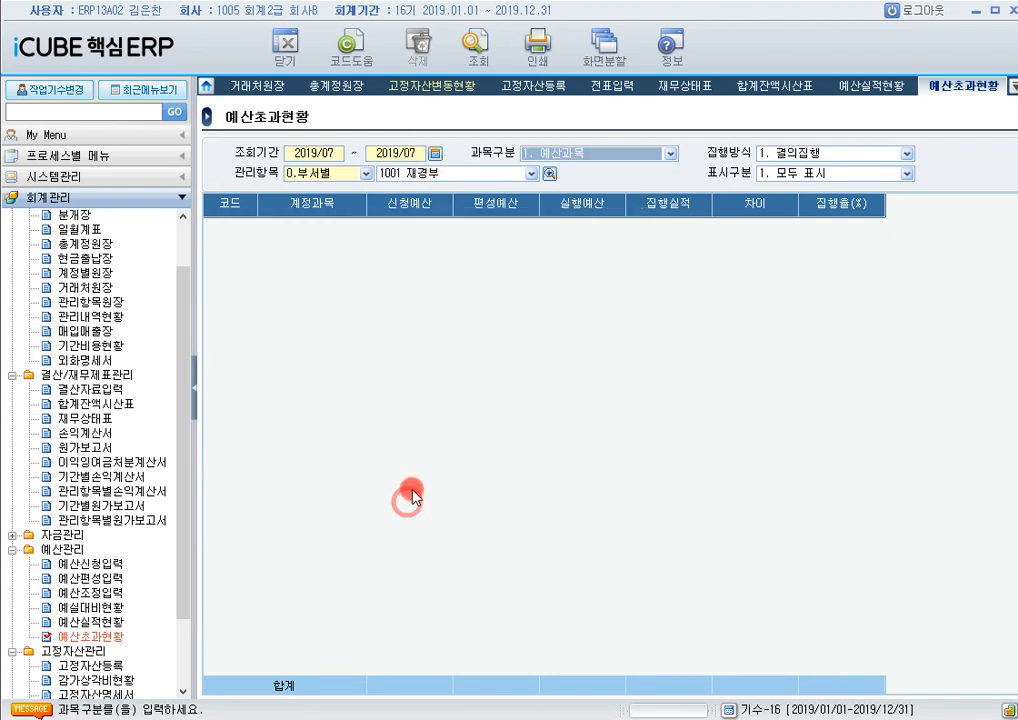
{"action": "left_click", "coordinate": [822, 150]}
{"action": "left_click", "coordinate": [822, 185]}
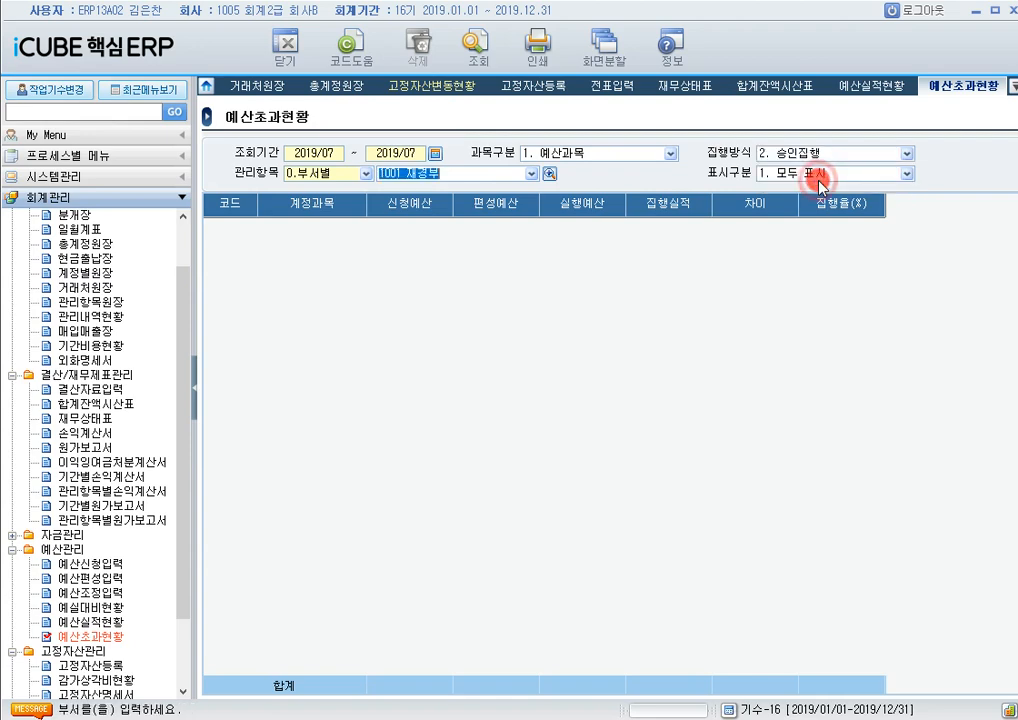
{"action": "left_click", "coordinate": [477, 48]}
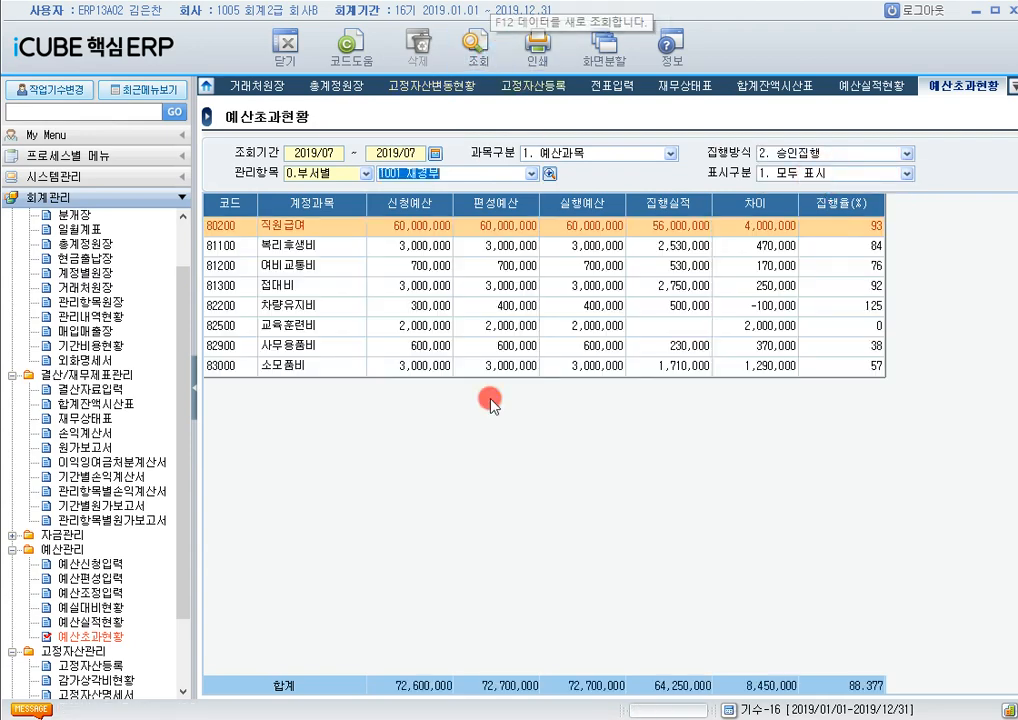
{"action": "left_click", "coordinate": [752, 302]}
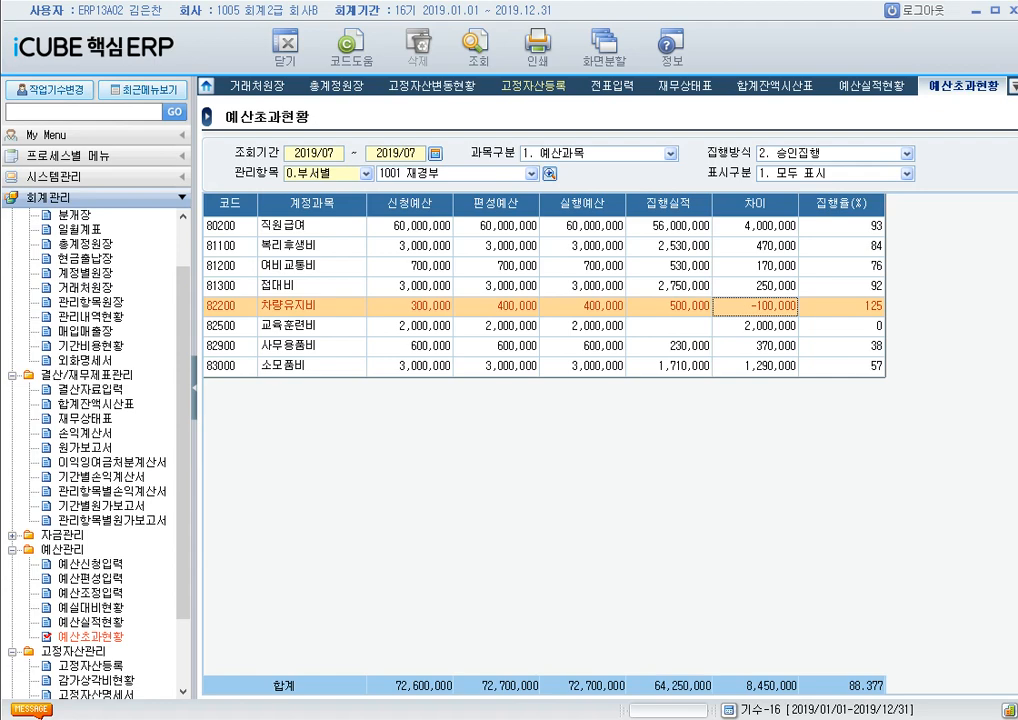
Step: Load 일자별자금계획입력 for 2019/03, check the periods of the registered 고정자금 items, and close the list
{"action": "left_click", "coordinate": [12, 537]}
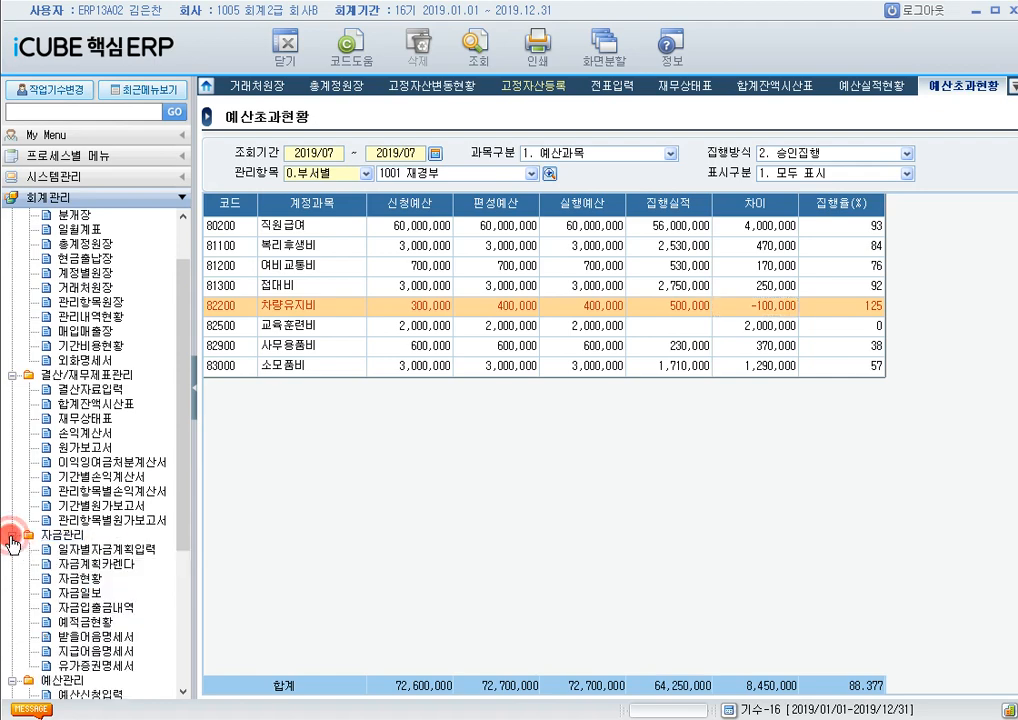
{"action": "left_click", "coordinate": [108, 549]}
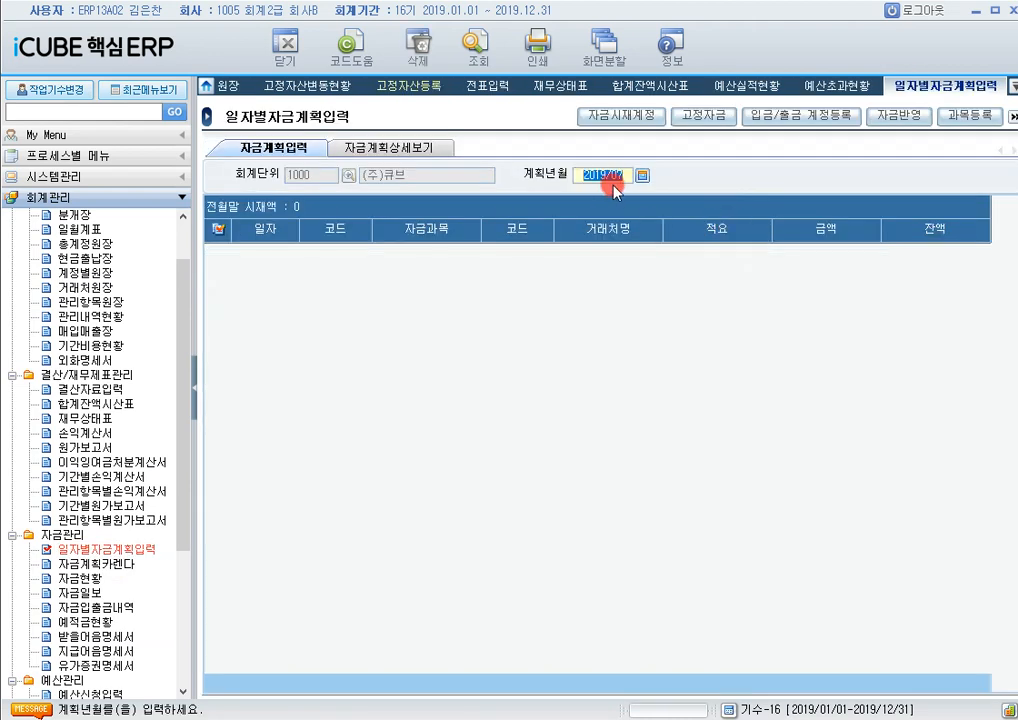
{"action": "type", "text": "201903"}
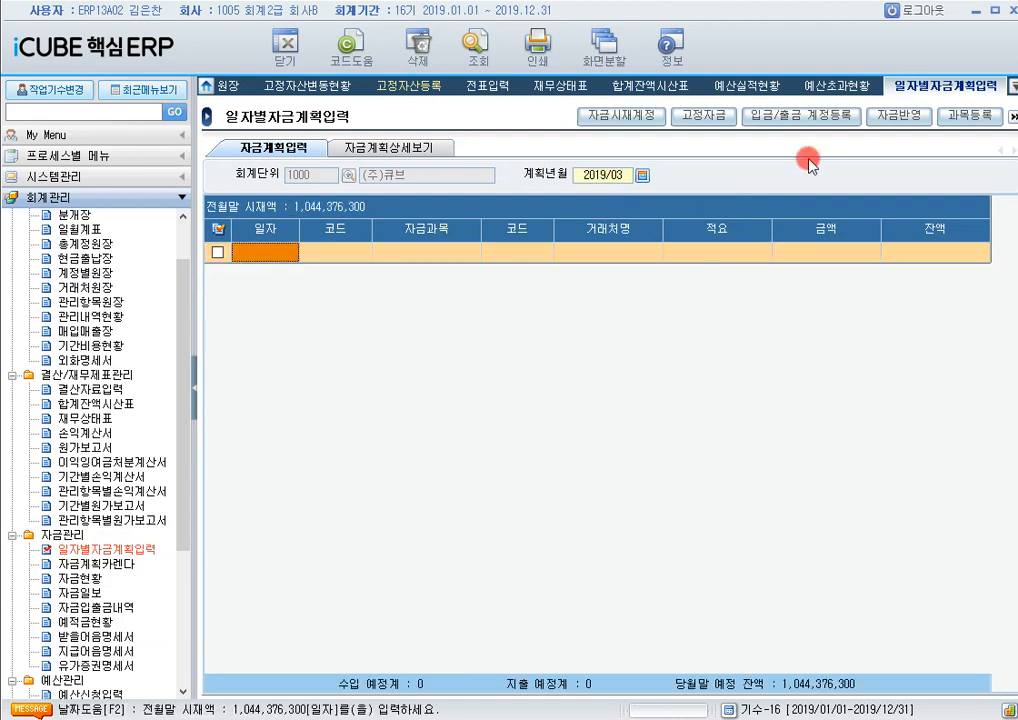
{"action": "left_click", "coordinate": [704, 117]}
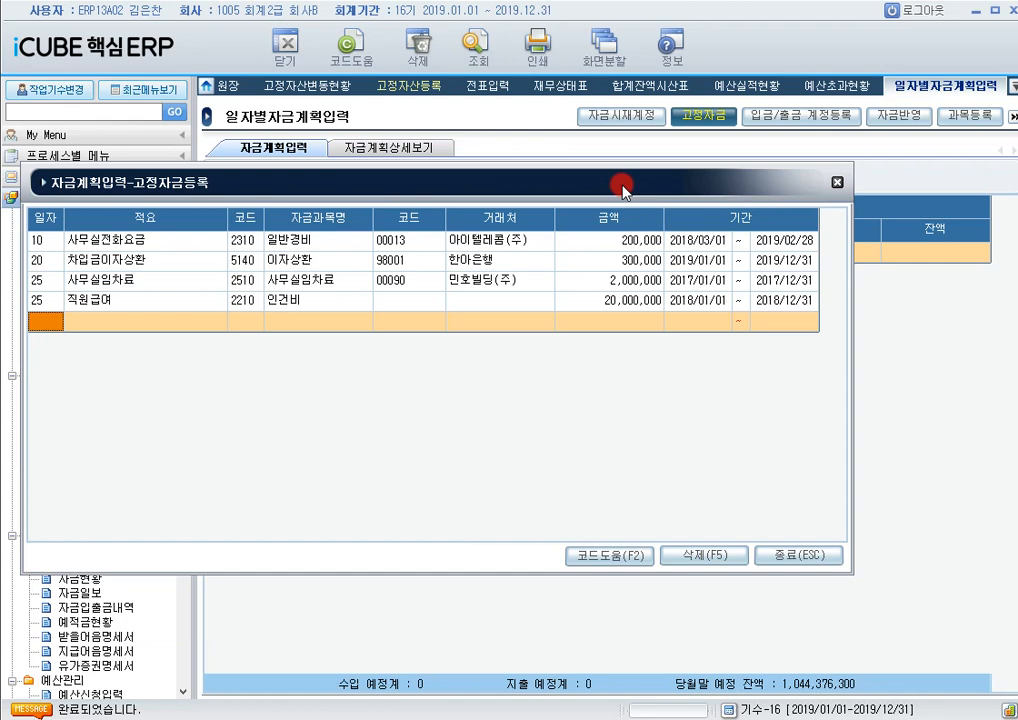
{"action": "left_click_drag", "start_coordinate": [621, 189], "coordinate": [725, 302]}
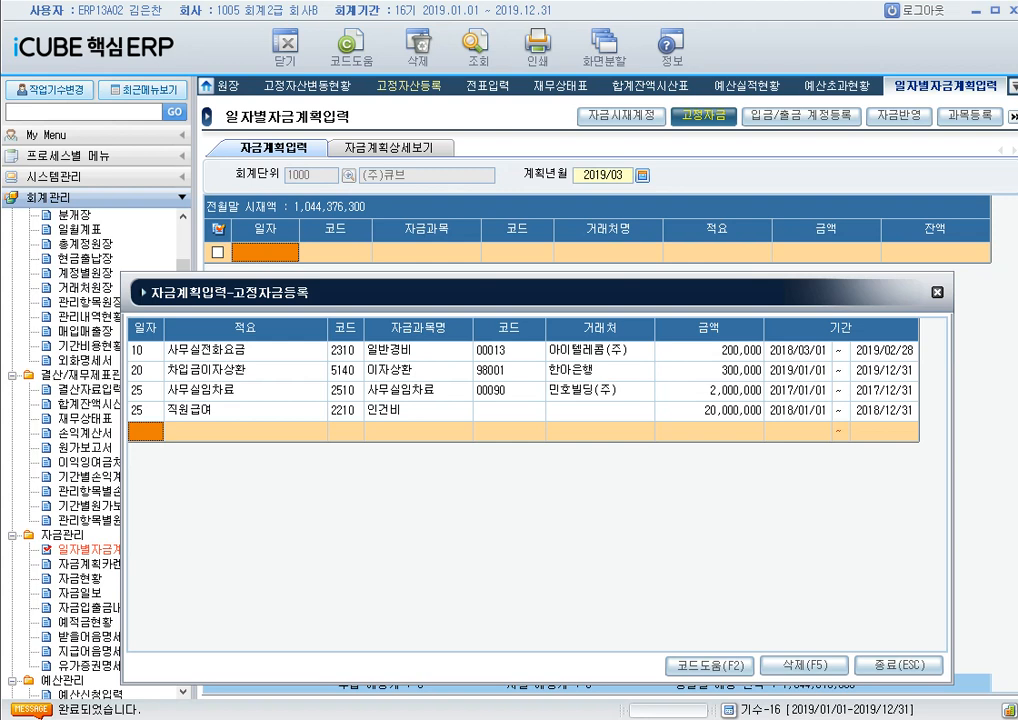
{"action": "left_click", "coordinate": [818, 376]}
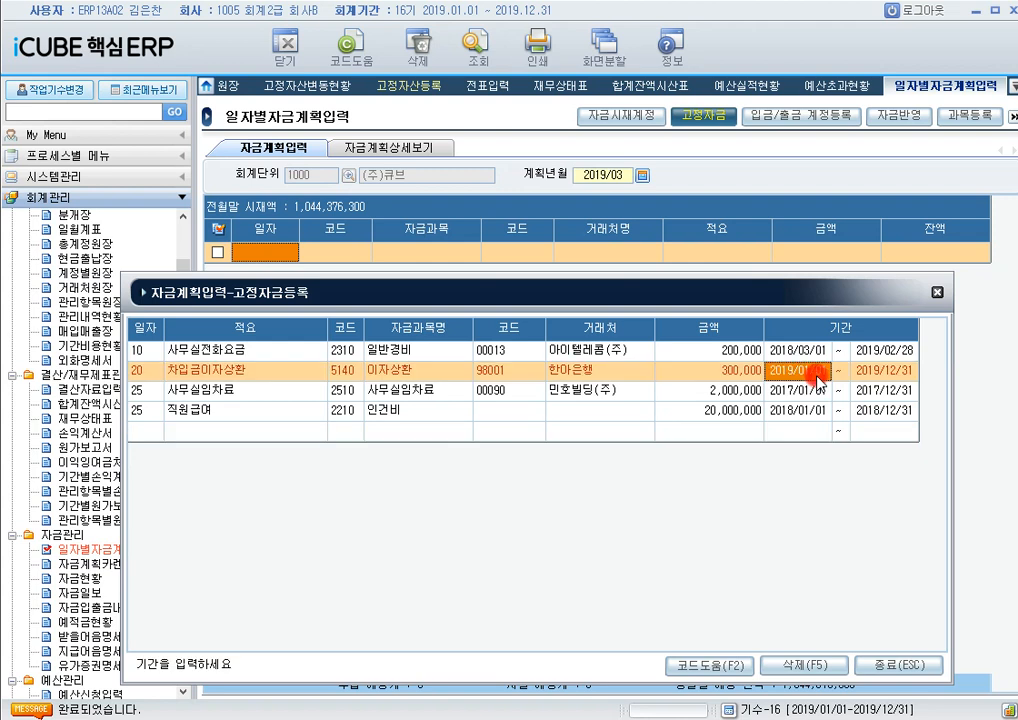
{"action": "left_click", "coordinate": [938, 294]}
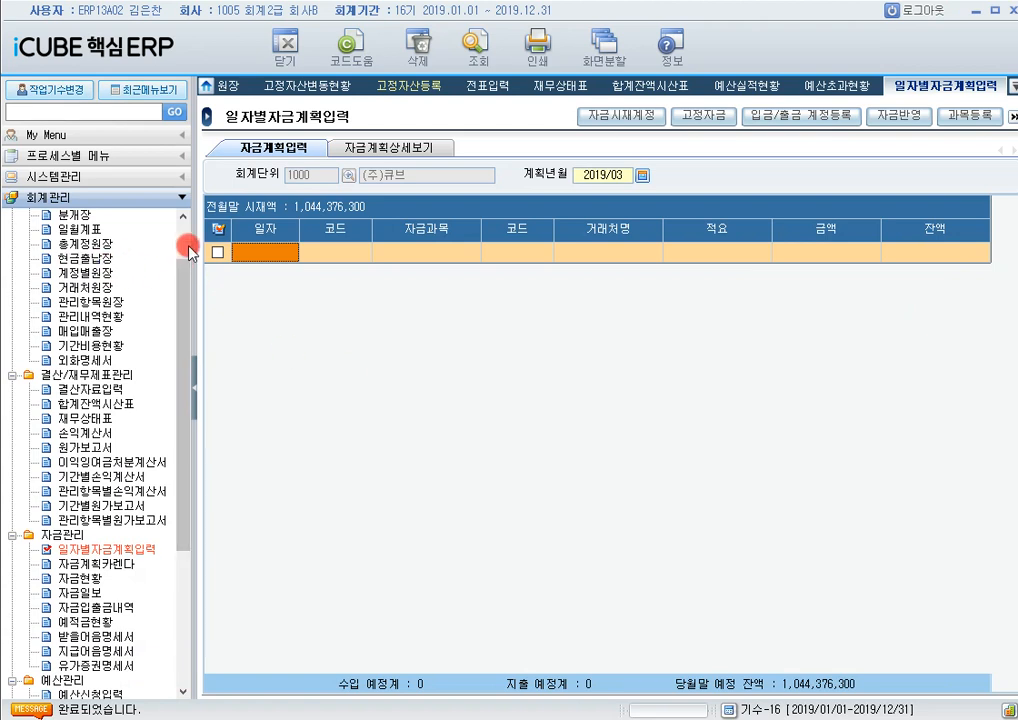
Step: Examine the 기본등록사항 of (주)큐브 in 사업장등록 and return to 회계관리
{"action": "left_click", "coordinate": [160, 178]}
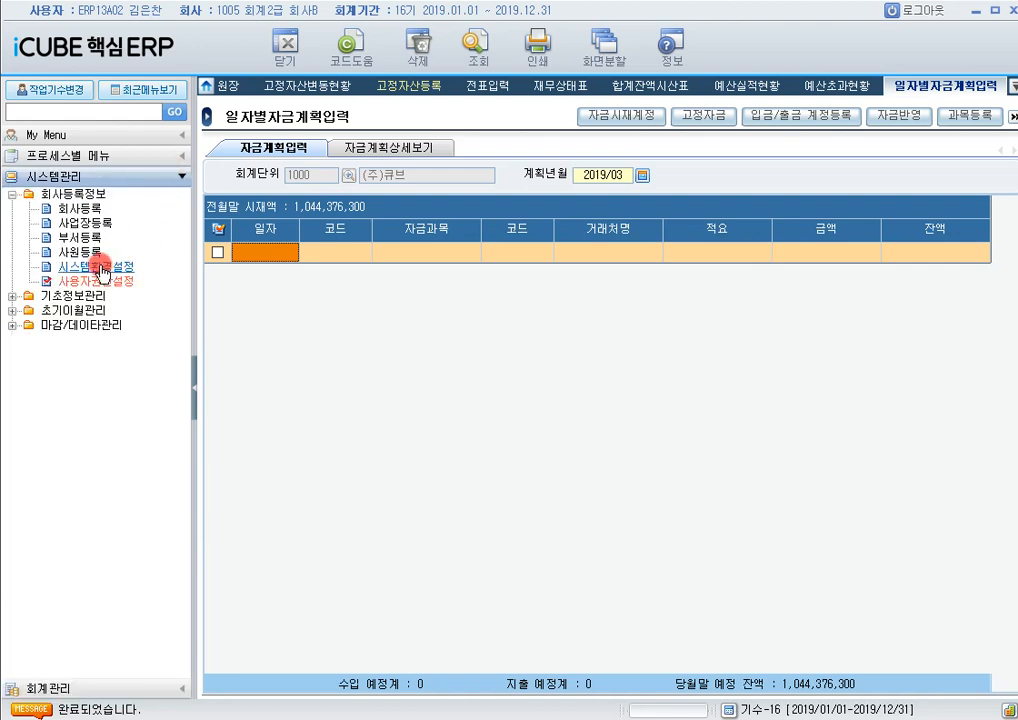
{"action": "left_click", "coordinate": [62, 223]}
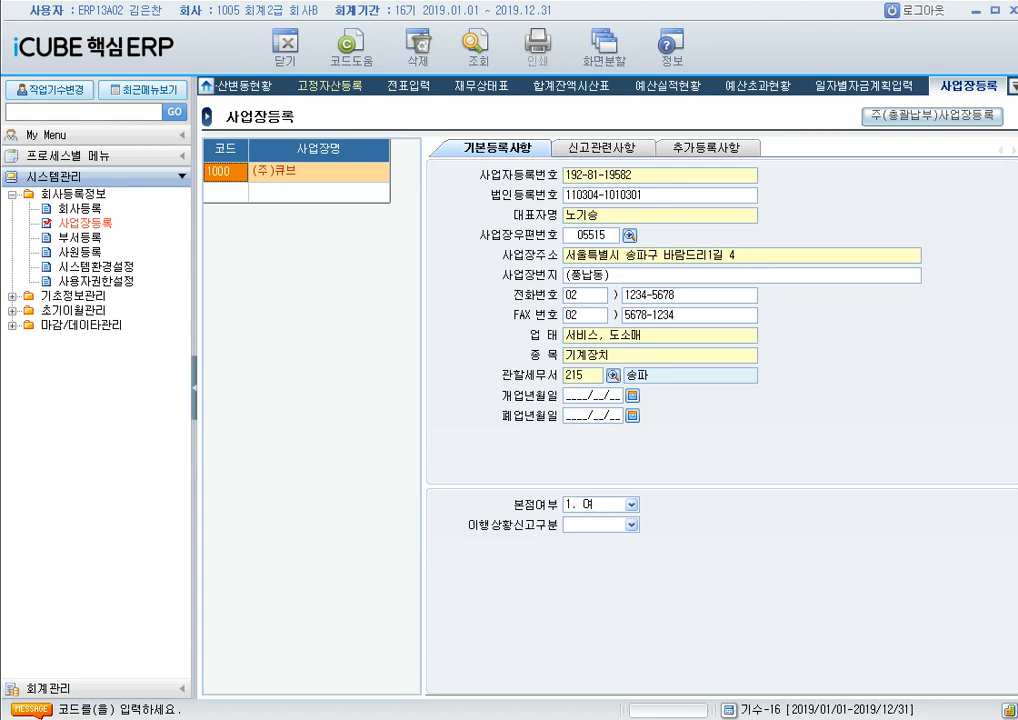
{"action": "left_click", "coordinate": [157, 688]}
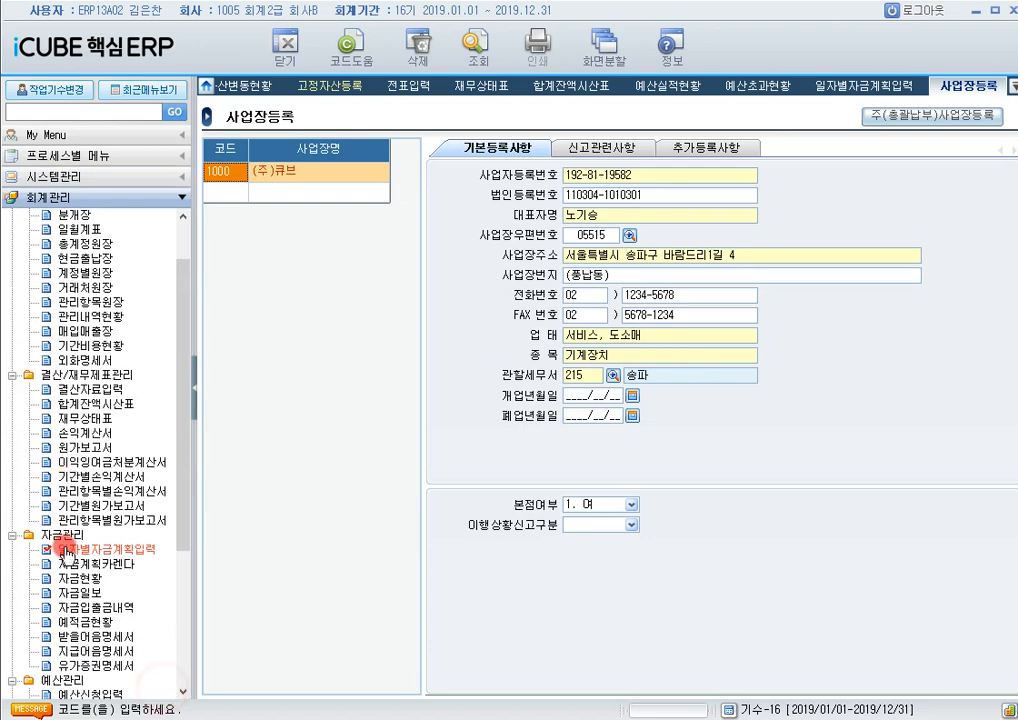
Step: Open 부가세신고서 for (주)큐브 and load the return for the first quarter, 2019/01/01 to 2019/03/31
{"action": "scroll", "coordinate": [62, 560], "scroll_direction": "down", "scroll_amount": 5}
{"action": "scroll", "coordinate": [110, 655], "scroll_direction": "down", "scroll_amount": 3}
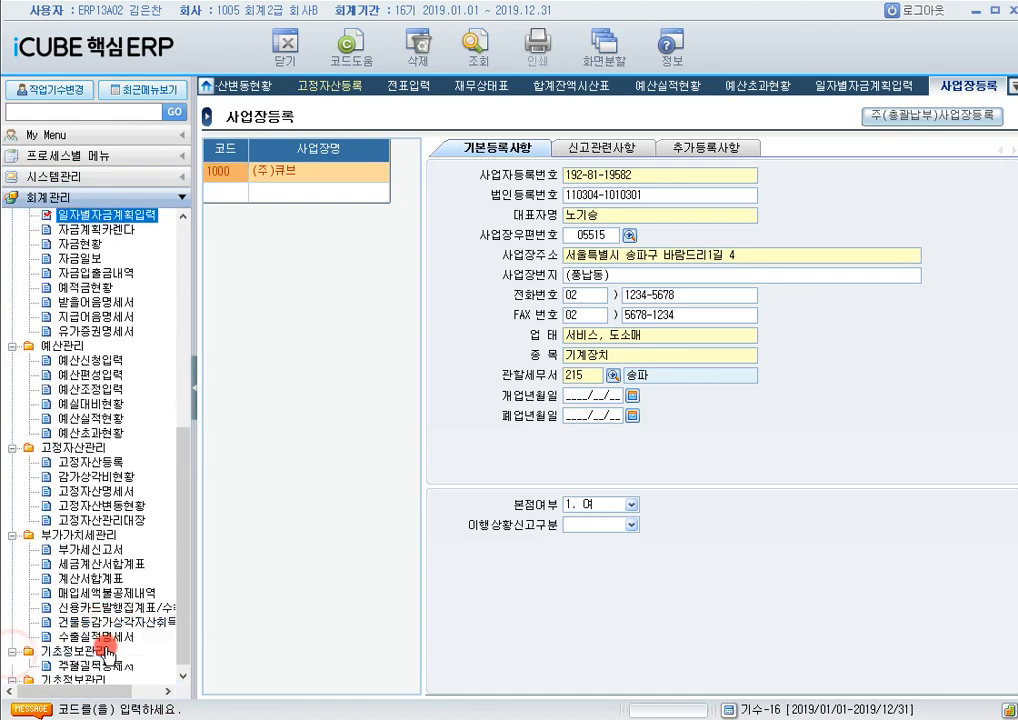
{"action": "left_click", "coordinate": [110, 549]}
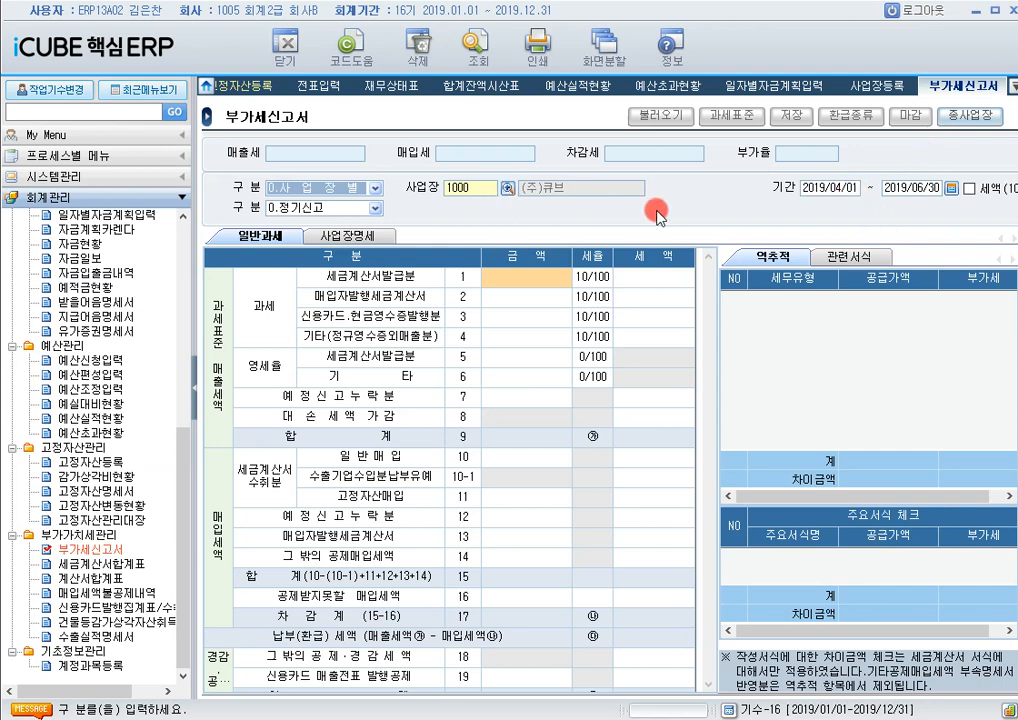
{"action": "left_click", "coordinate": [949, 189]}
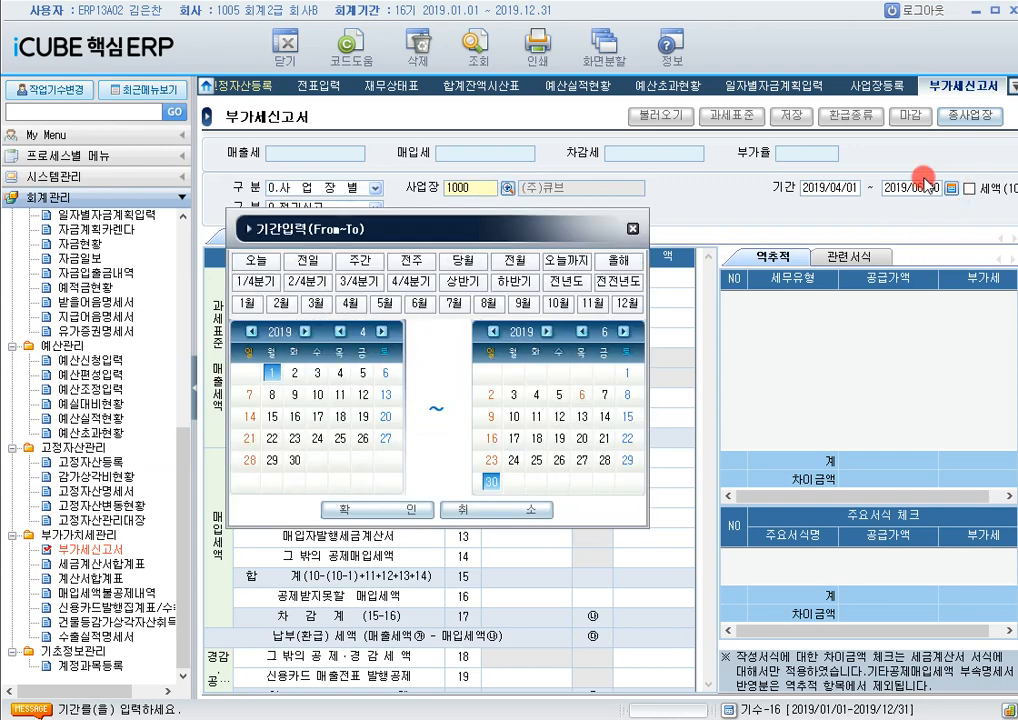
{"action": "left_click", "coordinate": [251, 305]}
{"action": "left_click", "coordinate": [257, 281]}
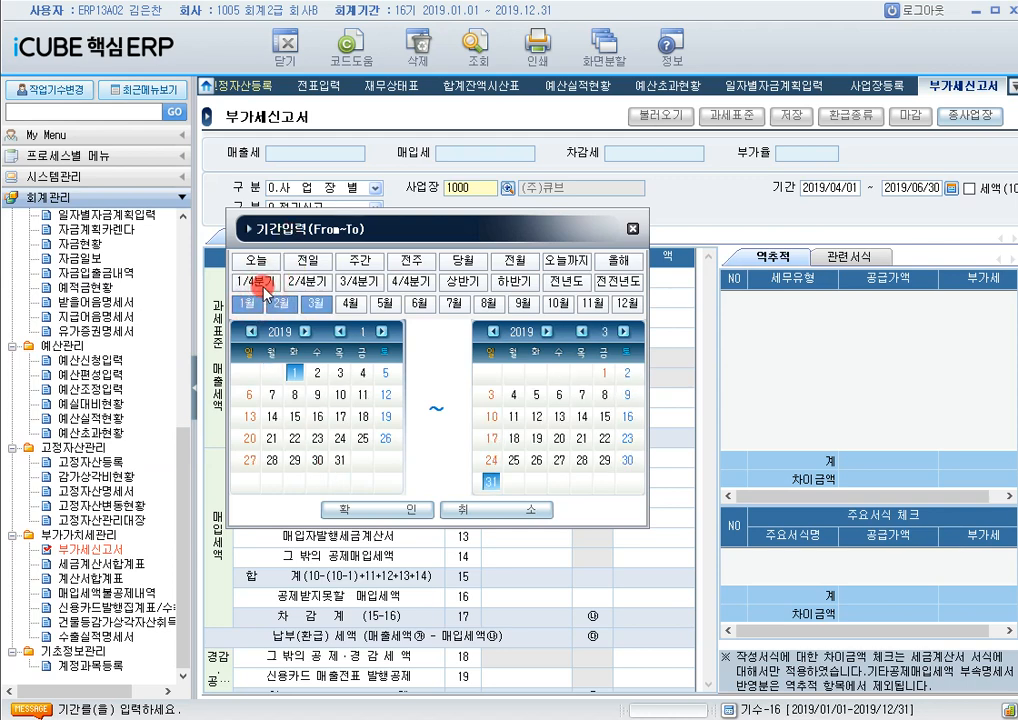
{"action": "left_click", "coordinate": [412, 511]}
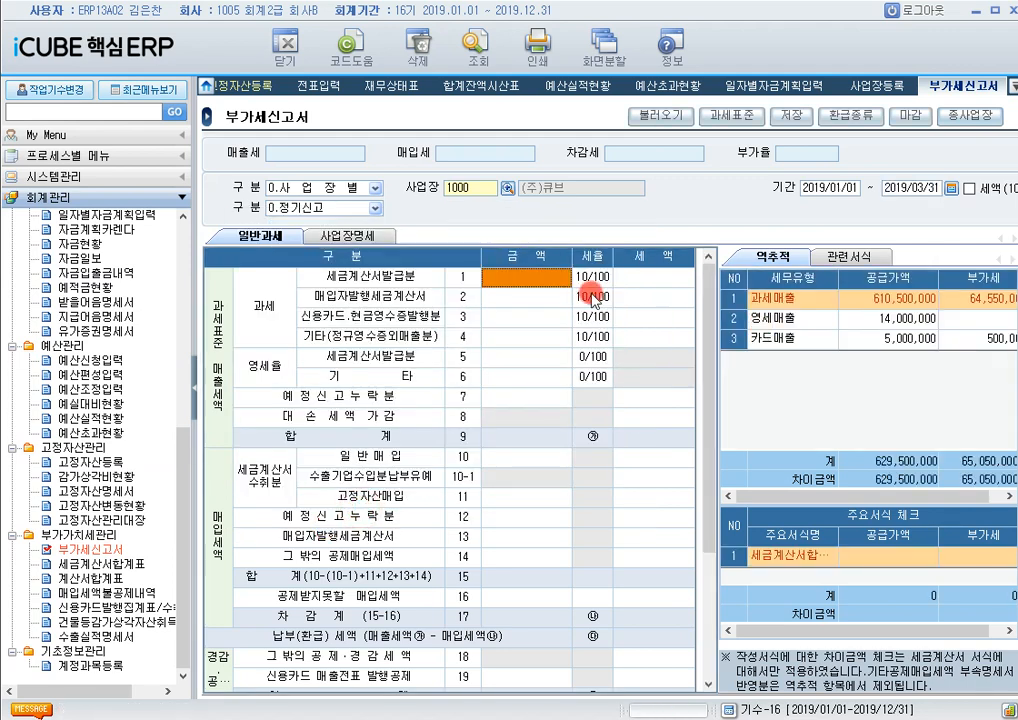
{"action": "left_click", "coordinate": [630, 120]}
{"action": "left_click", "coordinate": [440, 428]}
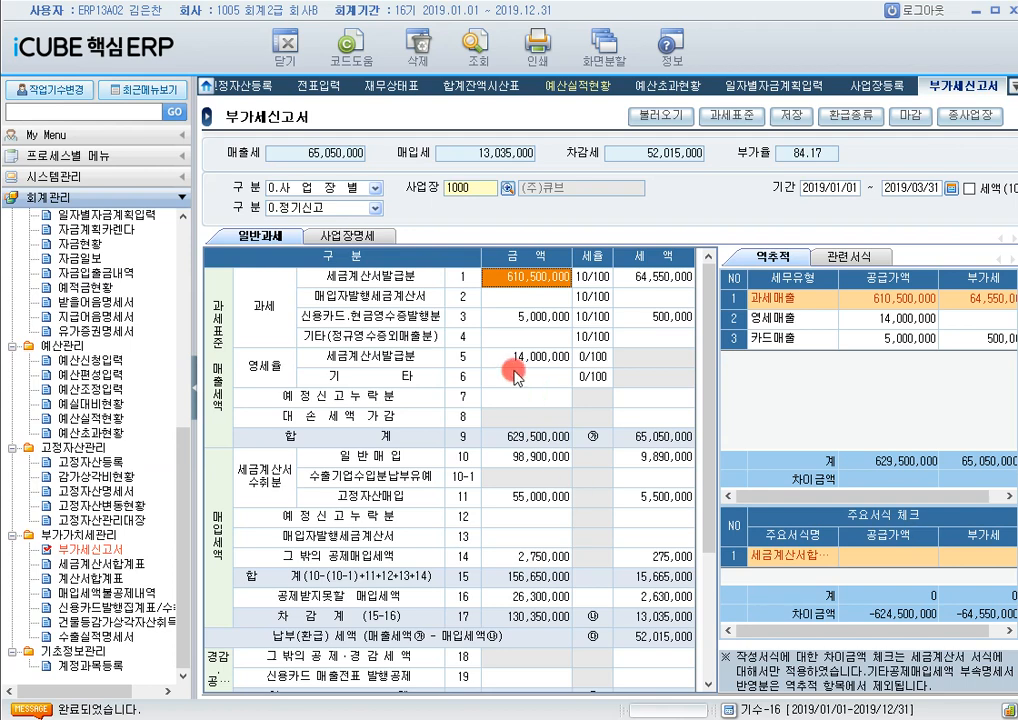
Step: Set the 부가세신고서 period to the second quarter, 2019/04/01 to 2019/06/30
{"action": "left_click", "coordinate": [953, 190]}
{"action": "left_click", "coordinate": [453, 432]}
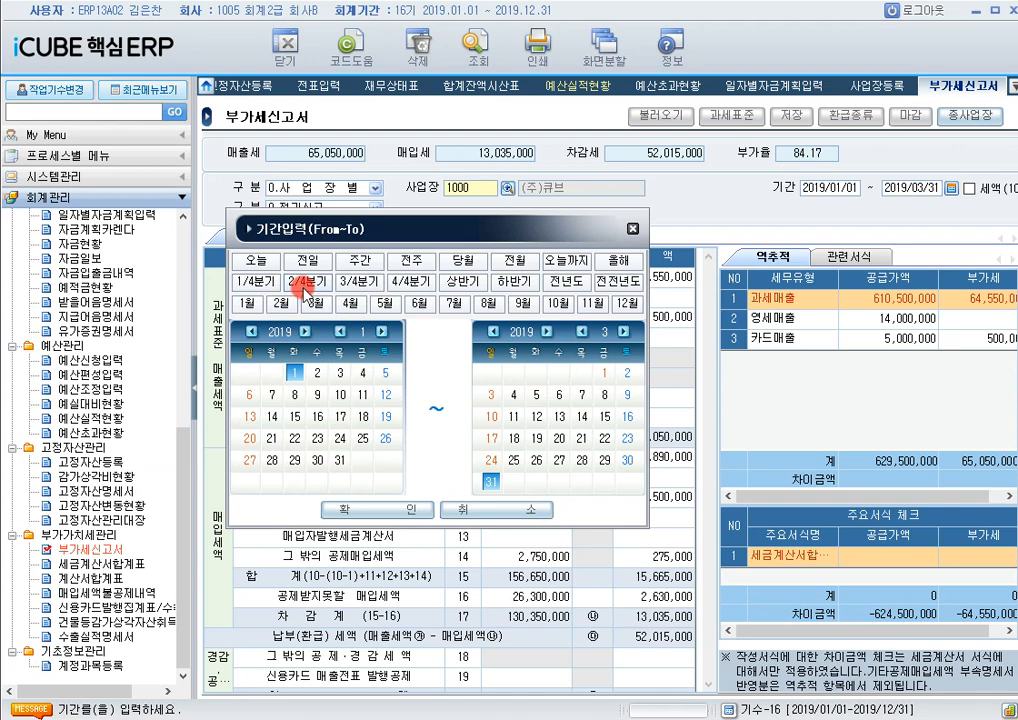
{"action": "left_click", "coordinate": [300, 285]}
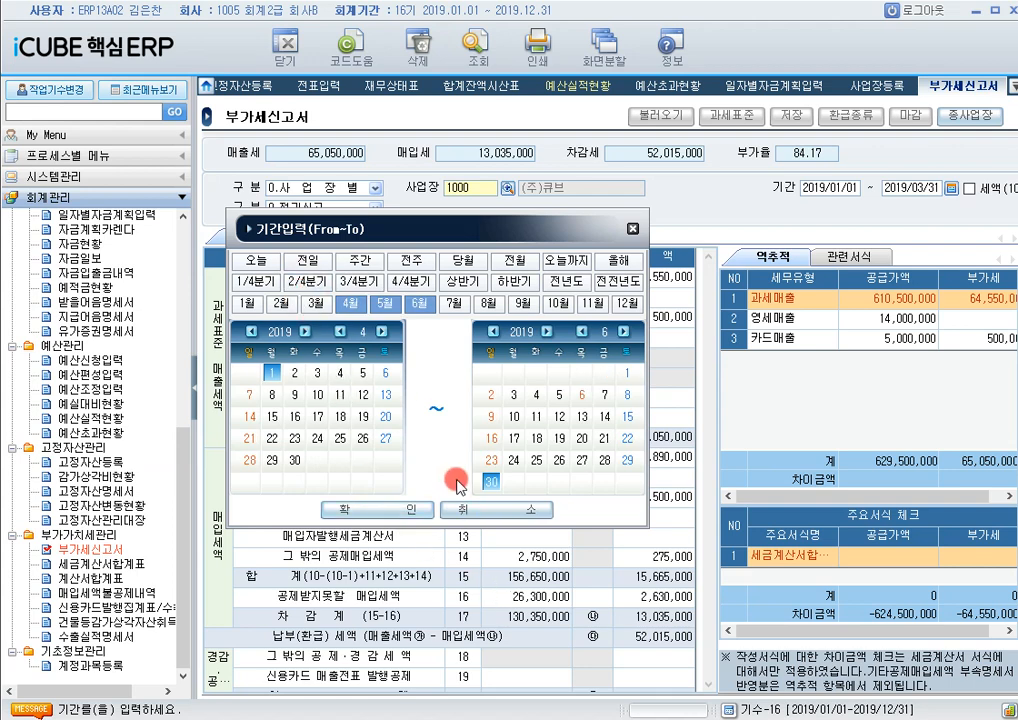
{"action": "left_click", "coordinate": [415, 509]}
Step: Open 전표입력 and load the vouchers dated 2019/4/20
{"action": "left_click_drag", "start_coordinate": [182, 397], "coordinate": [176, 245]}
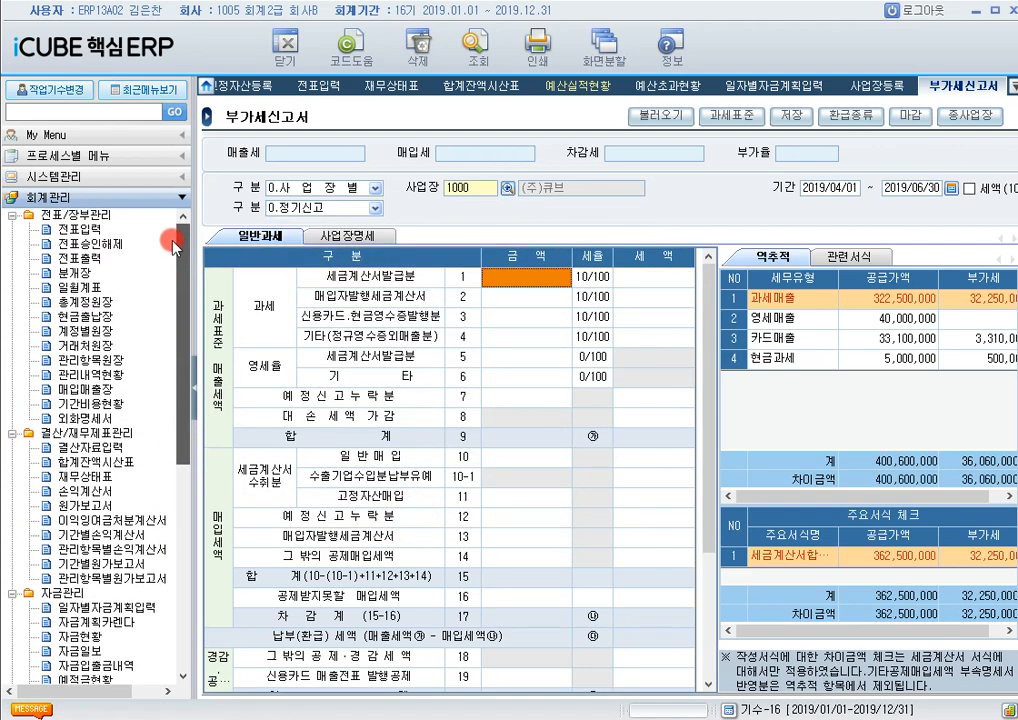
{"action": "left_click", "coordinate": [78, 229]}
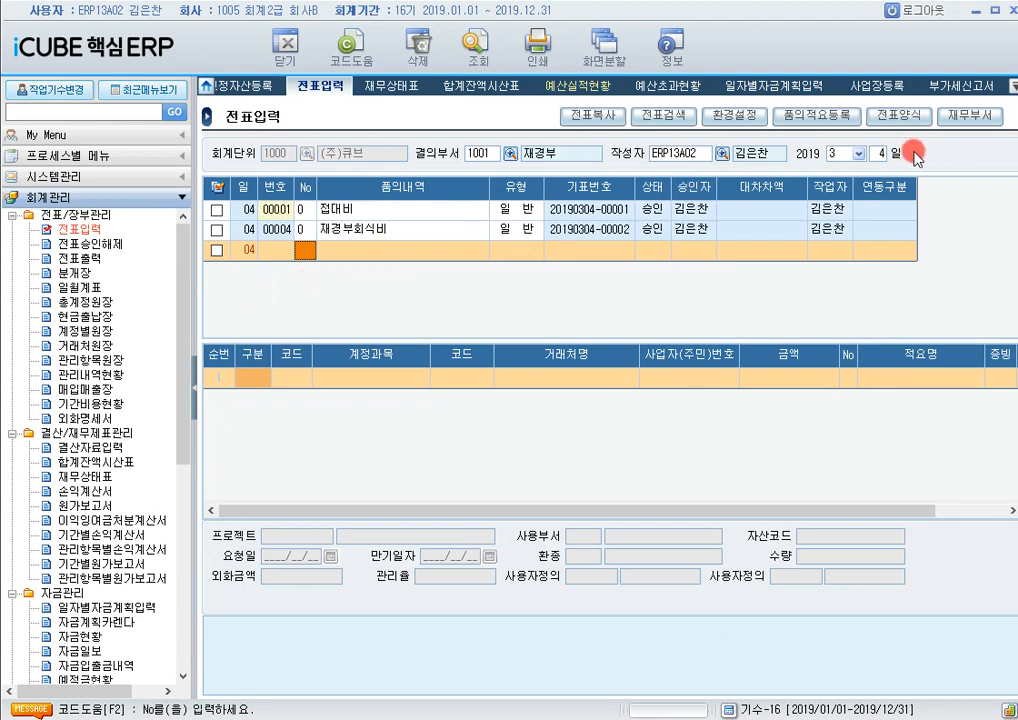
{"action": "left_click", "coordinate": [858, 154]}
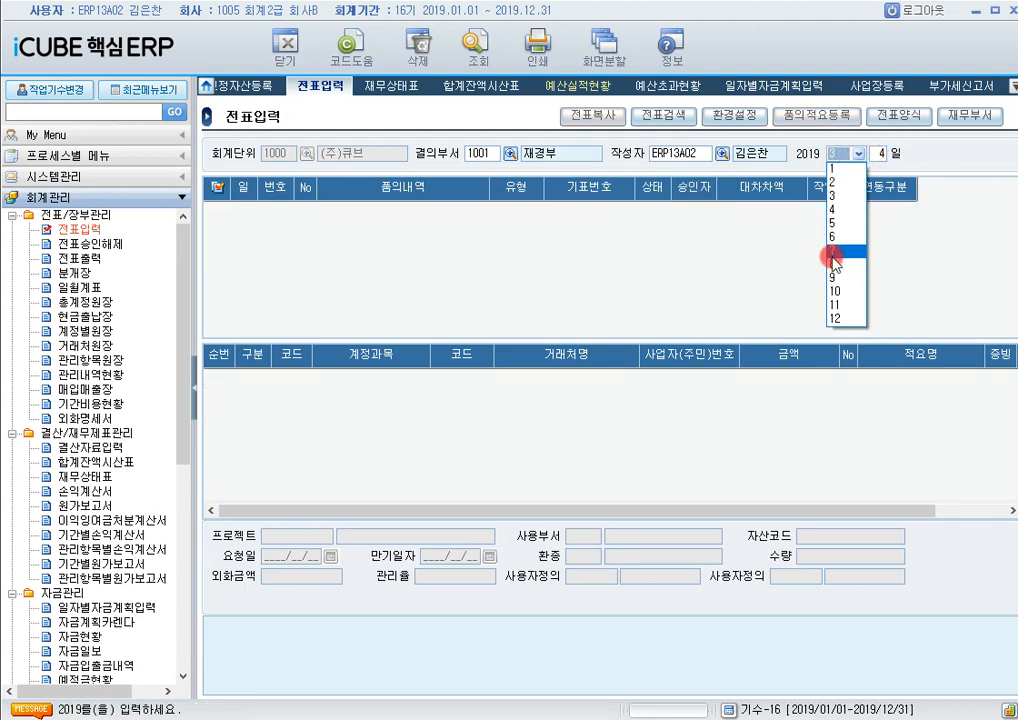
{"action": "left_click", "coordinate": [836, 210]}
{"action": "type", "text": "20"}
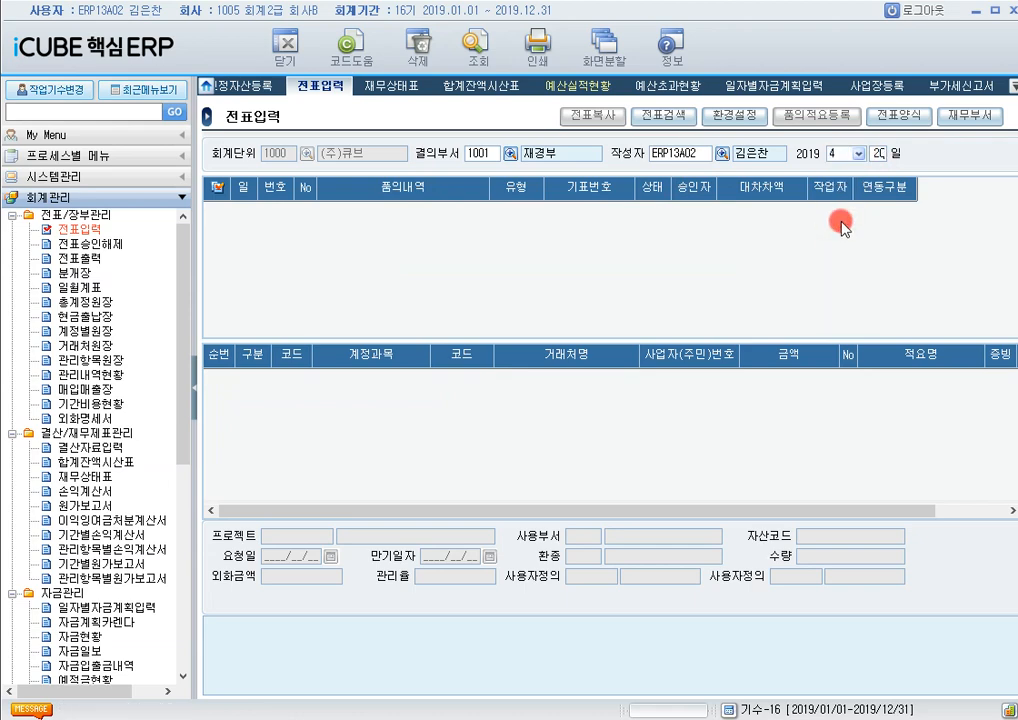
{"action": "key", "text": "Return"}
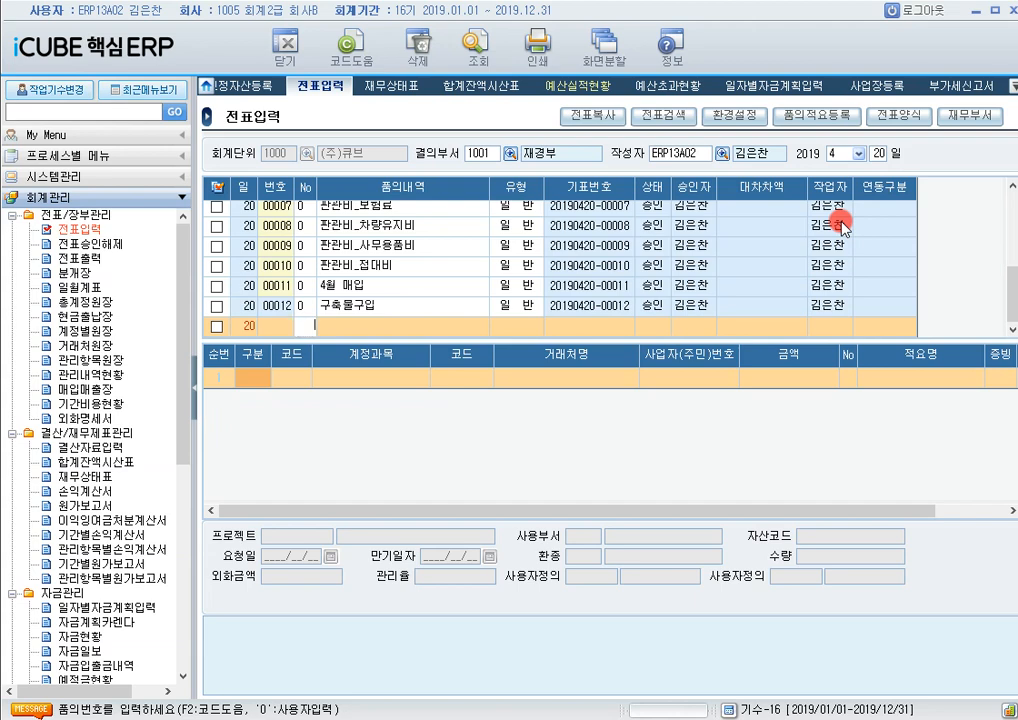
Step: Add a 일반 voucher with the 품의내역 기계장치 구입 on the empty row for day 20
{"action": "left_click", "coordinate": [378, 326]}
{"action": "type", "text": "렐"}
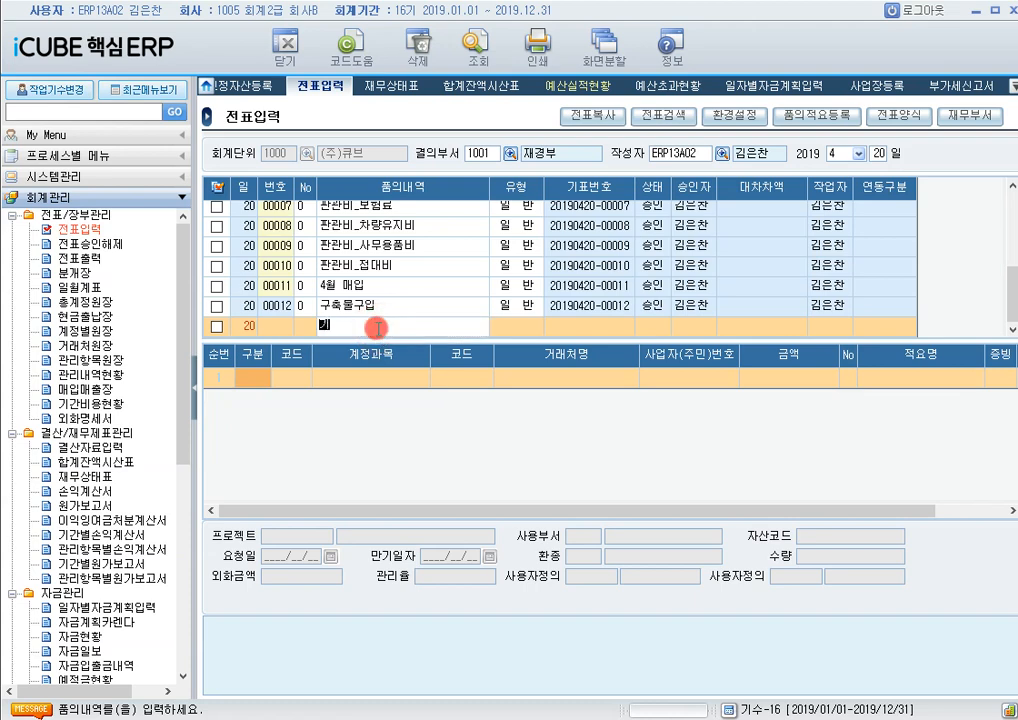
{"action": "type", "text": "기계장치 구입"}
{"action": "key", "text": "Return"}
{"action": "key", "text": "Return"}
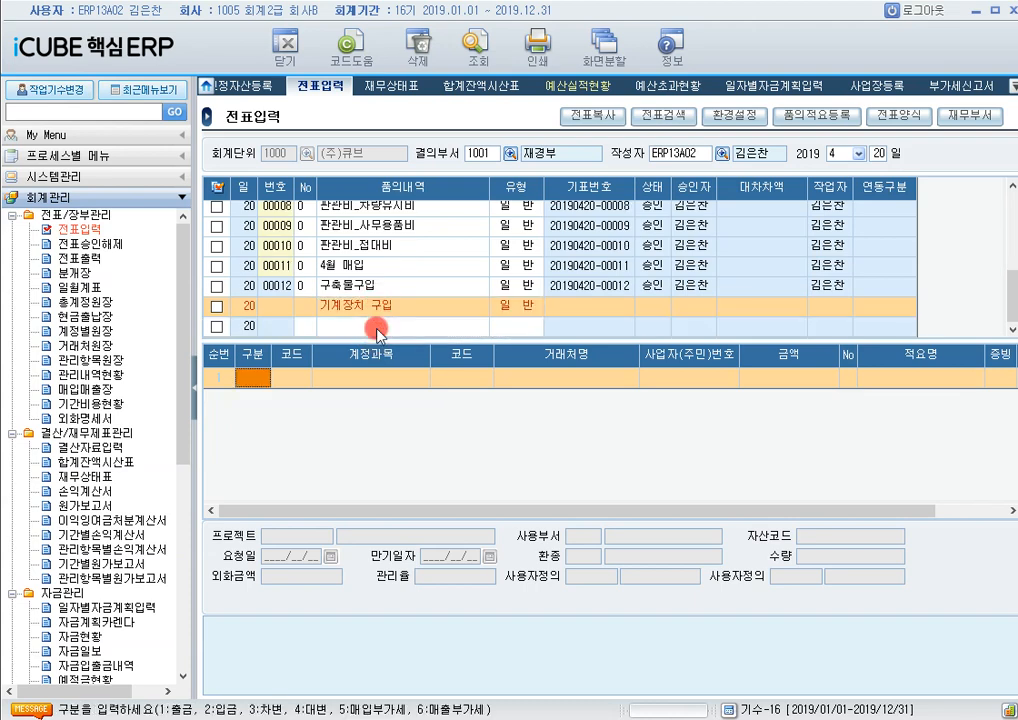
Step: Start a 매입부가세 entry with 거래처 (주)한동테크, 전표유형 1000 매입전표 and 세무구분 21 과세매입
{"action": "type", "text": "5"}
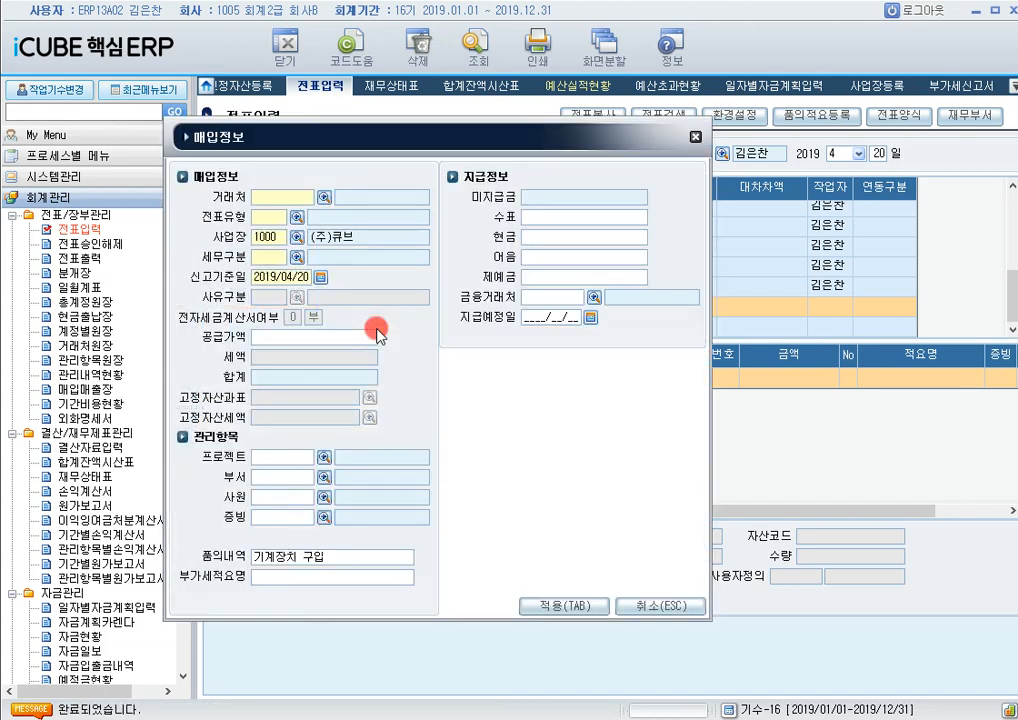
{"action": "type", "text": "한동테크"}
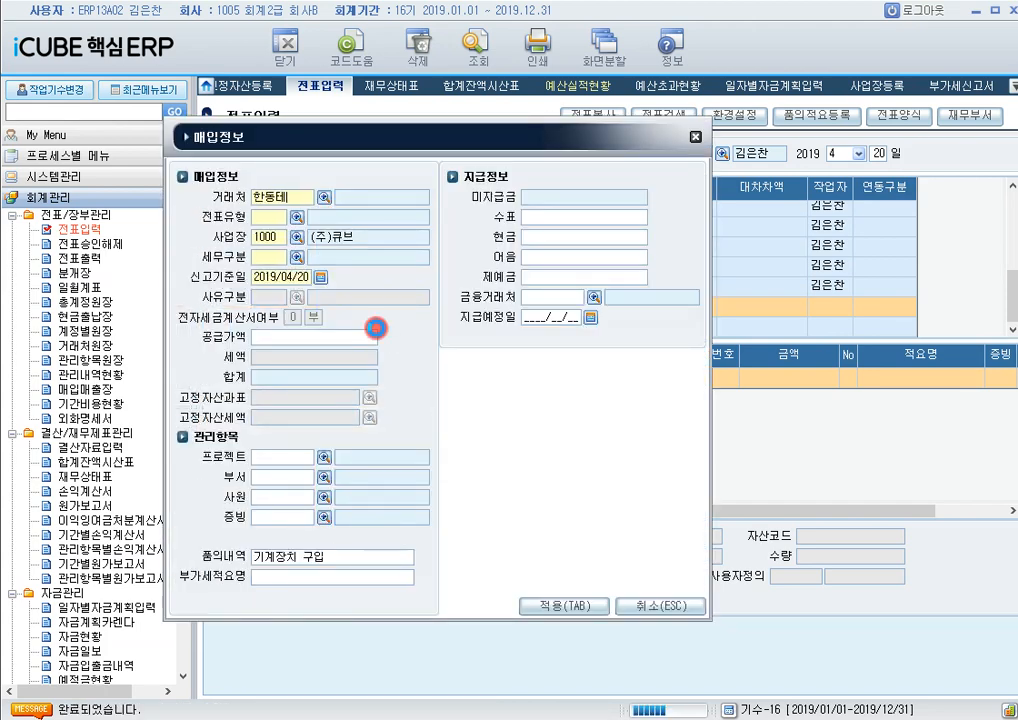
{"action": "key", "text": "Return"}
{"action": "type", "text": "1000"}
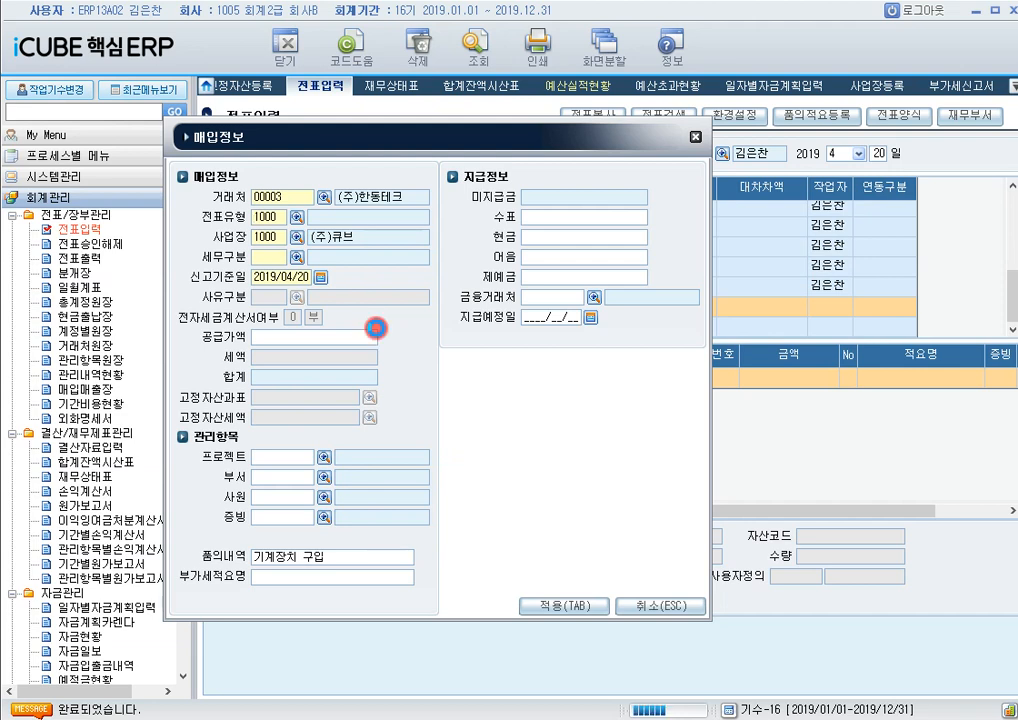
{"action": "key", "text": "Return"}
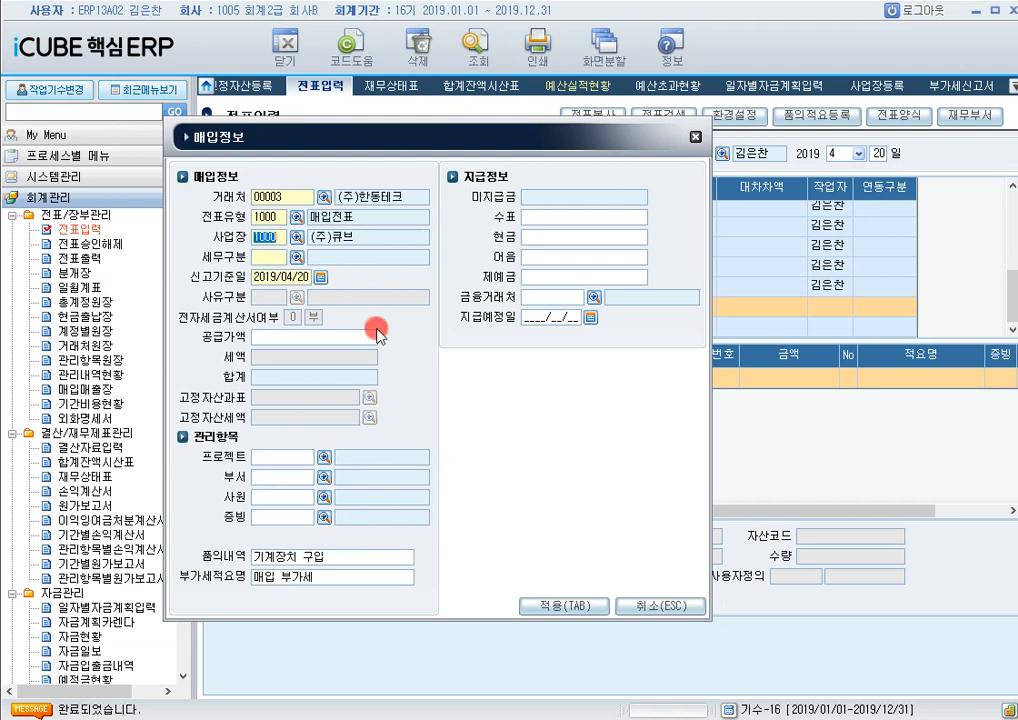
{"action": "key", "text": "Return"}
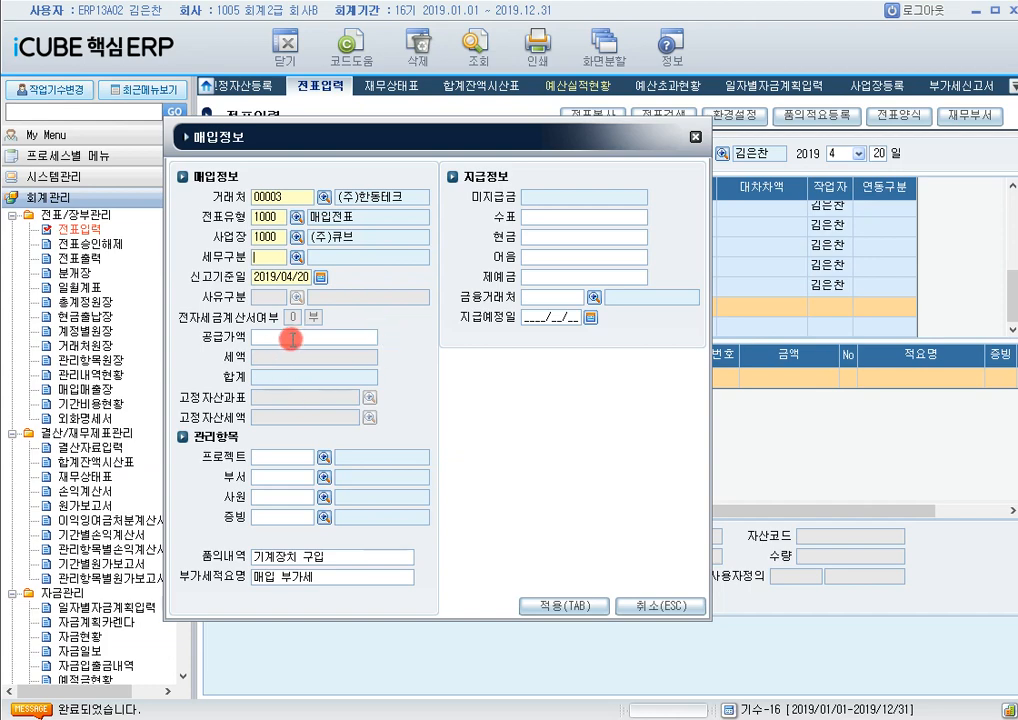
{"action": "left_click", "coordinate": [302, 263]}
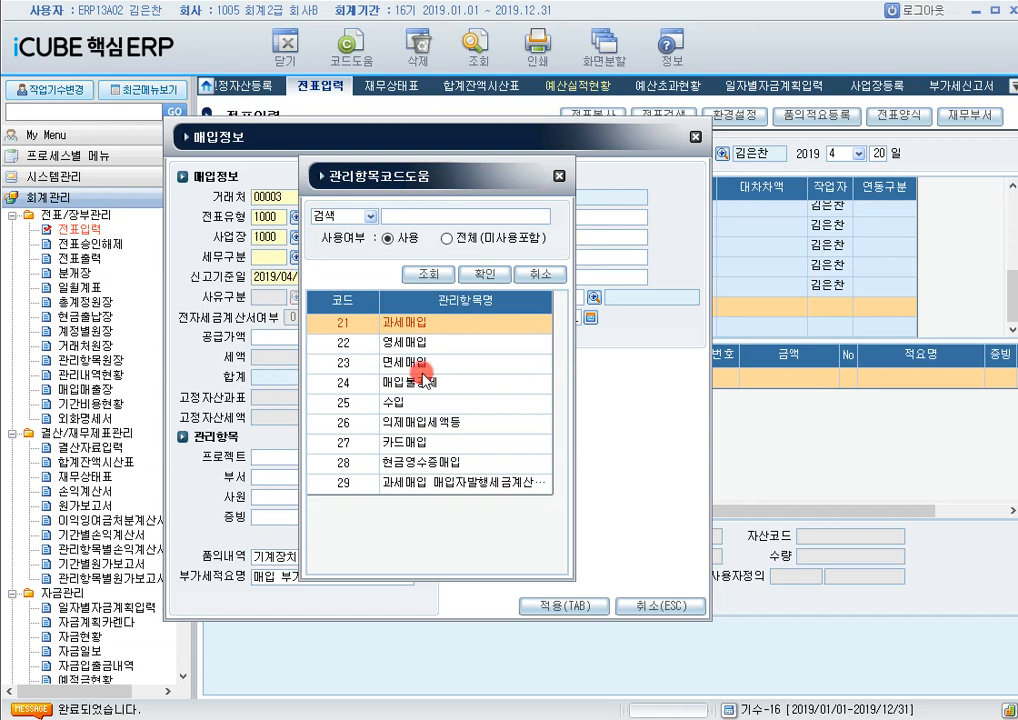
{"action": "double_click", "coordinate": [432, 324]}
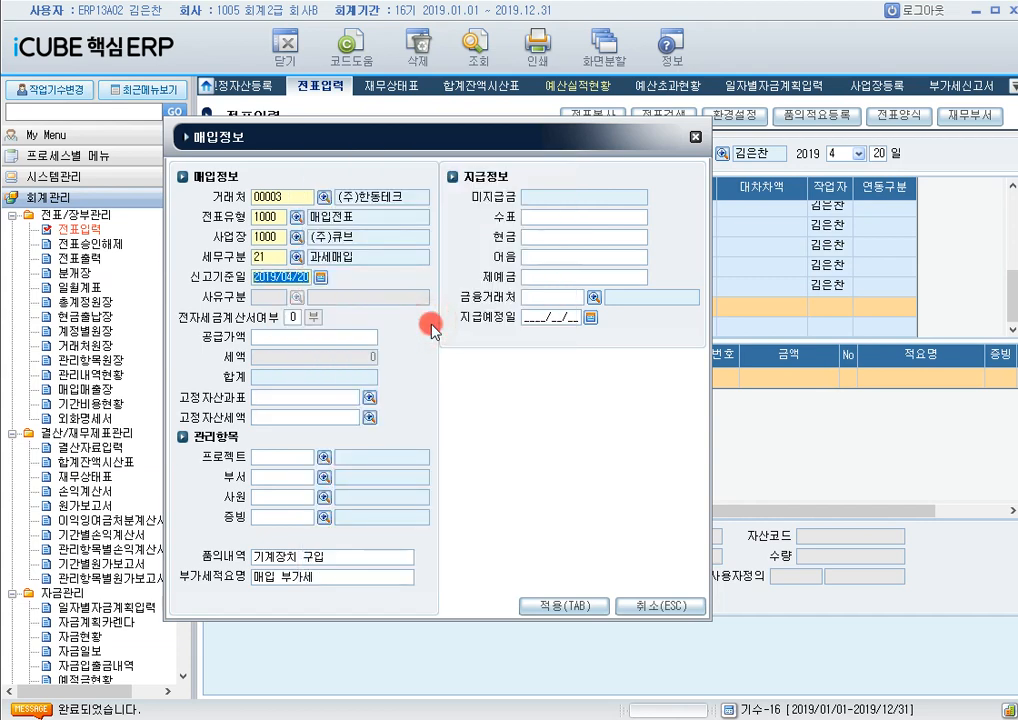
Step: Set 전자세금계산서여부 to 1 (여) and the 공급가액 to 2,000,000
{"action": "left_click", "coordinate": [292, 316]}
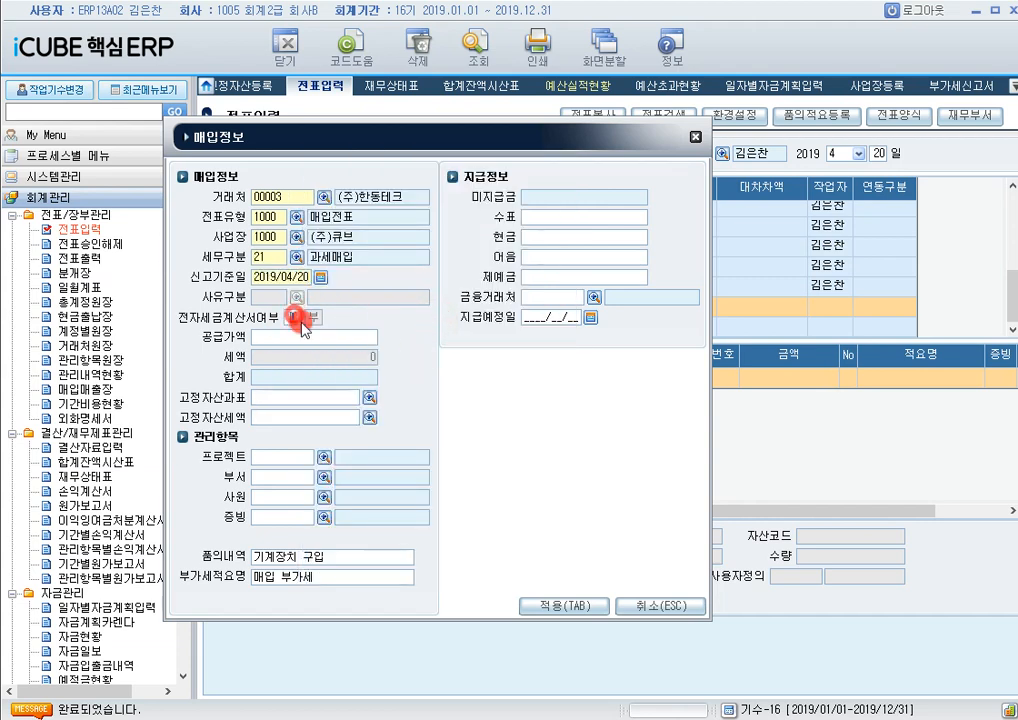
{"action": "type", "text": "1"}
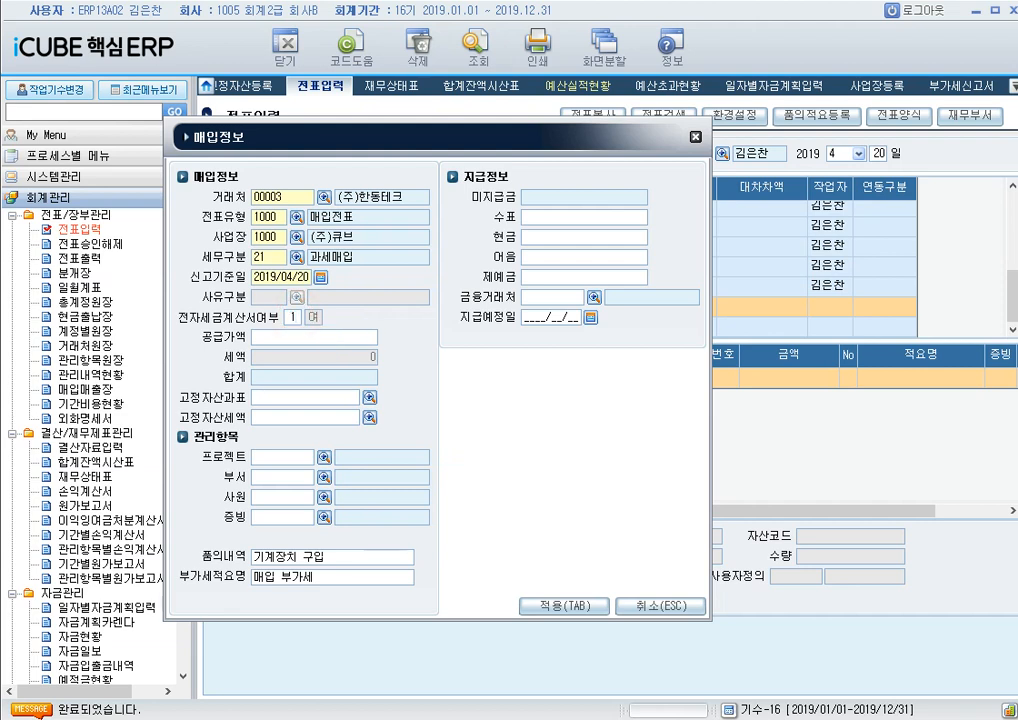
{"action": "key", "text": "Return"}
{"action": "type", "text": "2000000"}
{"action": "key", "text": "Return"}
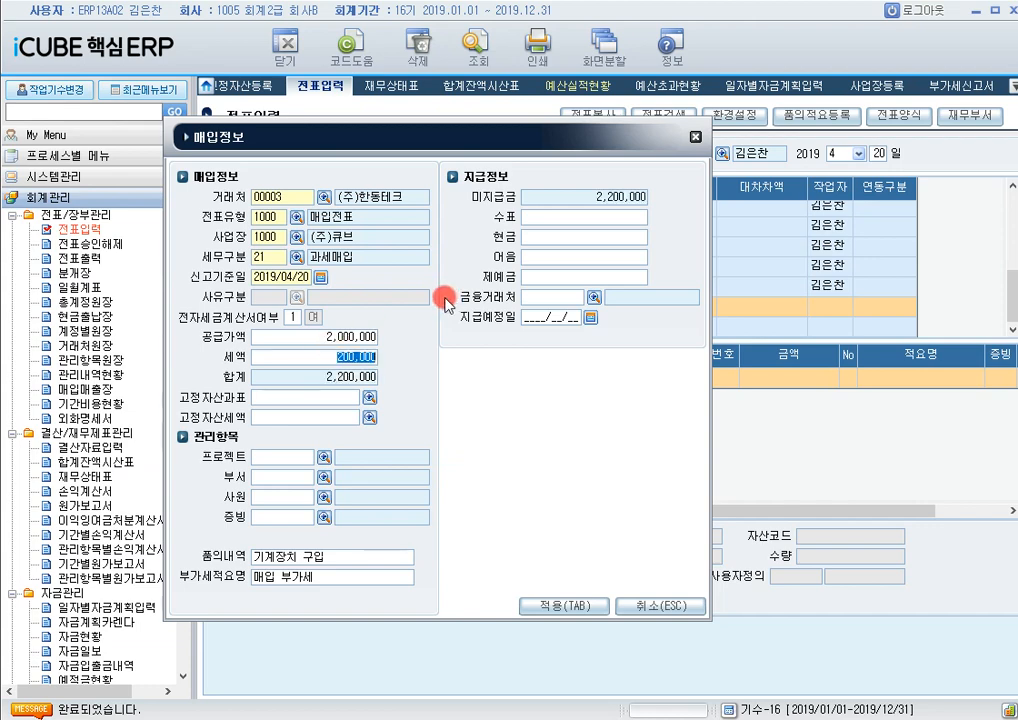
Step: Record the 감가상각자산 취득내용 in the 기계장치 row as 기계장치 with a 공급가액 of 2,000,000, and close the form
{"action": "left_click", "coordinate": [368, 401]}
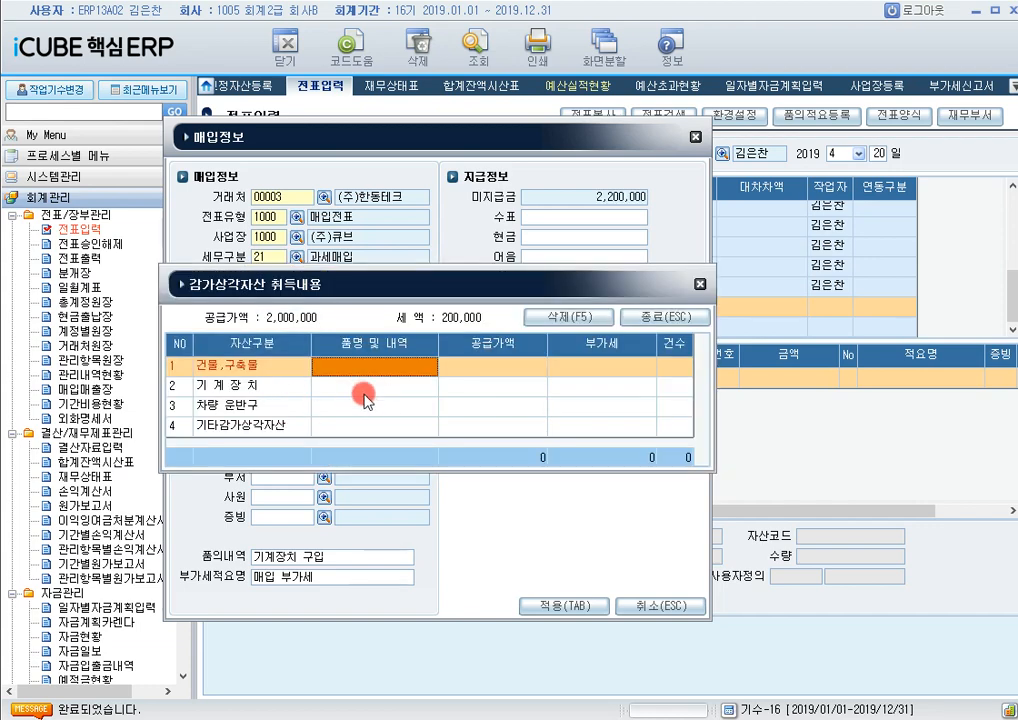
{"action": "left_click", "coordinate": [364, 390]}
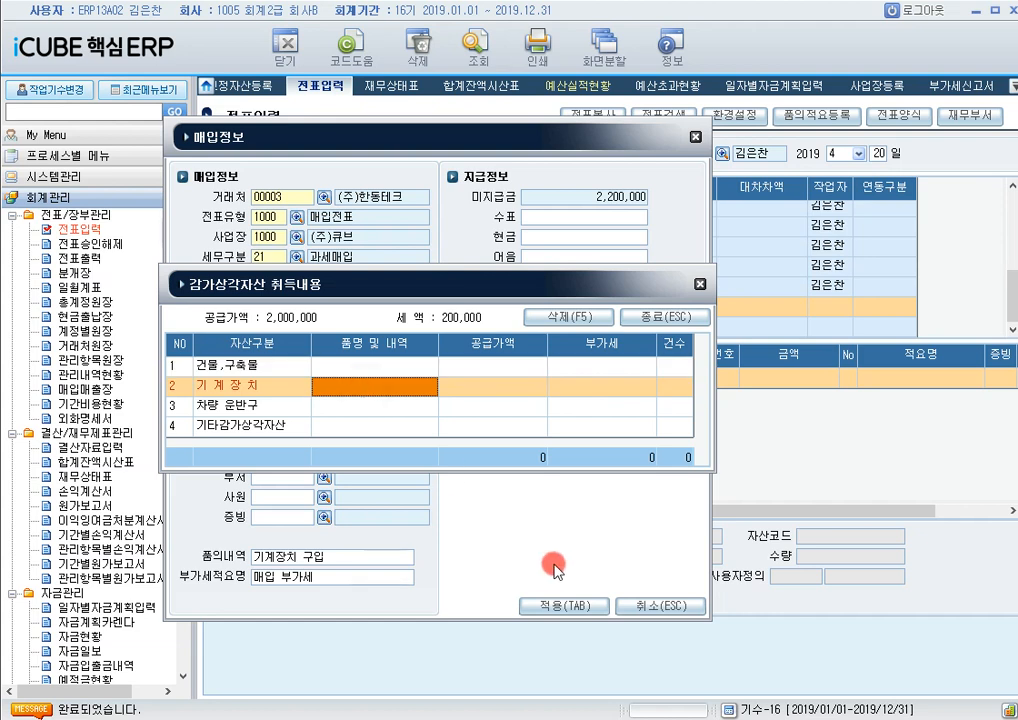
{"action": "type", "text": "기계자"}
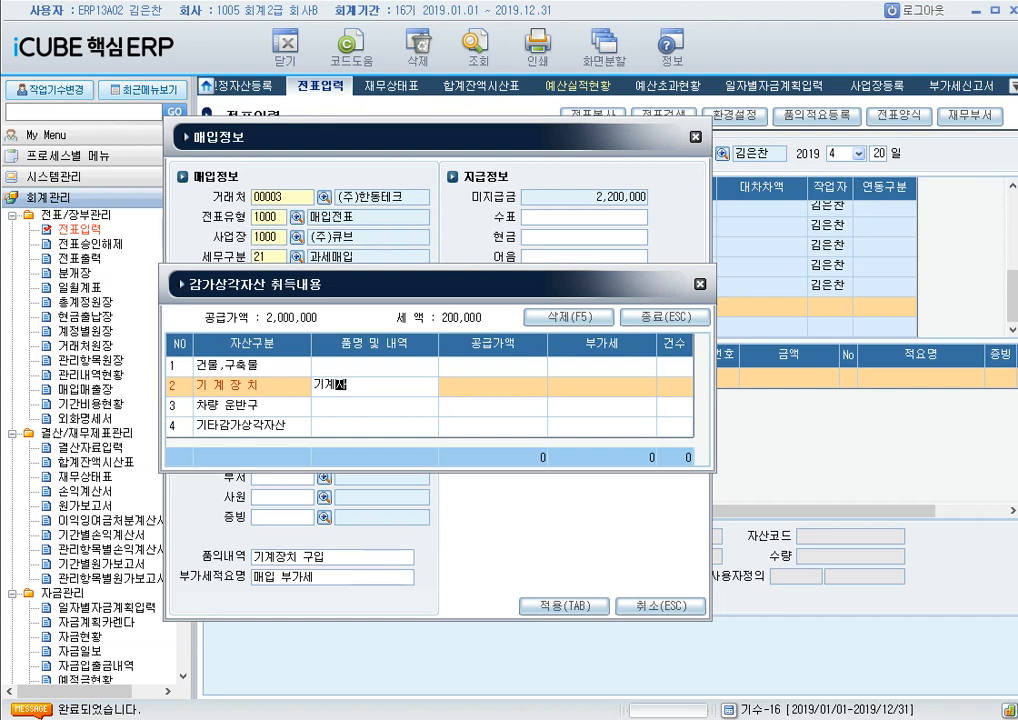
{"action": "type", "text": "장치"}
{"action": "key", "text": "Return"}
{"action": "type", "text": "2000000"}
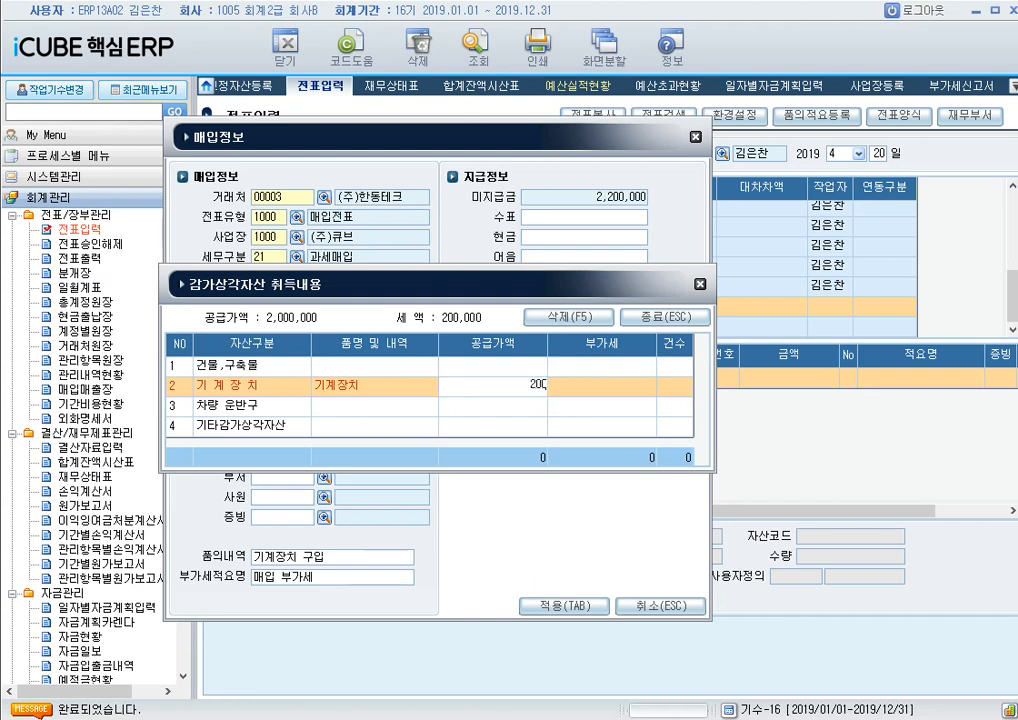
{"action": "key", "text": "Return"}
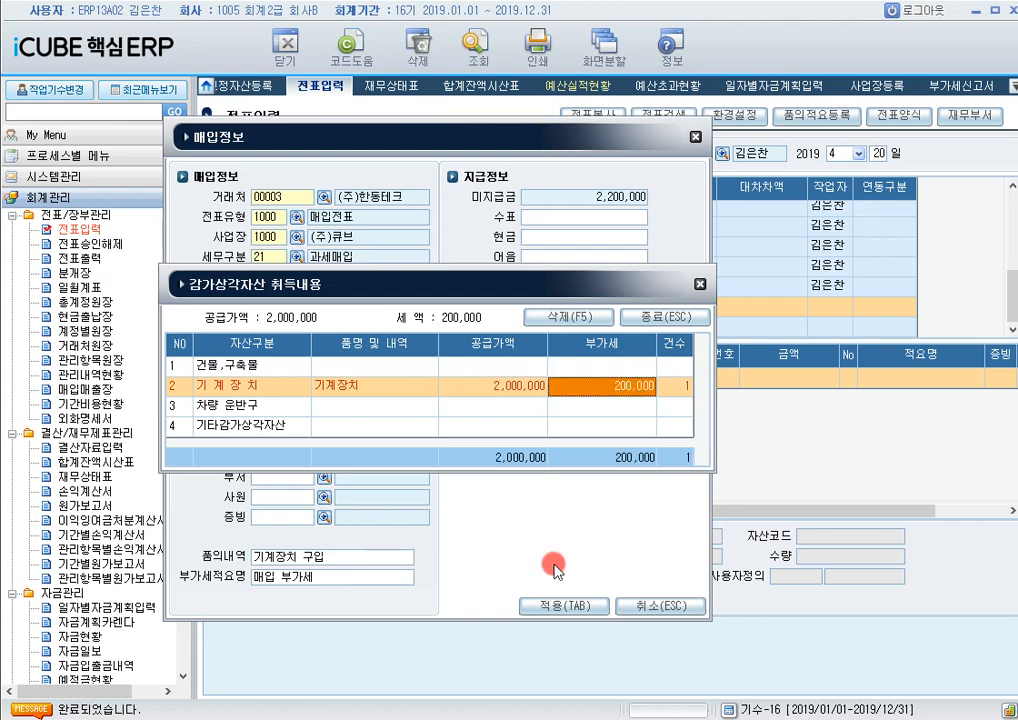
{"action": "key", "text": "Return"}
{"action": "key", "text": "Return"}
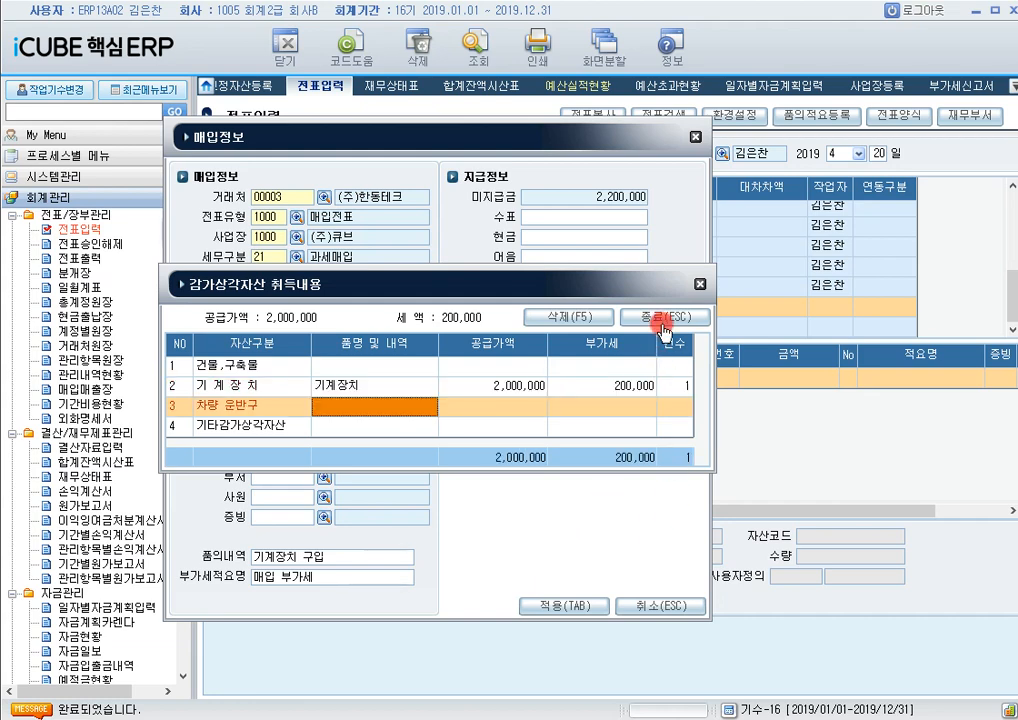
{"action": "left_click", "coordinate": [664, 316]}
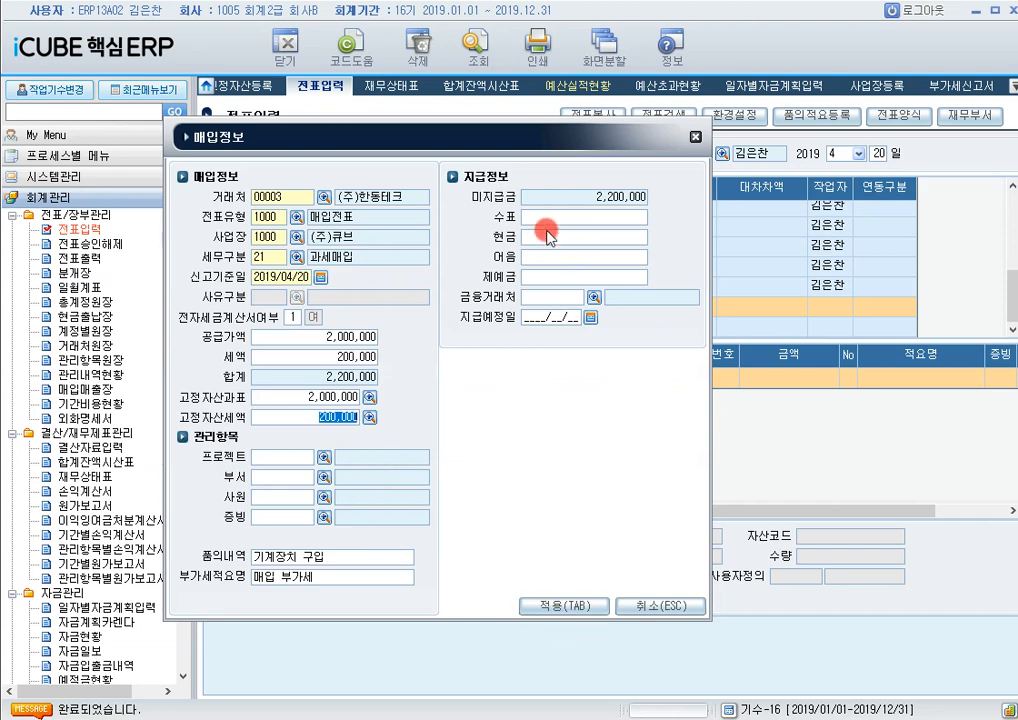
Step: Apply the 매입정보 to the voucher and change the 상품 debit line's account to 20600 기계장치
{"action": "left_click", "coordinate": [565, 606]}
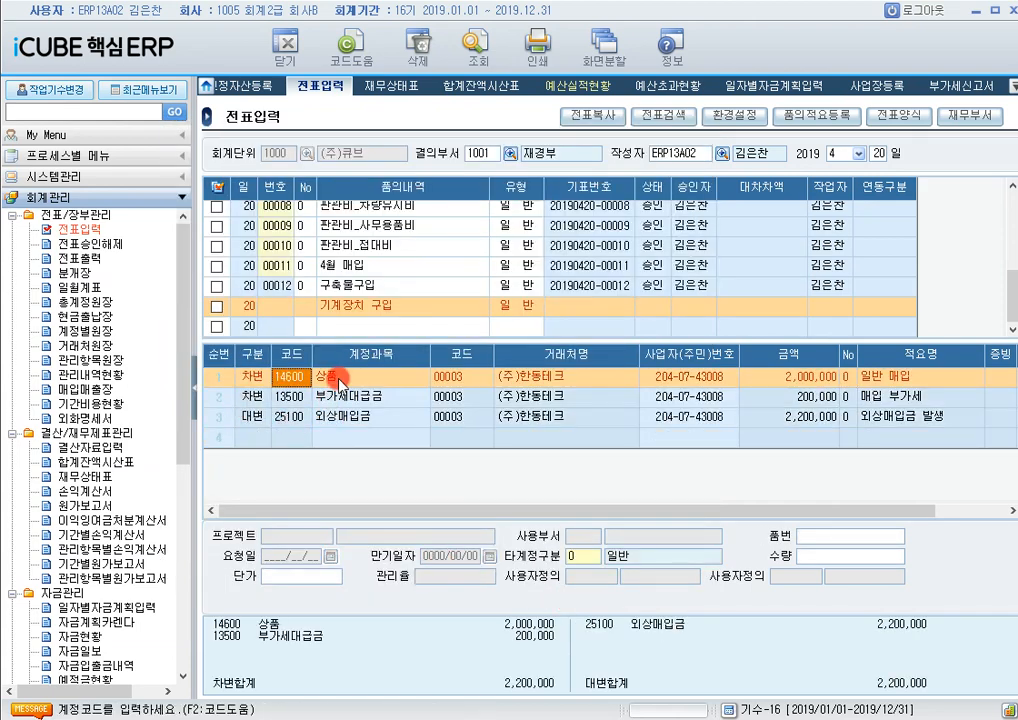
{"action": "type", "text": "20600"}
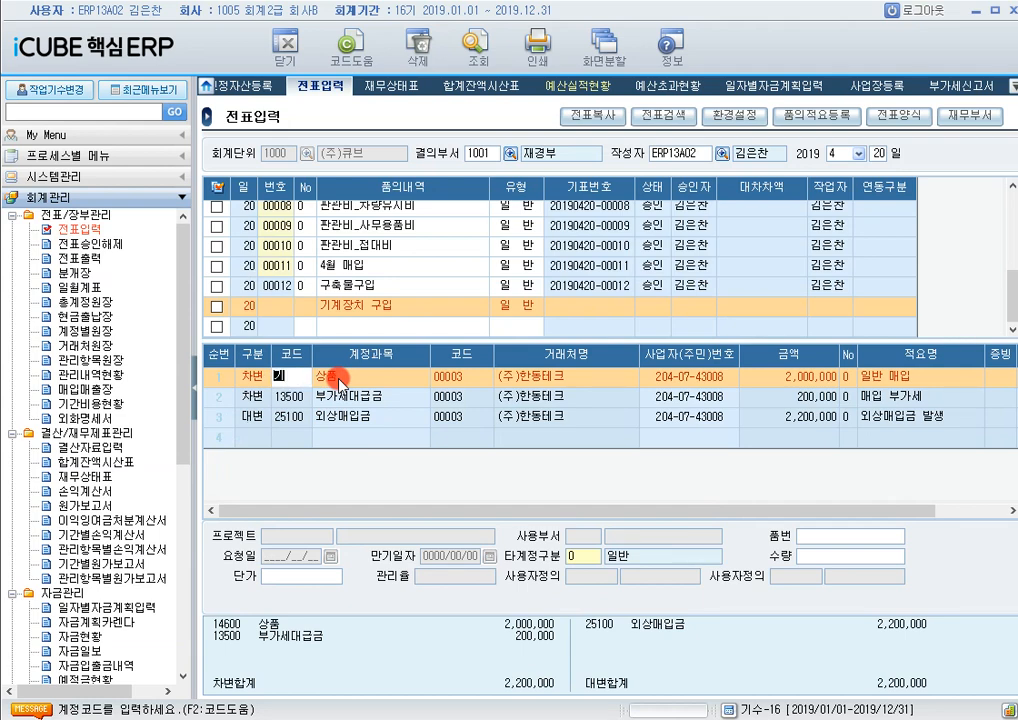
{"action": "key", "text": "Return"}
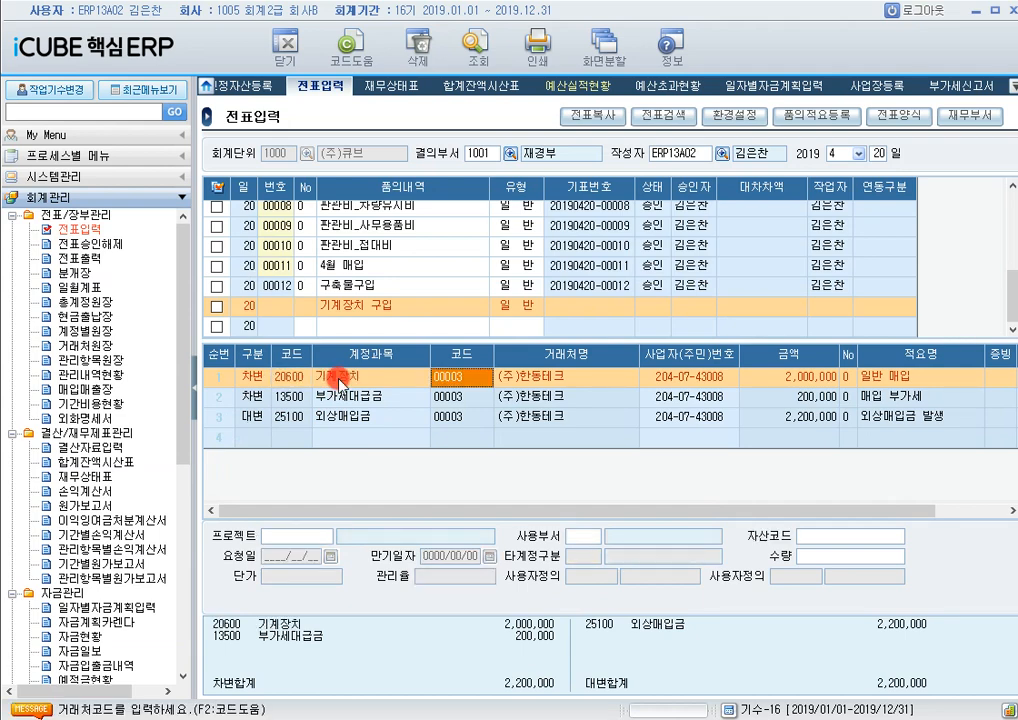
Step: Confirm the 외상매입금 credit line of the 기계장치 구입 voucher and save the voucher
{"action": "key", "text": "Down"}
{"action": "key", "text": "Down"}
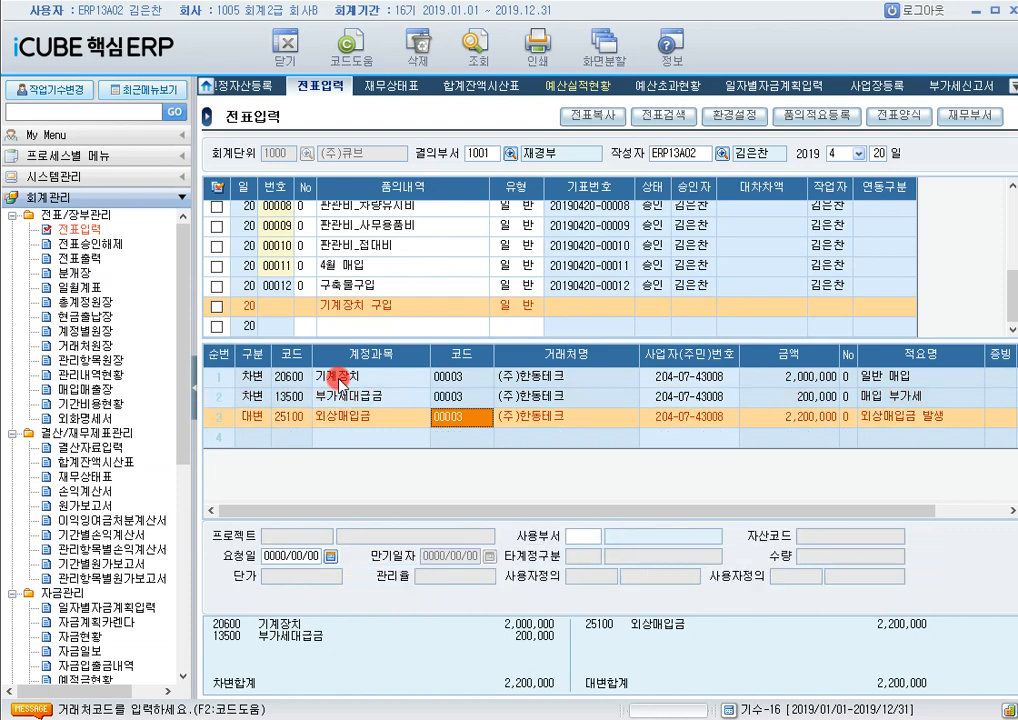
{"action": "key", "text": "Return"}
{"action": "key", "text": "Return"}
{"action": "key", "text": "Return"}
{"action": "key", "text": "Return"}
{"action": "key", "text": "Return"}
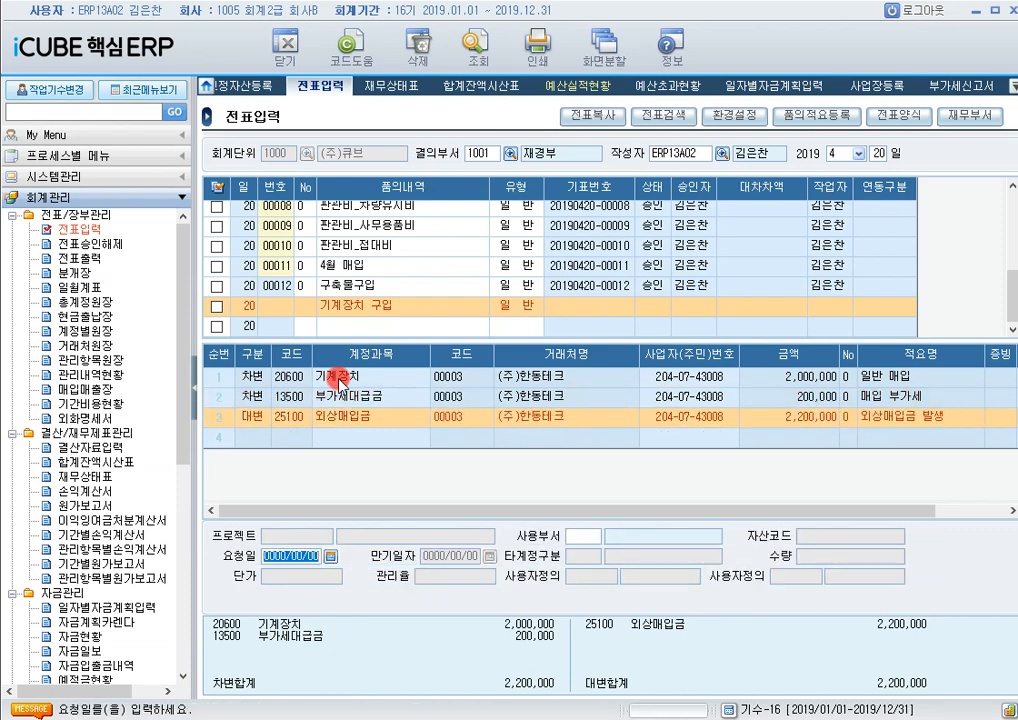
{"action": "left_click", "coordinate": [343, 378]}
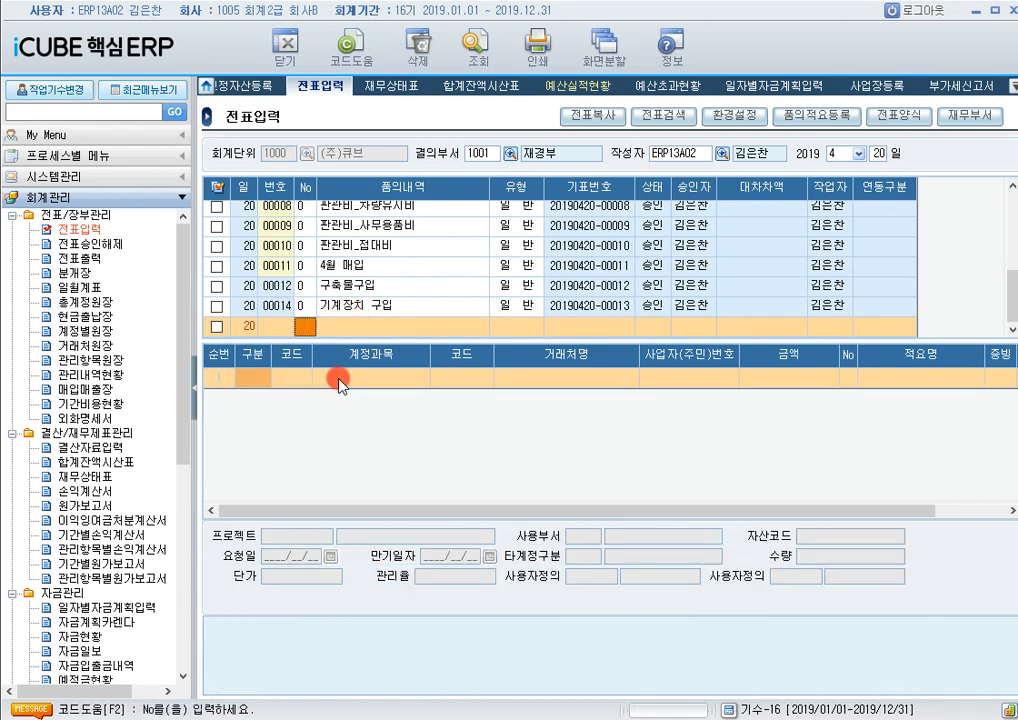
Step: Query the 부가세신고서 for 2019/04/01 to 2019/06/30 without saving the modified data and reload its figures from the vouchers
{"action": "left_click", "coordinate": [960, 85]}
{"action": "left_click", "coordinate": [463, 55]}
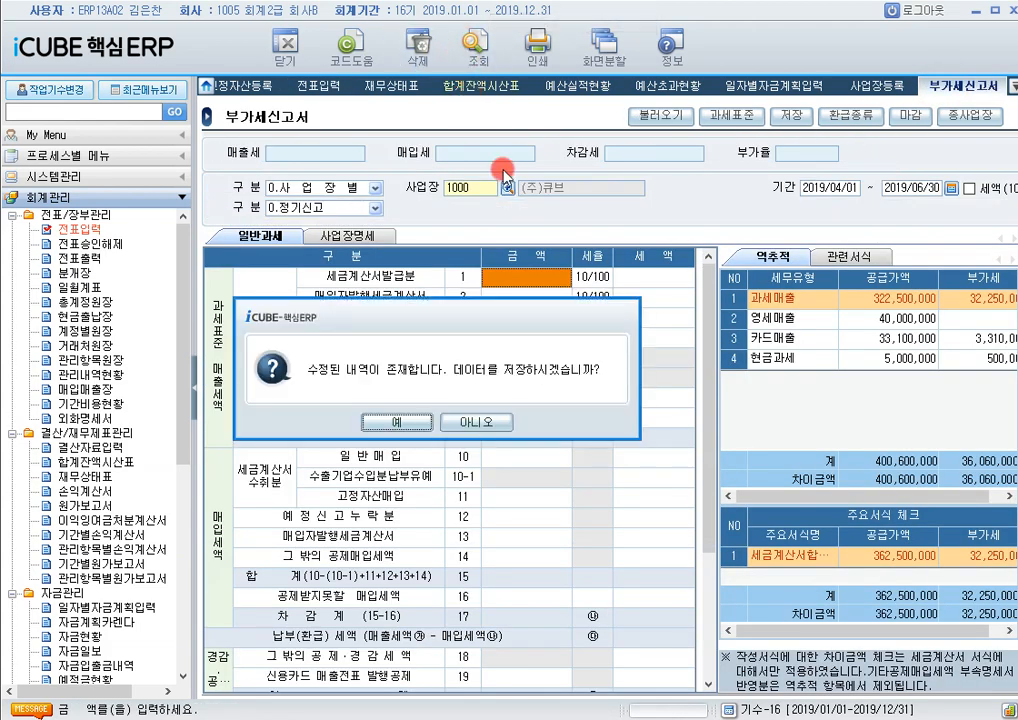
{"action": "left_click", "coordinate": [454, 423]}
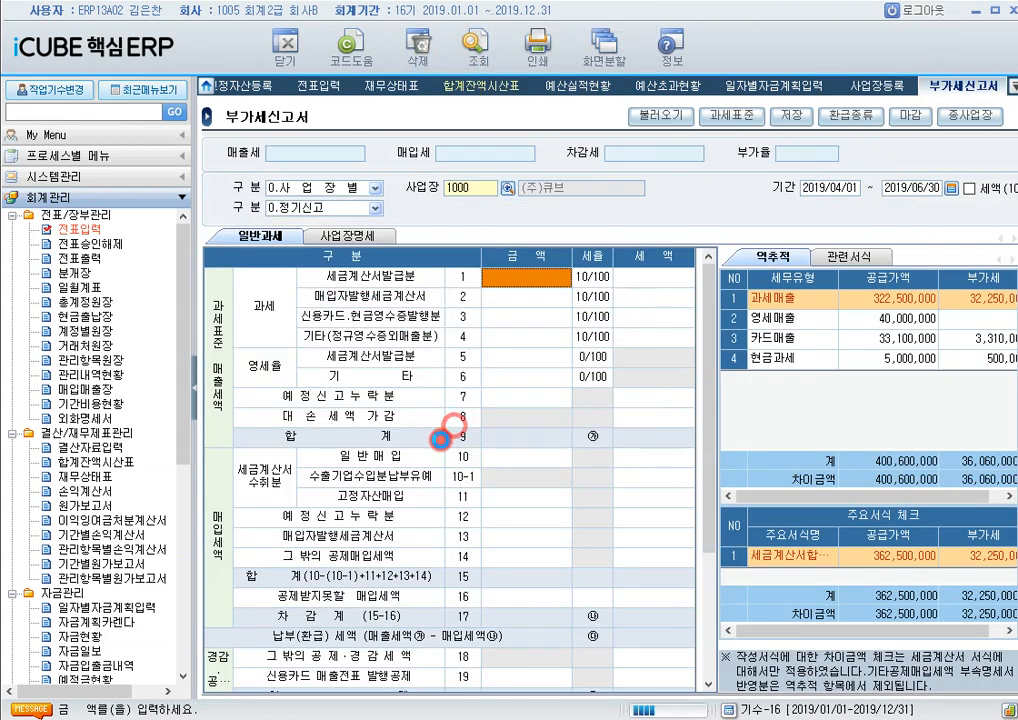
{"action": "left_click", "coordinate": [673, 115]}
{"action": "left_click", "coordinate": [404, 422]}
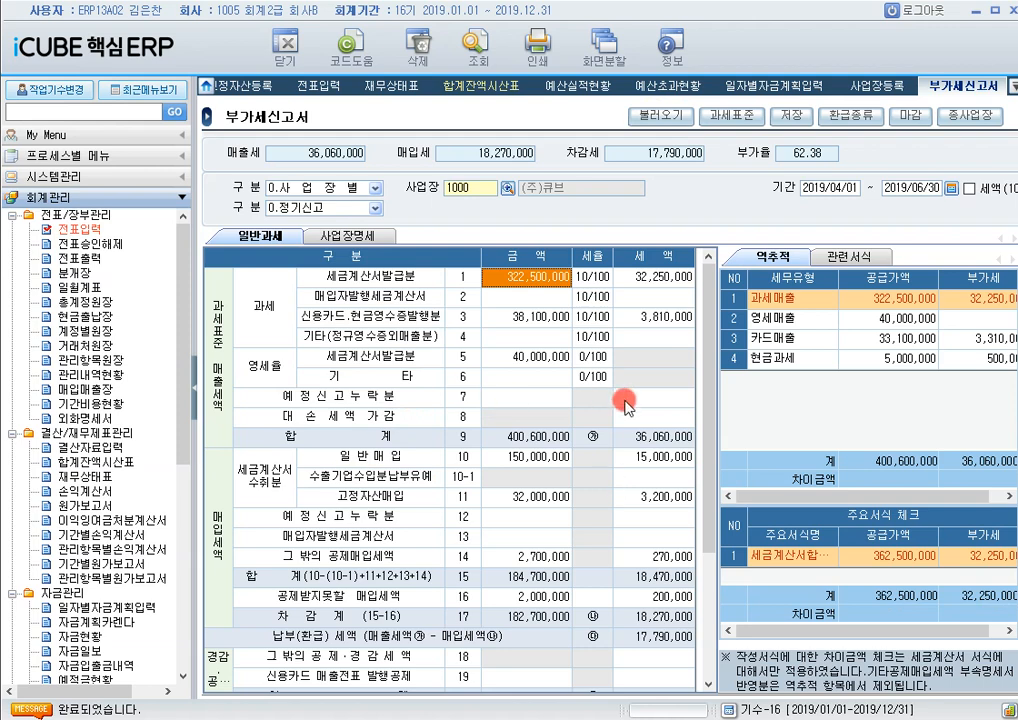
Step: Examine the 고정자산매입 and 일반매입 amounts and taxes in the return together with their 역추적 breakdown
{"action": "left_click", "coordinate": [529, 500]}
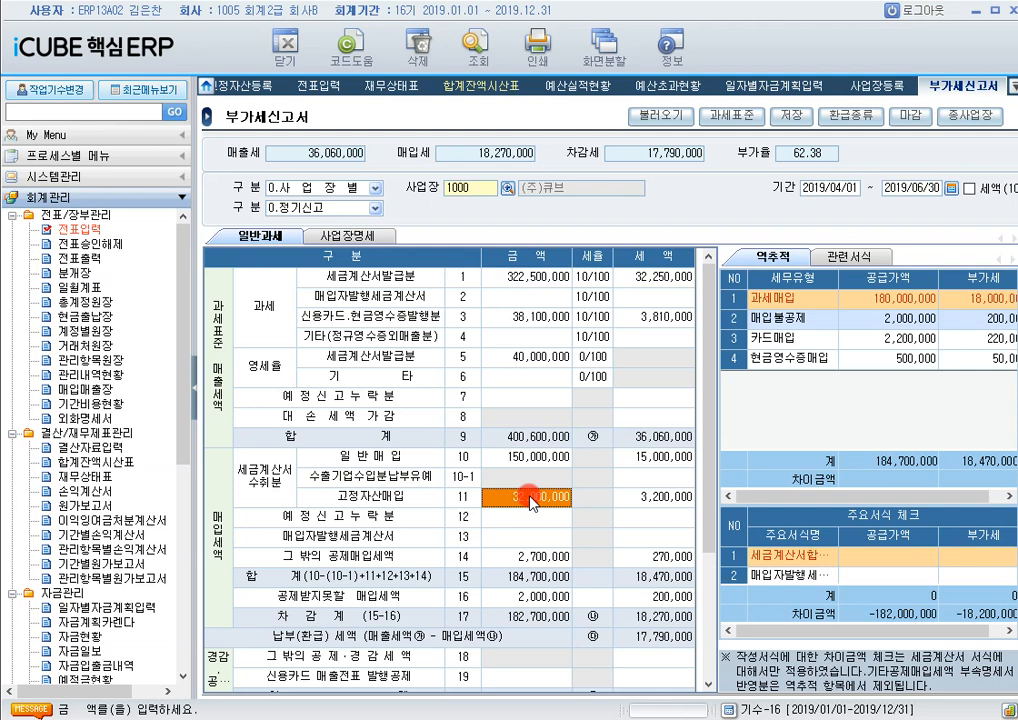
{"action": "left_click", "coordinate": [530, 499]}
{"action": "key", "text": "Return"}
{"action": "left_click", "coordinate": [659, 497]}
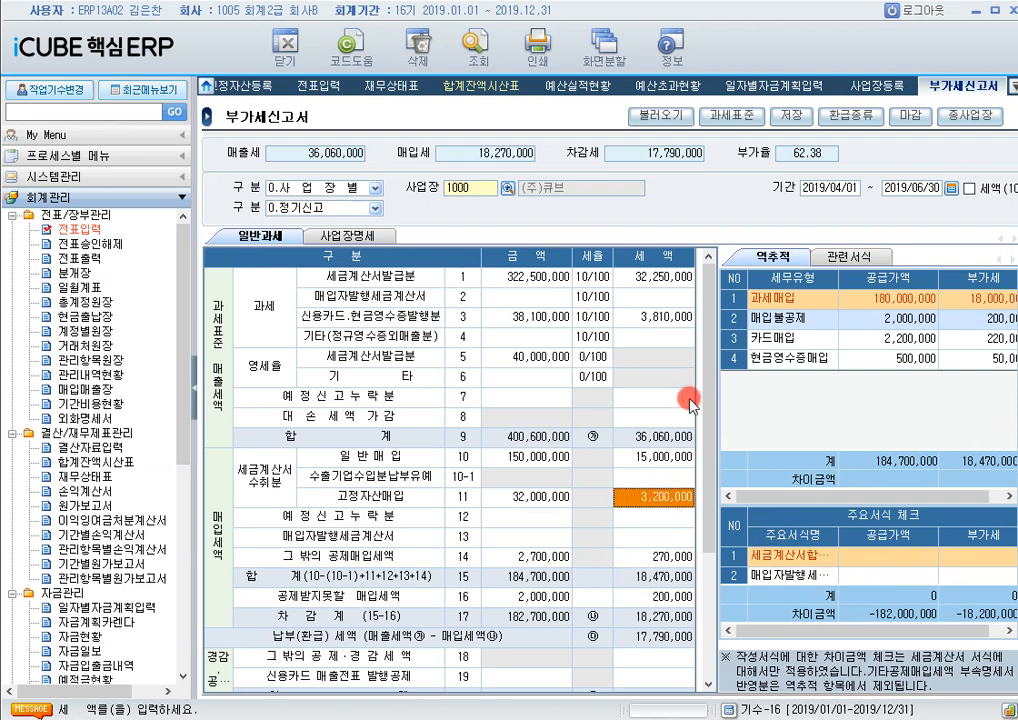
{"action": "left_click", "coordinate": [723, 318]}
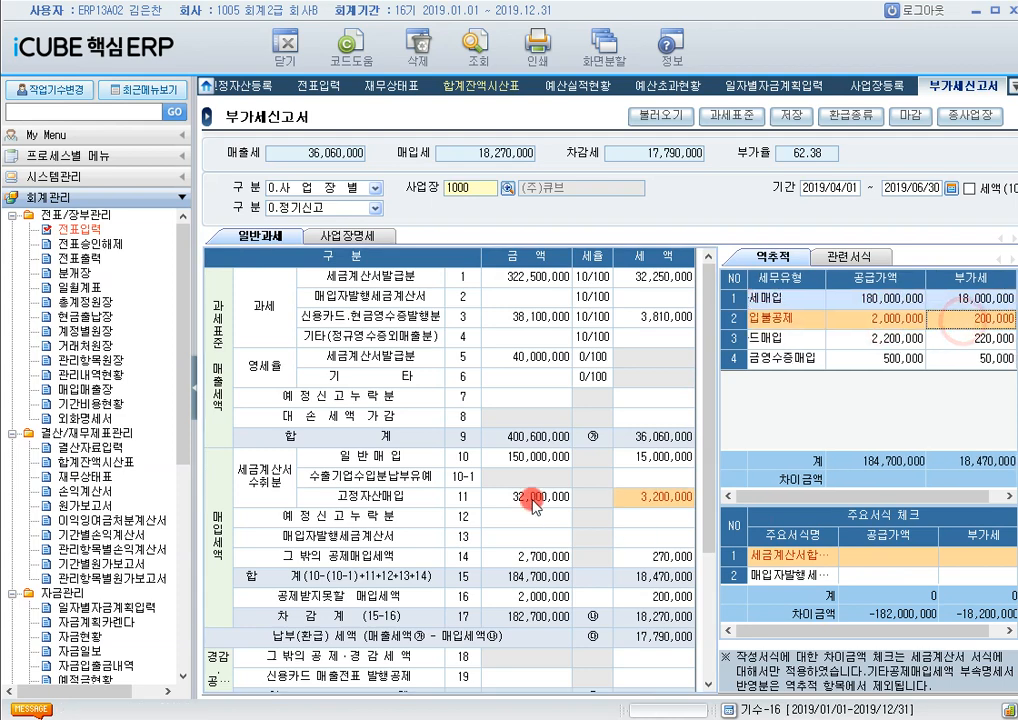
{"action": "left_click", "coordinate": [655, 457]}
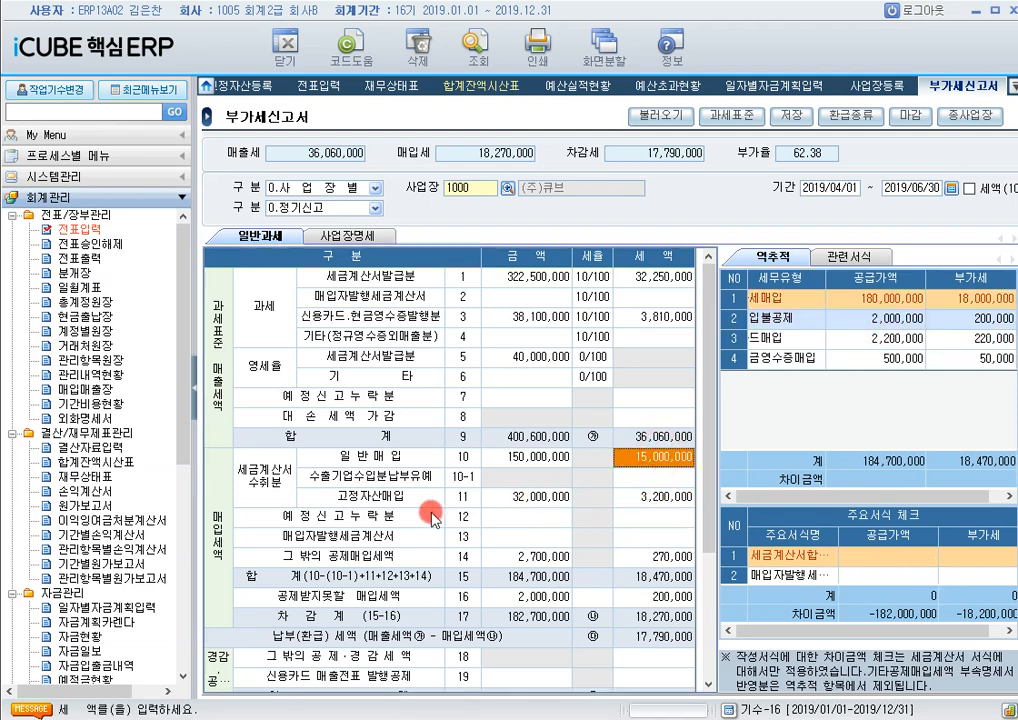
{"action": "scroll", "coordinate": [487, 530], "scroll_direction": "down", "scroll_amount": 2}
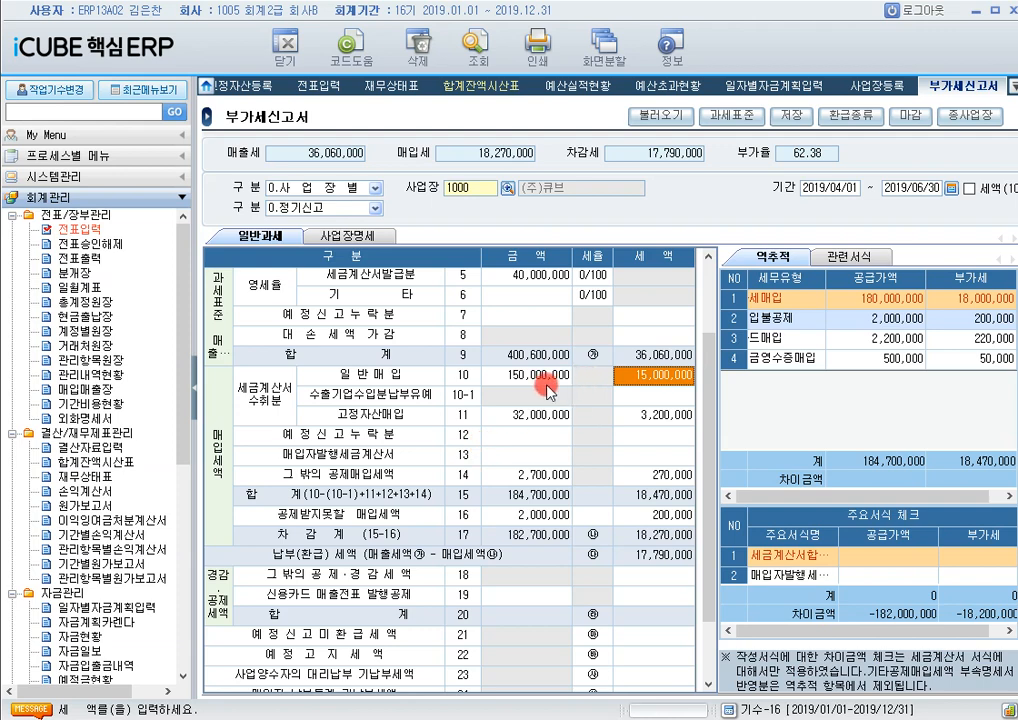
{"action": "left_click", "coordinate": [527, 414]}
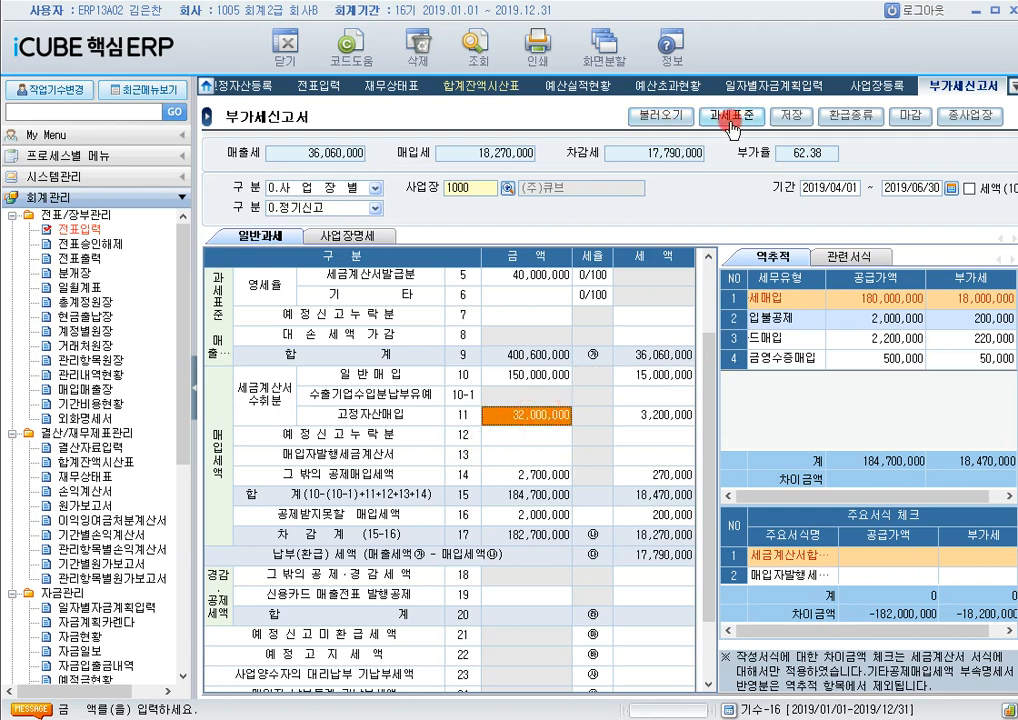
Step: Reload the figures of the 부가세신고서 from the vouchers and try to save the return
{"action": "left_click", "coordinate": [662, 115]}
{"action": "left_click", "coordinate": [395, 425]}
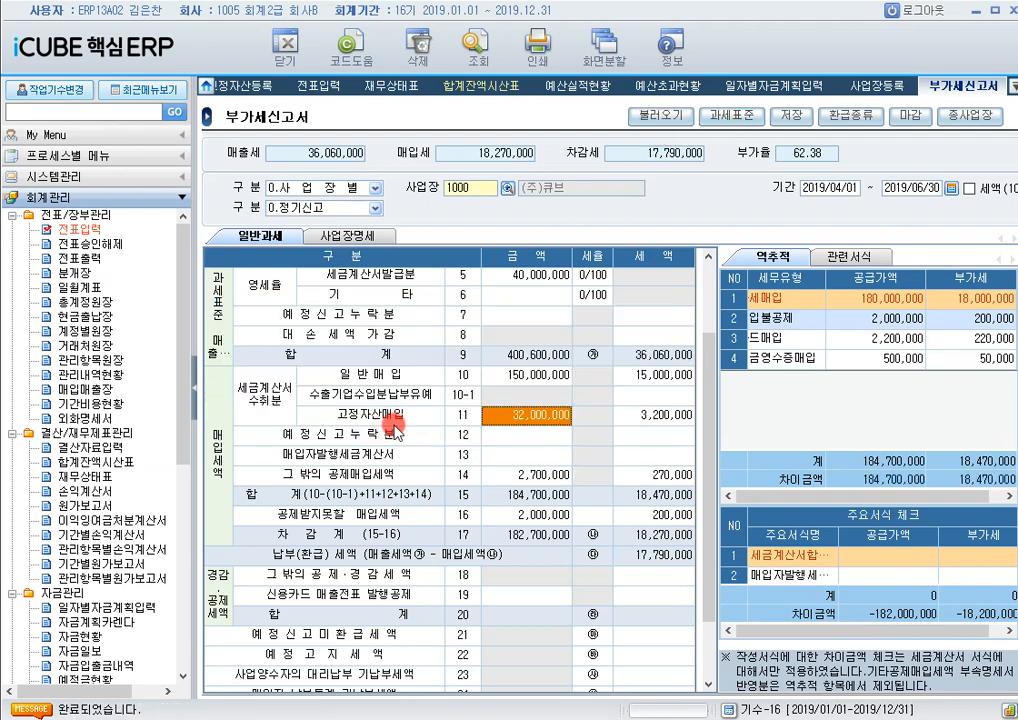
{"action": "left_click", "coordinate": [793, 119]}
Step: Open the 건물등감가상각자산취득명세서 and query it for 2019/04 to 2019/06 to check the asset acquisitions
{"action": "left_click_drag", "start_coordinate": [182, 441], "coordinate": [202, 648]}
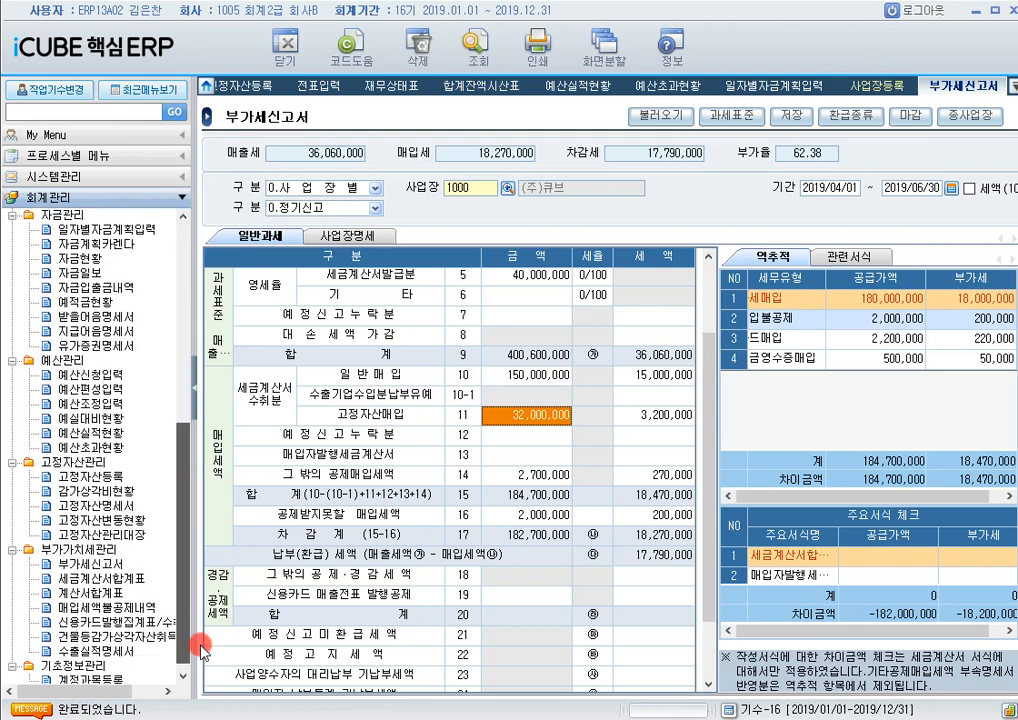
{"action": "left_click", "coordinate": [143, 641]}
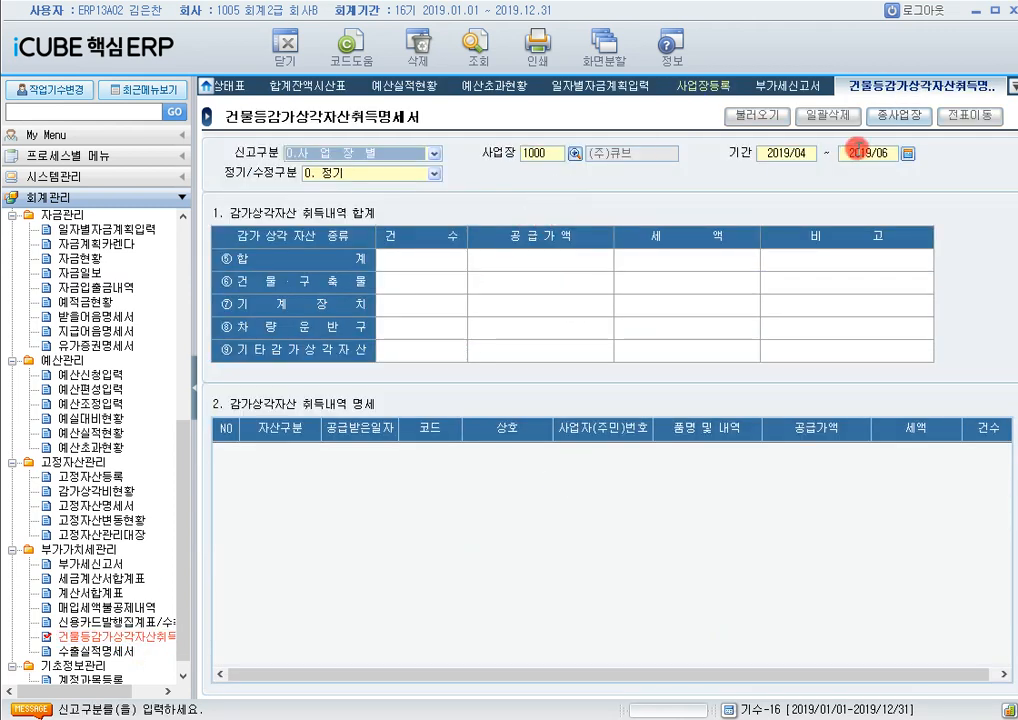
{"action": "left_click", "coordinate": [487, 62]}
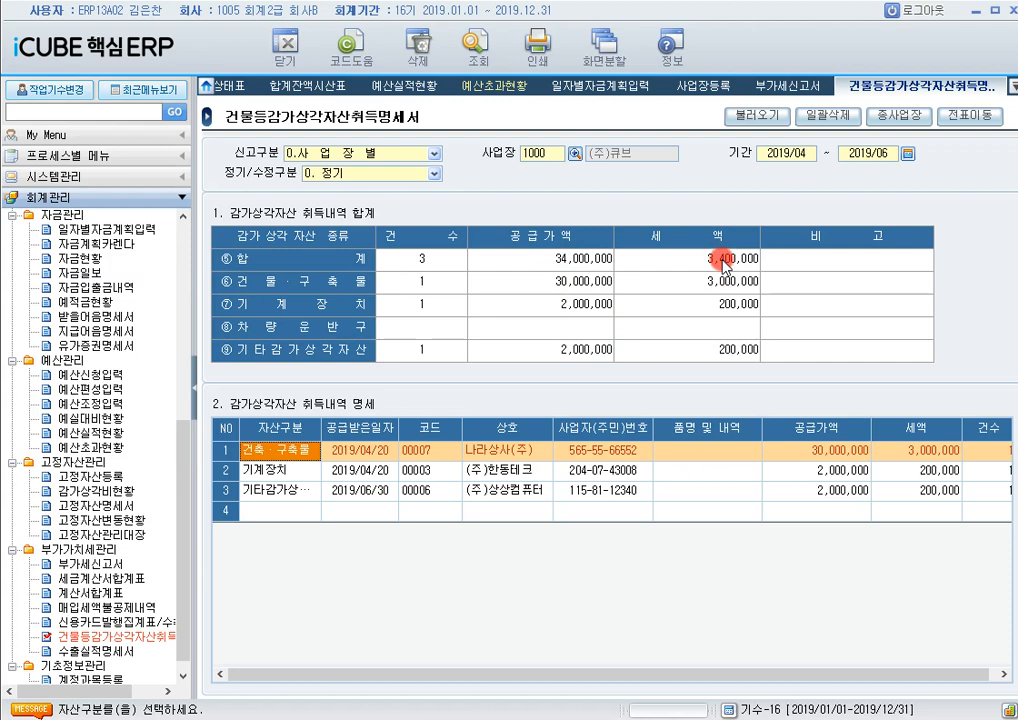
{"action": "left_click_drag", "start_coordinate": [711, 670], "coordinate": [795, 652]}
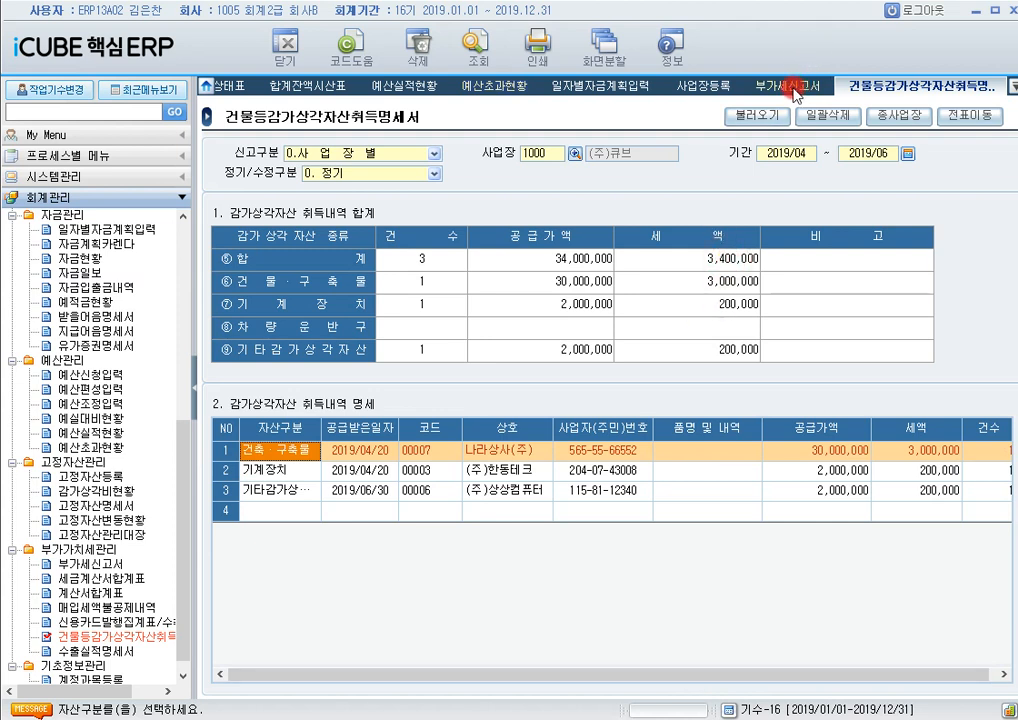
Step: Go back to the 부가세신고서, query it again discarding the modified data, and reload its figures from the vouchers
{"action": "left_click", "coordinate": [795, 88]}
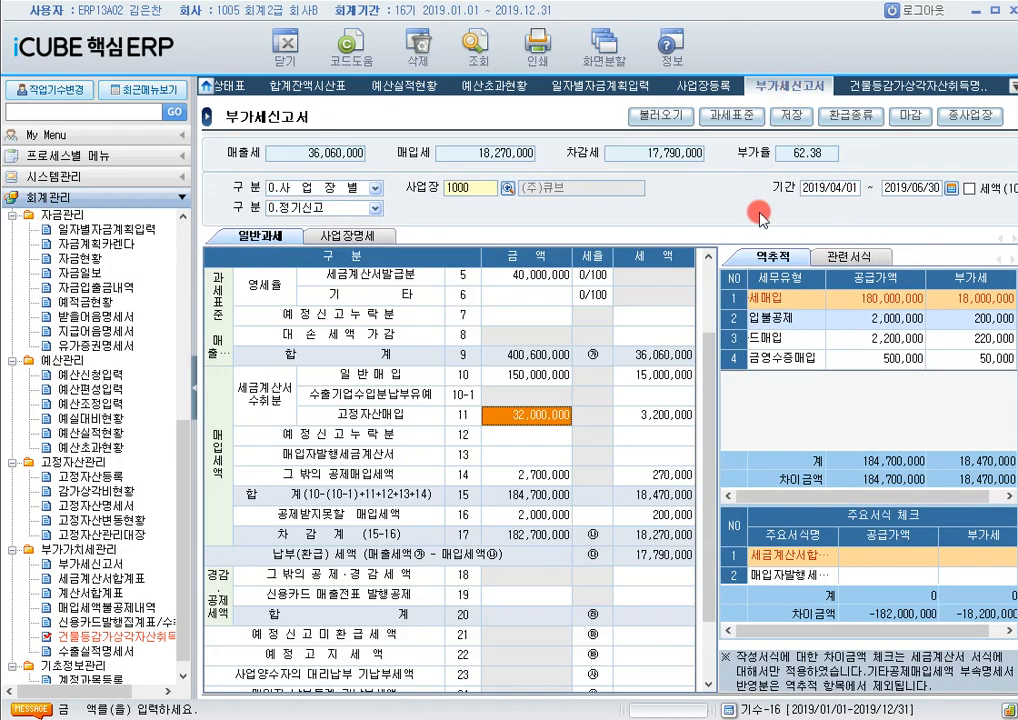
{"action": "left_click", "coordinate": [493, 62]}
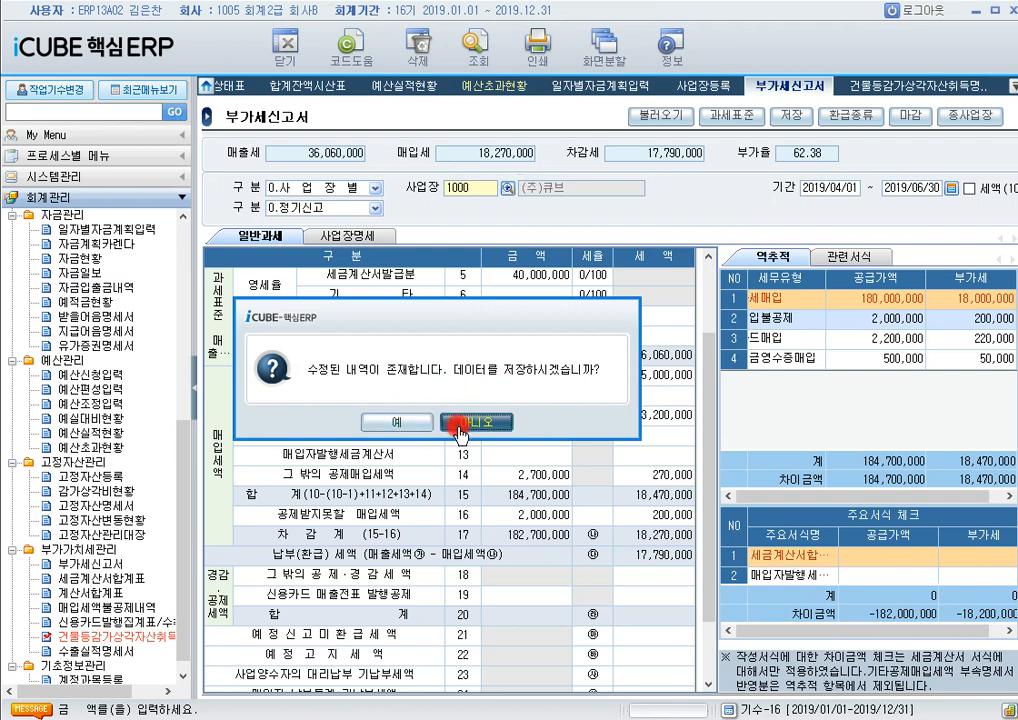
{"action": "left_click", "coordinate": [459, 428]}
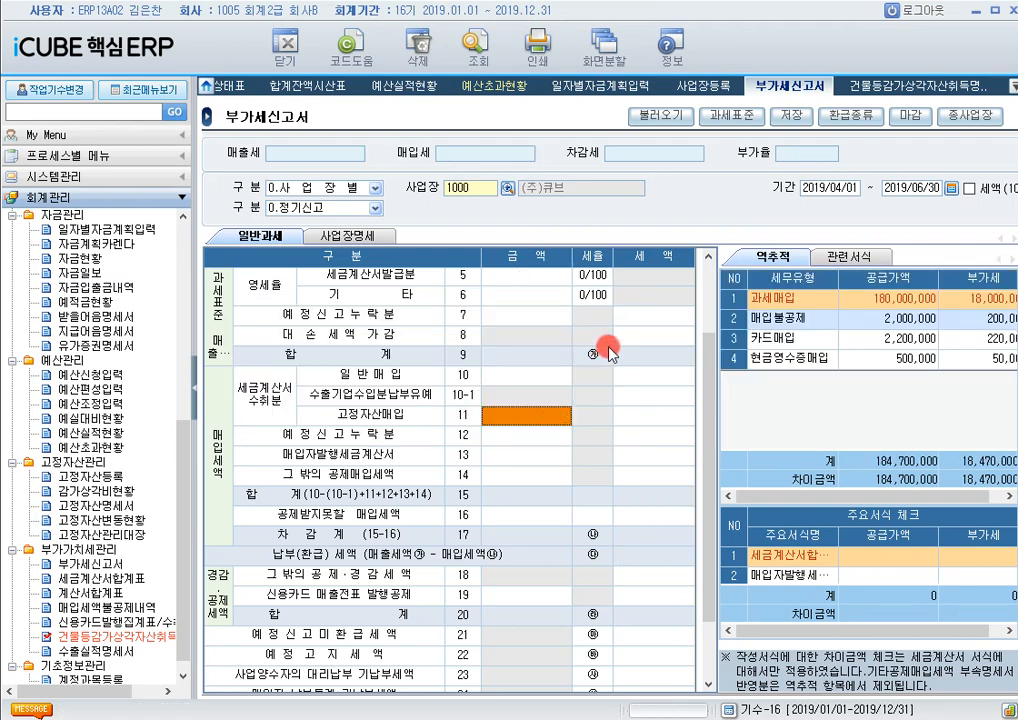
{"action": "left_click", "coordinate": [490, 65]}
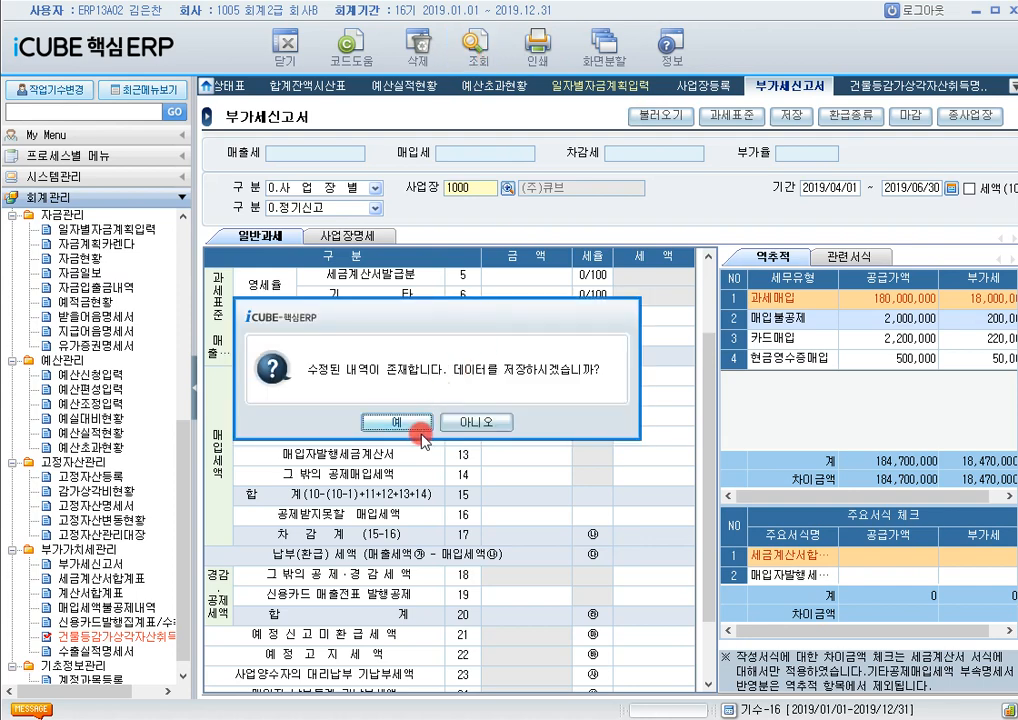
{"action": "left_click", "coordinate": [408, 423]}
{"action": "left_click", "coordinate": [470, 421]}
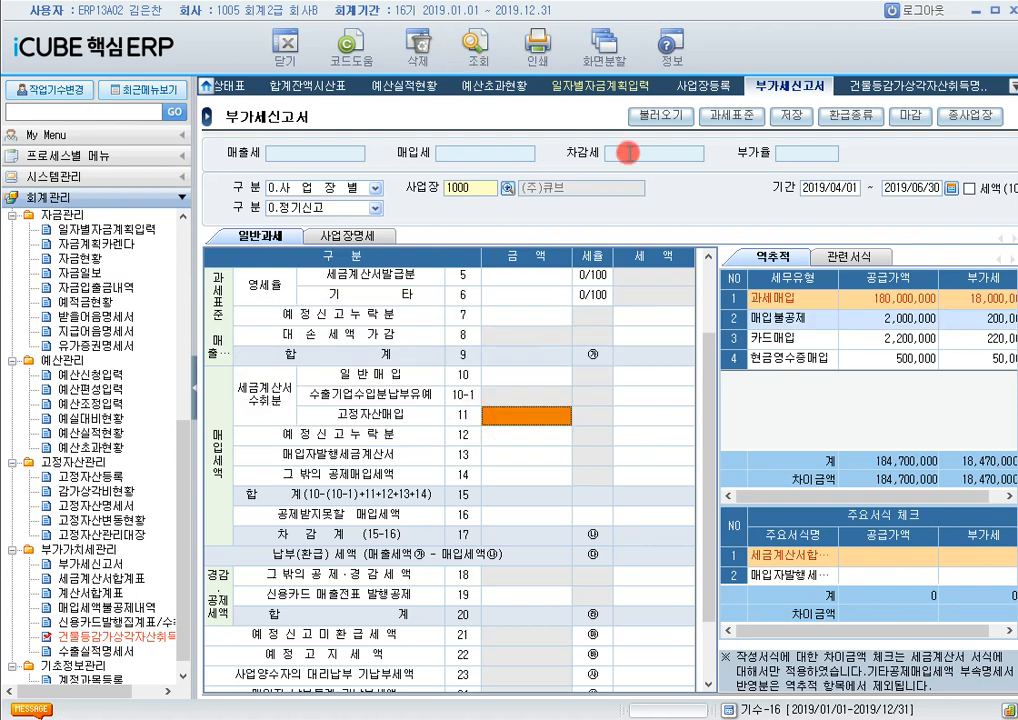
{"action": "left_click", "coordinate": [652, 114]}
{"action": "left_click", "coordinate": [413, 422]}
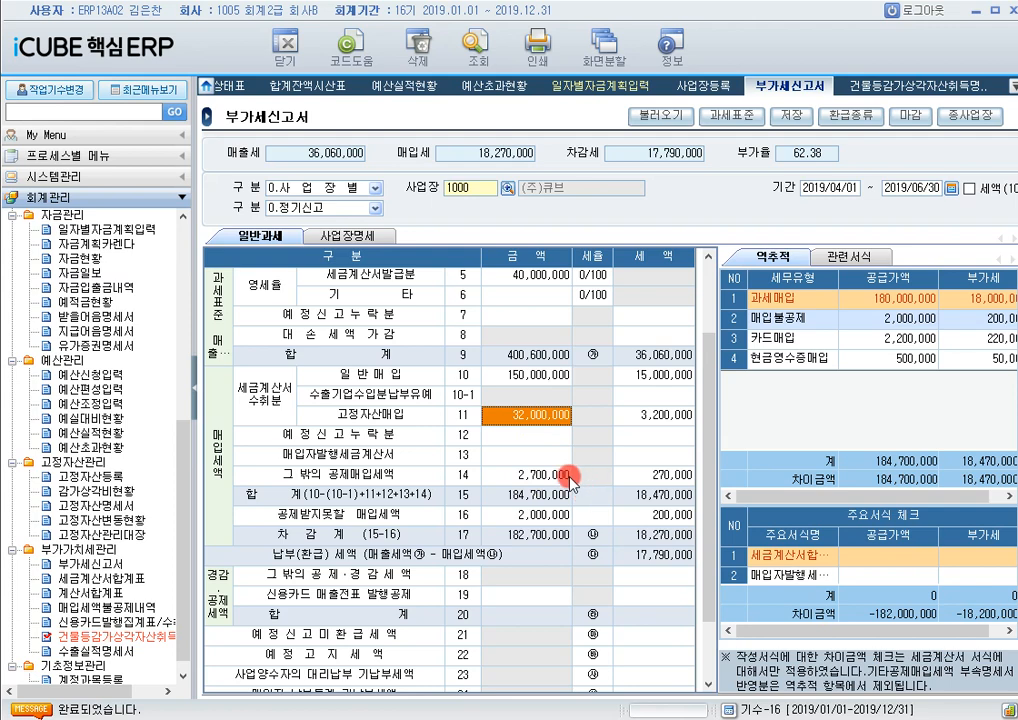
Step: Compare the 고정자산매입 and 공제받지못할 매입세액 rows of the return with the 건물등감가상각자산취득명세서
{"action": "left_click", "coordinate": [647, 414]}
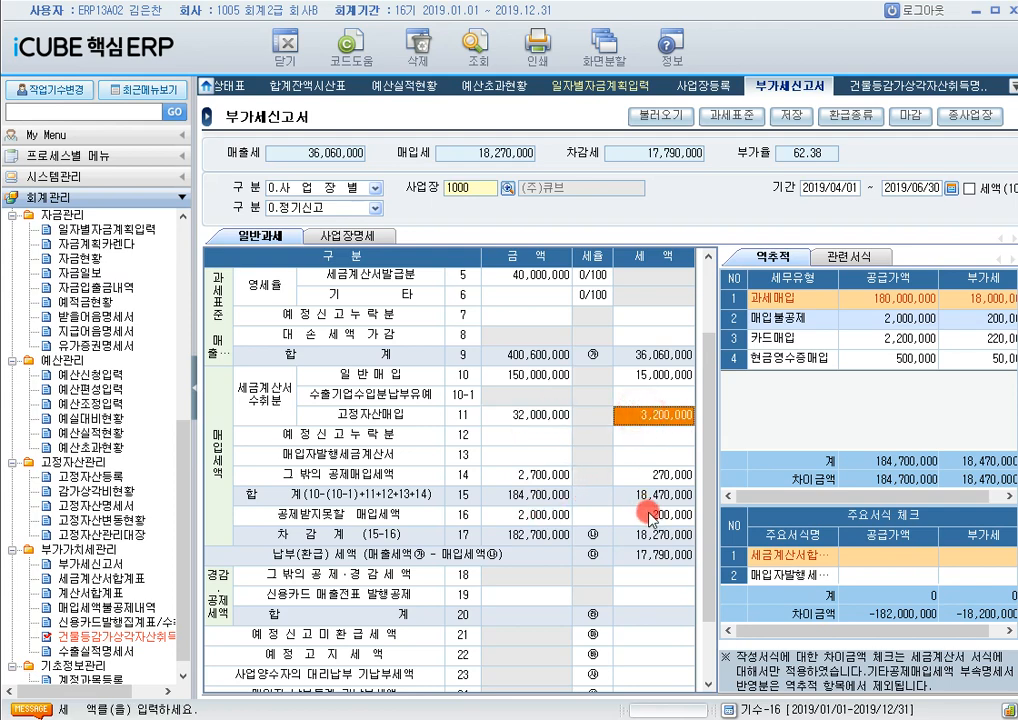
{"action": "left_click", "coordinate": [548, 418]}
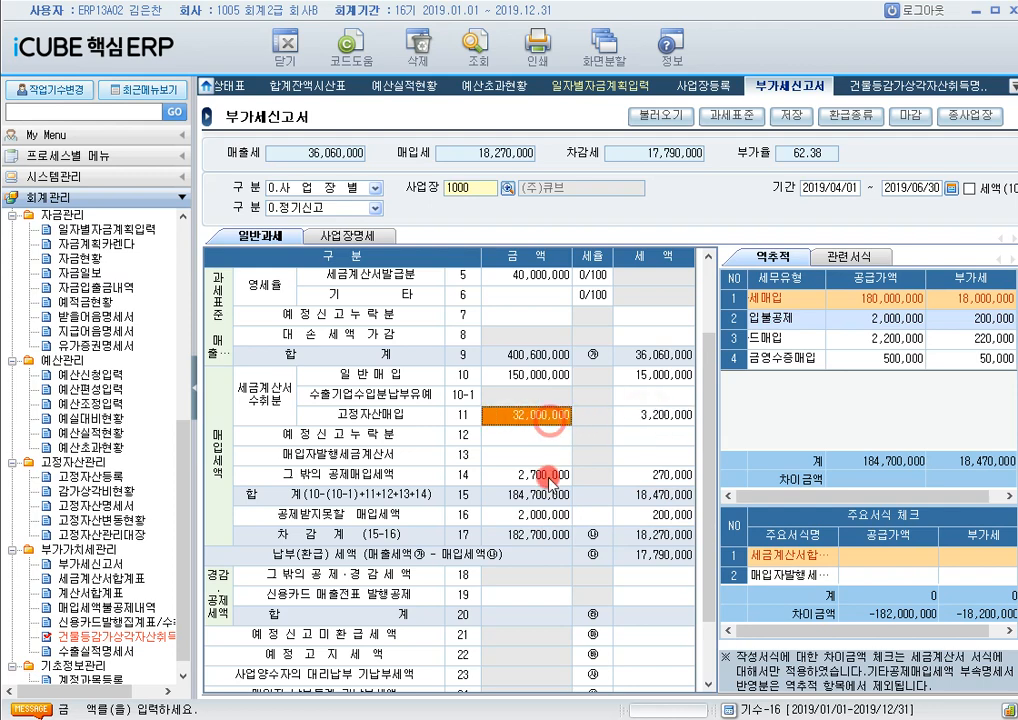
{"action": "left_click", "coordinate": [548, 515]}
{"action": "left_click", "coordinate": [548, 416]}
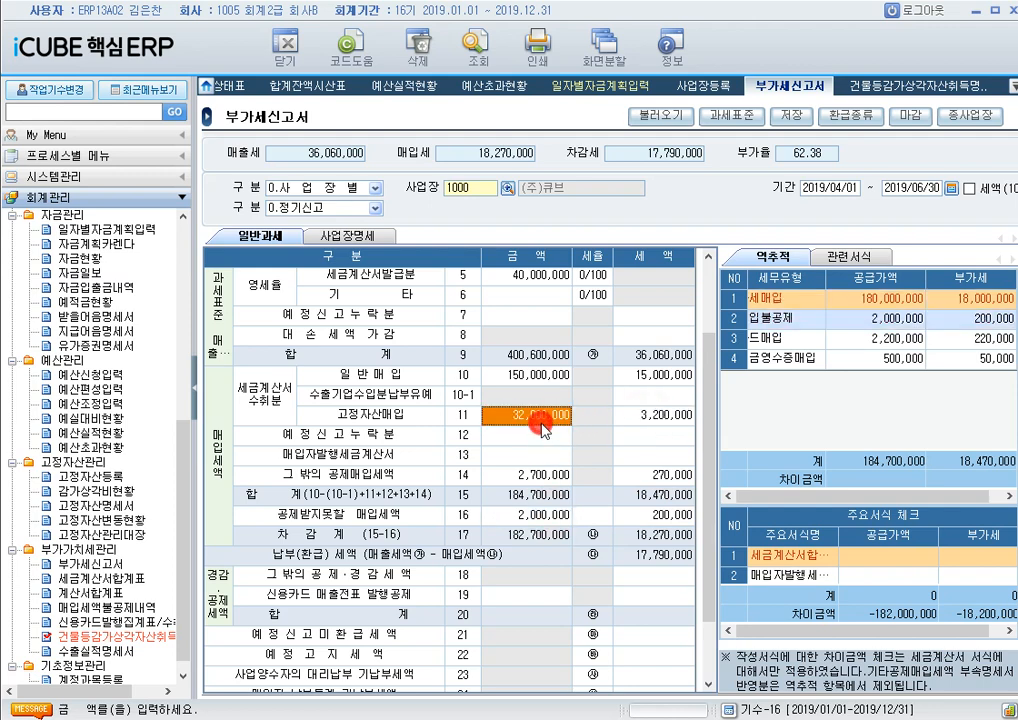
{"action": "left_click", "coordinate": [548, 515]}
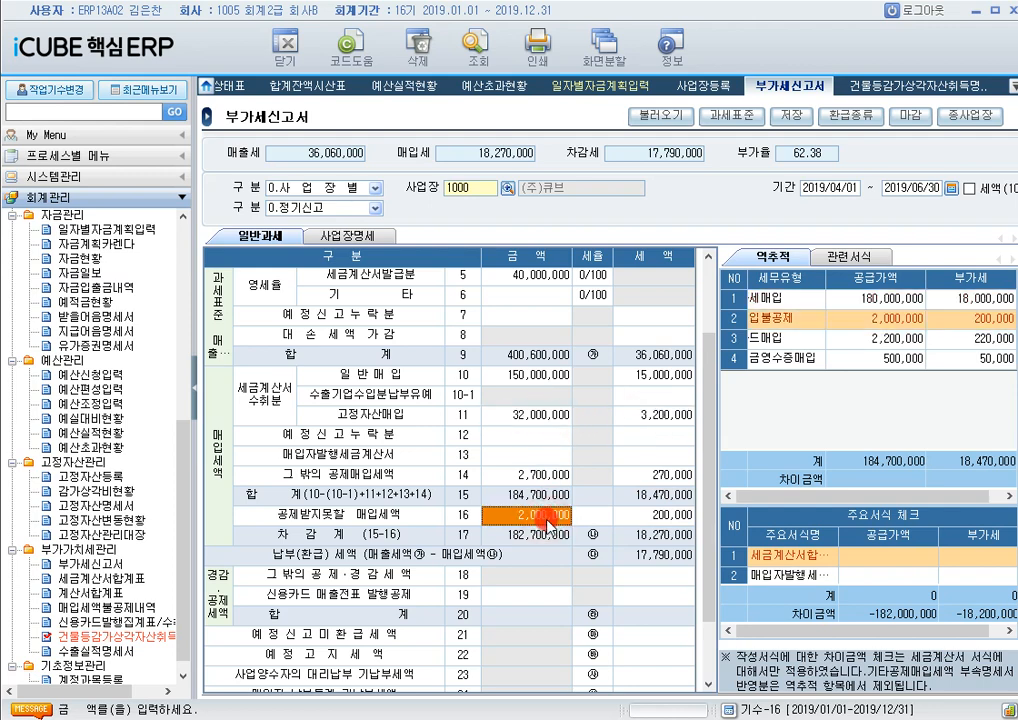
{"action": "left_click", "coordinate": [899, 92]}
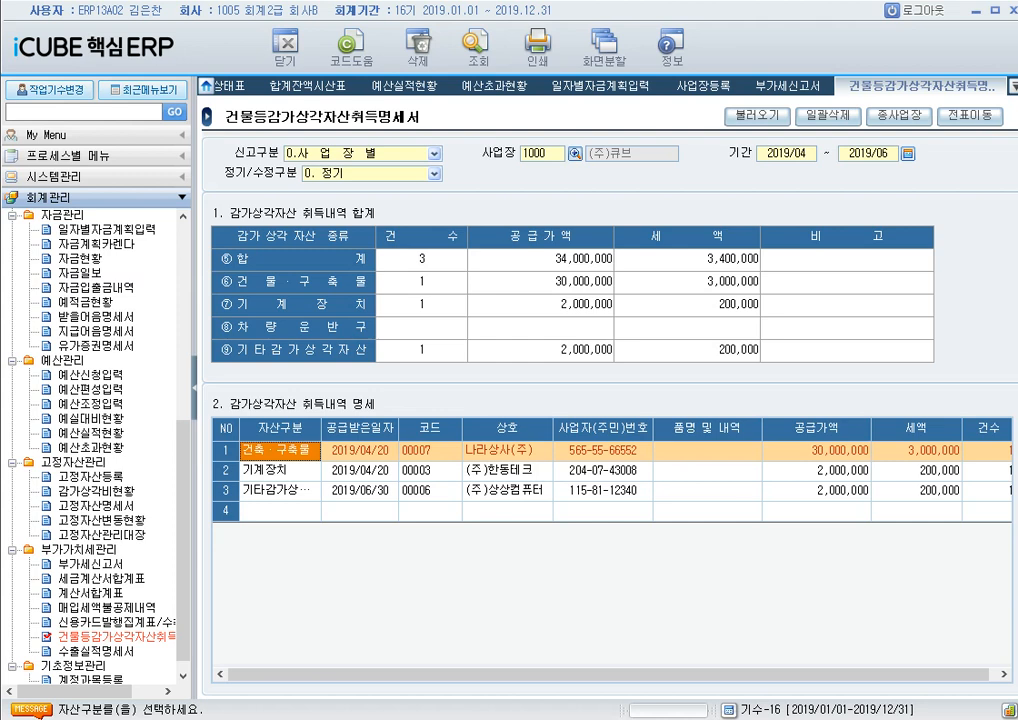
{"action": "left_click", "coordinate": [786, 87]}
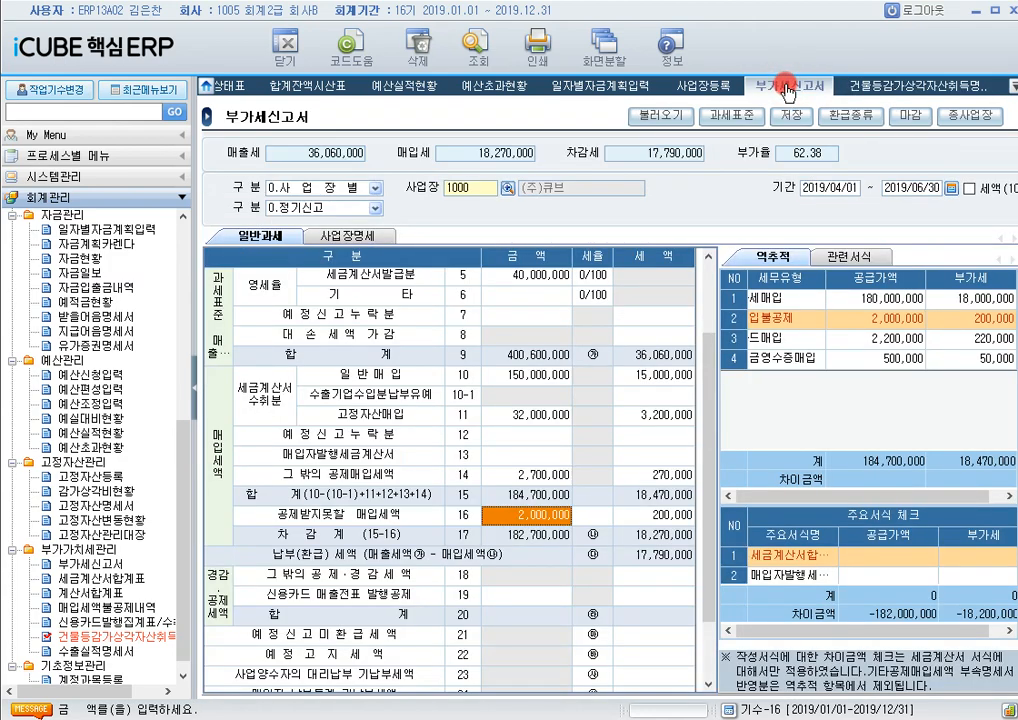
Step: Review the whole 부가세신고서, including the 예정신고누락분 rows in the sales and purchase sections
{"action": "scroll", "coordinate": [613, 540], "scroll_direction": "down", "scroll_amount": 1}
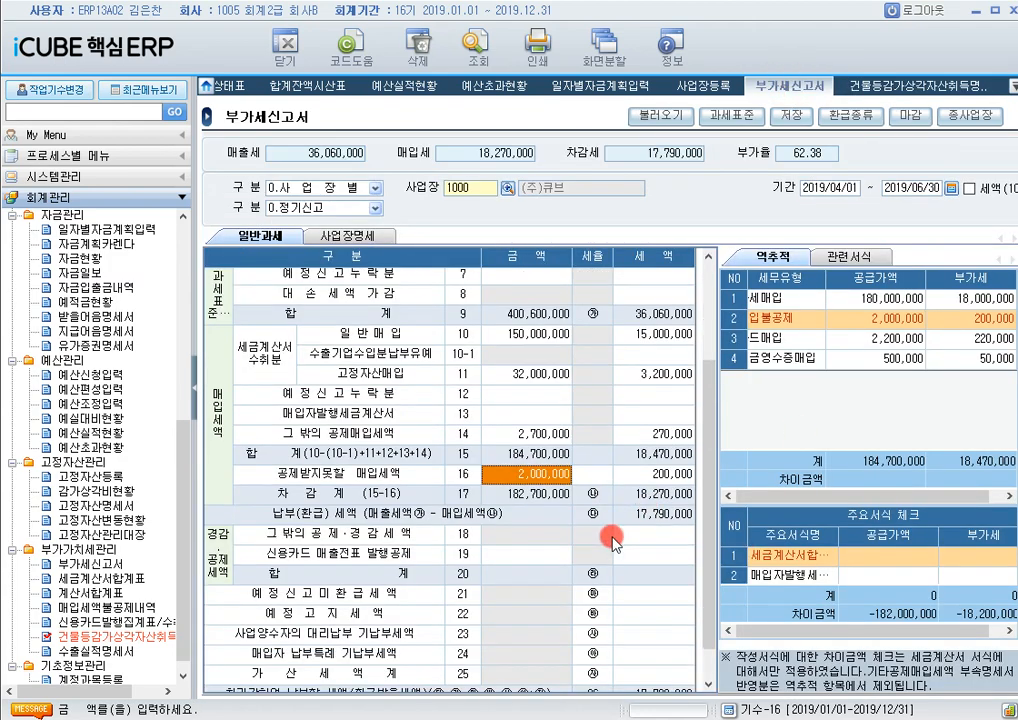
{"action": "scroll", "coordinate": [613, 541], "scroll_direction": "down", "scroll_amount": 1}
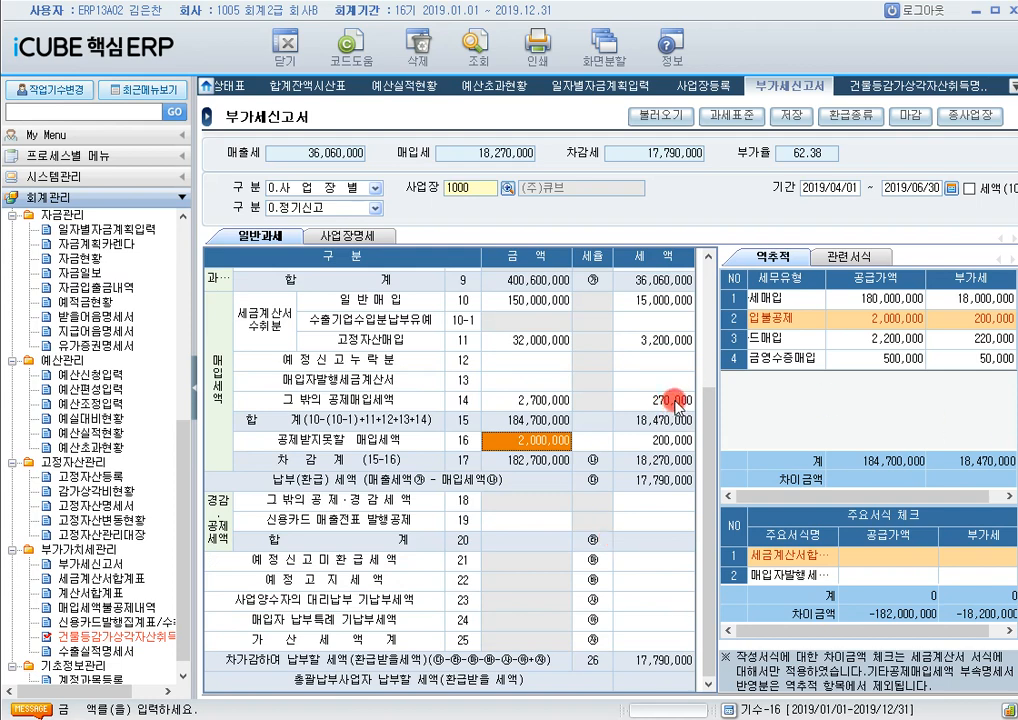
{"action": "scroll", "coordinate": [677, 404], "scroll_direction": "up", "scroll_amount": 3}
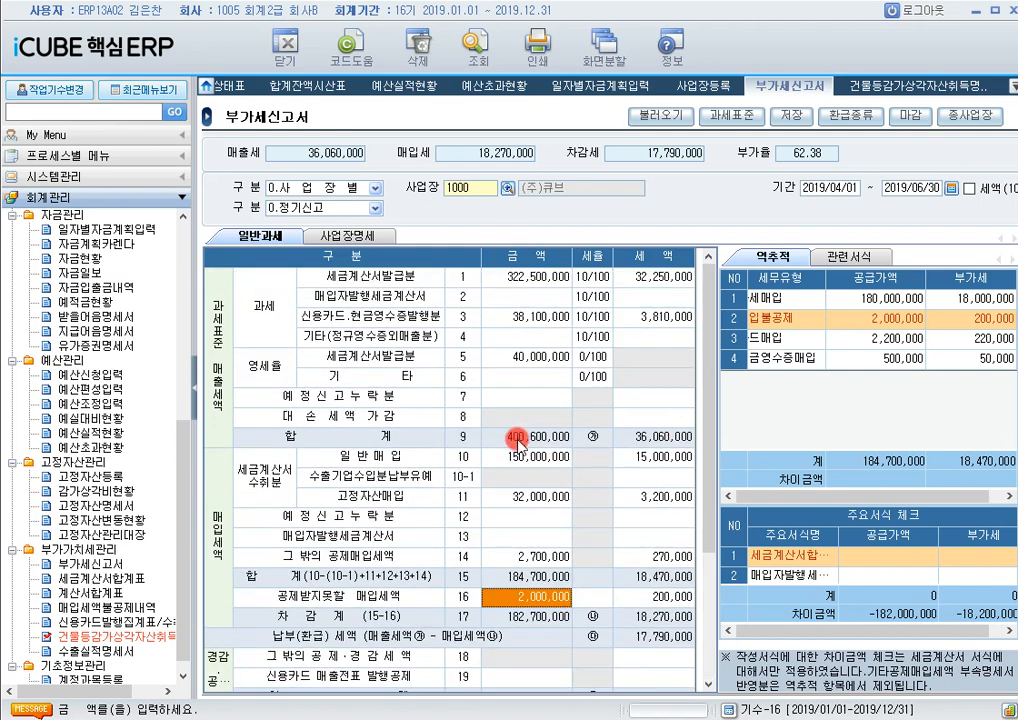
{"action": "left_click", "coordinate": [478, 396]}
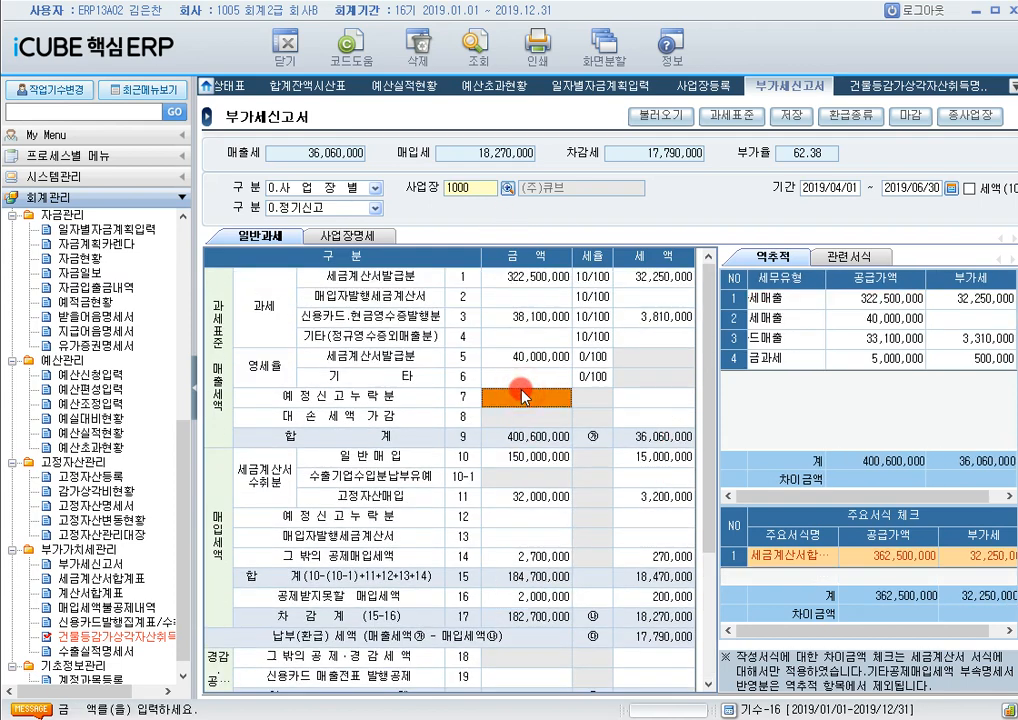
{"action": "left_click", "coordinate": [535, 524]}
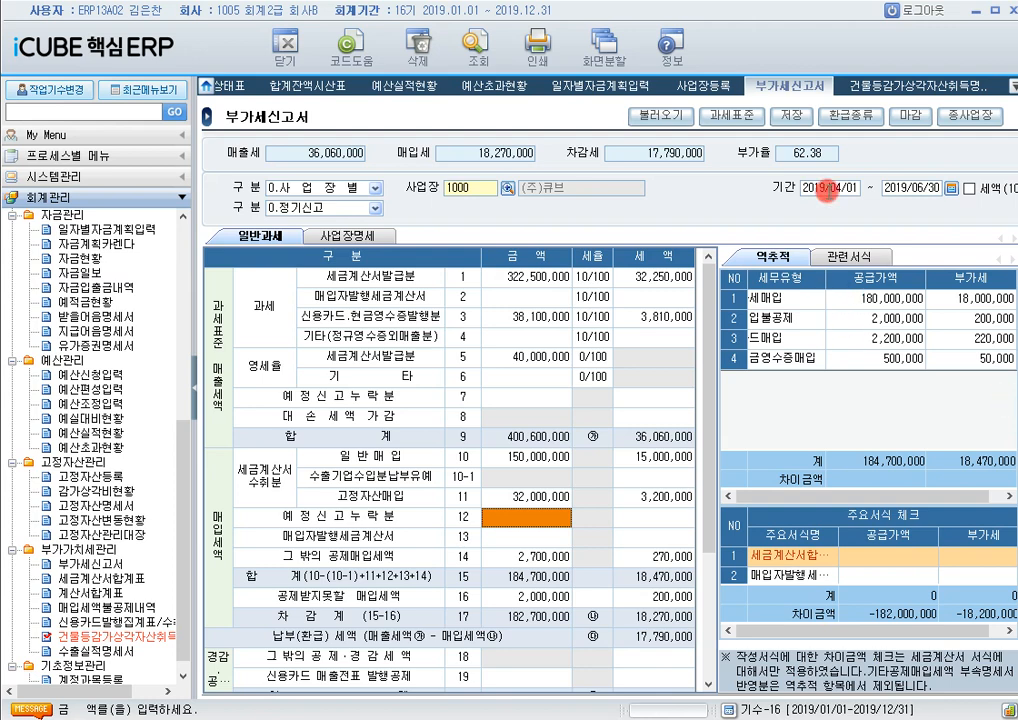
Step: Set the 부가세신고서 period to the fourth quarter, 2019/10/01 to 2019/12/31, discarding the modified data, and load its figures from the vouchers
{"action": "left_click", "coordinate": [960, 191]}
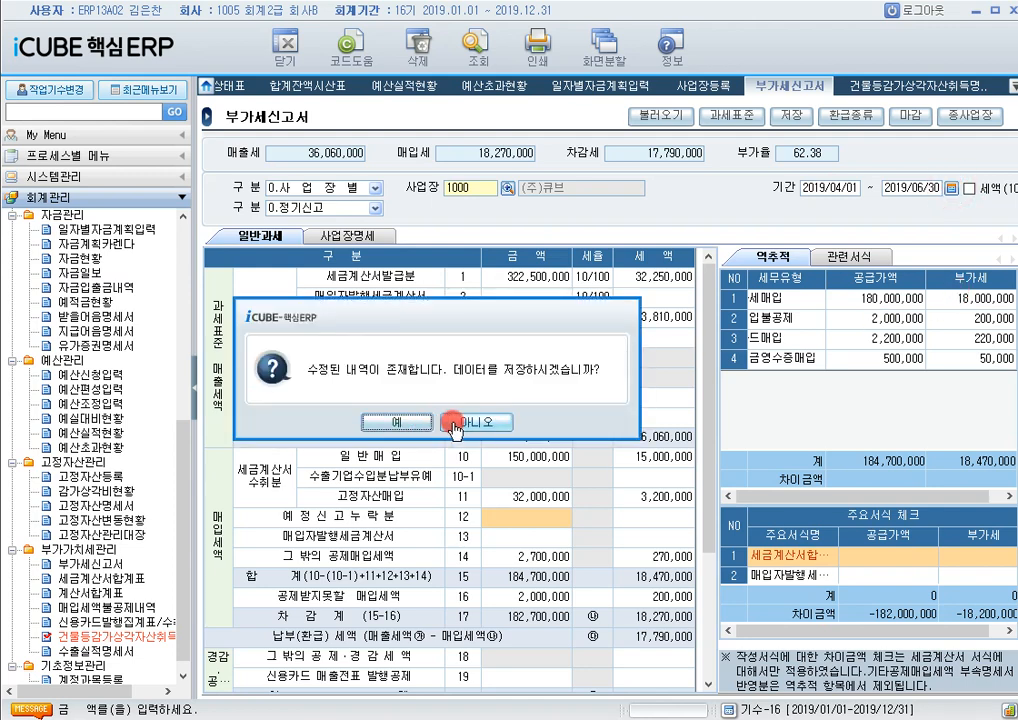
{"action": "left_click", "coordinate": [456, 421]}
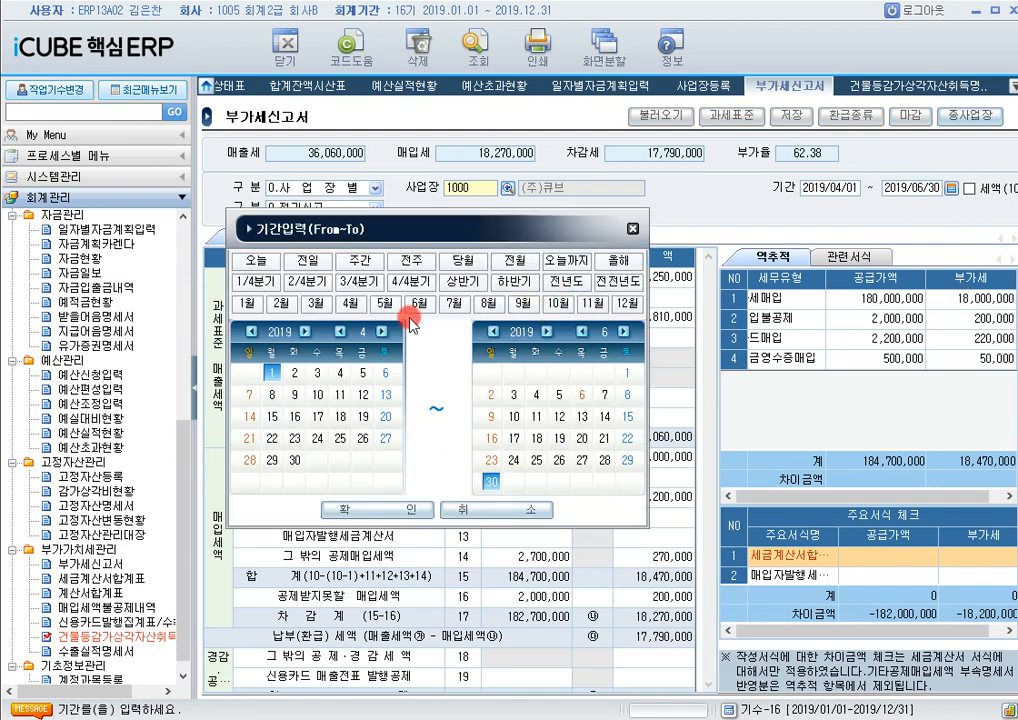
{"action": "left_click", "coordinate": [398, 283]}
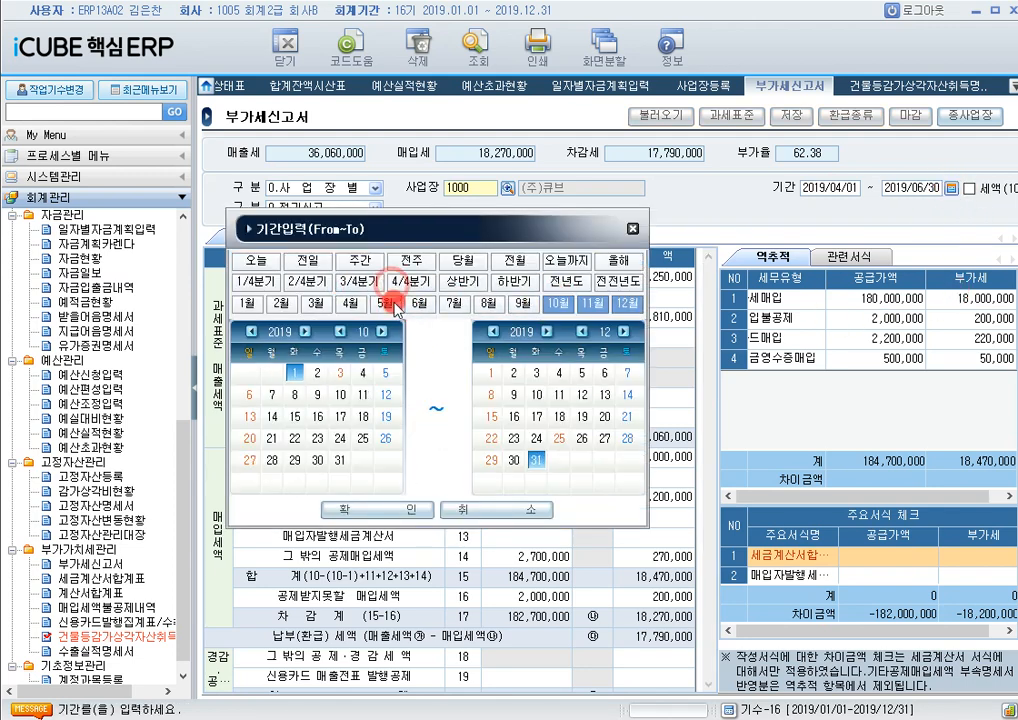
{"action": "left_click", "coordinate": [400, 509]}
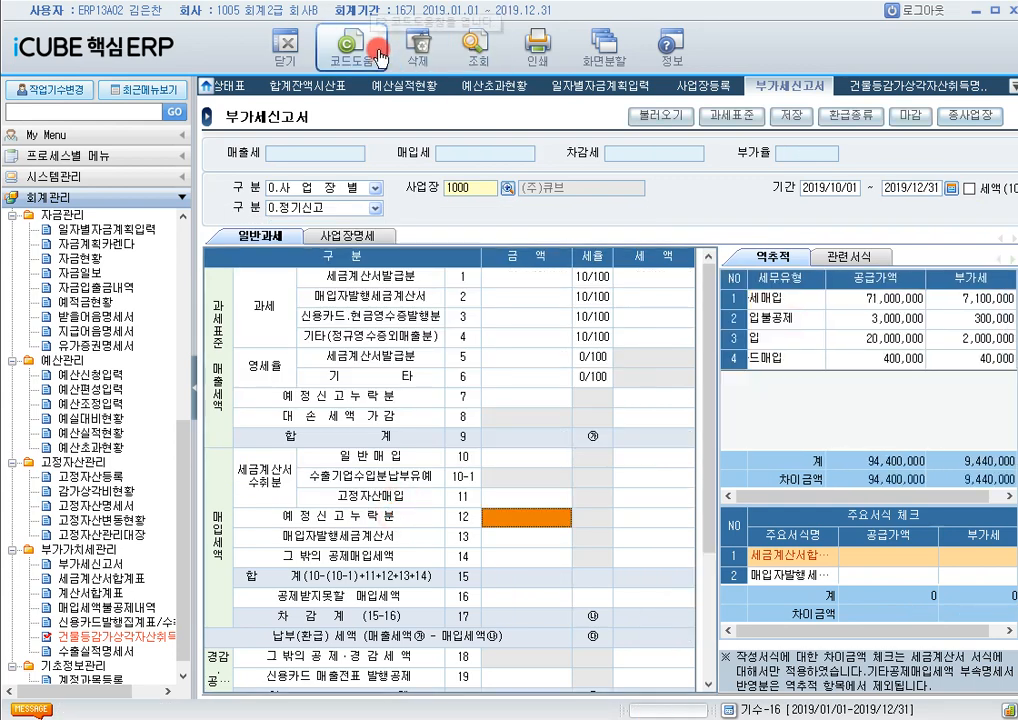
{"action": "left_click", "coordinate": [467, 58]}
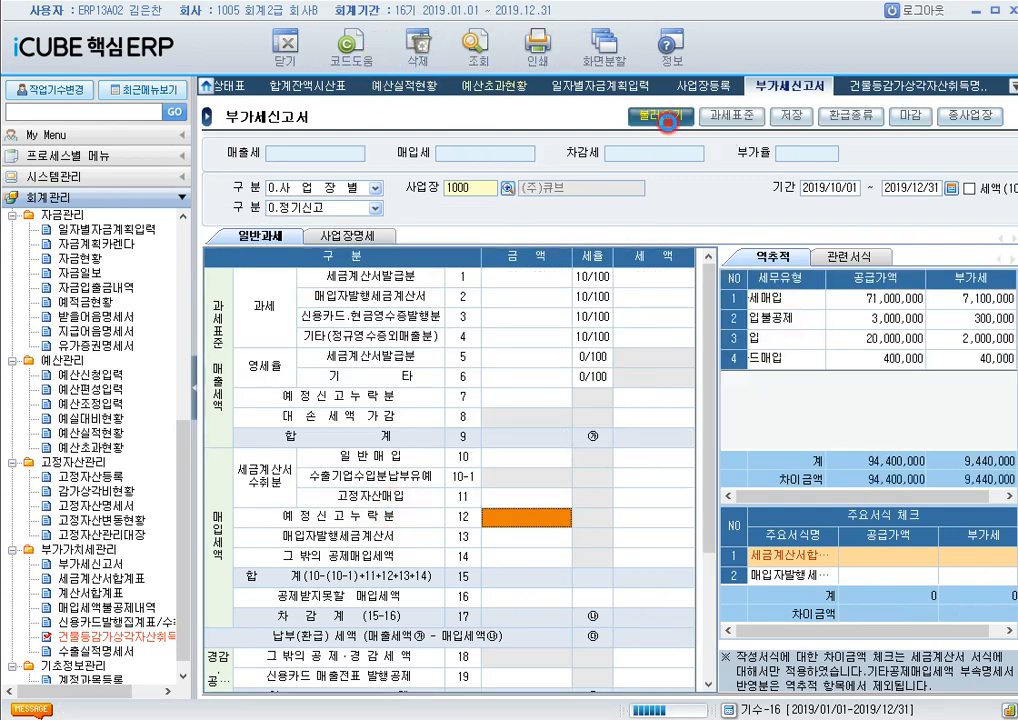
{"action": "left_click", "coordinate": [395, 423]}
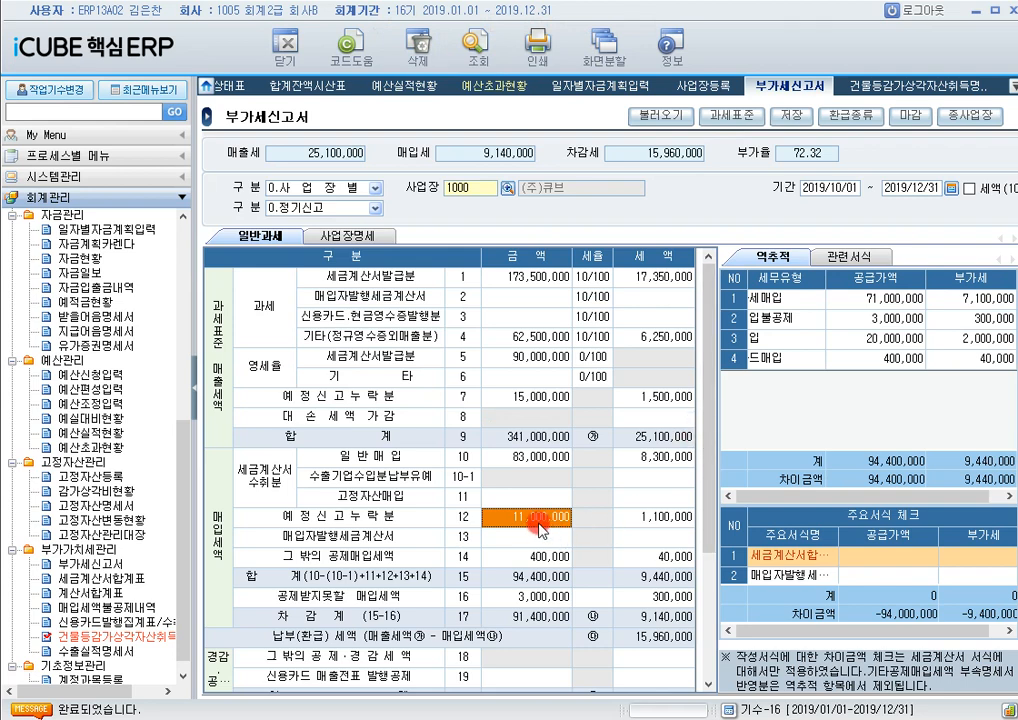
Step: Check the 예정신고누락분 amounts in the sales and purchase sections of the fourth-quarter 부가세신고서
{"action": "left_click", "coordinate": [532, 400]}
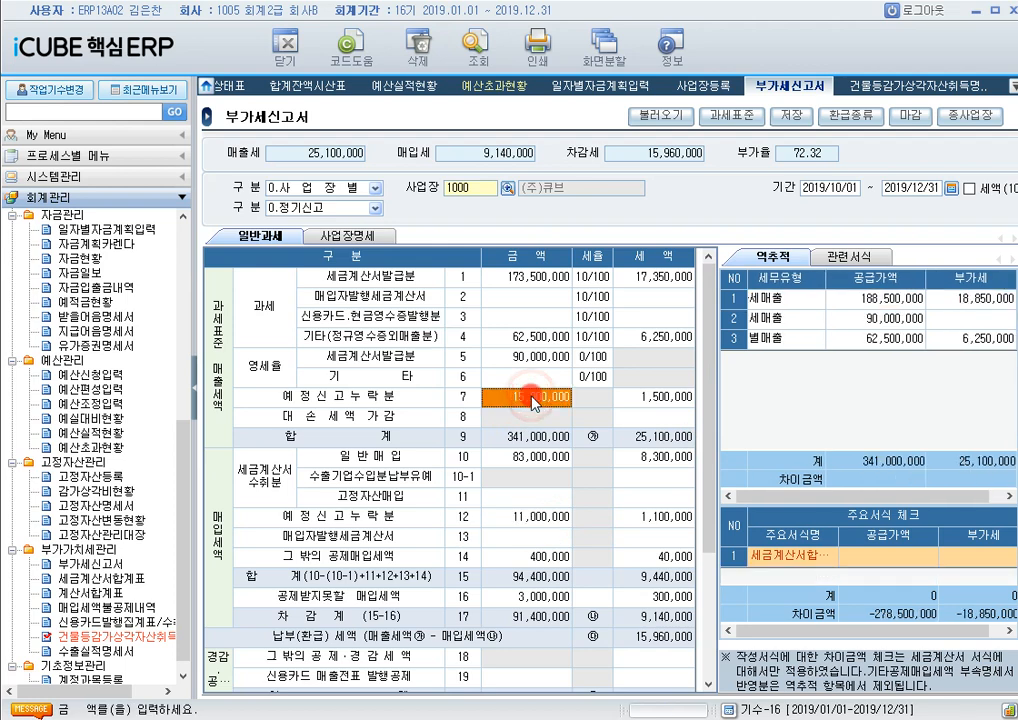
{"action": "left_click", "coordinate": [531, 518]}
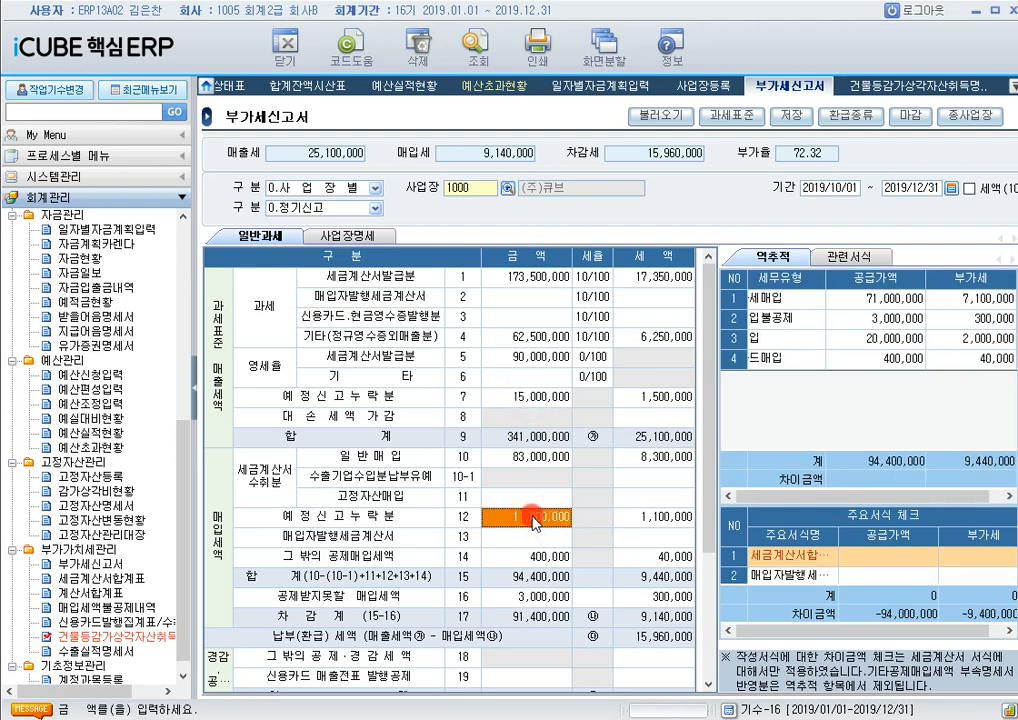
{"action": "left_click", "coordinate": [677, 519]}
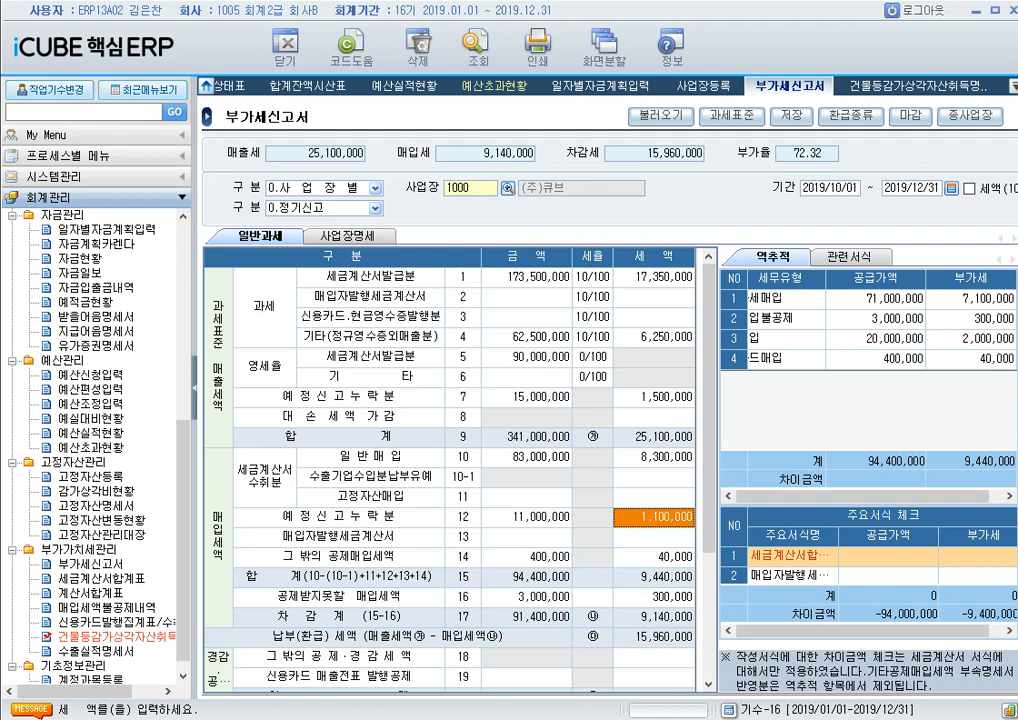
Step: Open the 세금계산서합계표, query the regular sales (매출) for 2019/04 to 2019/06, and enlarge the summary table to show the 전자 외 row
{"action": "left_click", "coordinate": [128, 580]}
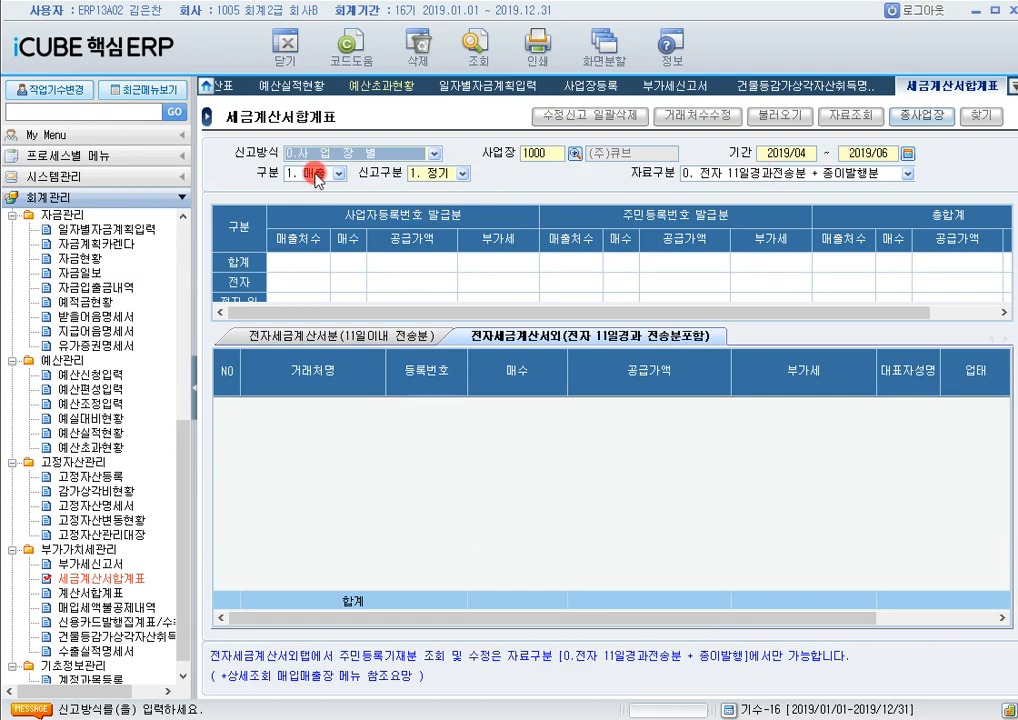
{"action": "left_click", "coordinate": [494, 37]}
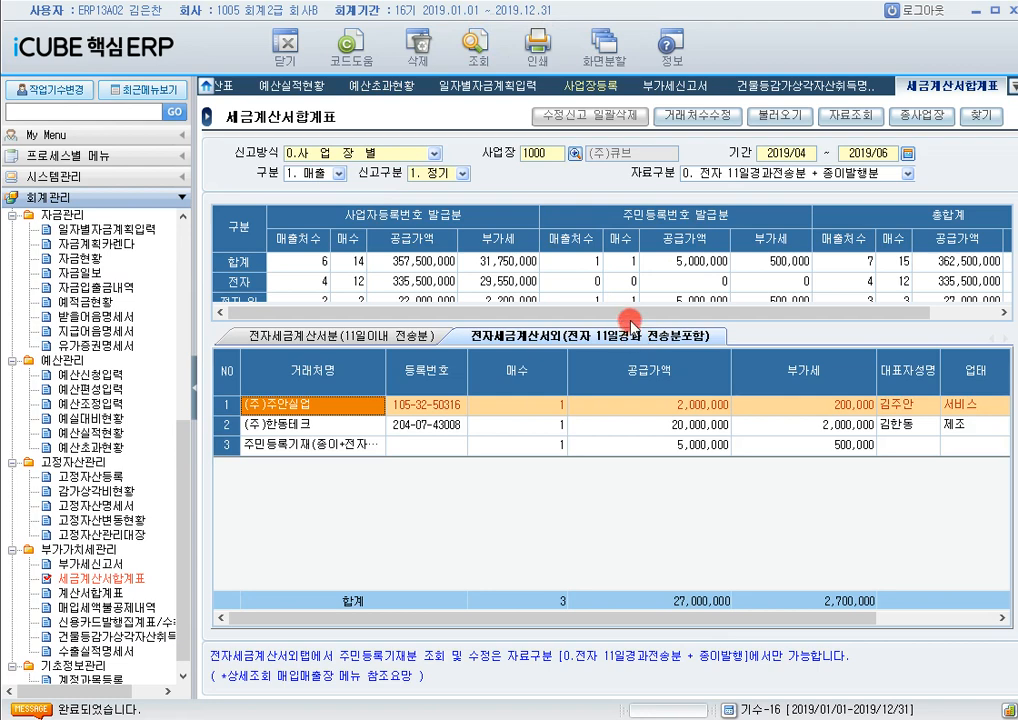
{"action": "left_click_drag", "start_coordinate": [631, 322], "coordinate": [651, 395]}
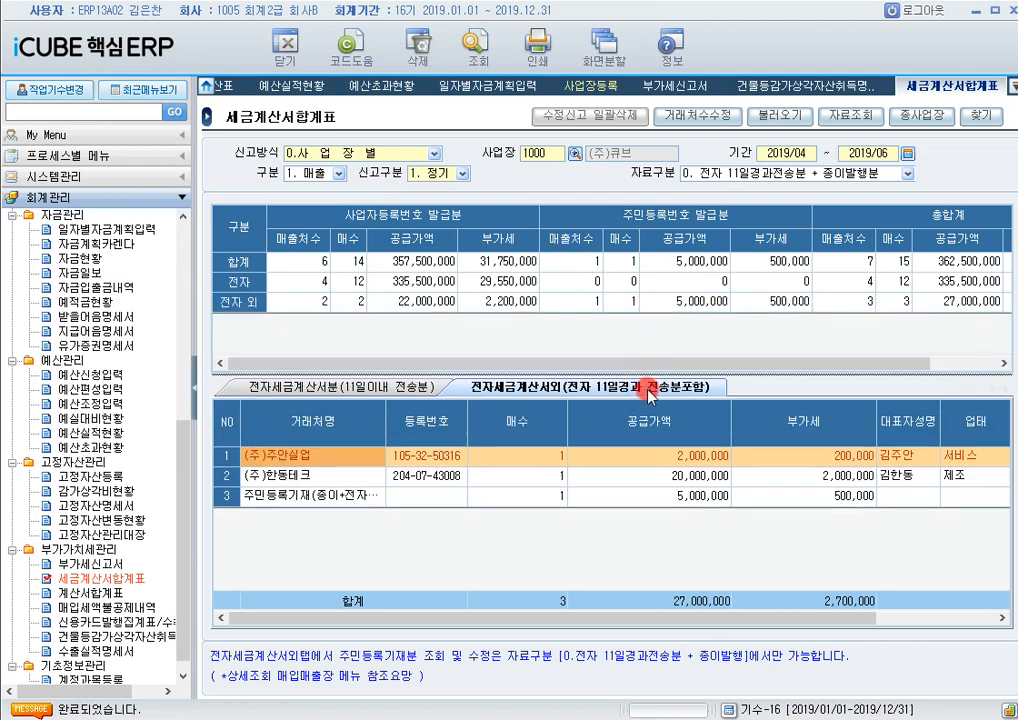
Step: Compare the customers and invoice counts in the 전자세금계산서분 list with those in the 전자세금계산서외 list
{"action": "left_click", "coordinate": [350, 390]}
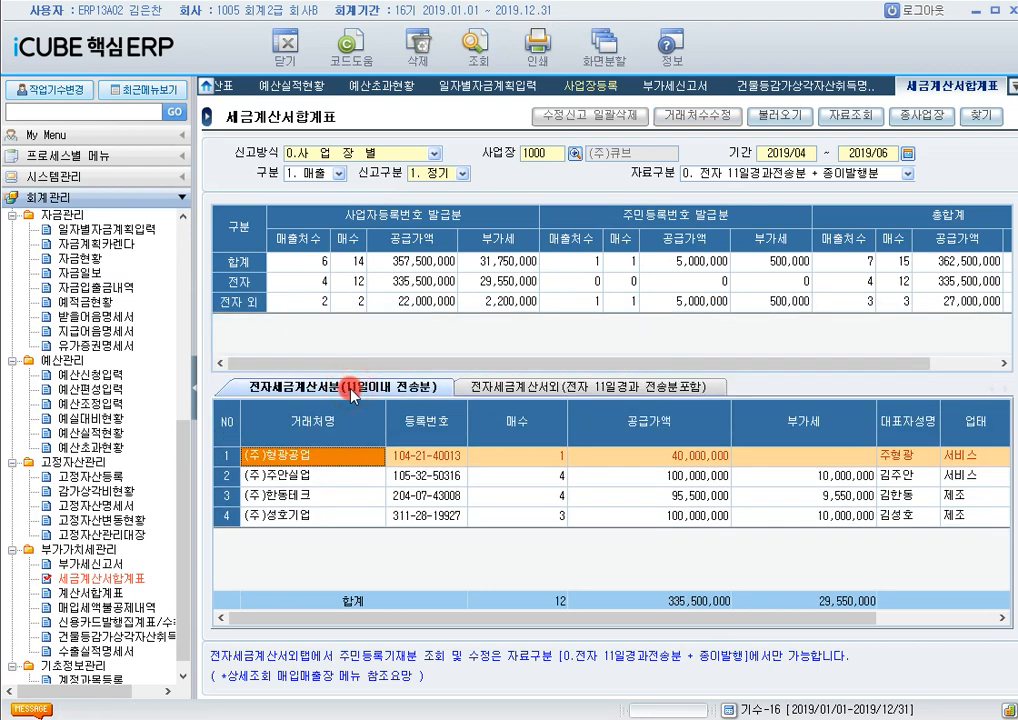
{"action": "left_click", "coordinate": [527, 388]}
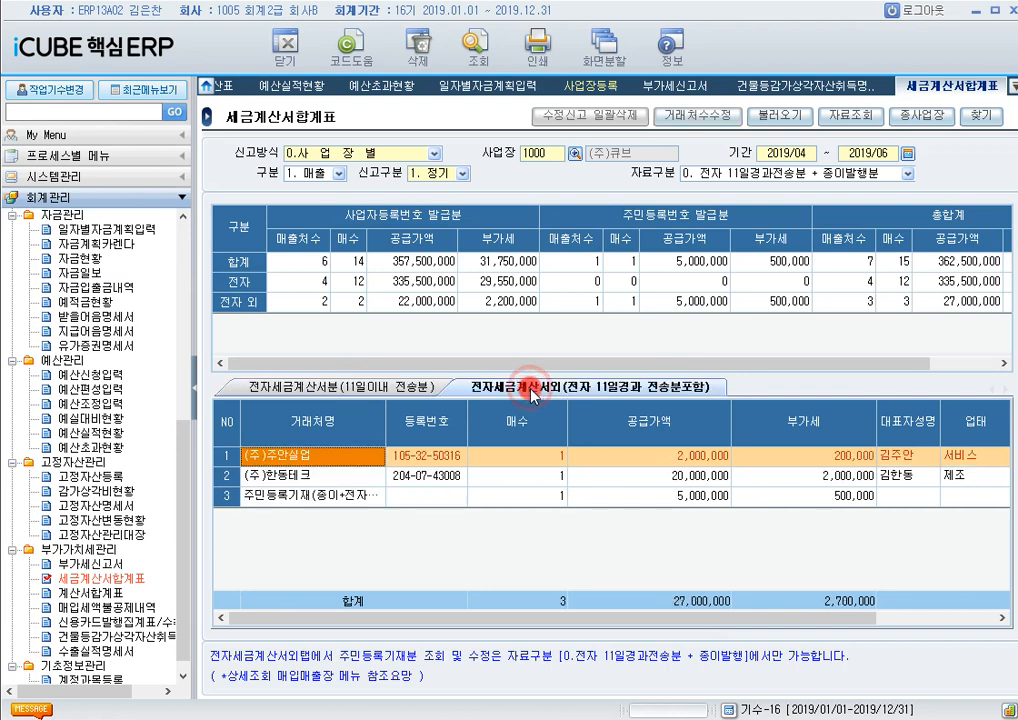
{"action": "left_click", "coordinate": [333, 390]}
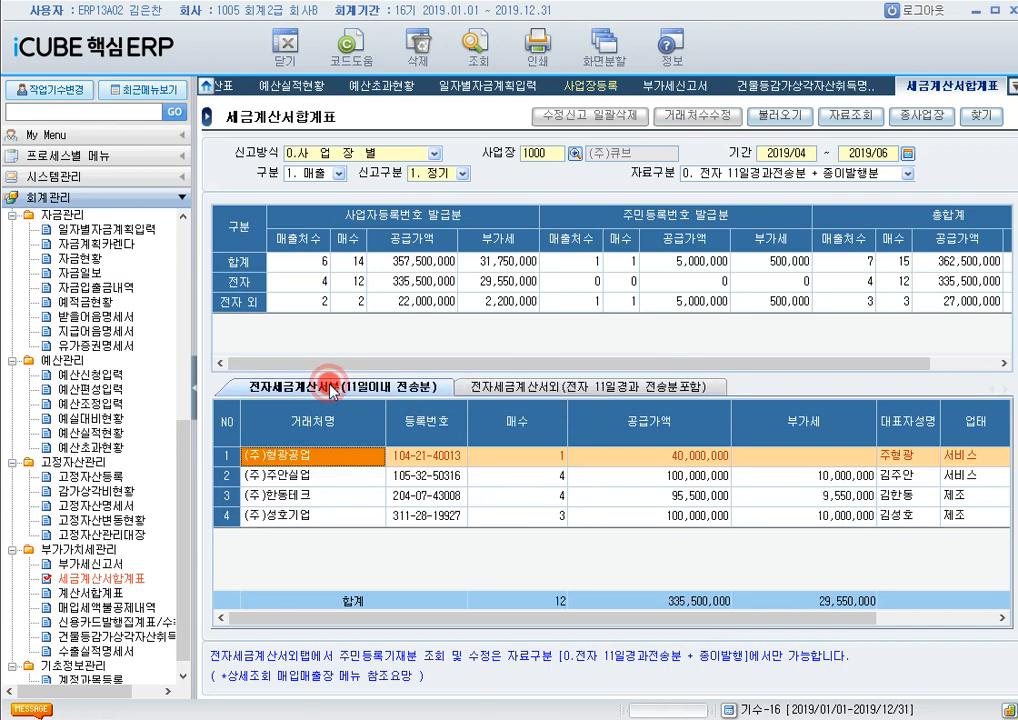
{"action": "left_click", "coordinate": [540, 389]}
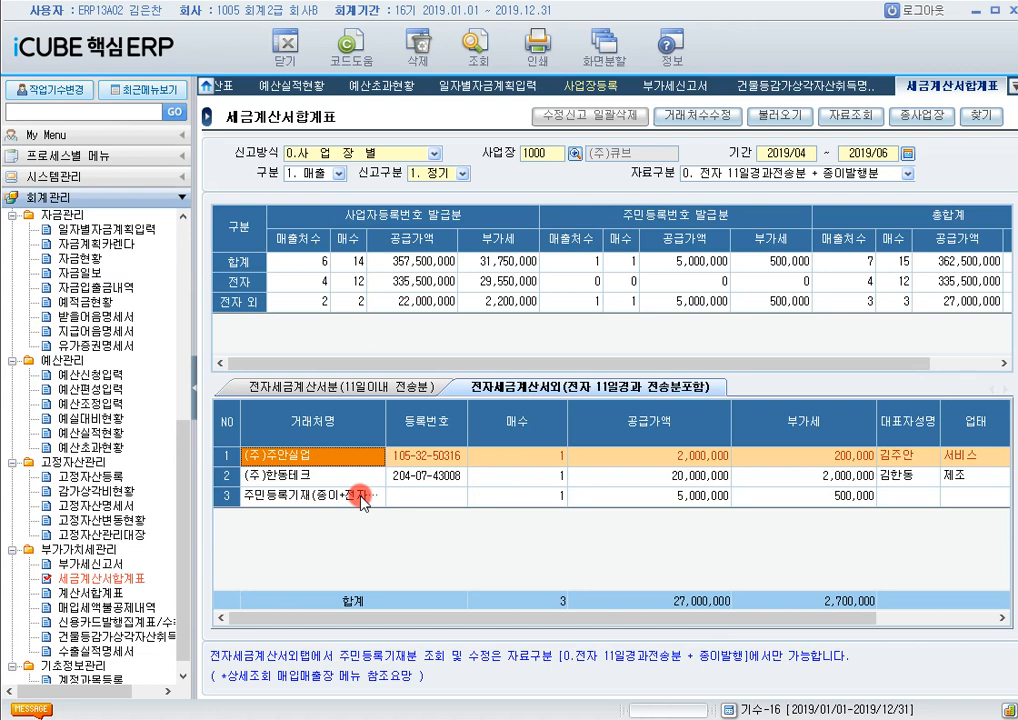
{"action": "left_click", "coordinate": [376, 388]}
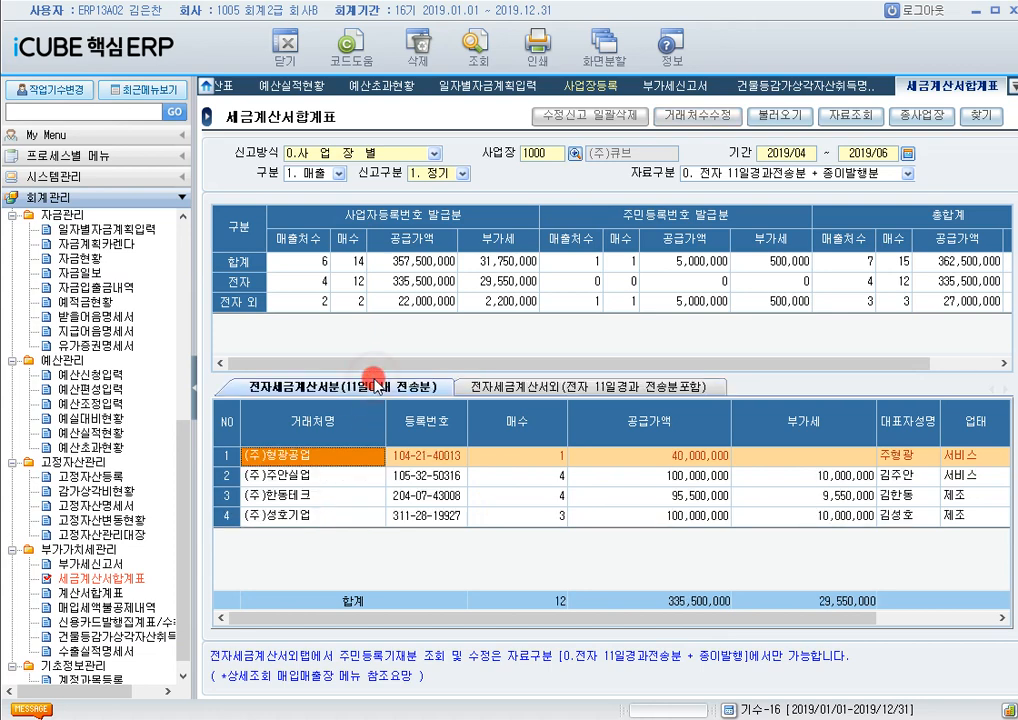
{"action": "left_click", "coordinate": [353, 483]}
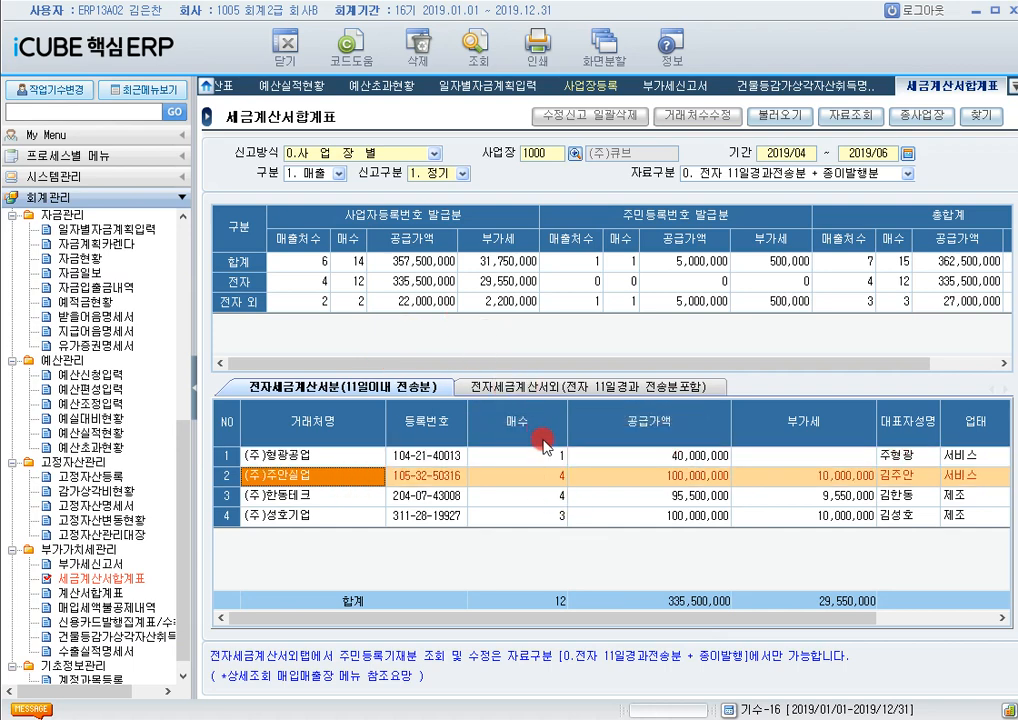
{"action": "left_click", "coordinate": [523, 390]}
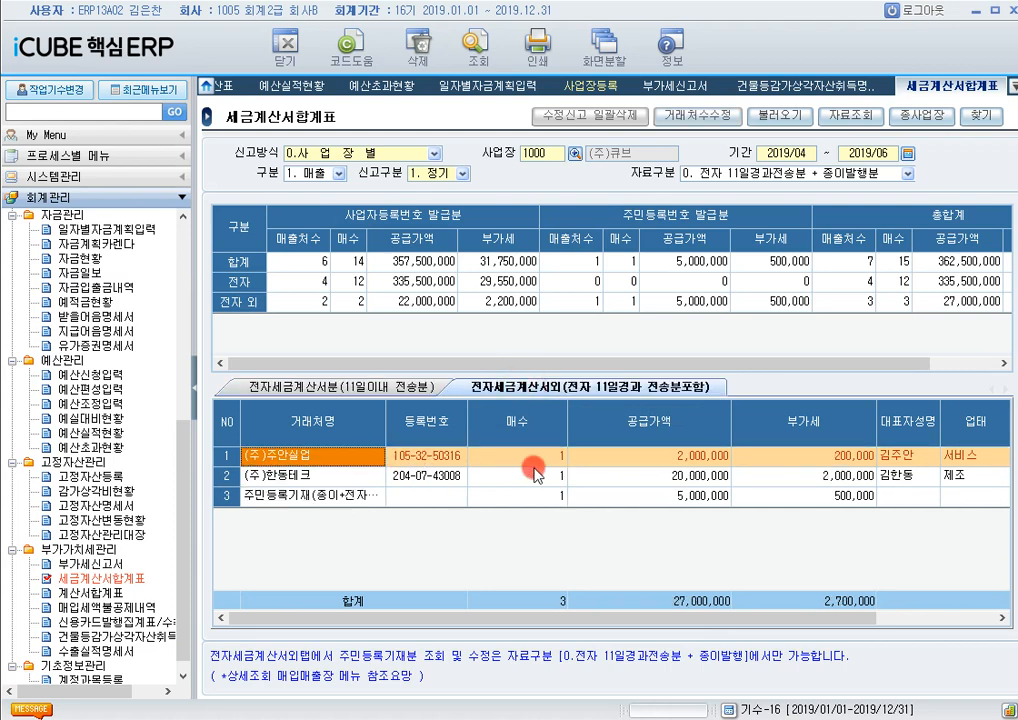
{"action": "left_click", "coordinate": [305, 390]}
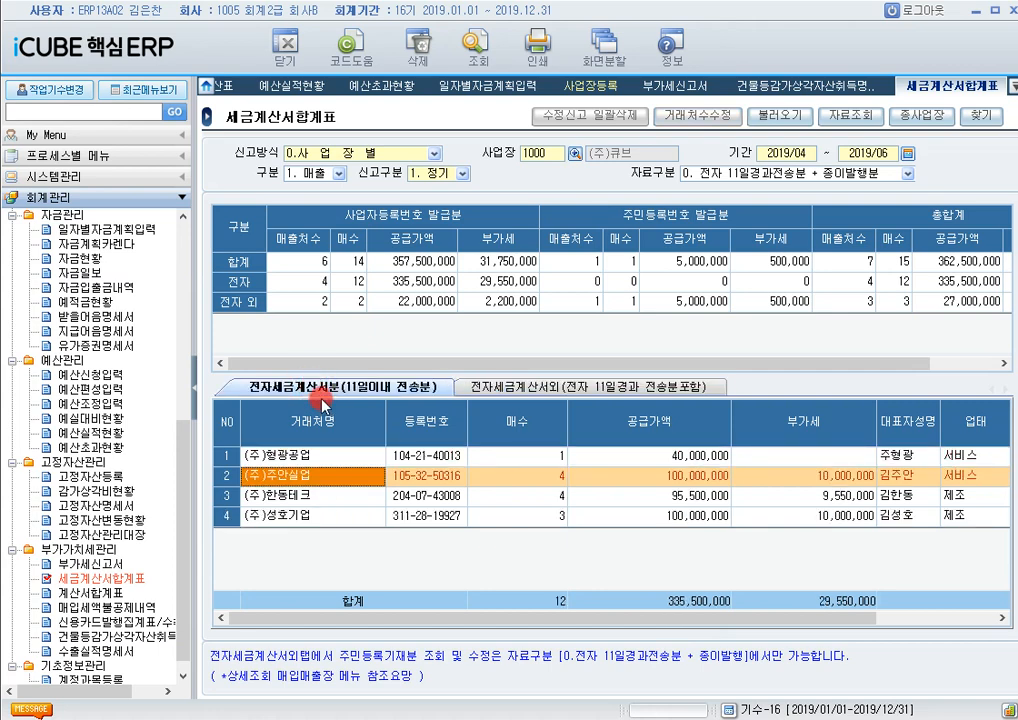
Step: Examine the summary totals and the supply amount, VAT and business type of (주)형광공업 in the 전자세금계산서분 list
{"action": "left_click_drag", "start_coordinate": [660, 622], "coordinate": [520, 684]}
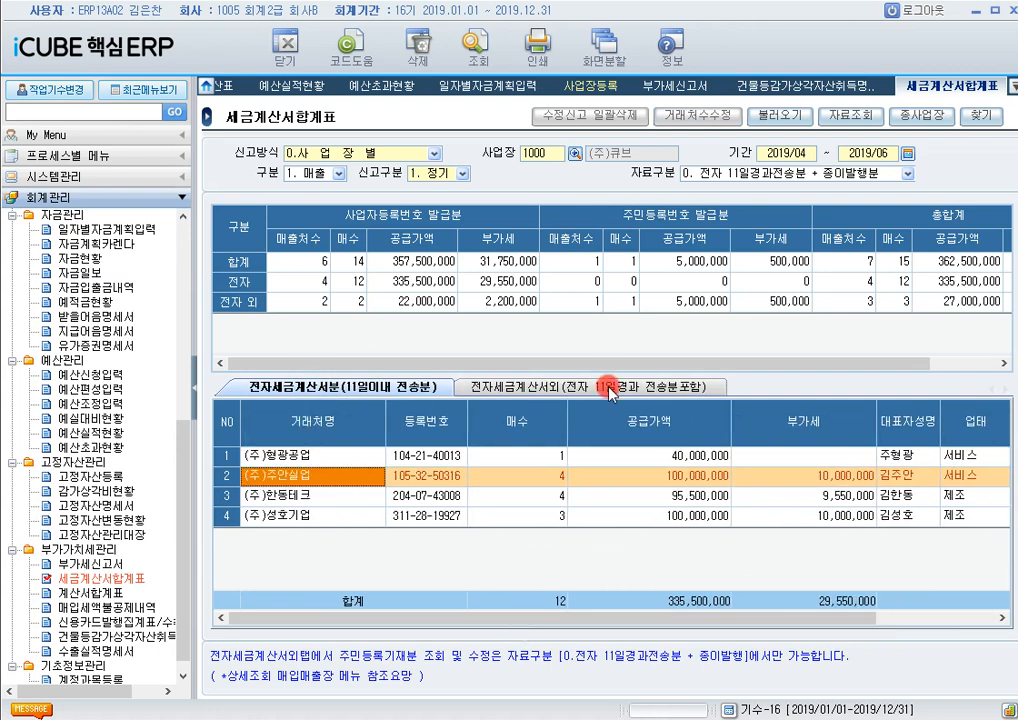
{"action": "left_click_drag", "start_coordinate": [768, 360], "coordinate": [595, 362]}
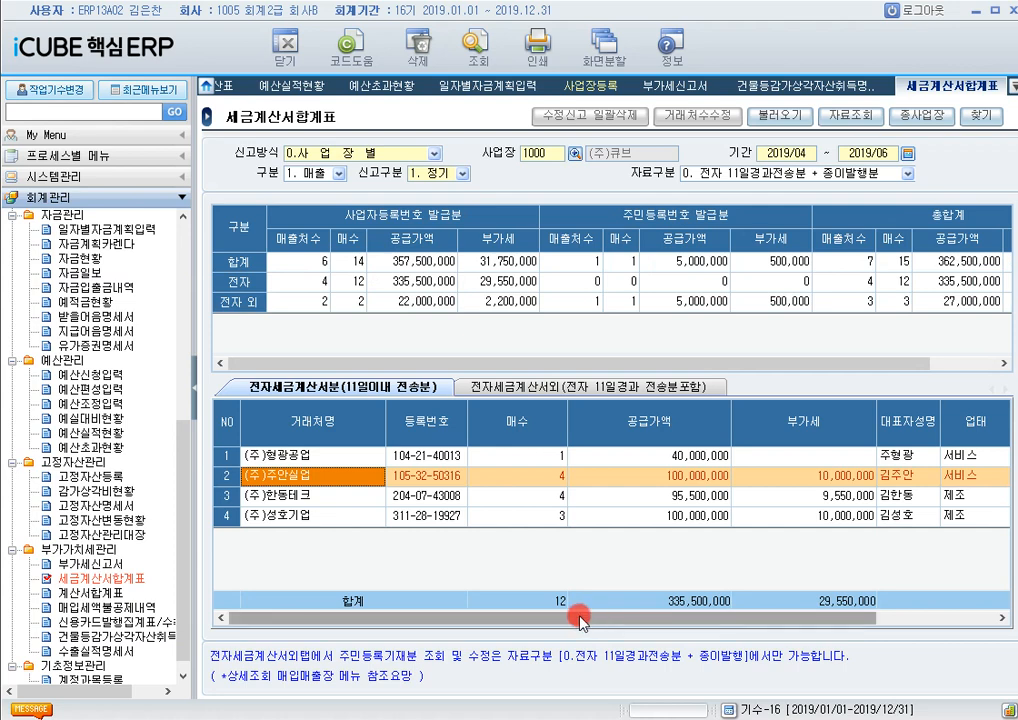
{"action": "left_click", "coordinate": [345, 455]}
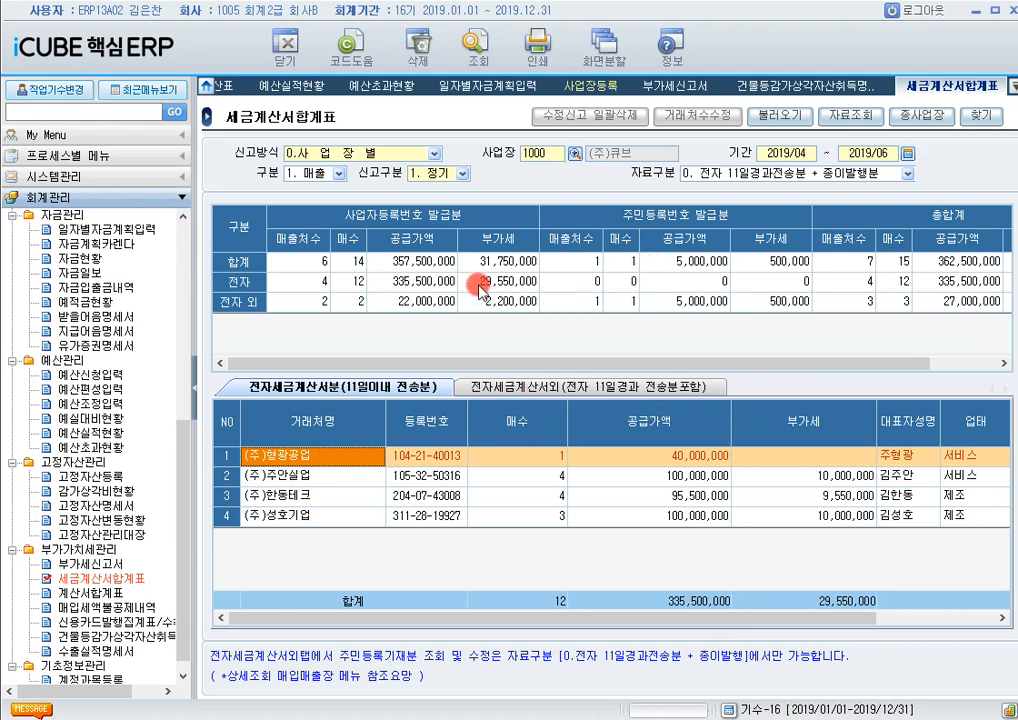
{"action": "mouse_move", "coordinate": [686, 370]}
{"action": "left_mouse_down"}
{"action": "mouse_move", "coordinate": [797, 370]}
{"action": "mouse_move", "coordinate": [700, 372]}
{"action": "left_mouse_up"}
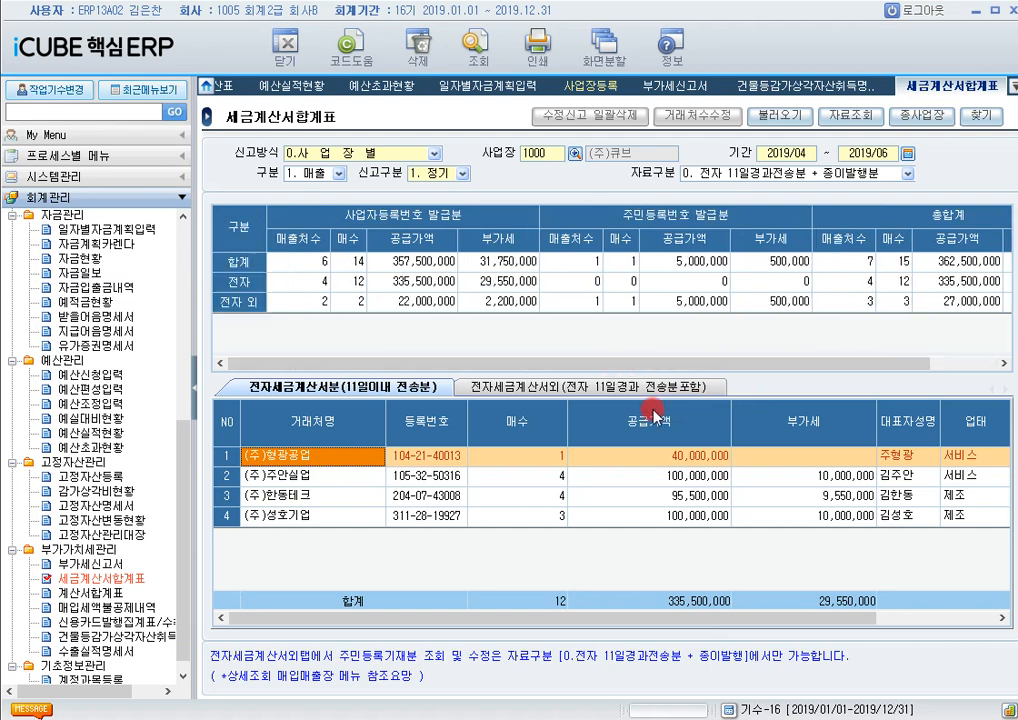
{"action": "left_click", "coordinate": [714, 457]}
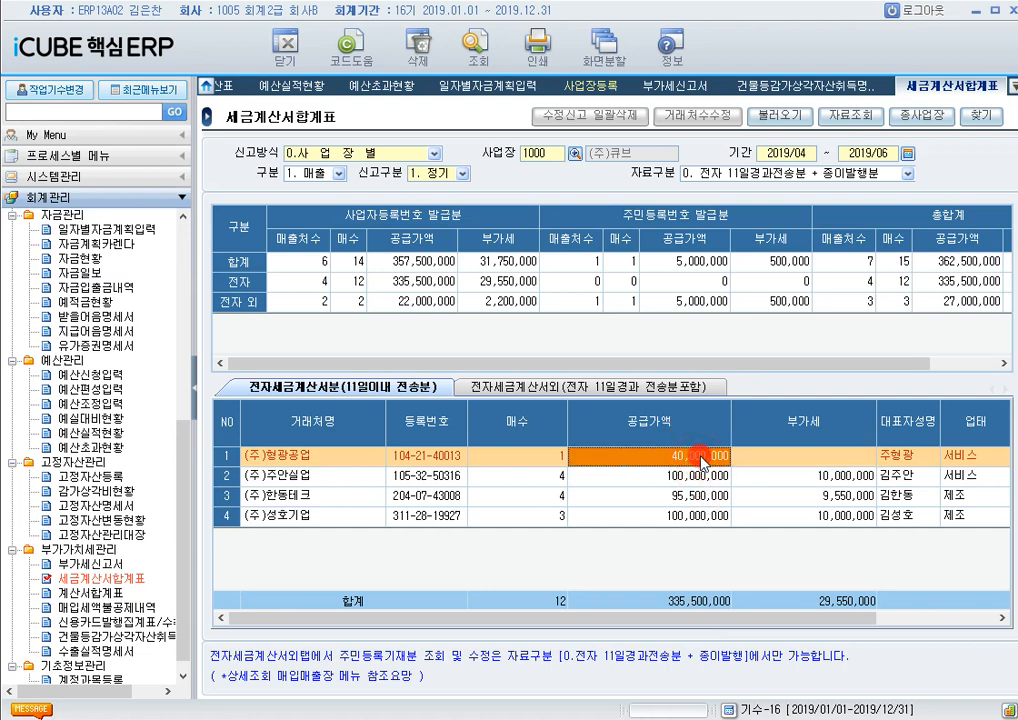
{"action": "left_click", "coordinate": [298, 459]}
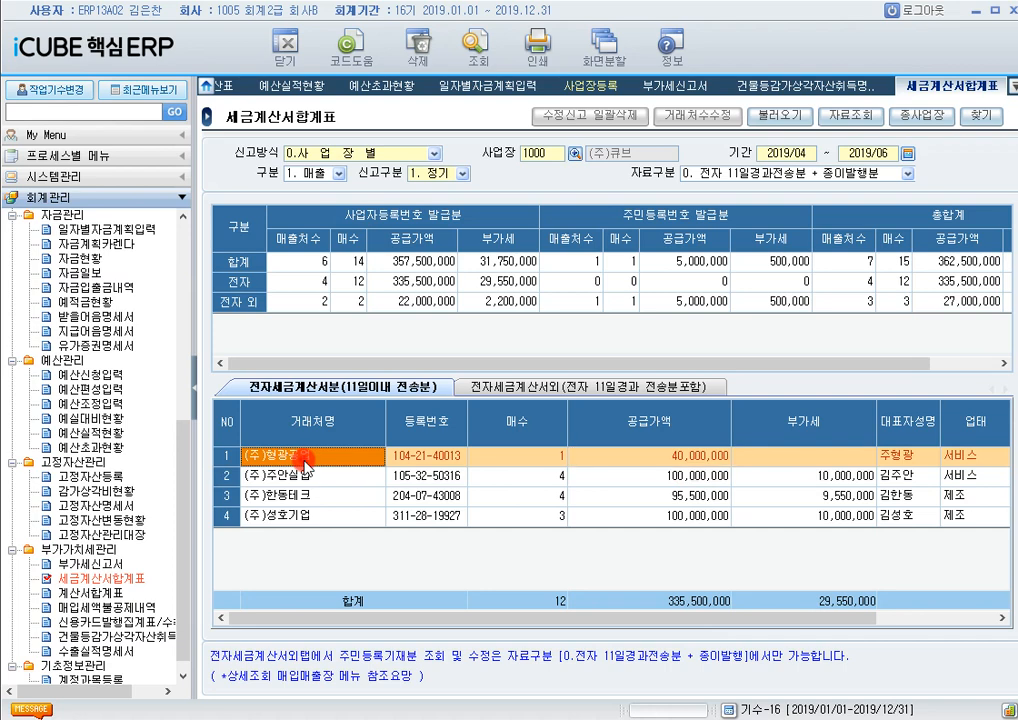
{"action": "left_click", "coordinate": [690, 456]}
{"action": "left_click_drag", "start_coordinate": [808, 618], "coordinate": [980, 617]}
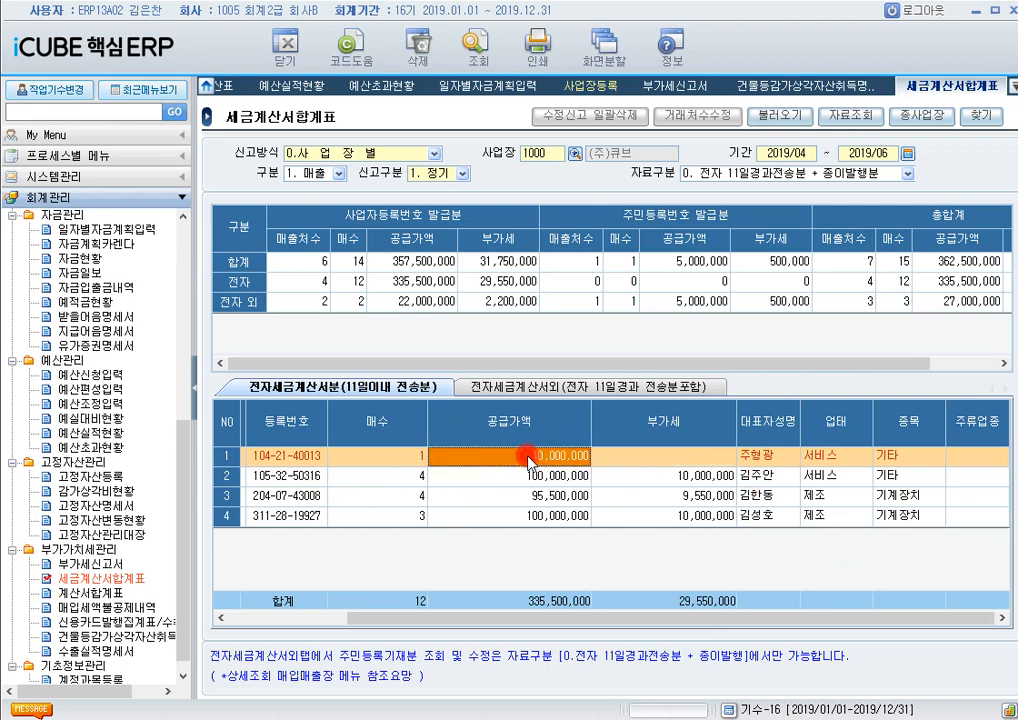
{"action": "left_click_drag", "start_coordinate": [733, 620], "coordinate": [600, 620]}
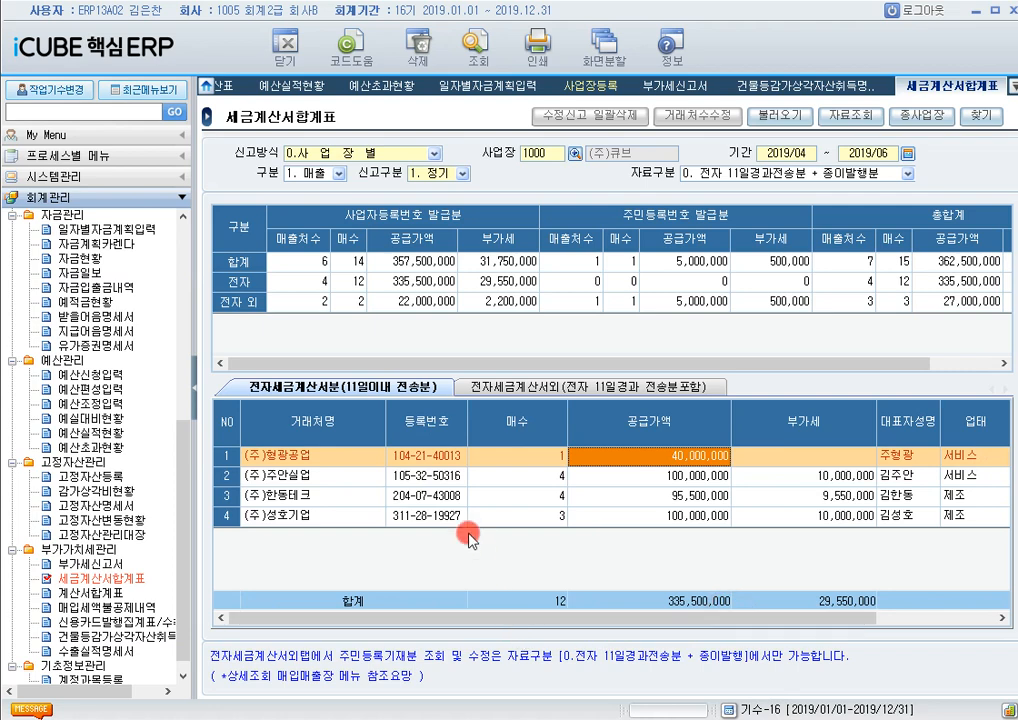
Step: Go through the 전자세금계산서분 customers from (주)형광공업 to (주)성호기업, checking their invoice counts and amounts
{"action": "left_click", "coordinate": [365, 455]}
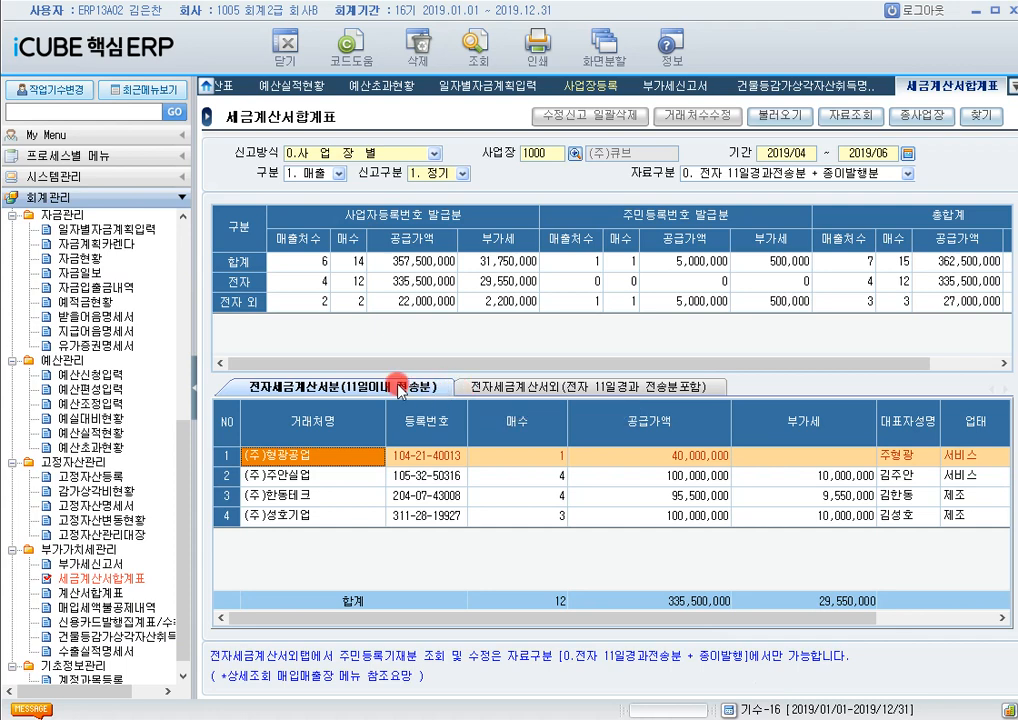
{"action": "left_click", "coordinate": [332, 476]}
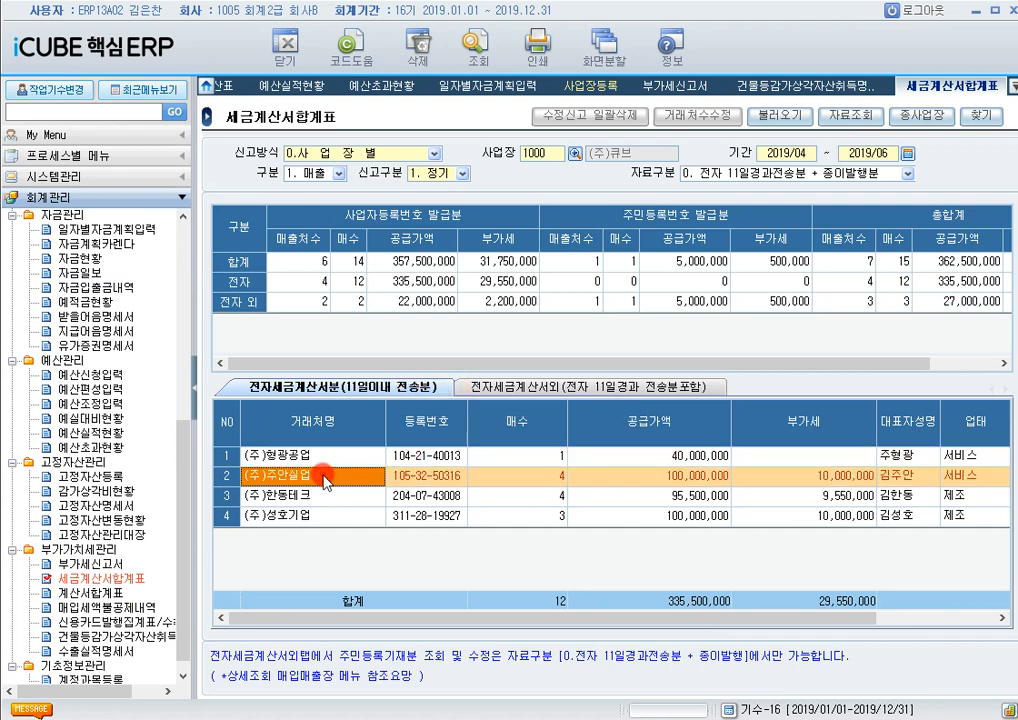
{"action": "left_click", "coordinate": [336, 496]}
{"action": "left_click", "coordinate": [340, 516]}
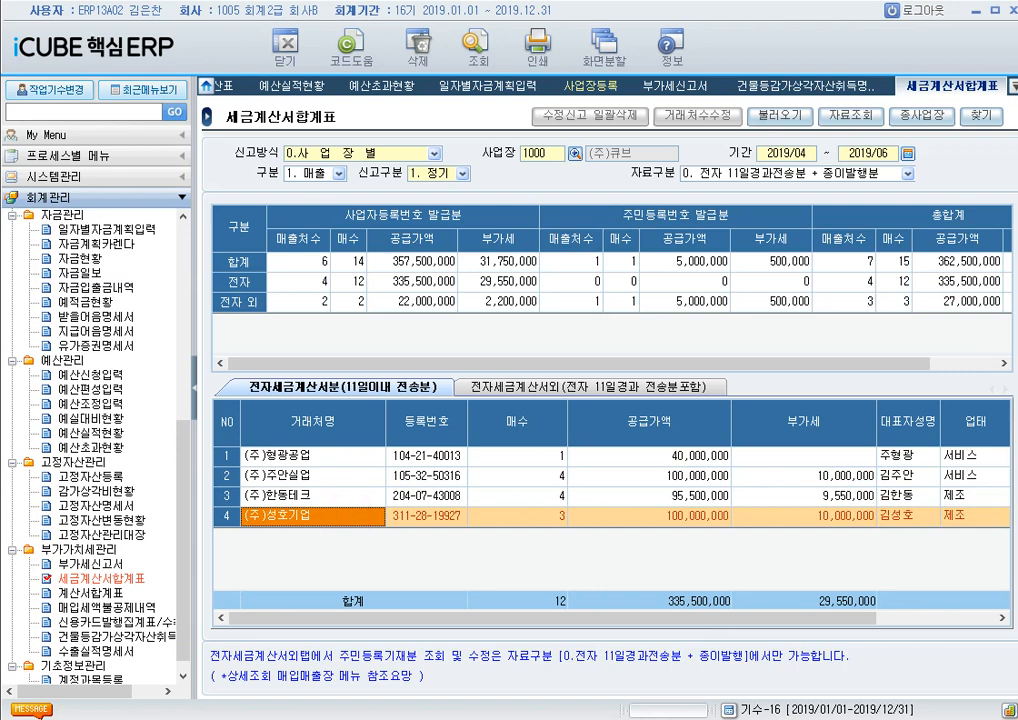
{"action": "left_click_drag", "start_coordinate": [722, 624], "coordinate": [640, 672]}
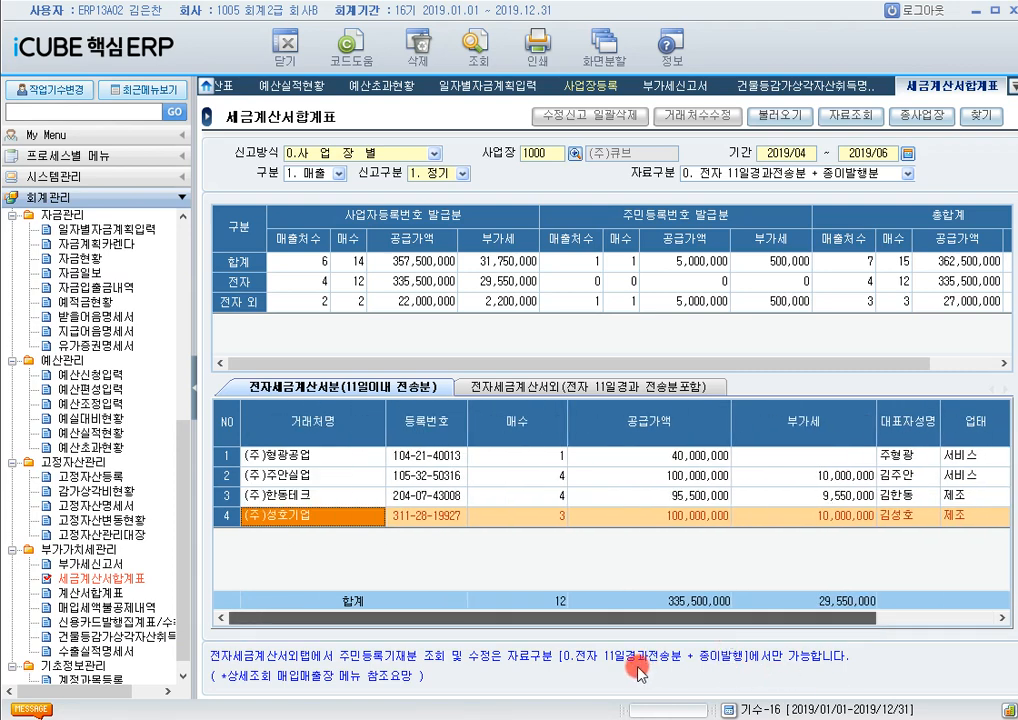